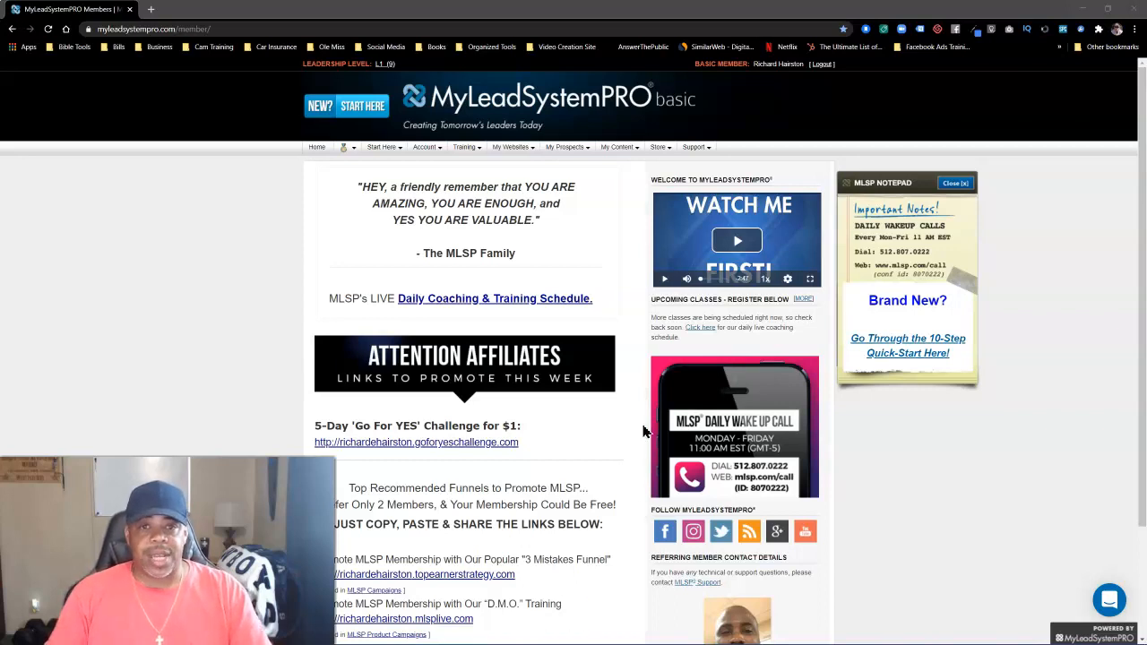
Step: Go to the MLSP Funnelizer page of the member site and launch Funnelizer to reach the My Funnels dashboard
mouse_move(513, 147)
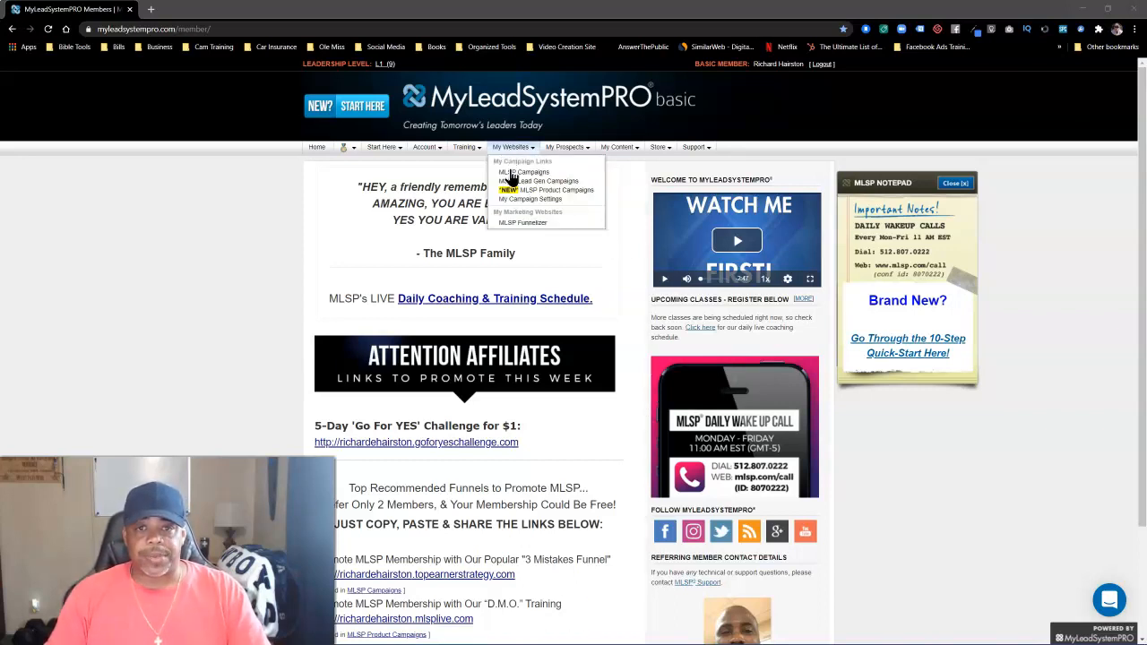
click(520, 225)
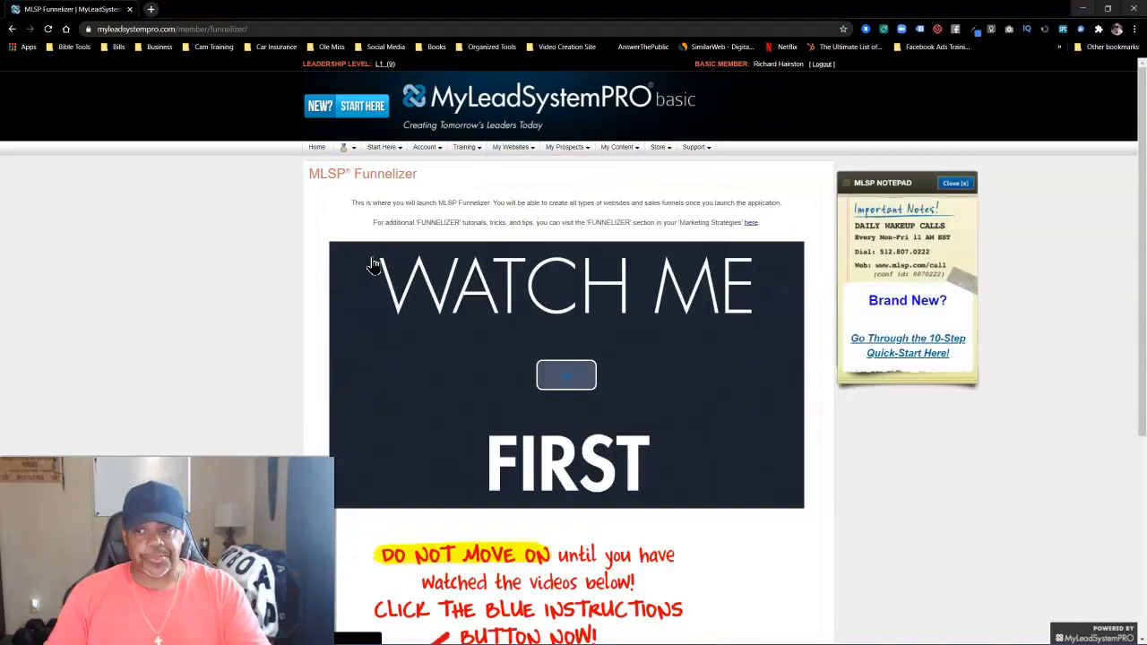
scroll(212, 274, down, 1)
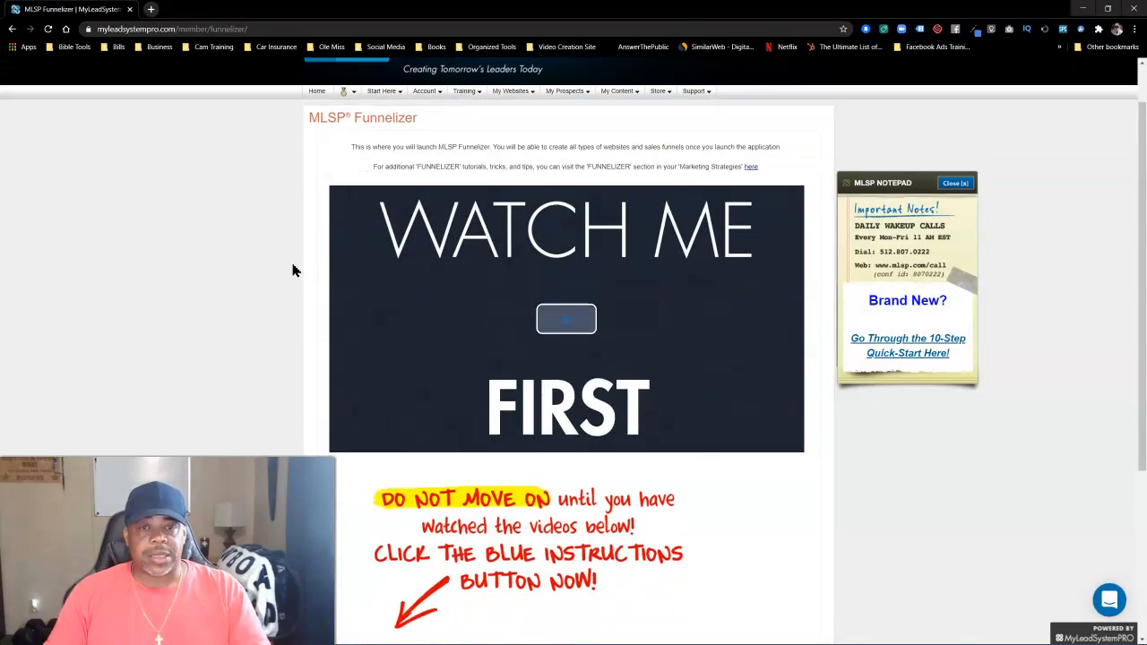
scroll(246, 287, down, 3)
click(398, 551)
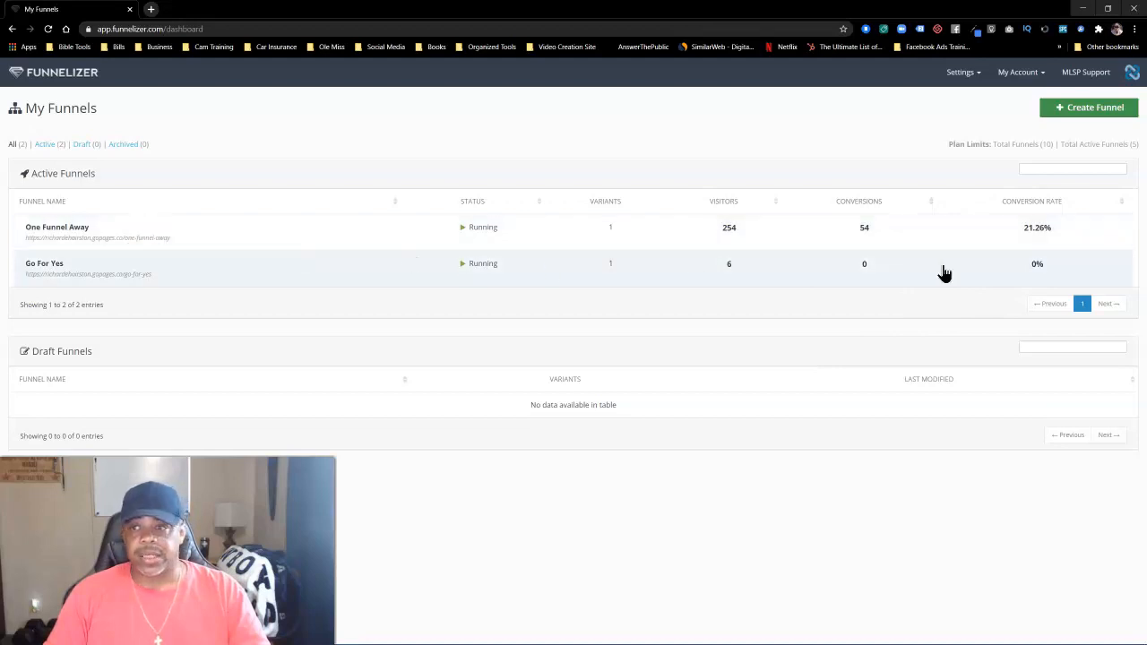
Step: Preview the One Funnel Away funnel's Capture Page and its OFAW Thank You page, and close the preview
click(214, 242)
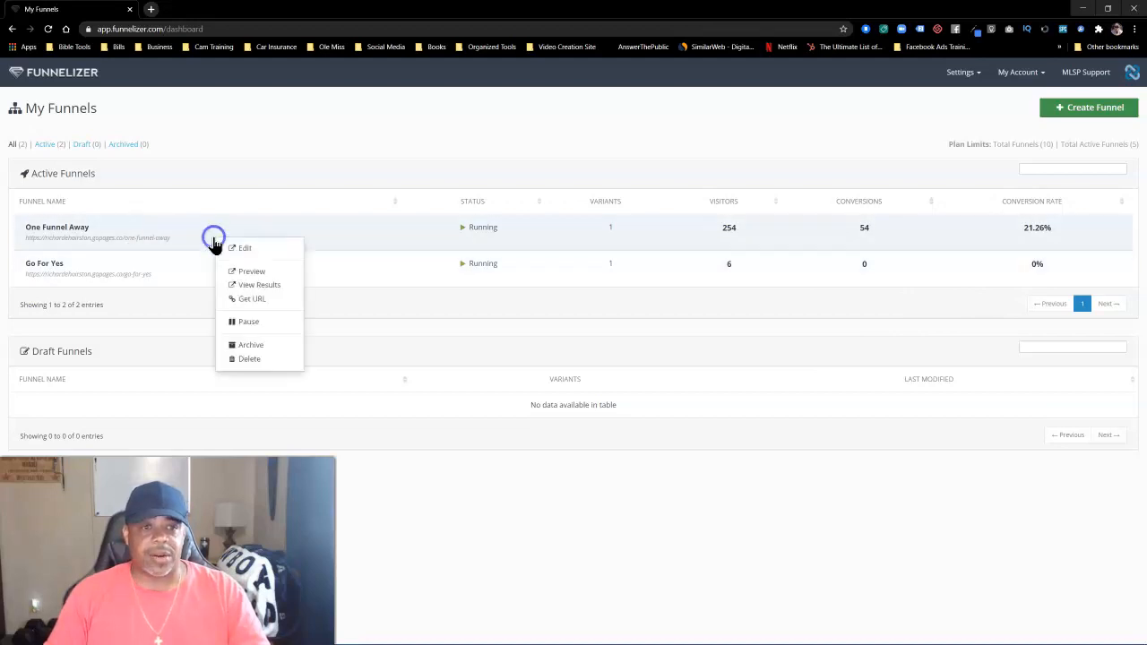
click(256, 272)
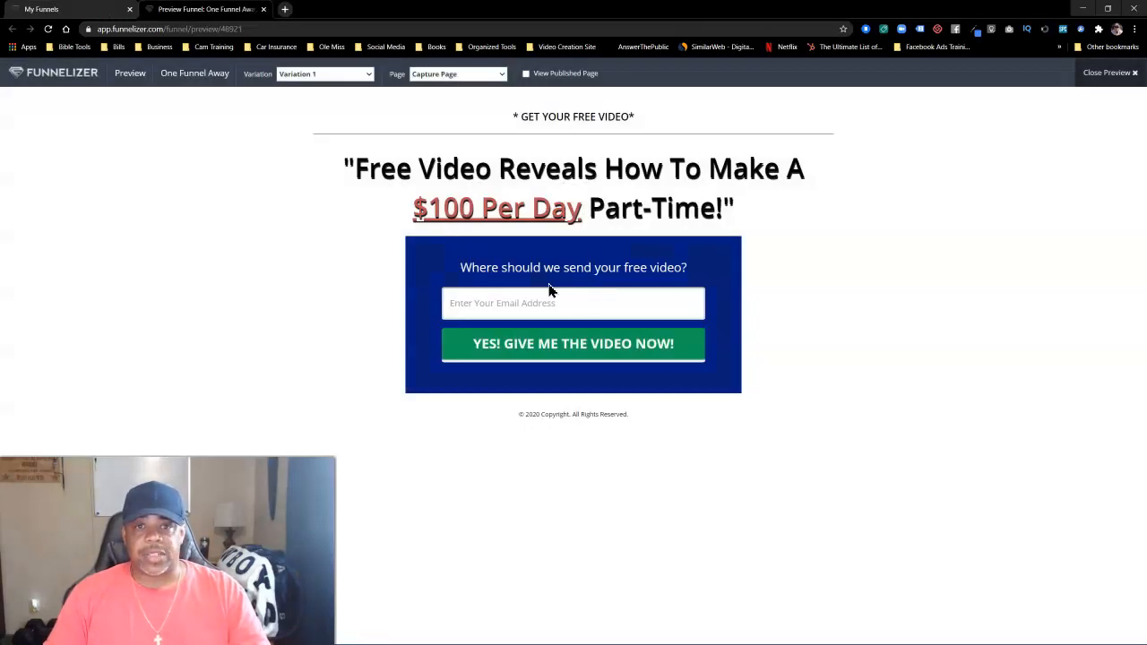
click(502, 76)
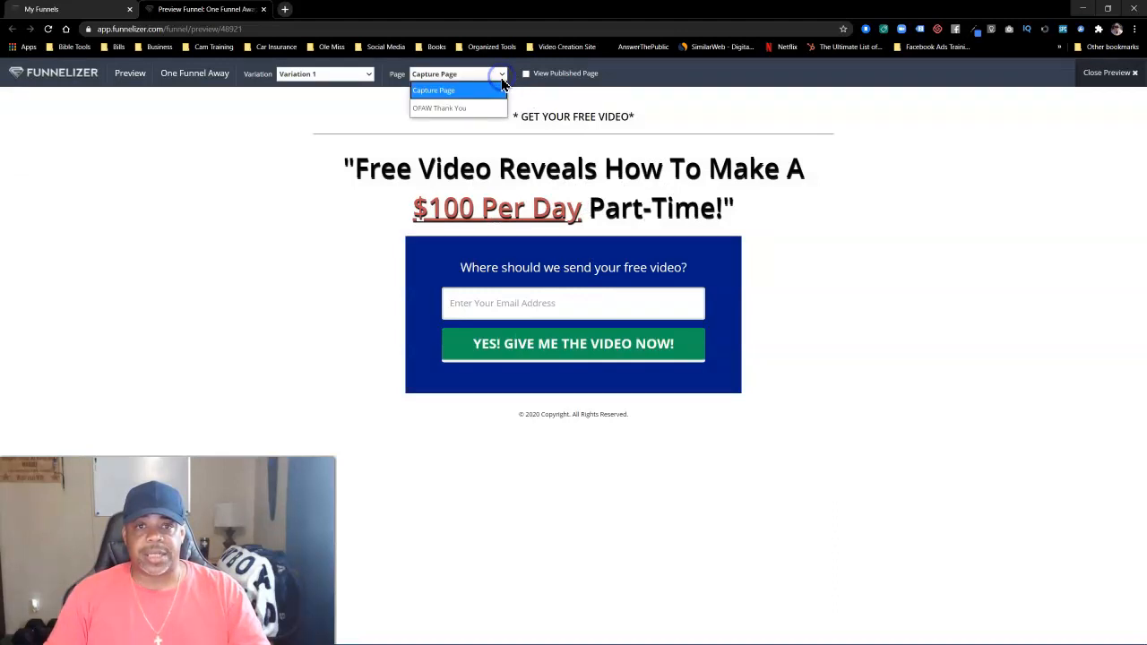
click(450, 110)
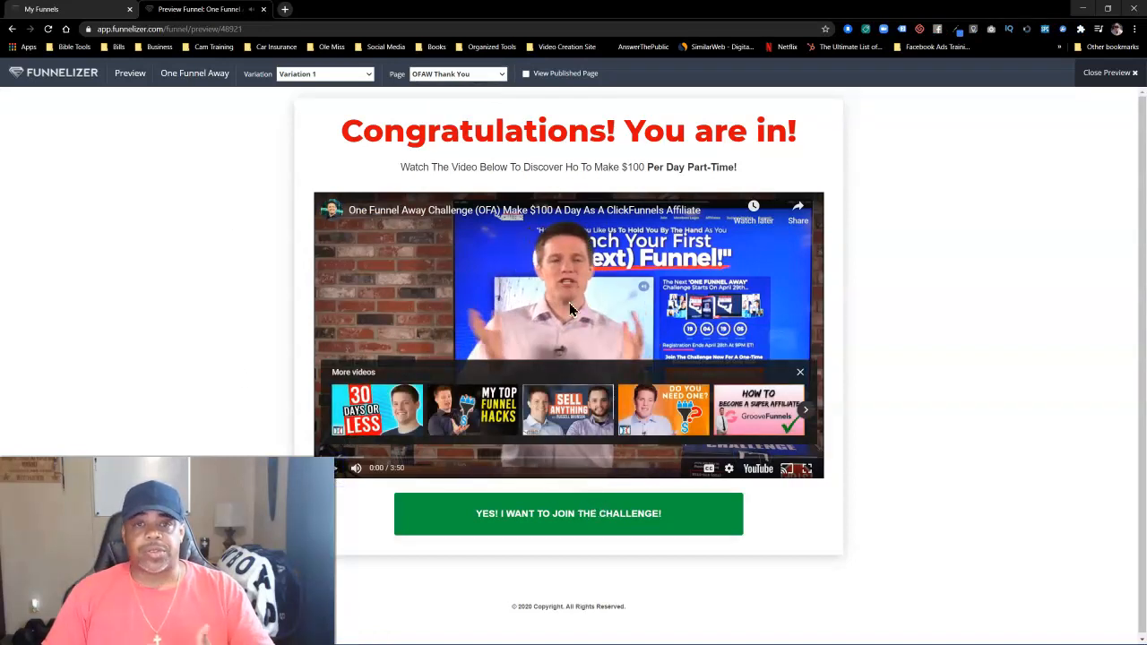
click(263, 9)
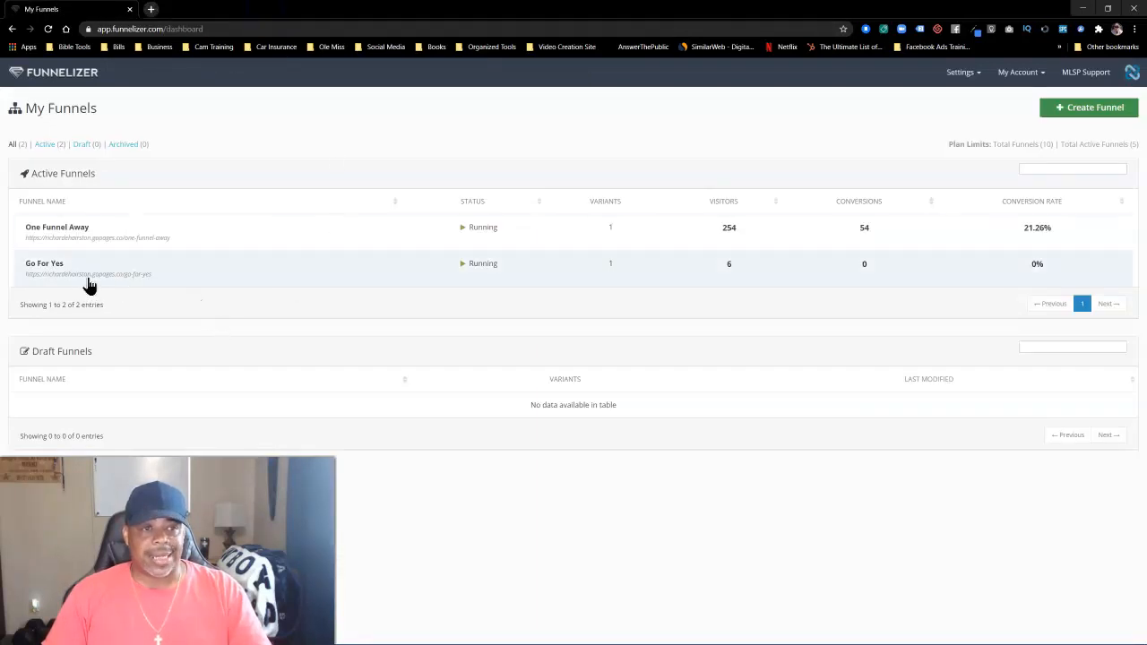
Step: Preview the Go For Yes funnel, check which pages it offers, and close the preview
click(154, 271)
click(199, 308)
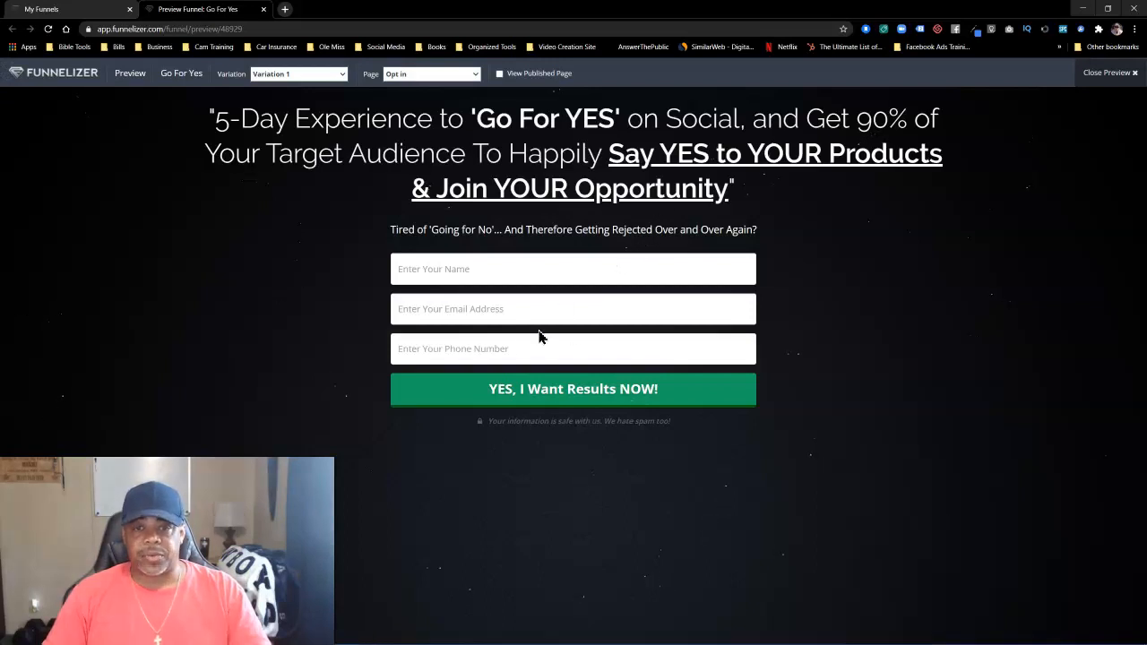
click(475, 74)
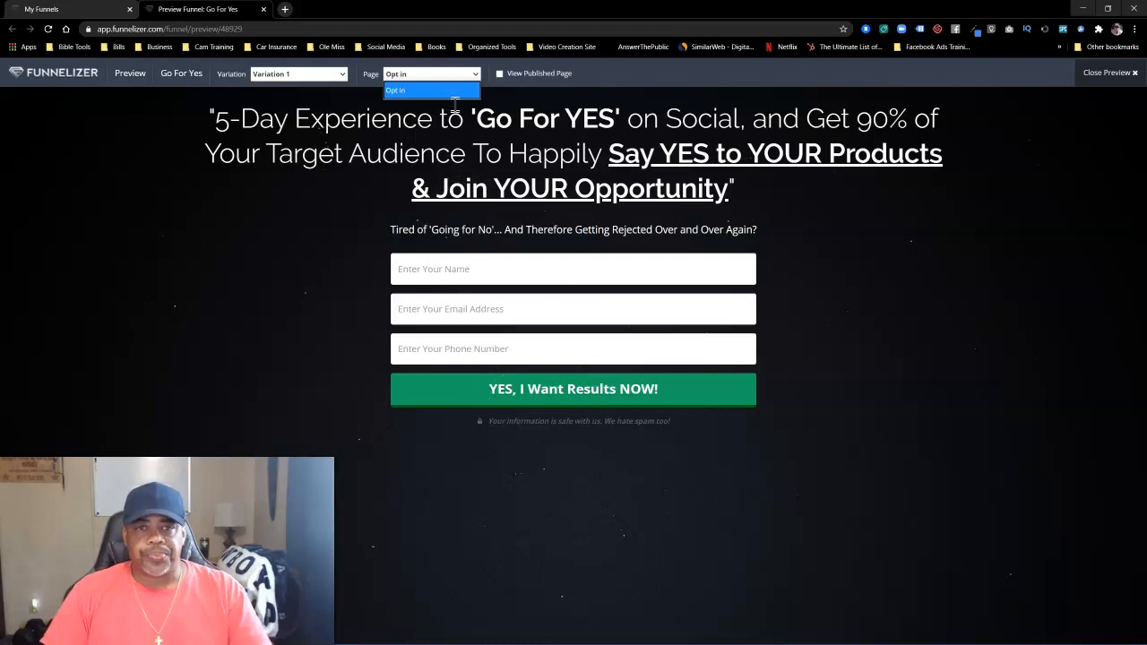
click(638, 86)
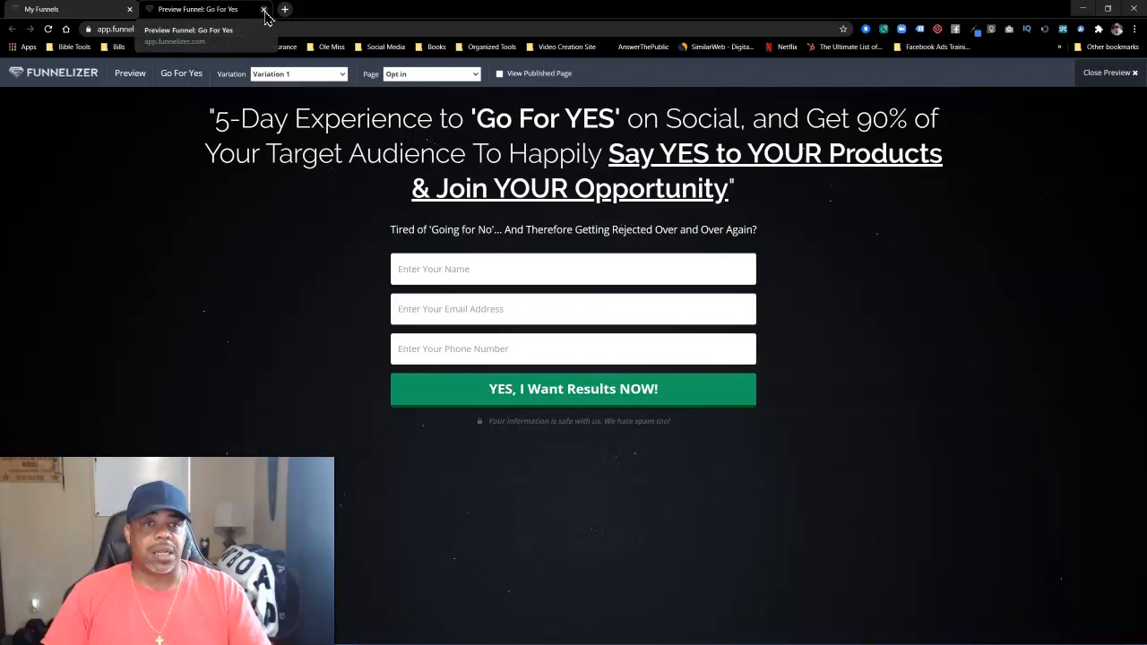
click(263, 9)
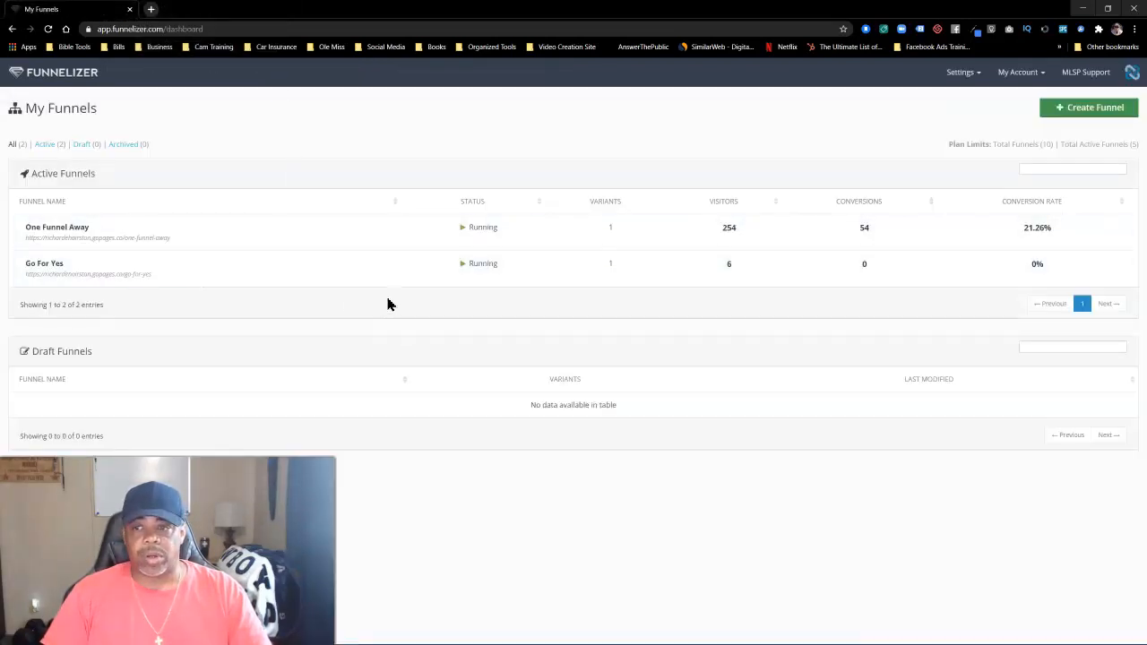
Step: Open the Go For Yes funnel for editing and load its Opt in page in the page editor
right_click(179, 279)
click(211, 287)
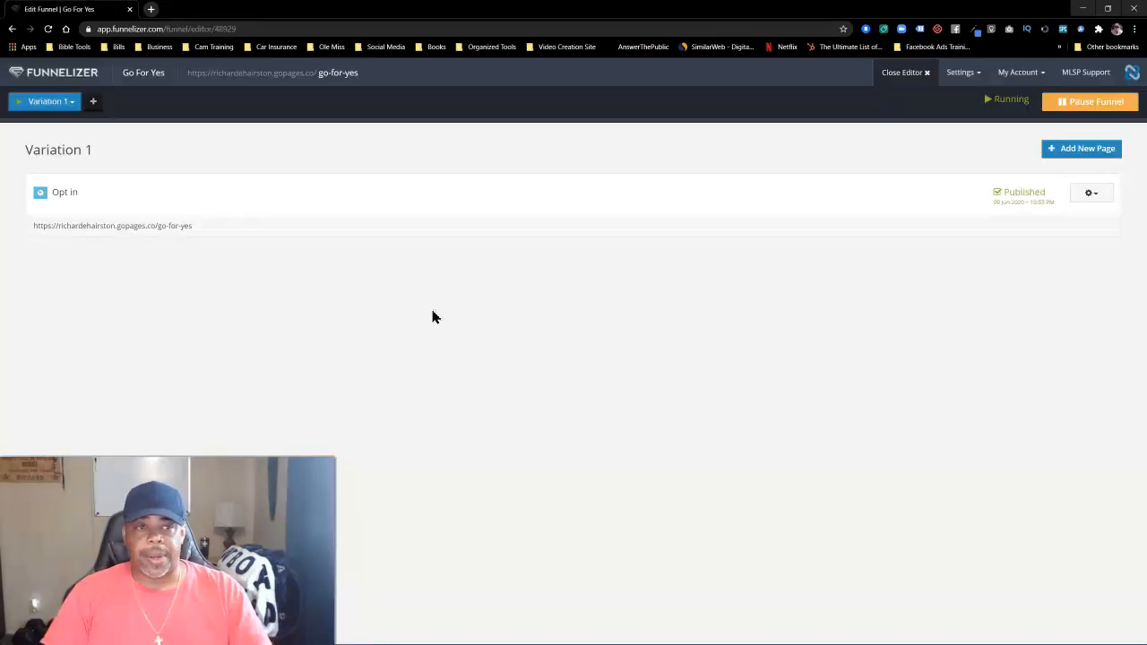
click(1095, 195)
click(1047, 214)
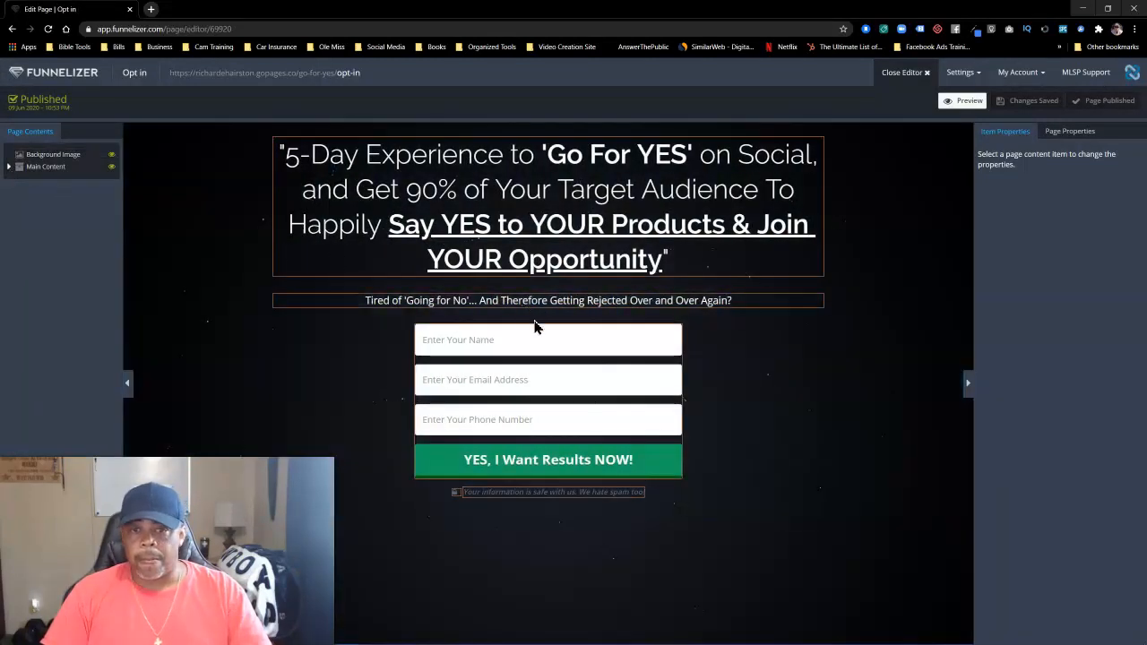
Step: Inspect the Opt in page's content tree and the My Form element's properties, and close the page editor
click(543, 379)
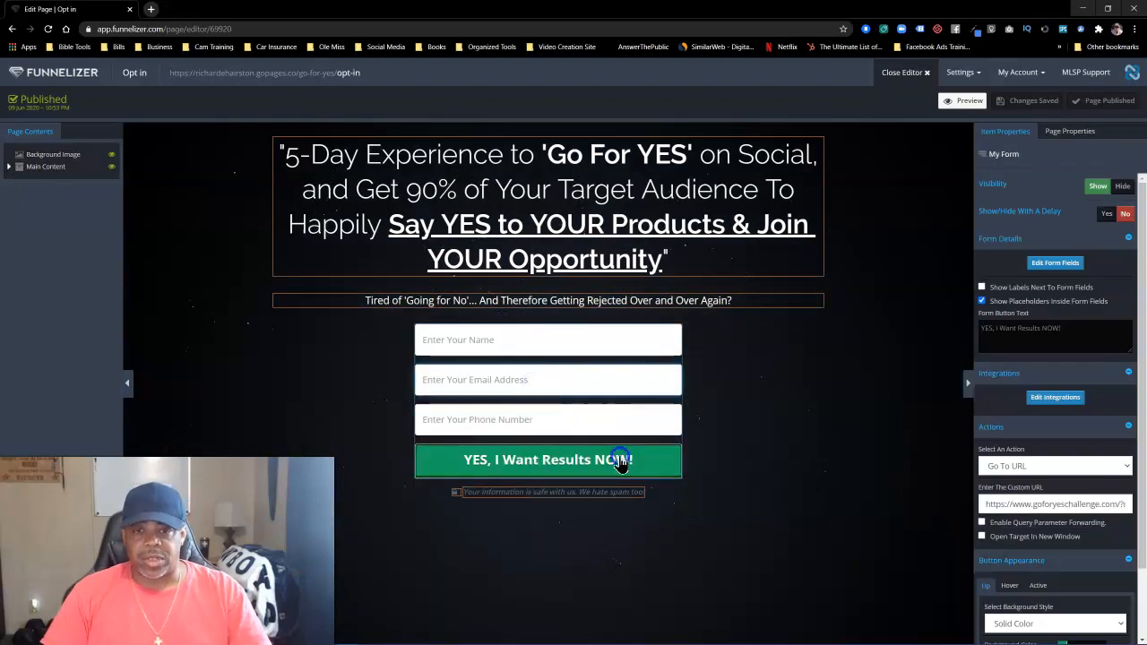
click(502, 369)
click(459, 340)
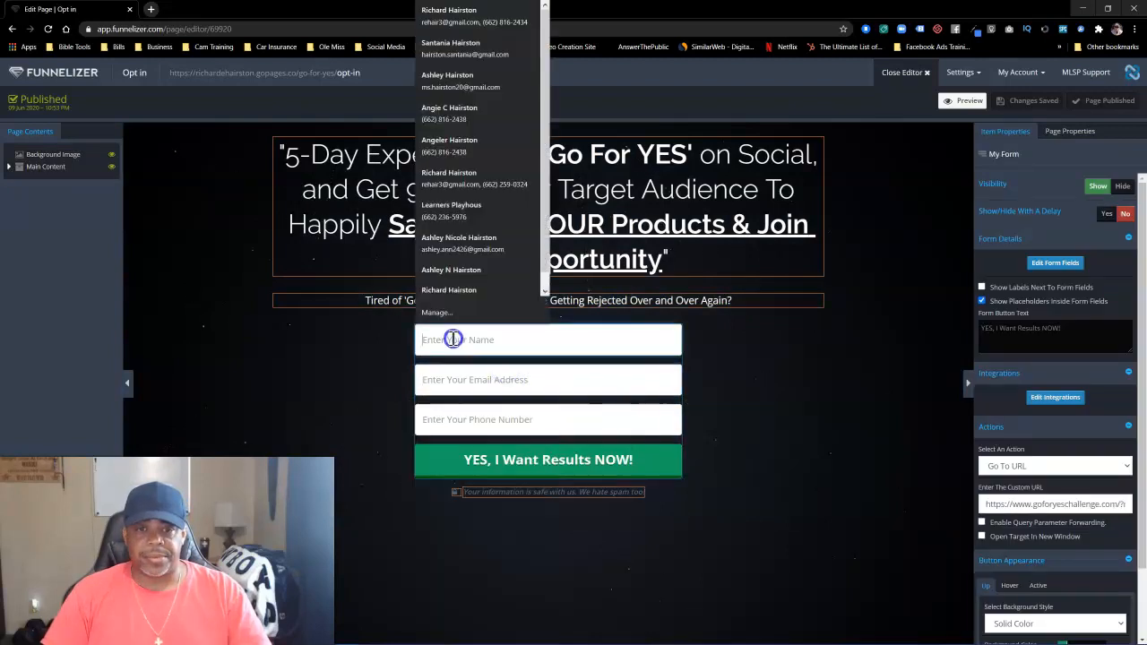
click(756, 351)
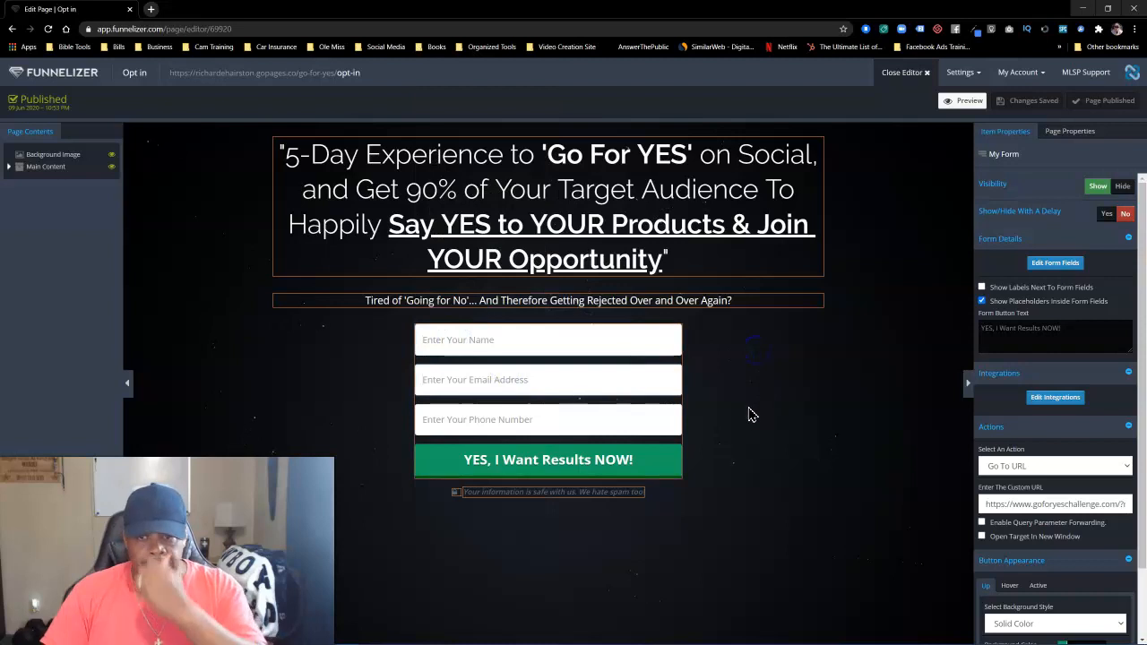
click(9, 169)
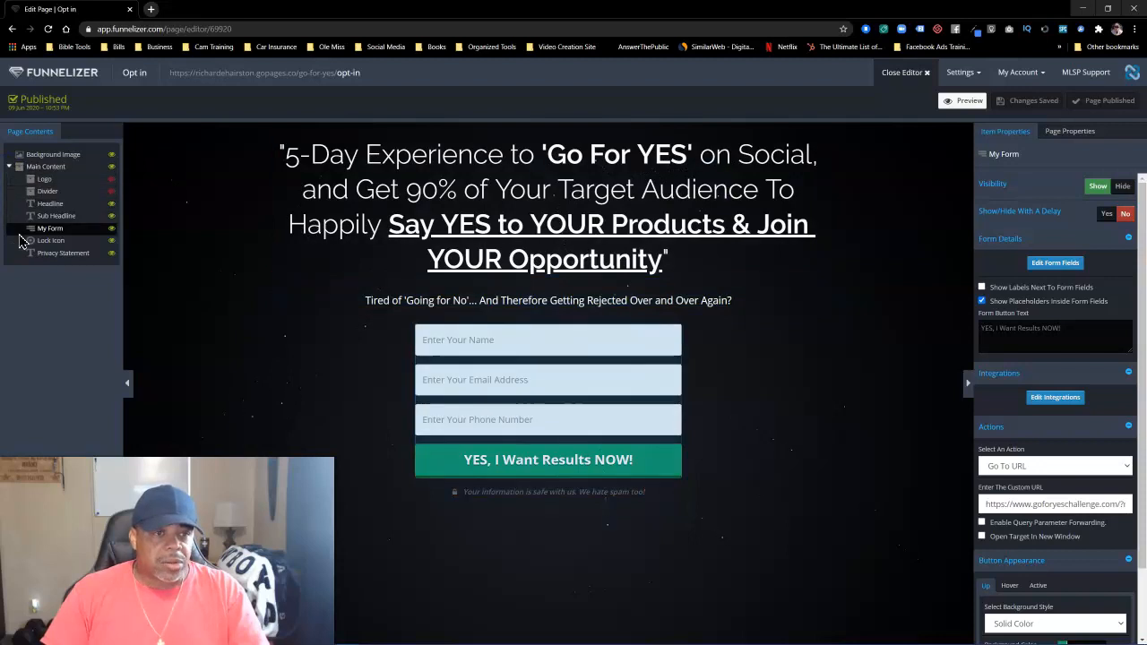
click(47, 231)
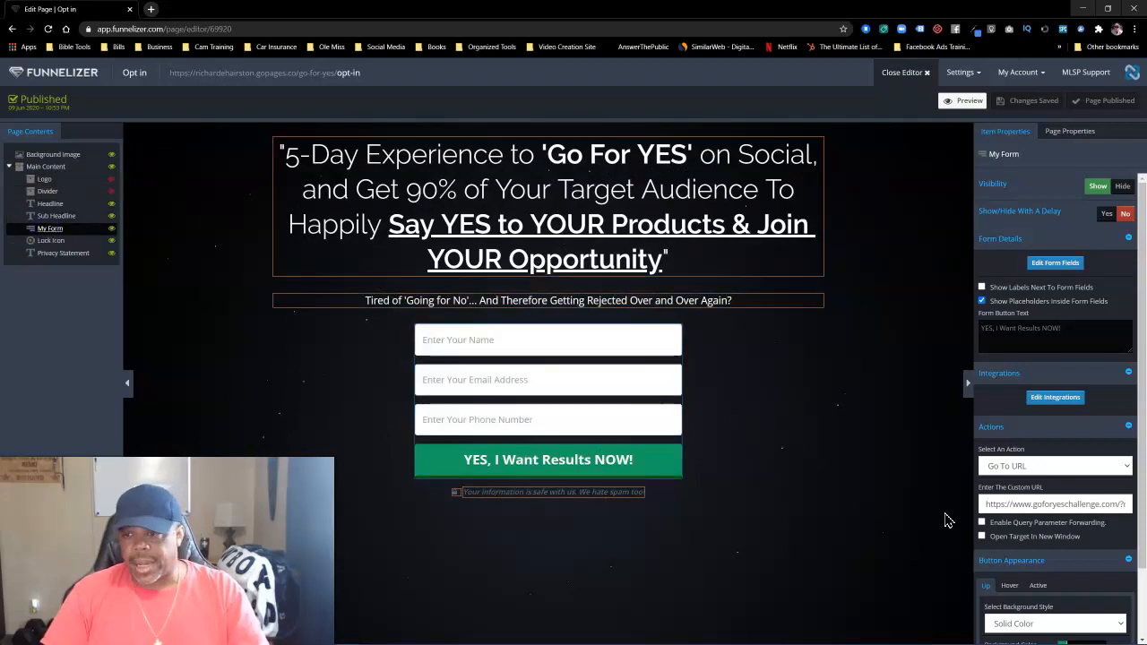
scroll(1104, 444, down, 1)
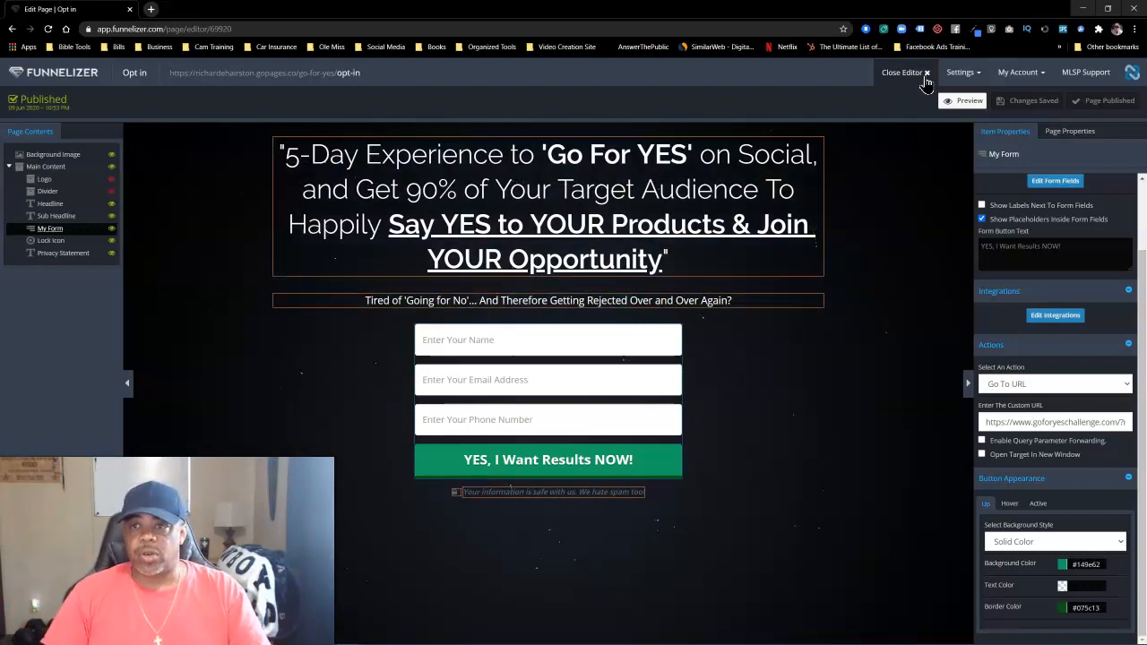
click(929, 76)
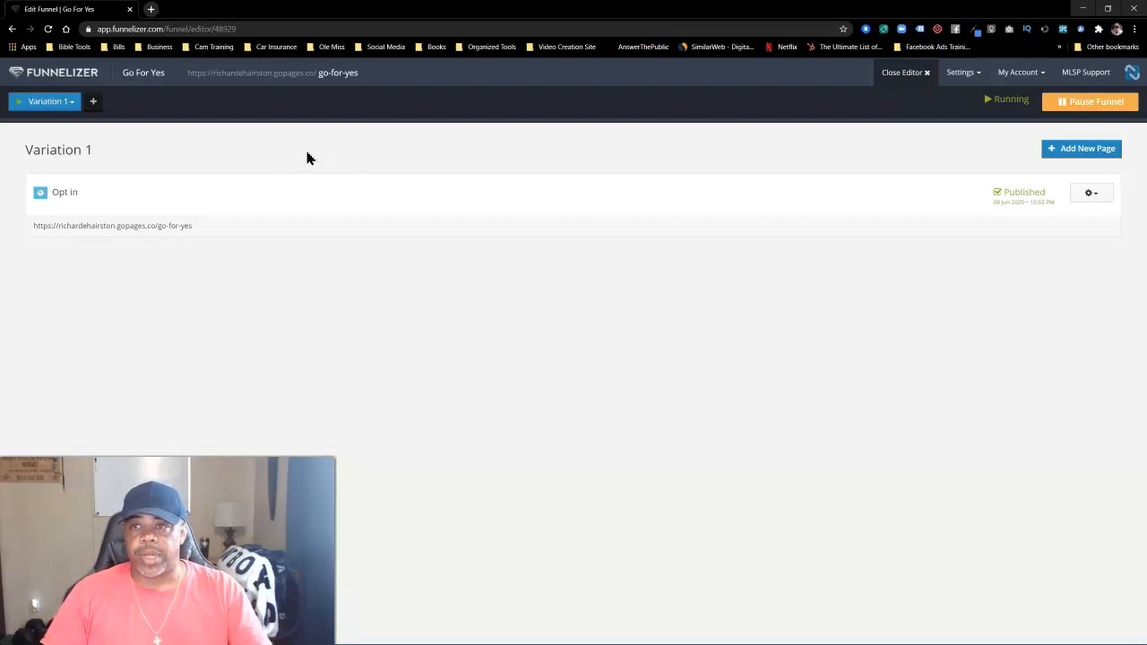
Step: Review the actions available for Variation 1 of the Go For Yes funnel and return to the My Funnels dashboard
click(73, 104)
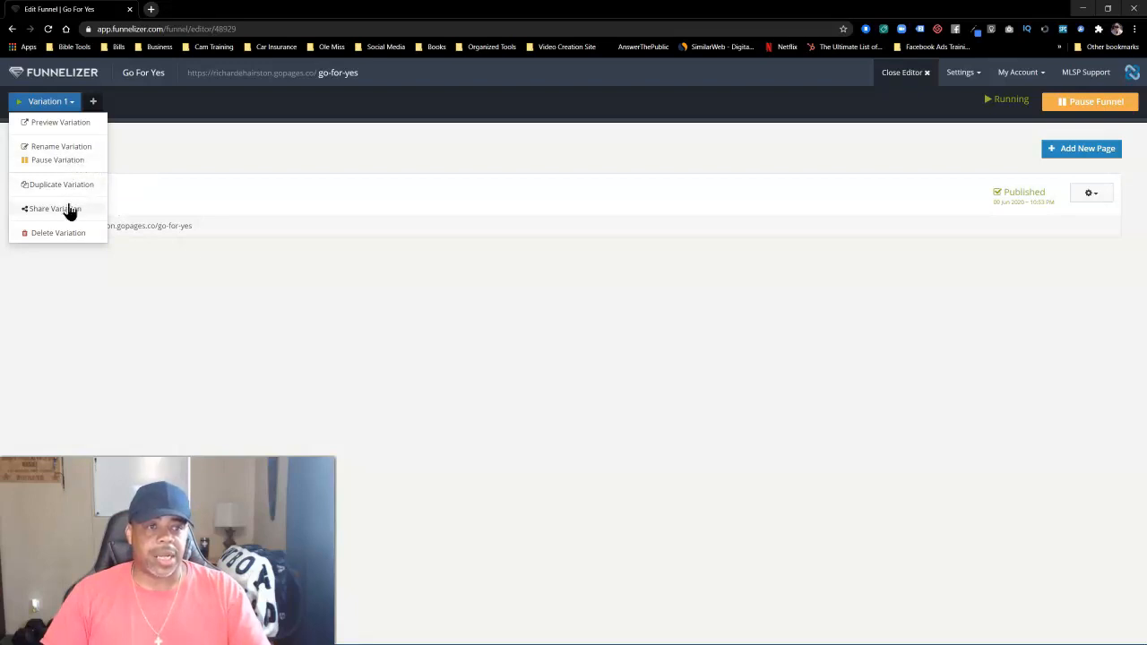
click(176, 156)
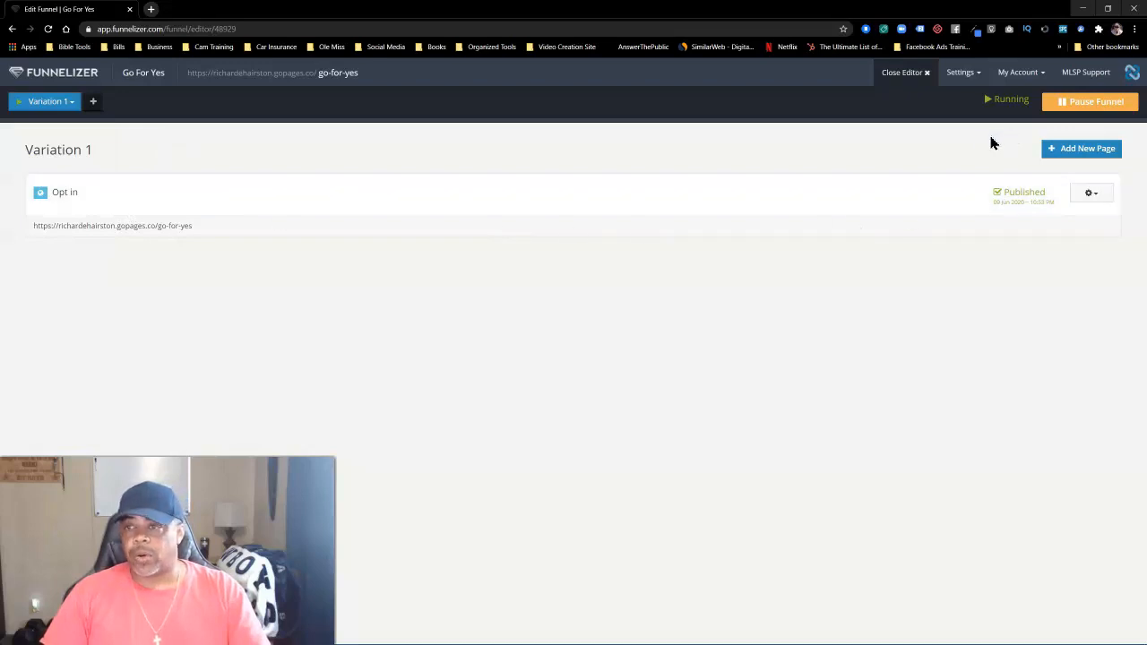
click(928, 75)
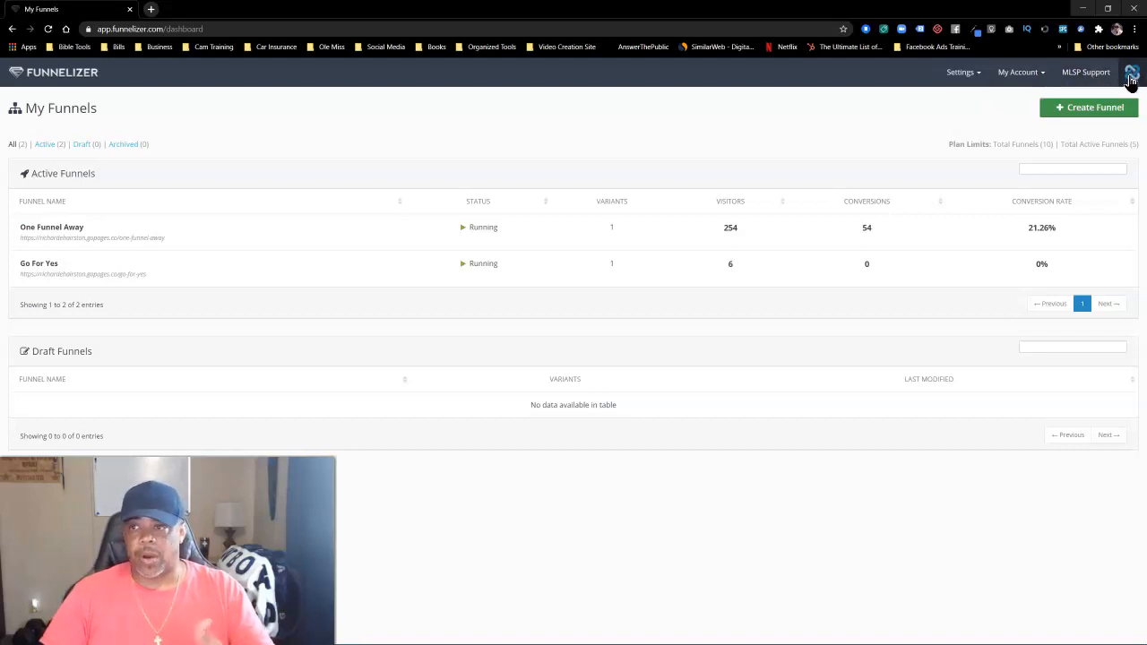
Step: Open the media library, view the stored images and the Add New Image form, and dismiss the form without uploading
click(979, 75)
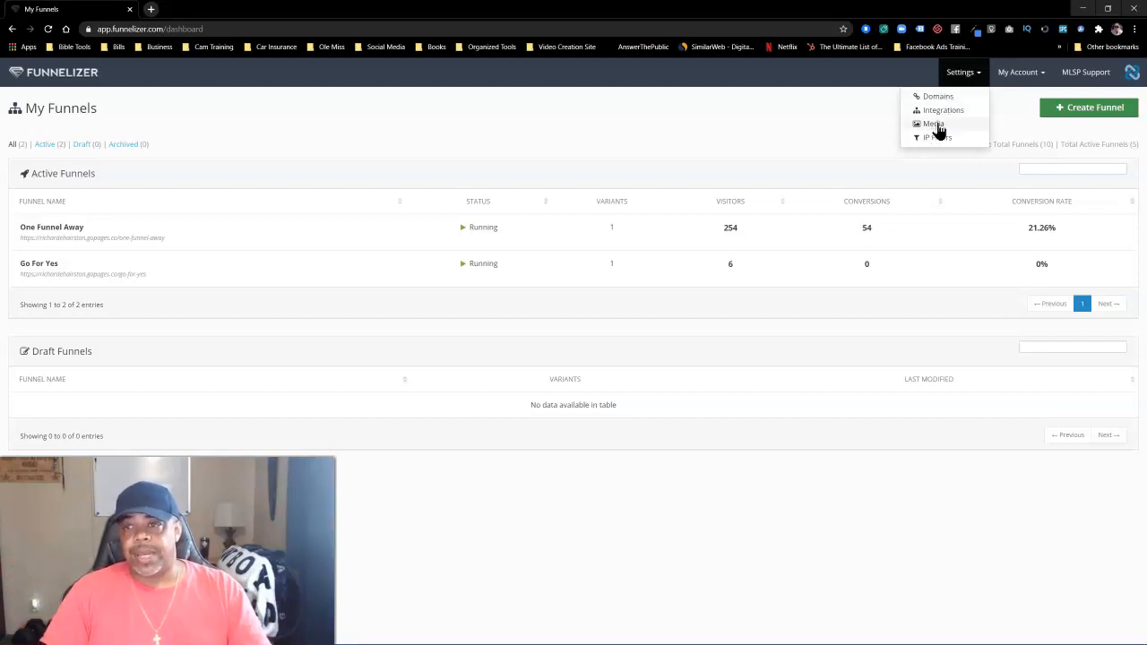
click(935, 127)
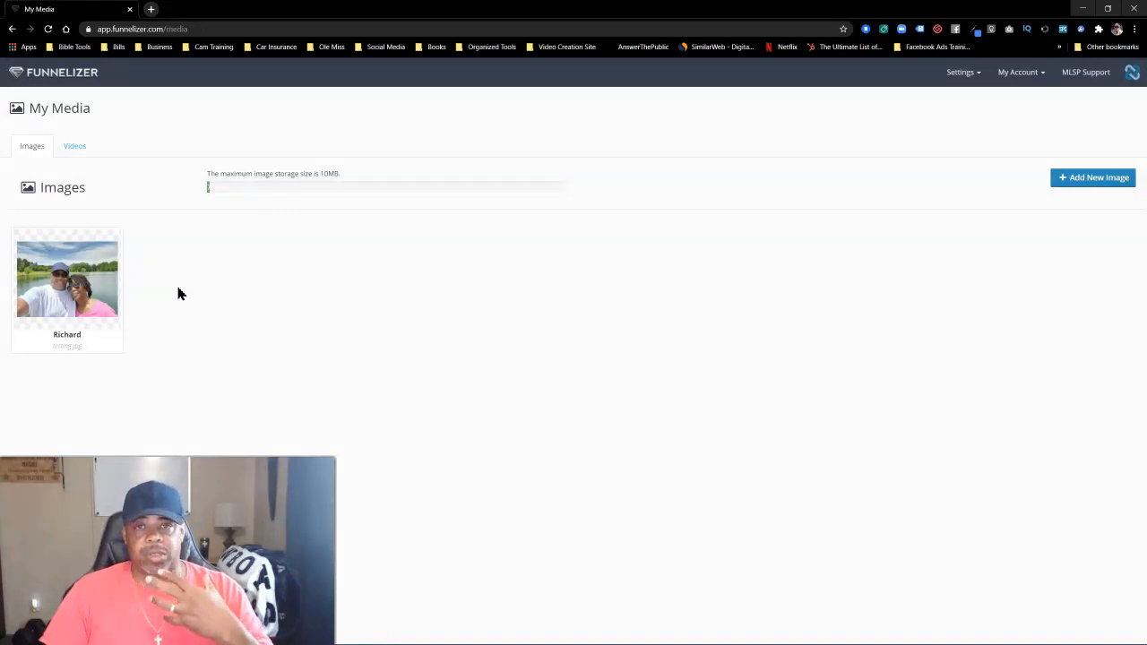
mouse_move(89, 301)
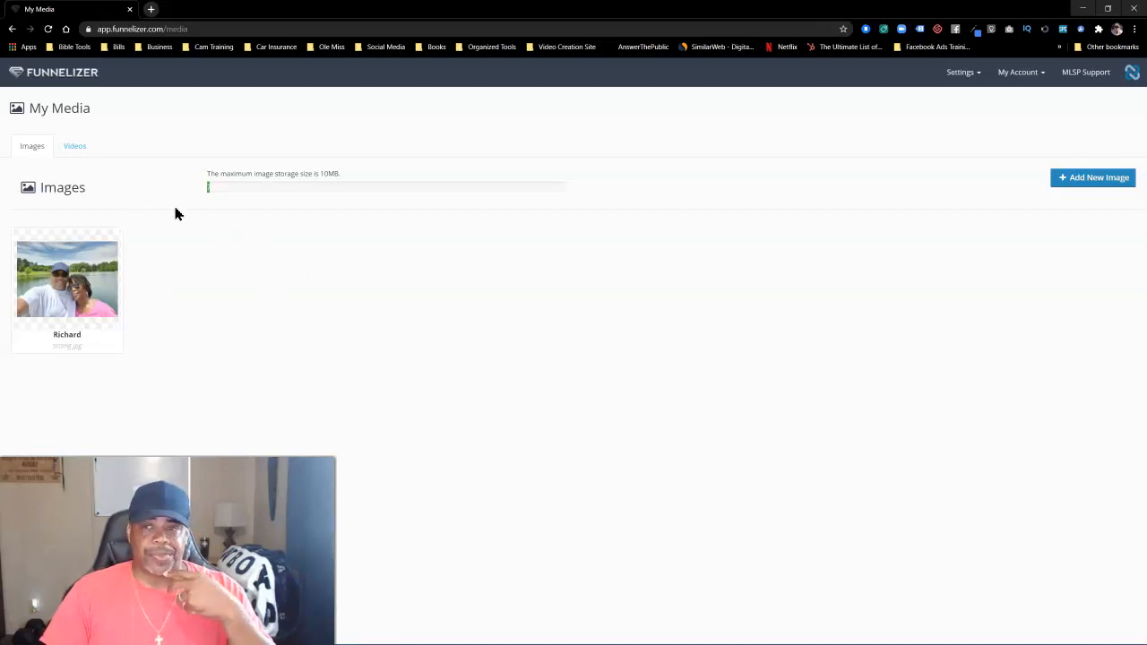
click(1101, 183)
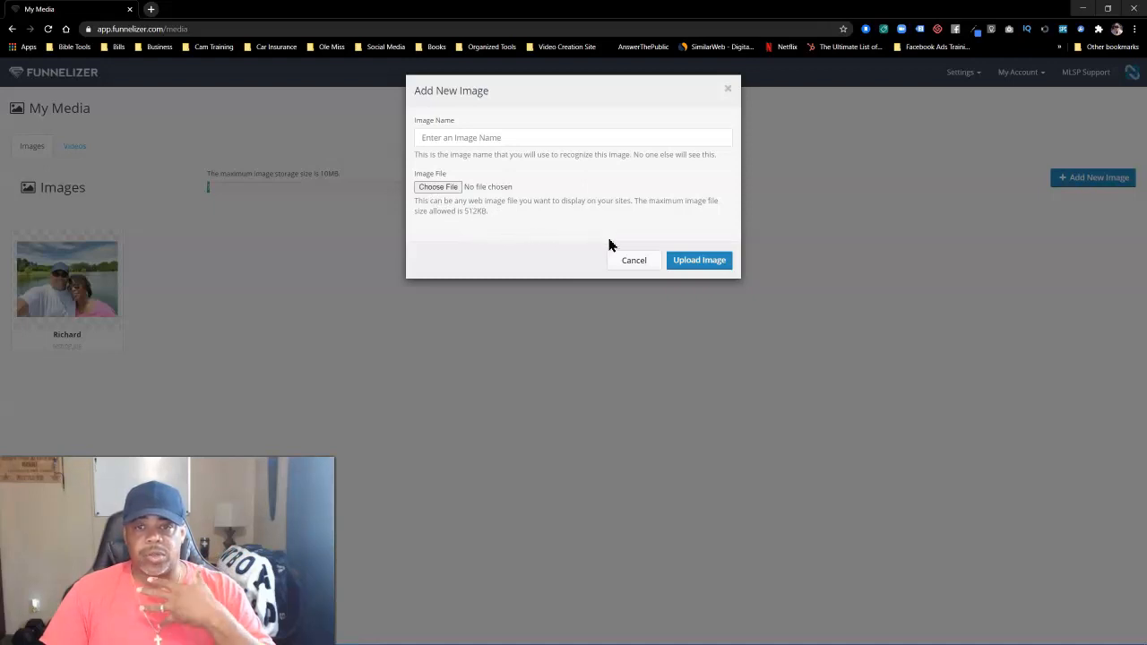
click(728, 89)
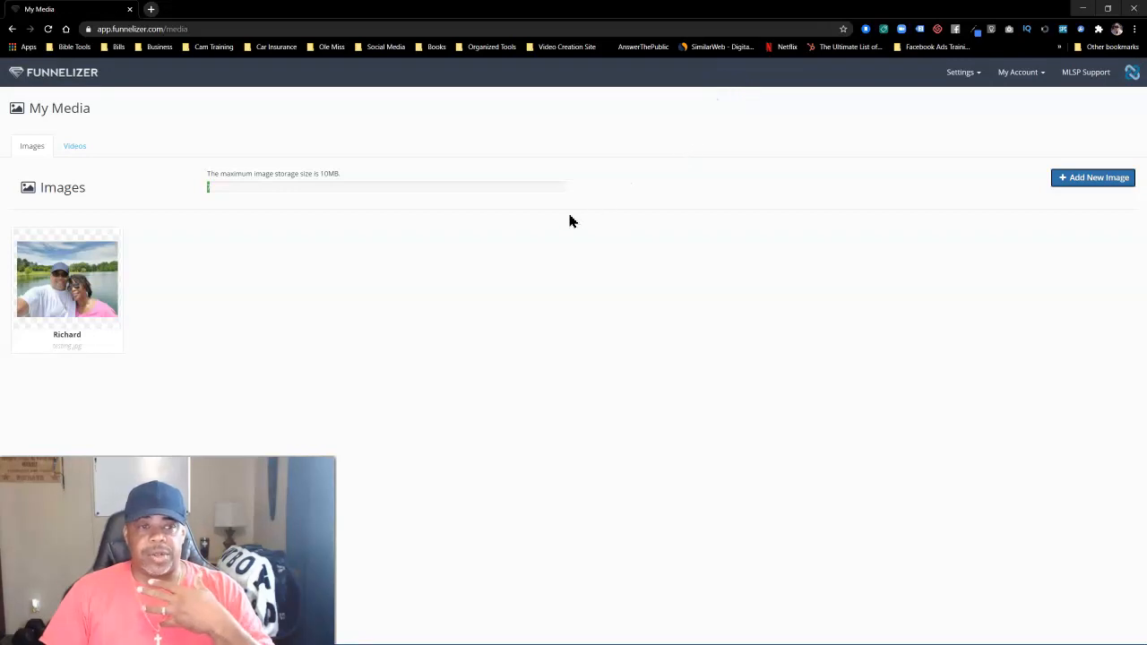
Step: View the stored videos and the form for adding a new video, cancel the form, and return to the images
click(77, 148)
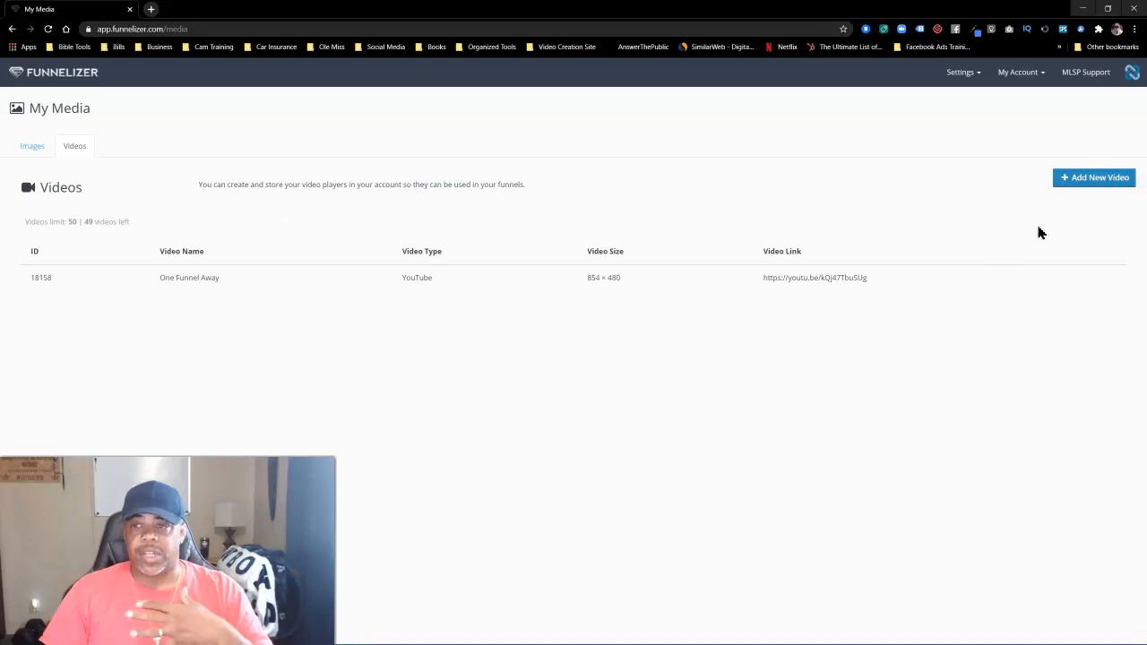
click(1089, 180)
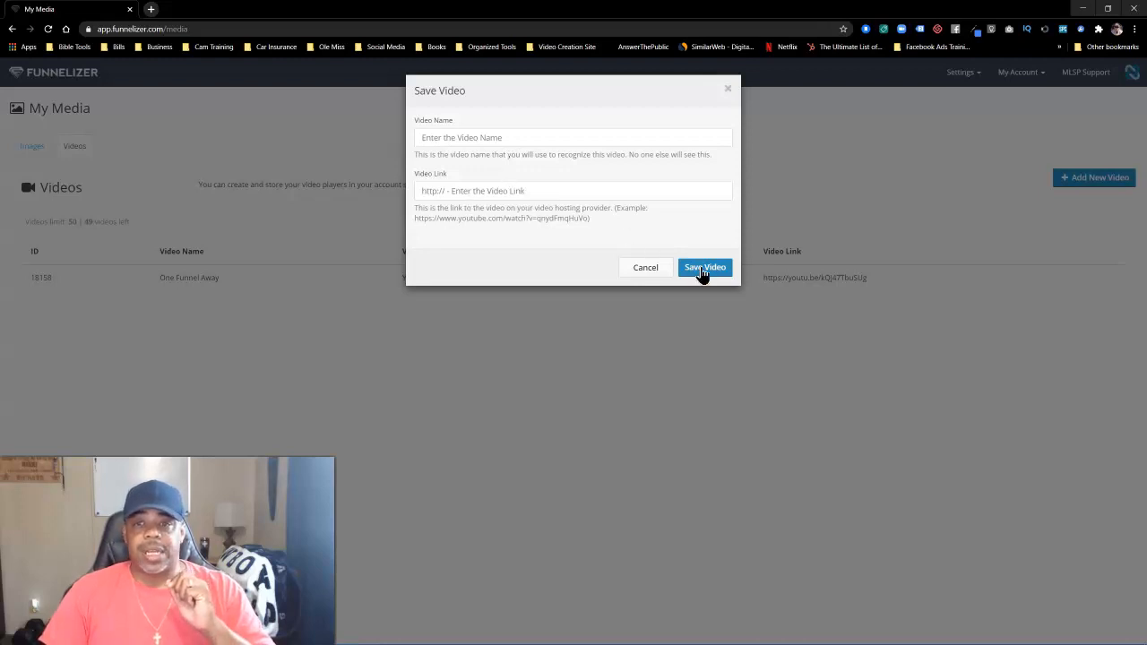
click(643, 271)
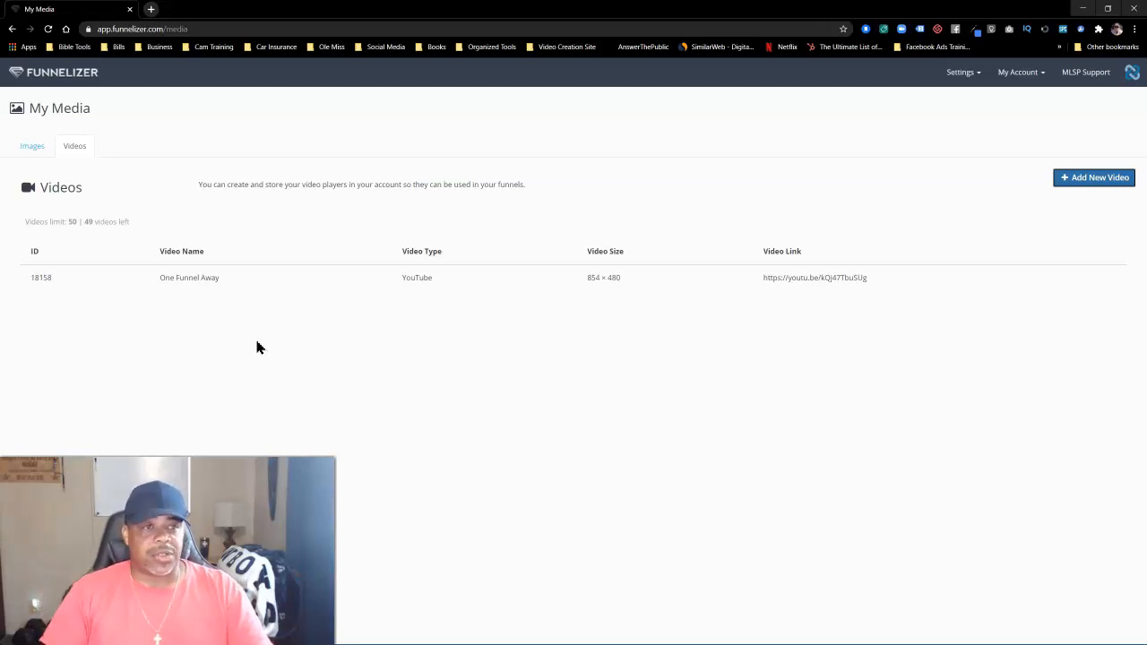
click(34, 147)
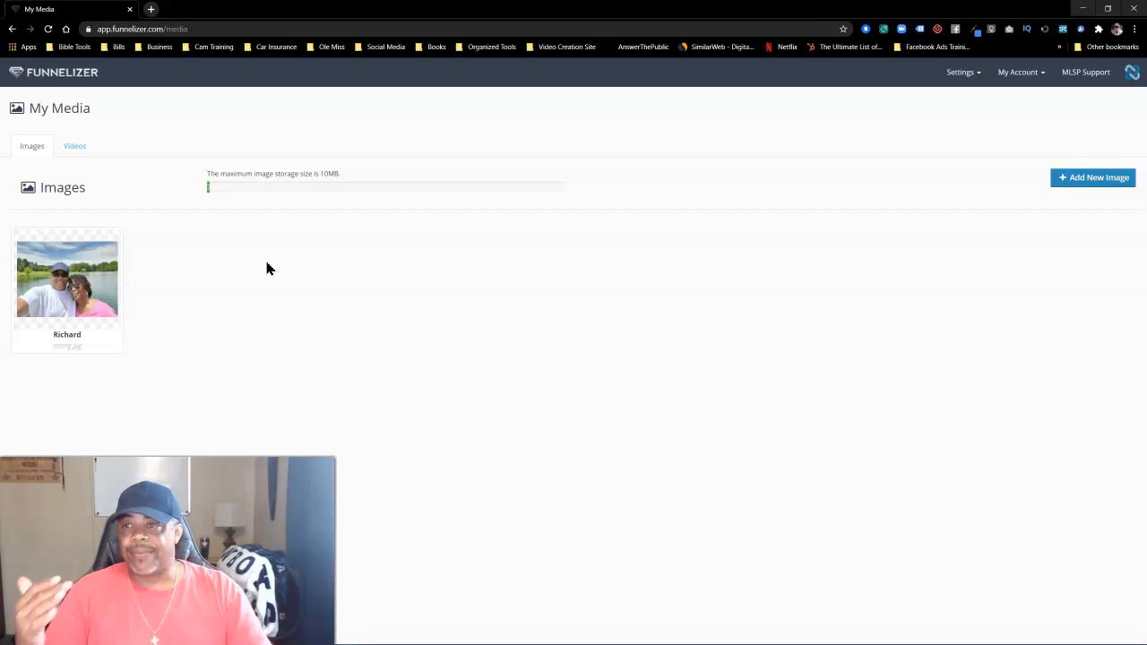
Step: Open the integrations settings, review the integration types offered for a new integration, and dismiss the form without saving
click(963, 79)
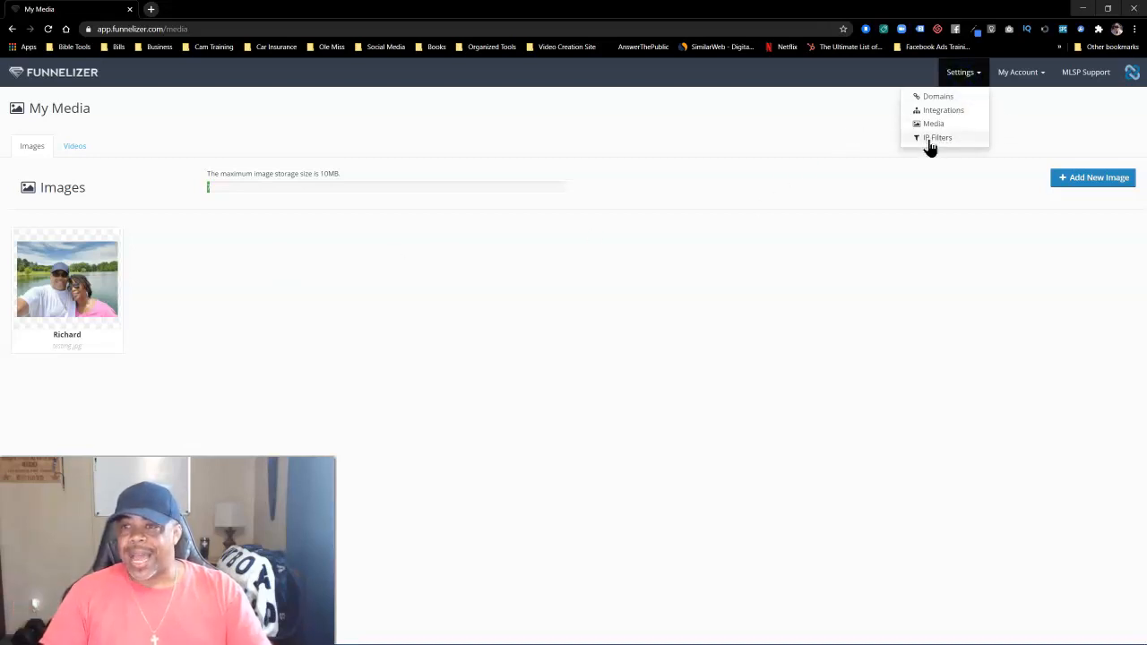
click(945, 122)
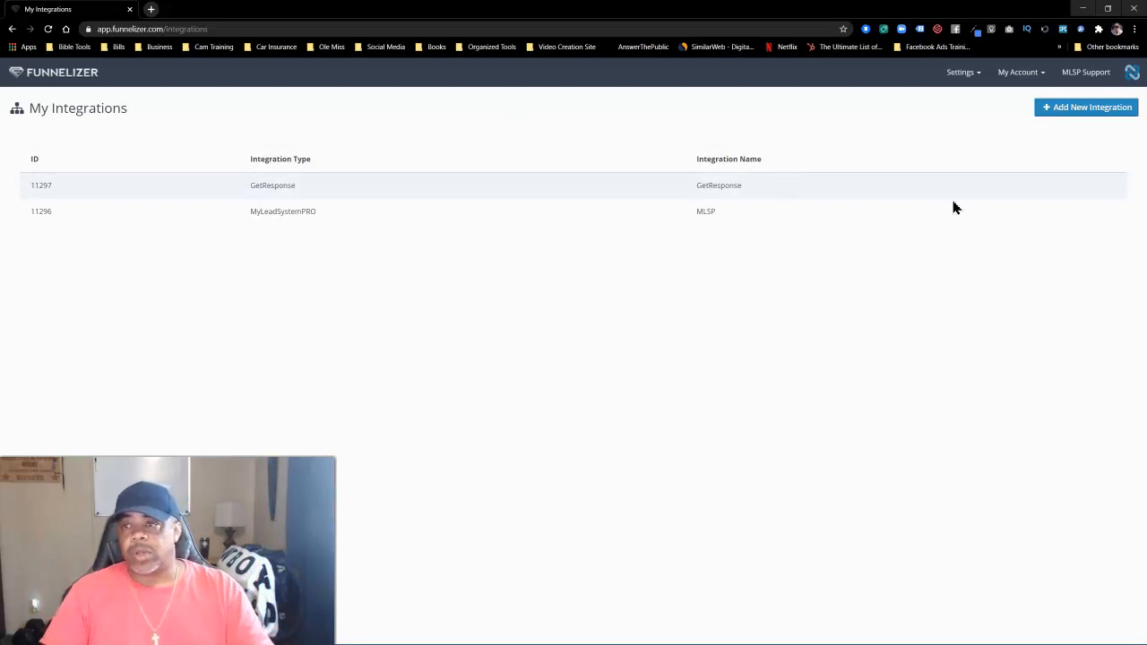
click(1086, 111)
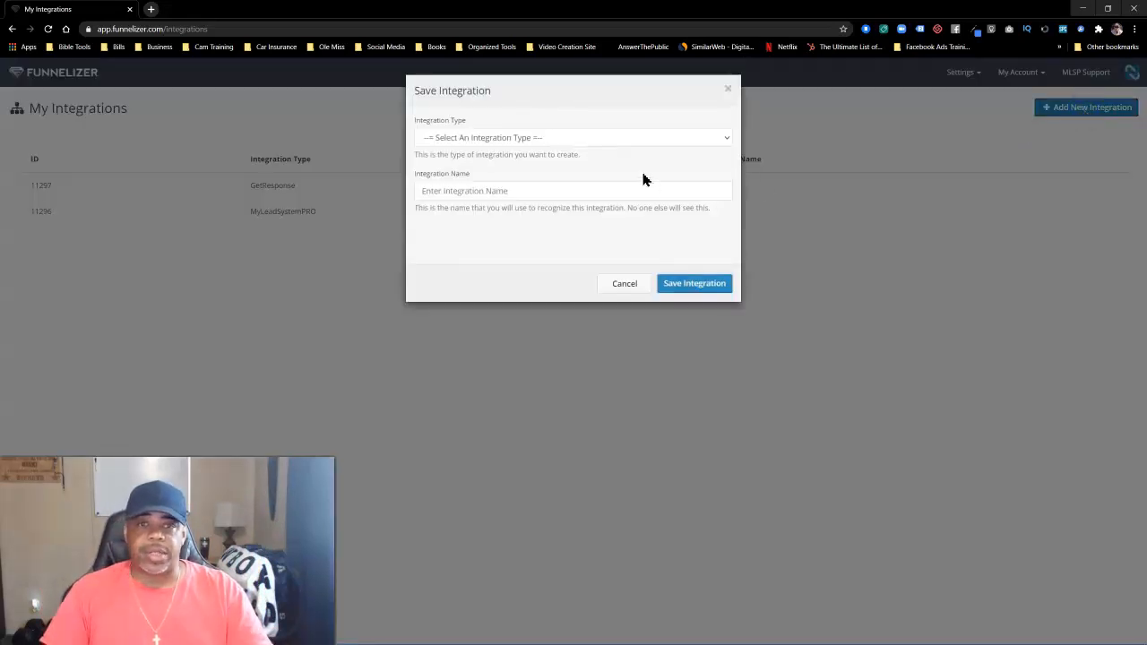
click(571, 139)
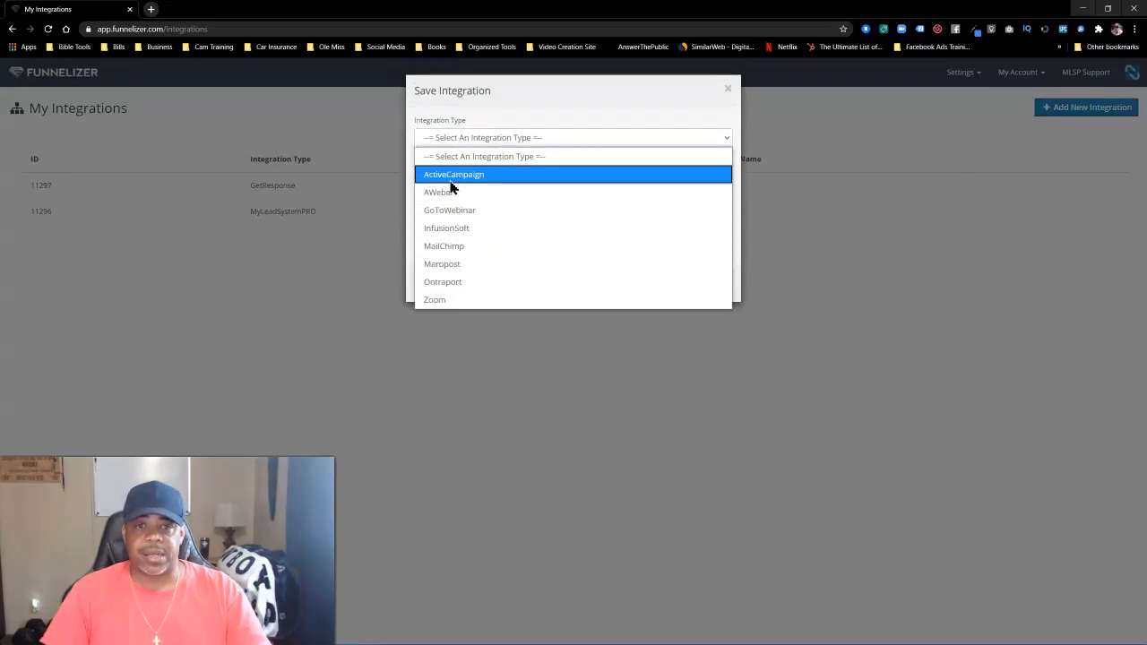
click(634, 118)
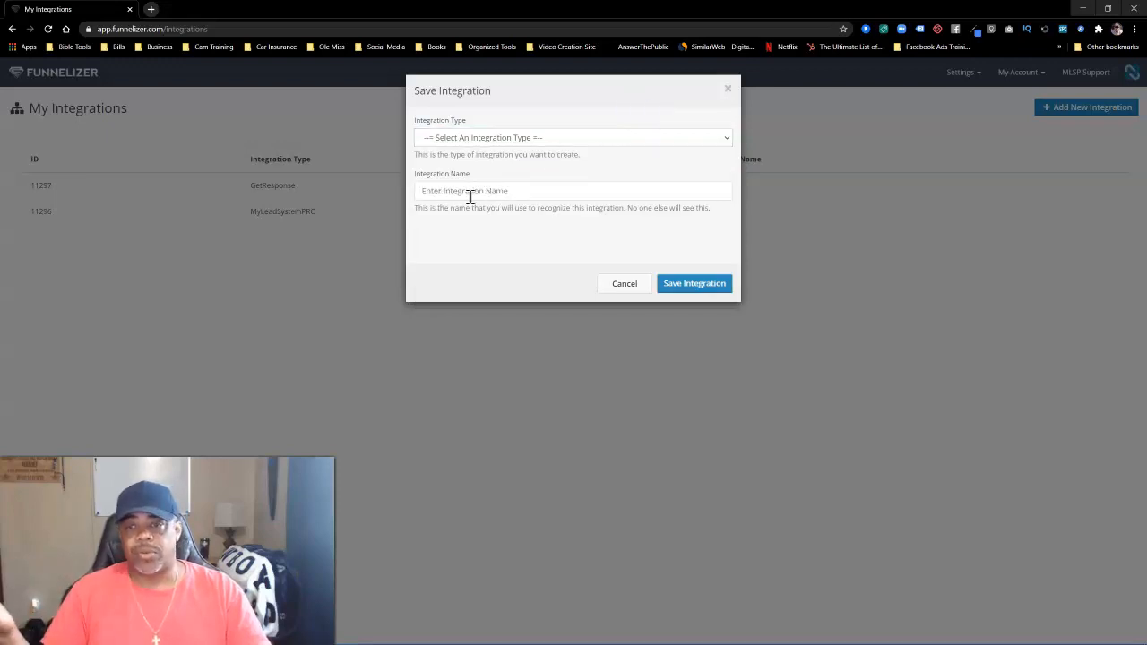
click(727, 92)
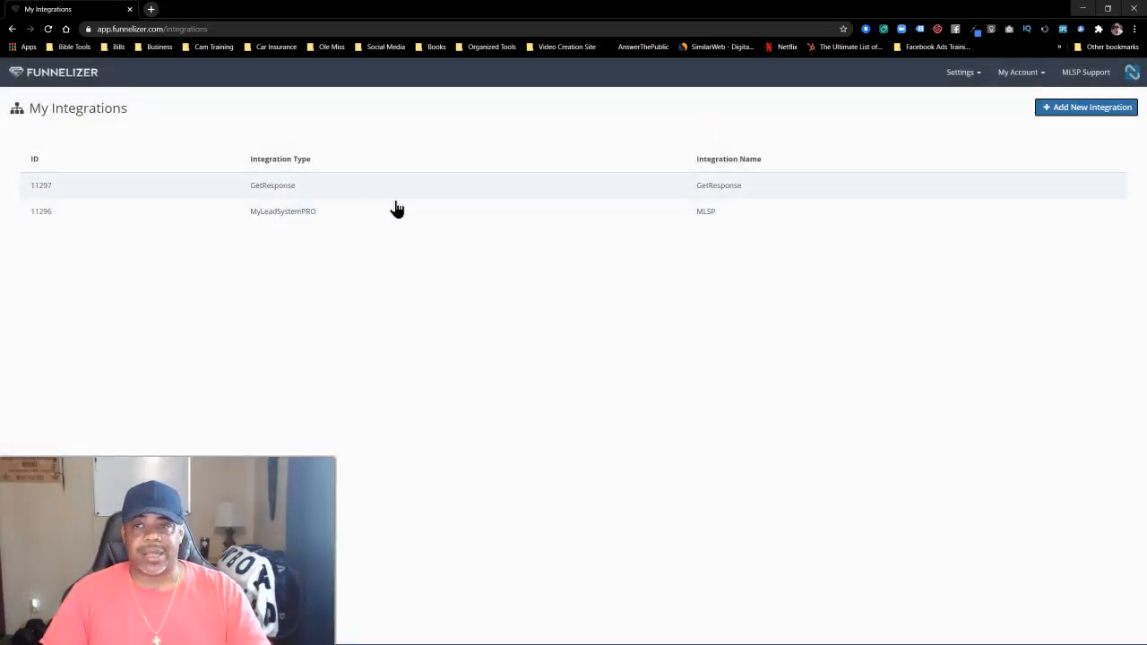
Step: Review the IP Filters, Domains and Media settings pages in turn
click(959, 73)
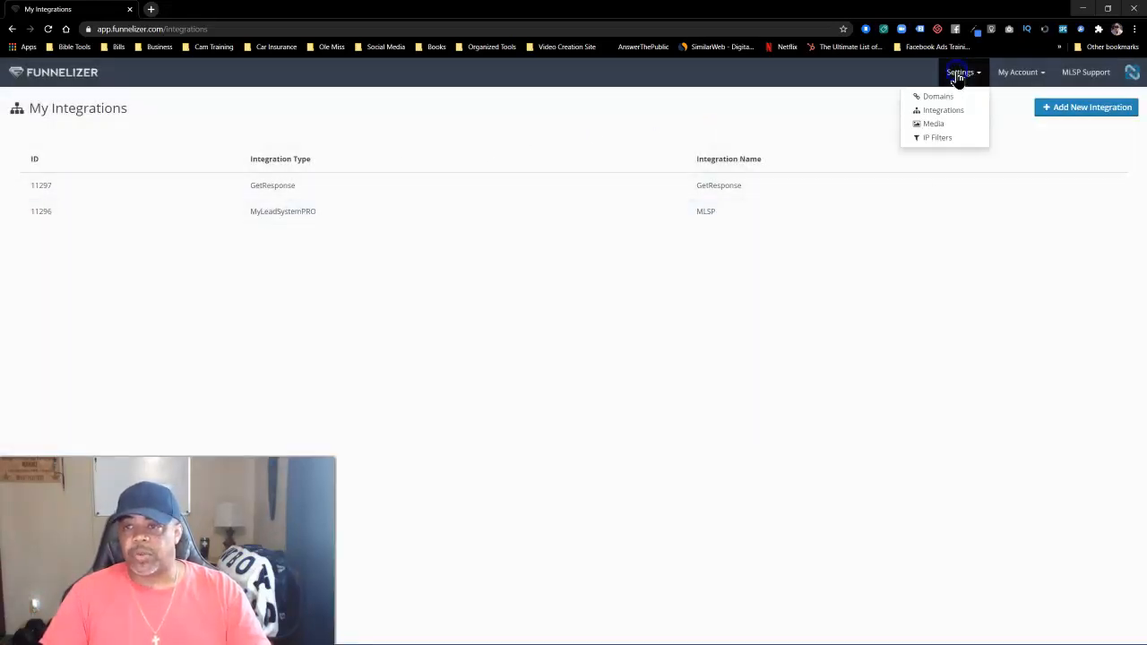
click(933, 139)
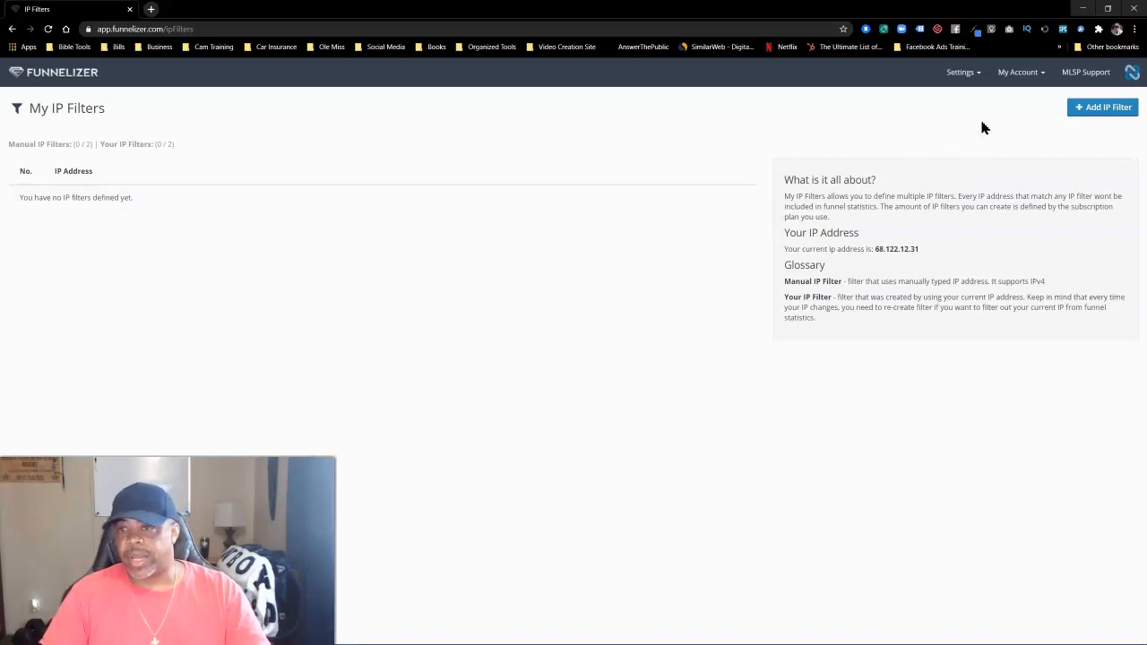
click(960, 72)
click(946, 99)
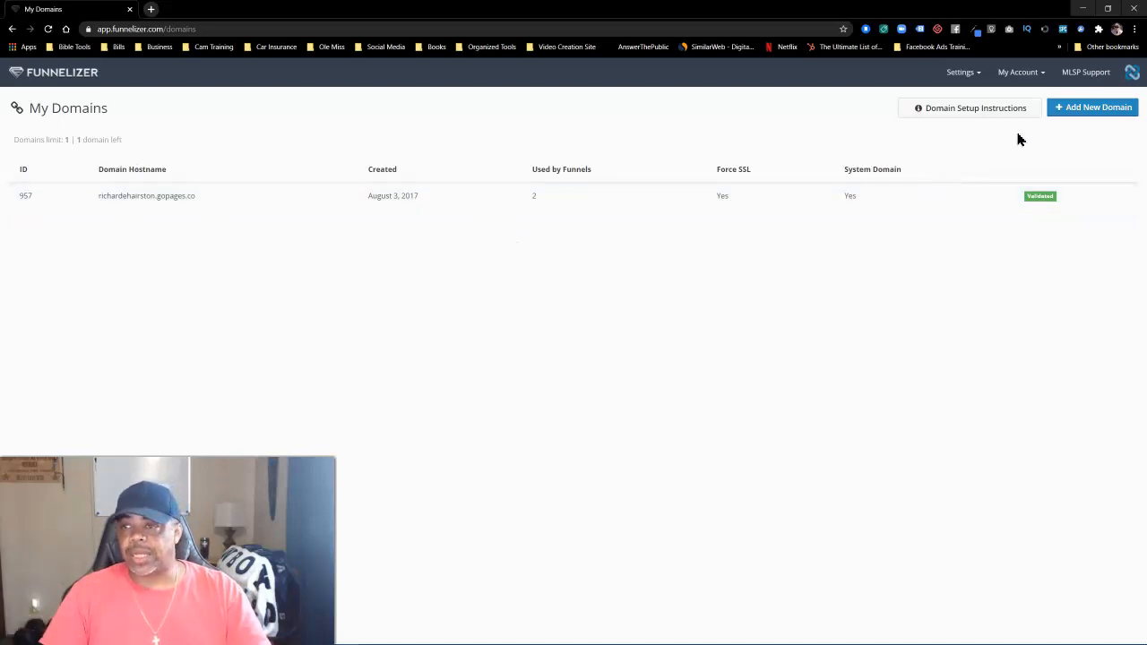
click(960, 74)
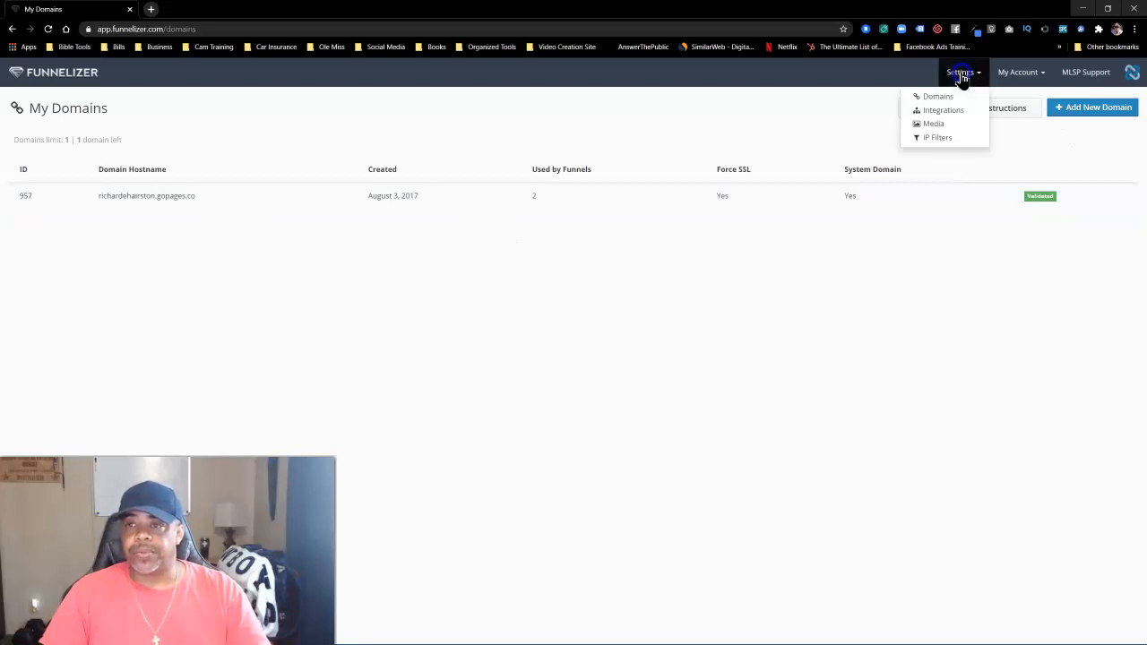
click(932, 124)
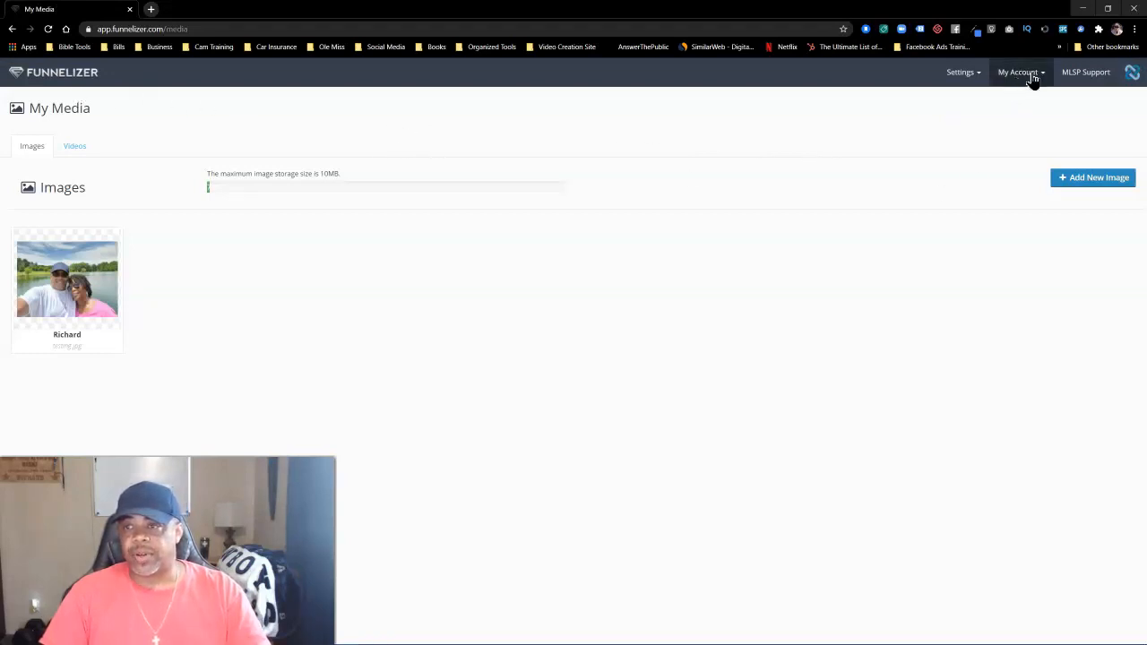
Step: From the My Funnels dashboard, create a new funnel named Demo with the slug demo
click(68, 81)
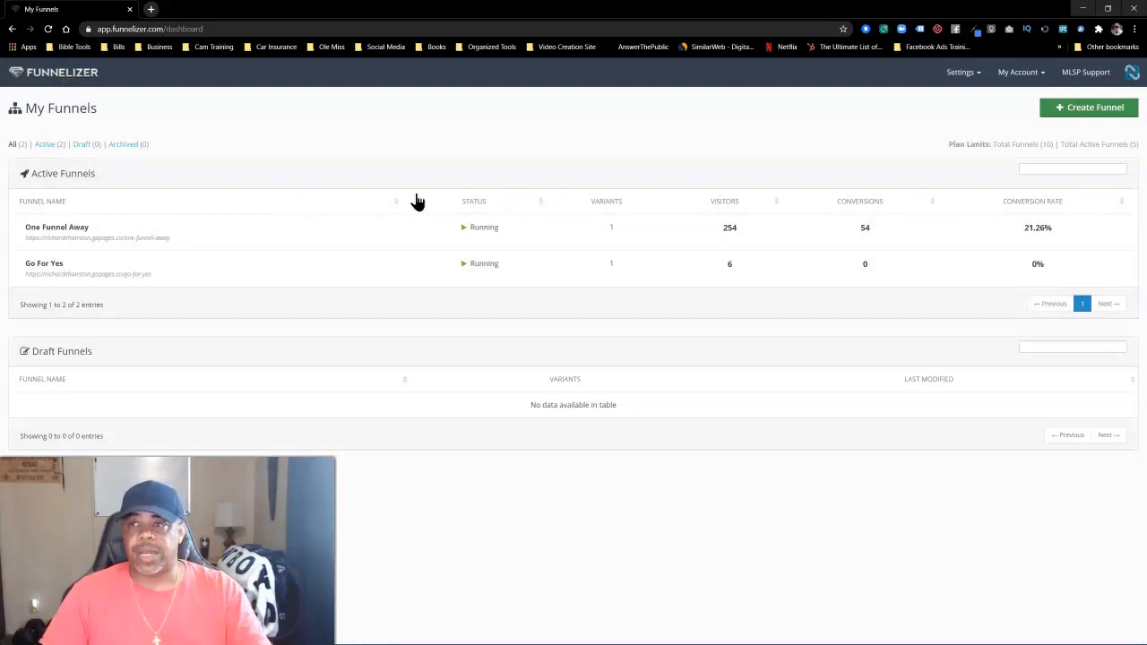
click(1088, 108)
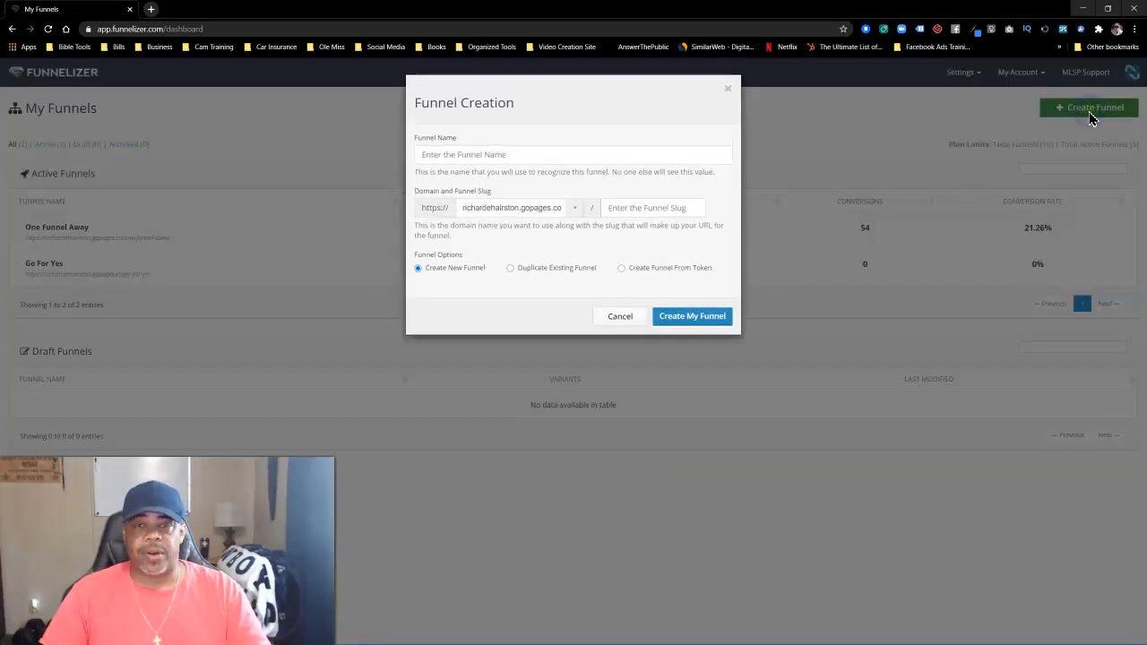
click(448, 154)
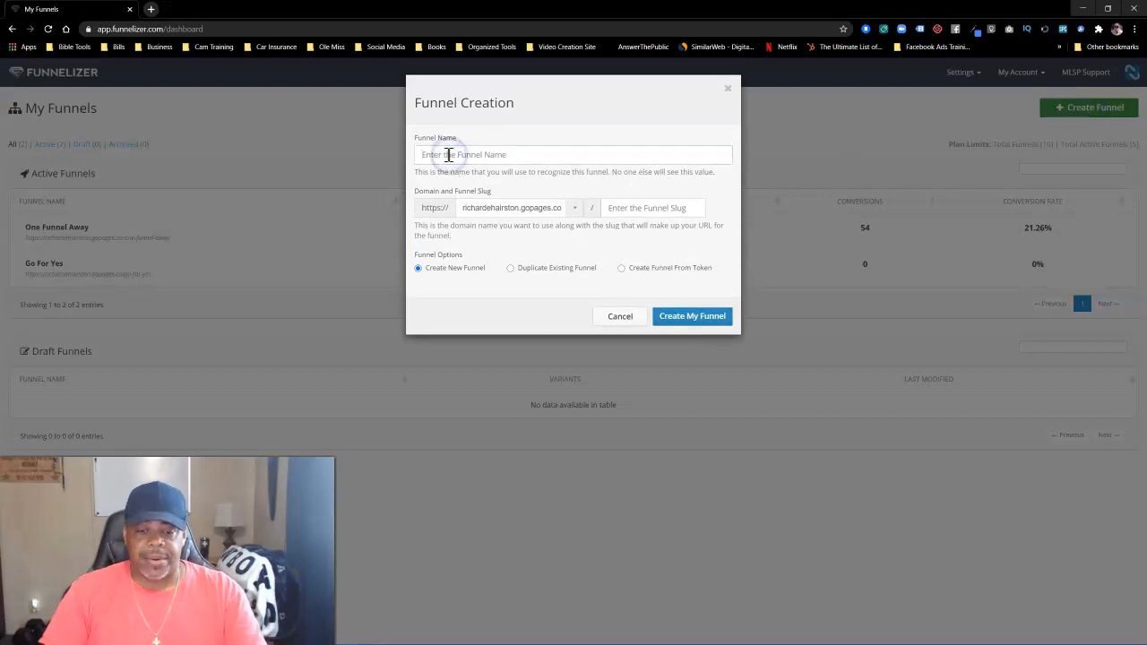
text(Demo)
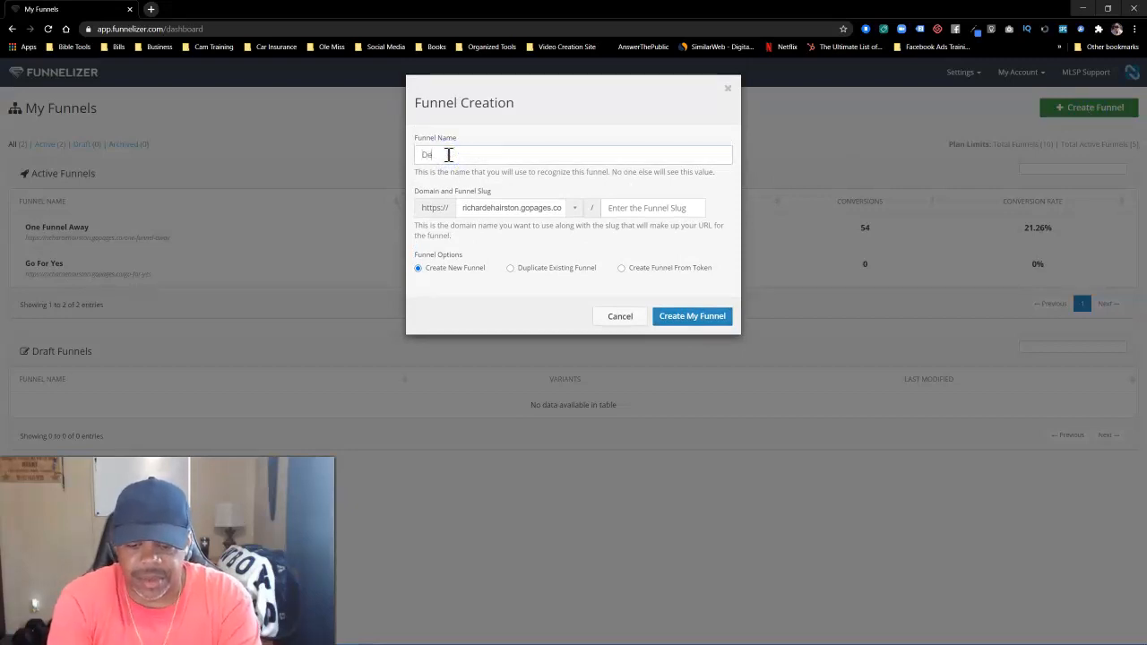
click(633, 207)
text(demo)
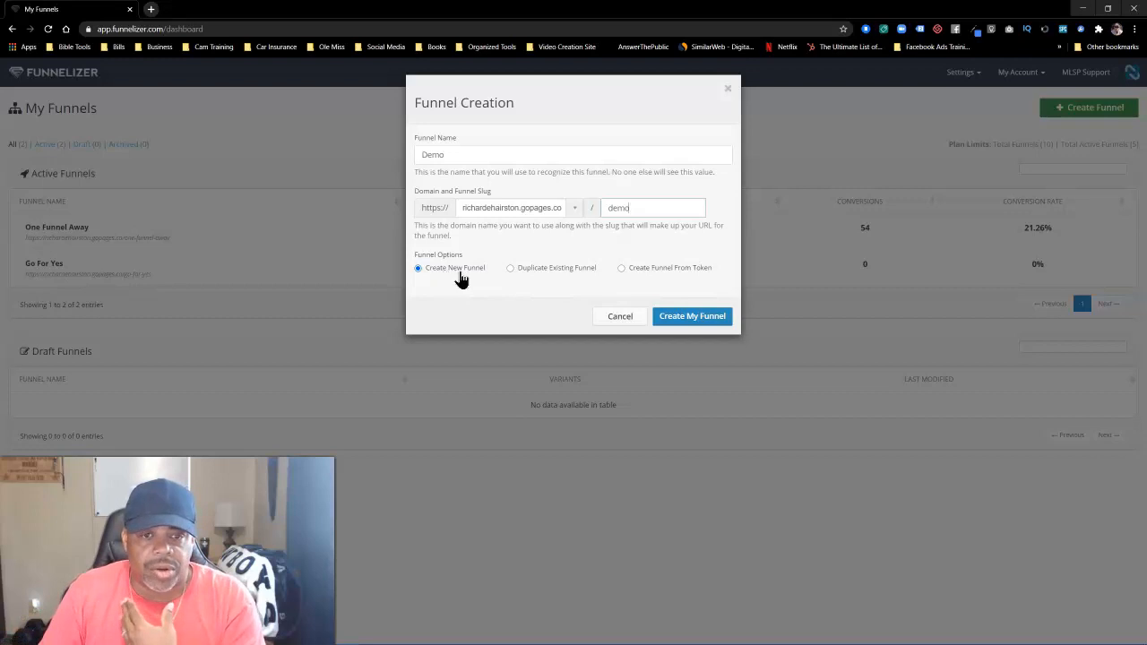
click(686, 318)
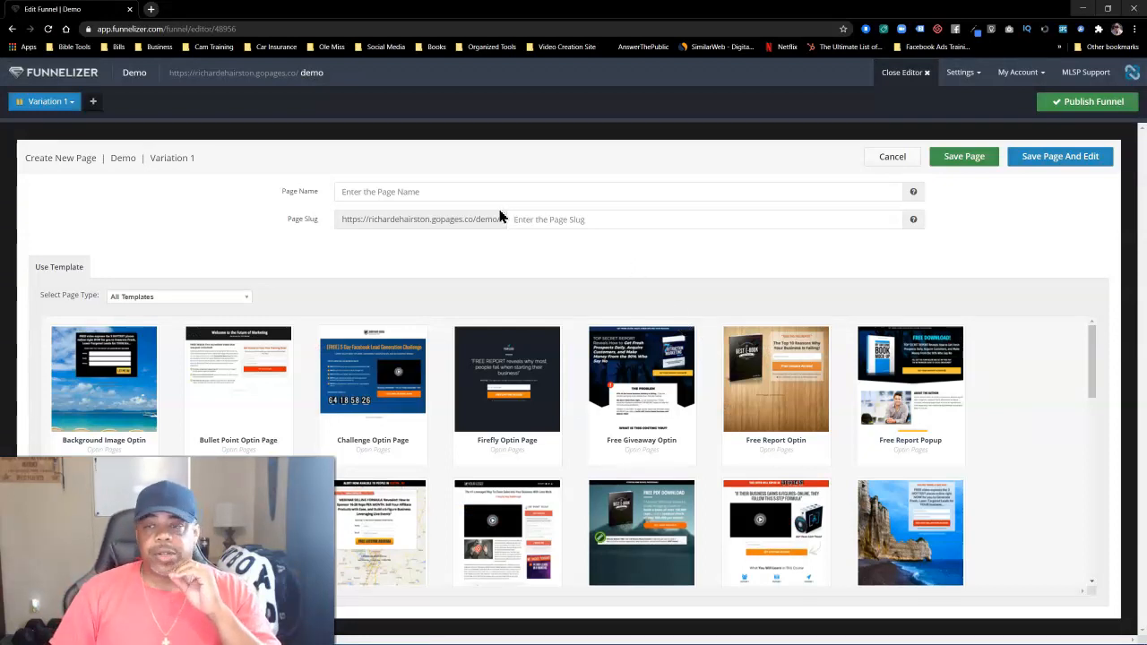
Step: Name the funnel's new page Opt In and set its page slug to opt-in
click(373, 191)
text(Opt In)
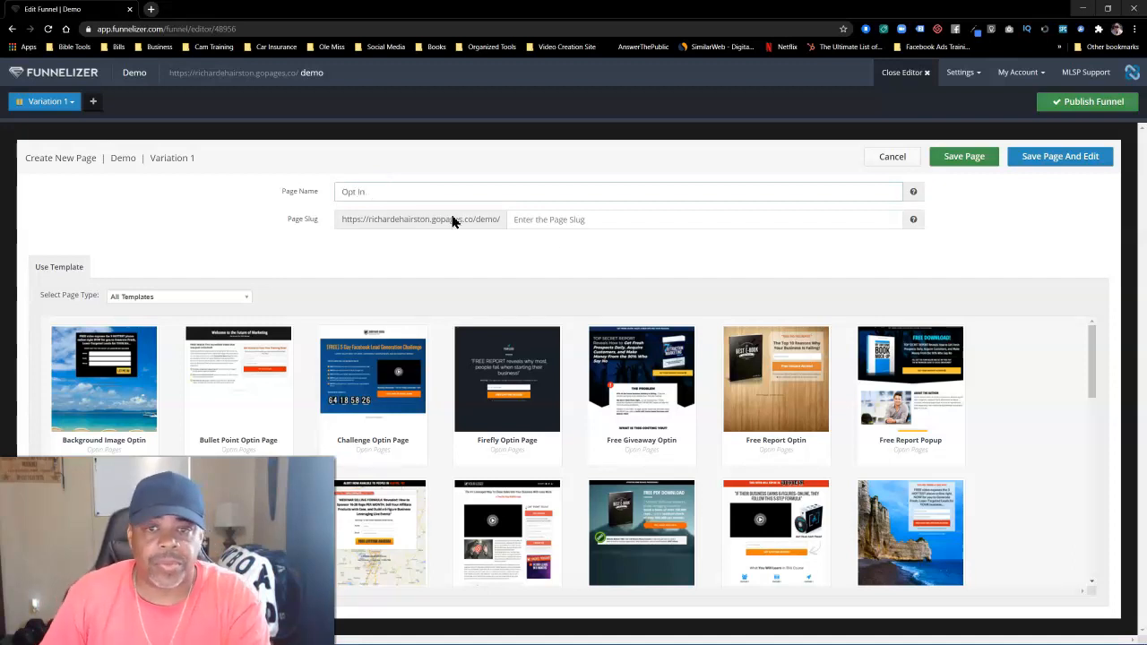
click(541, 222)
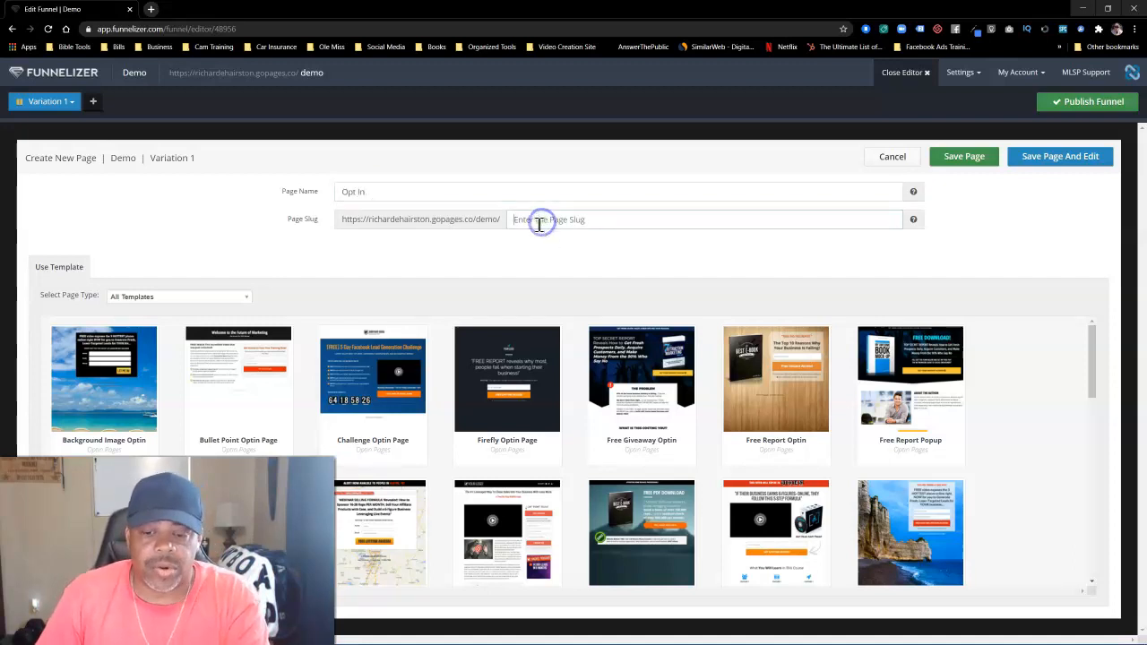
text(opt-in)
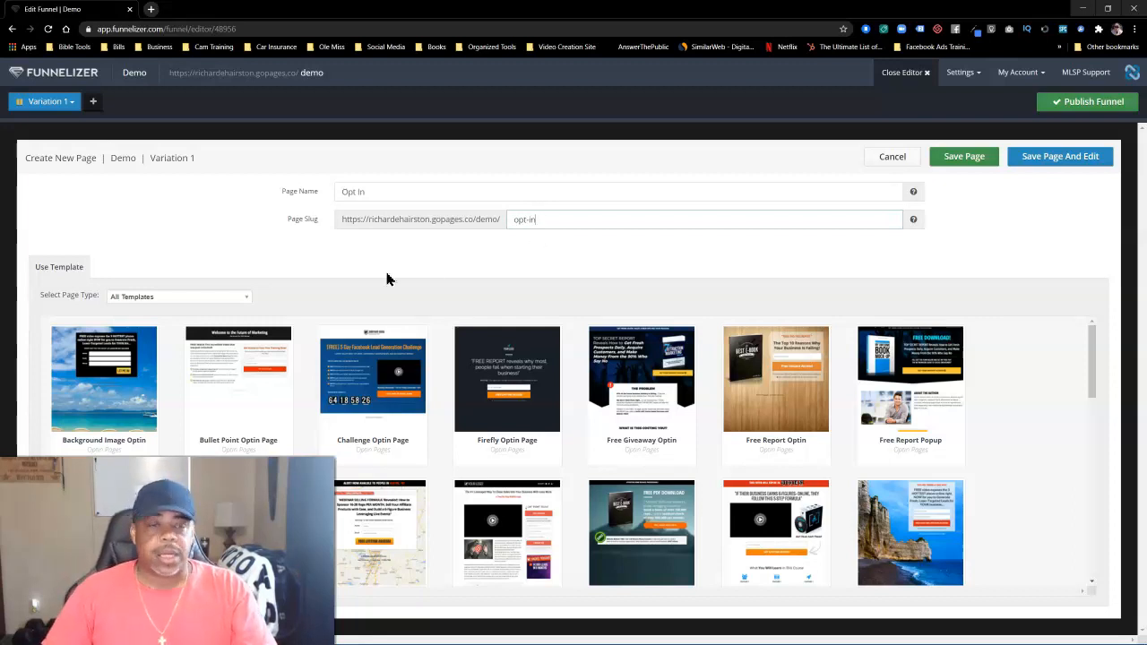
Step: Filter the templates to Optin Pages, preview and select the Simple Video Optin template, and save the page for editing
click(246, 303)
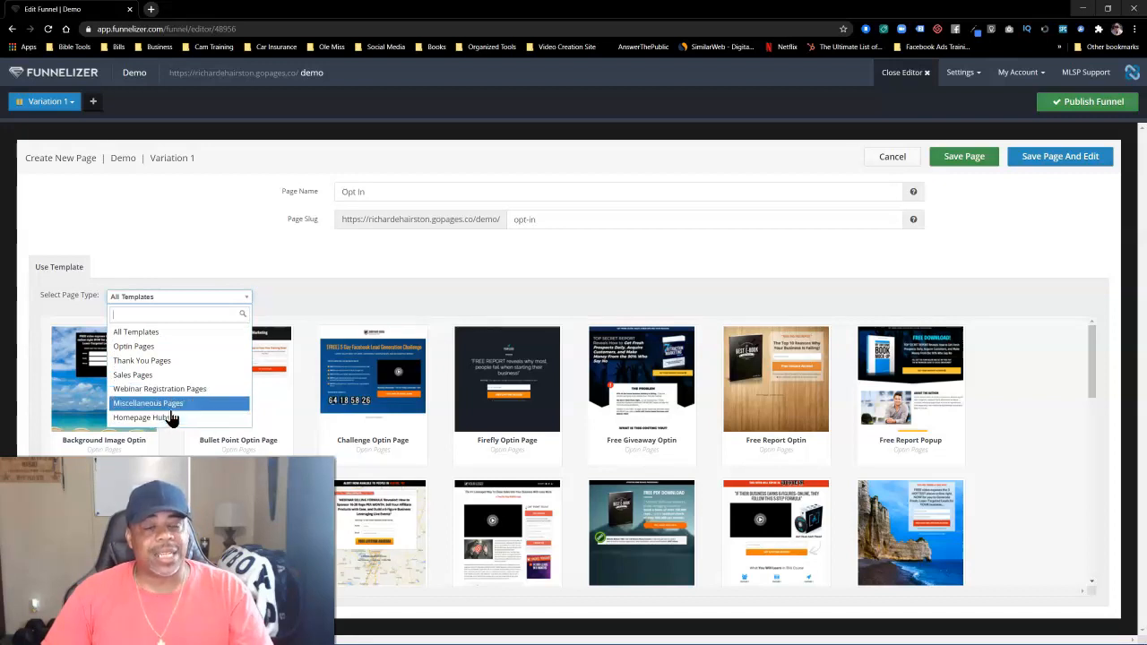
click(143, 349)
scroll(910, 386, down, 5)
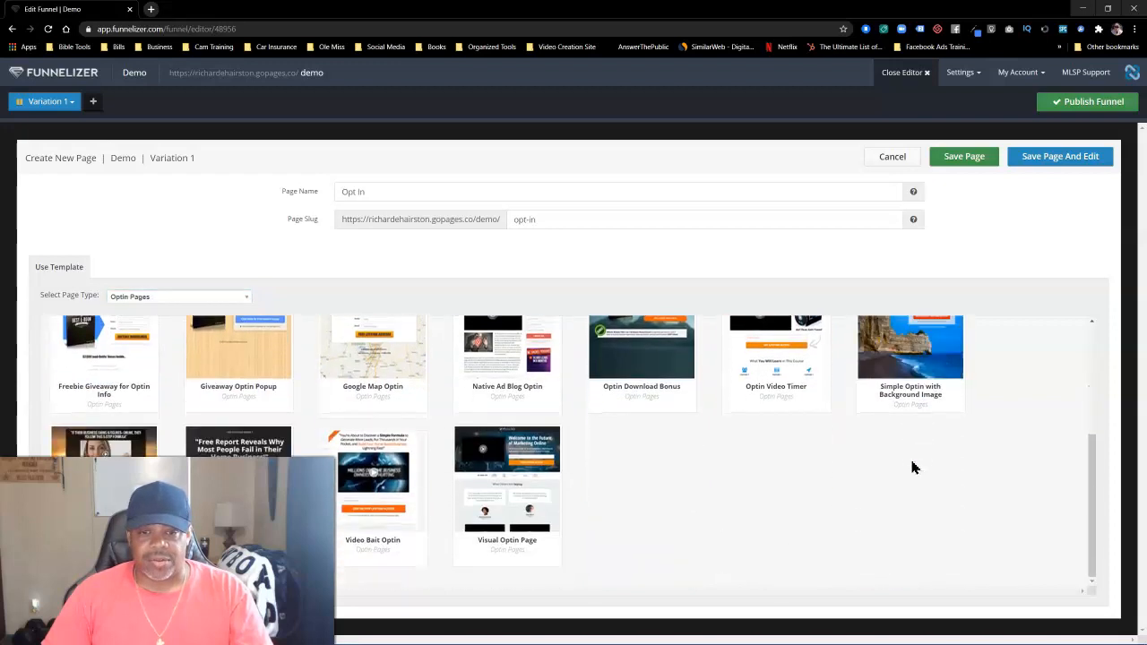
scroll(677, 525, up, 4)
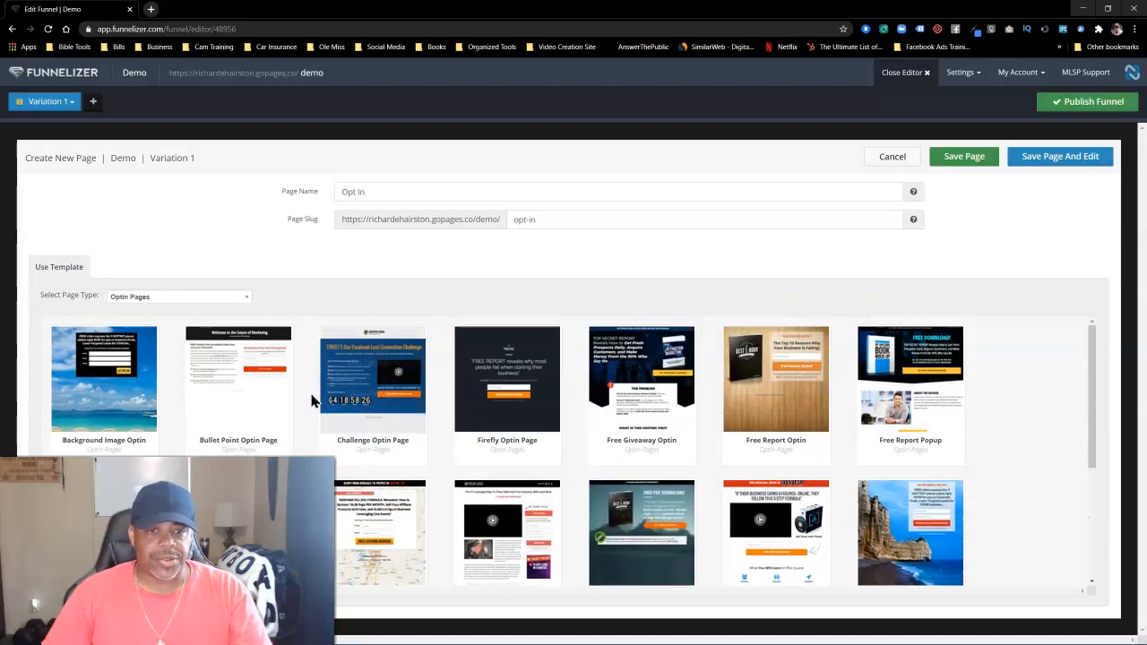
scroll(314, 406, down, 2)
scroll(314, 405, down, 1)
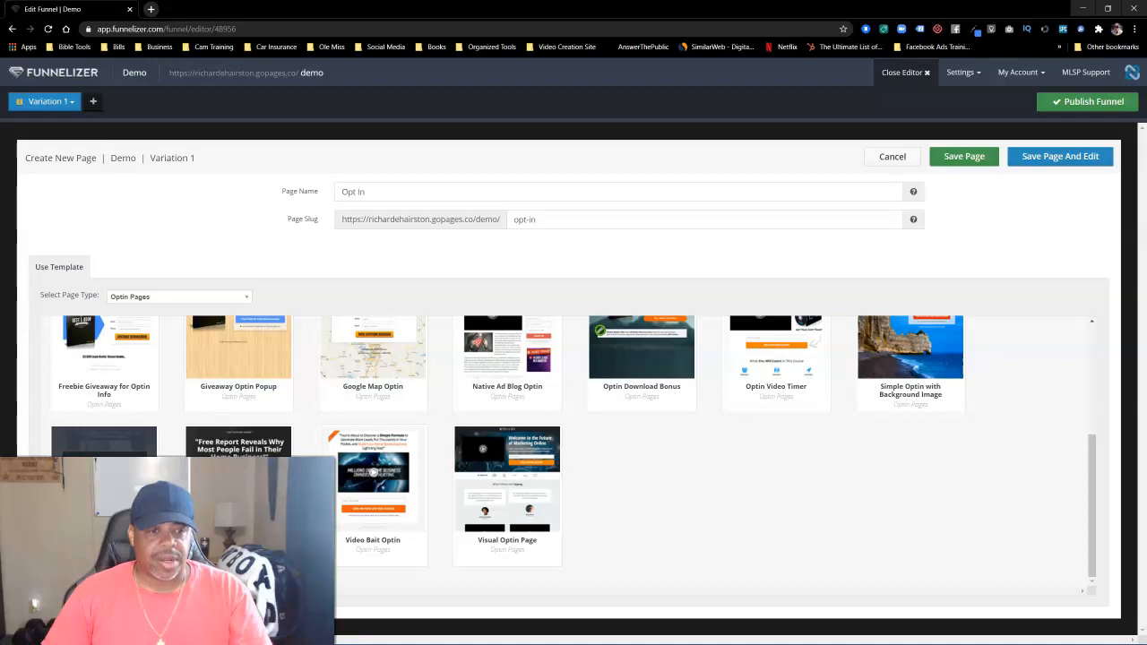
click(105, 480)
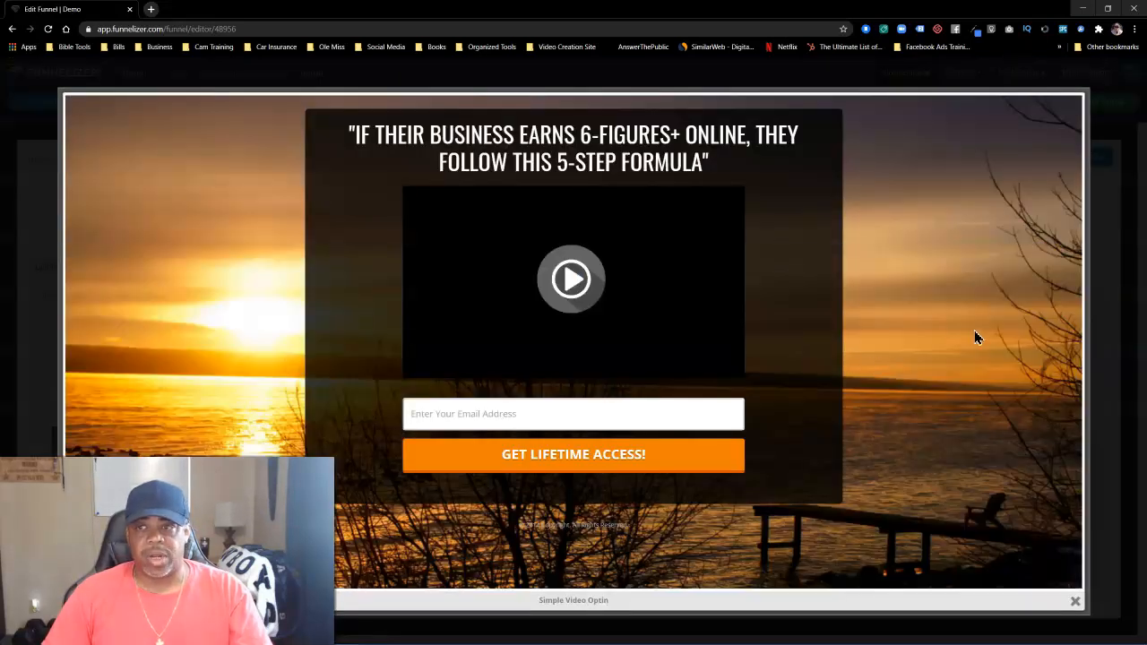
click(1075, 601)
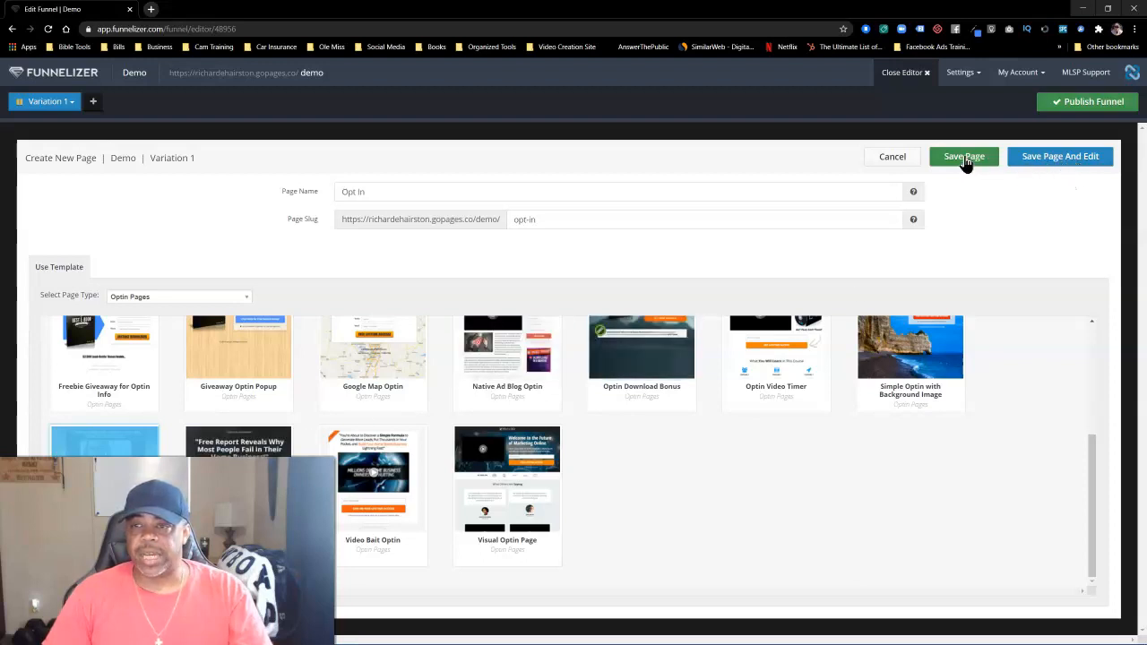
click(1063, 157)
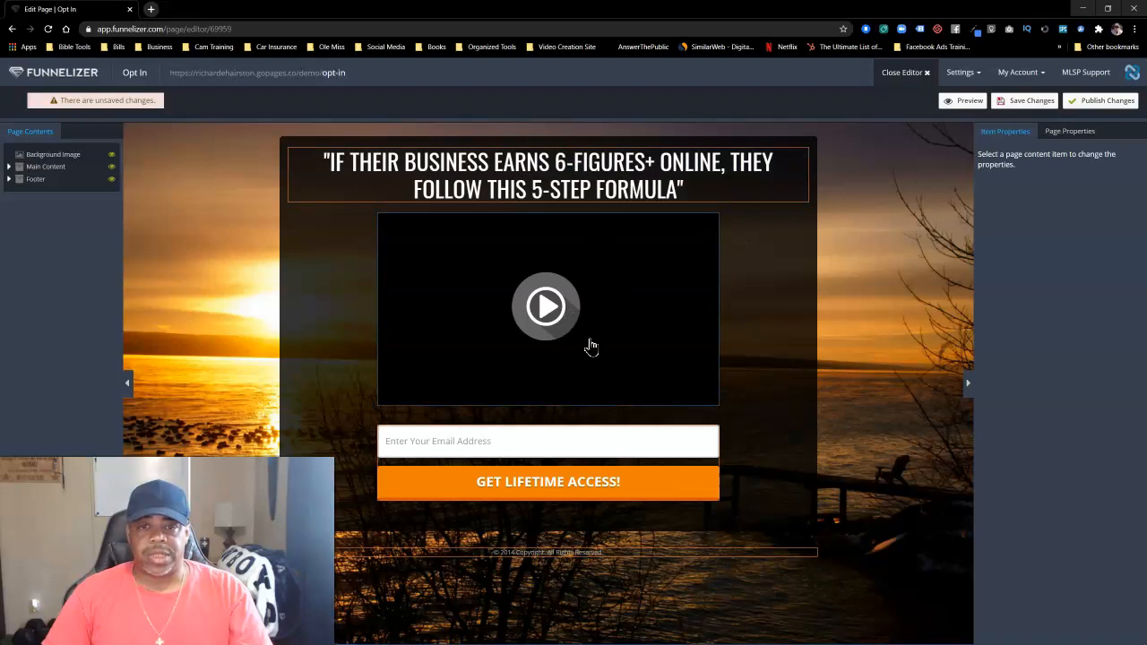
Step: Assign the One Funnel Away video to the page's Optin Video element and leave the page editor without saving
click(471, 305)
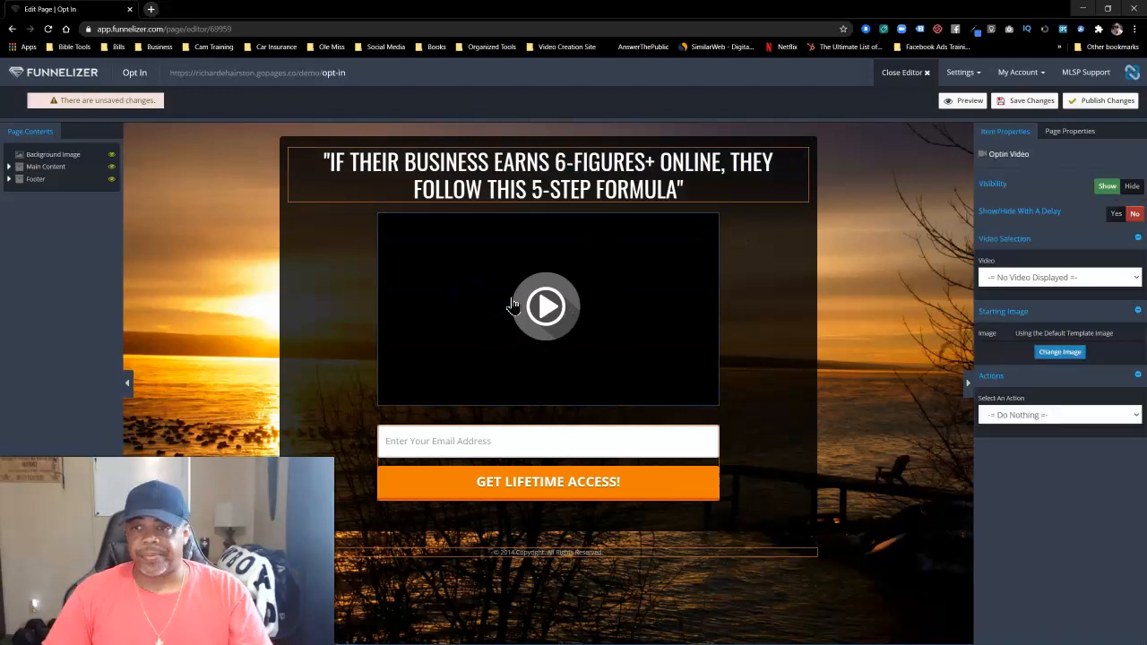
click(1050, 277)
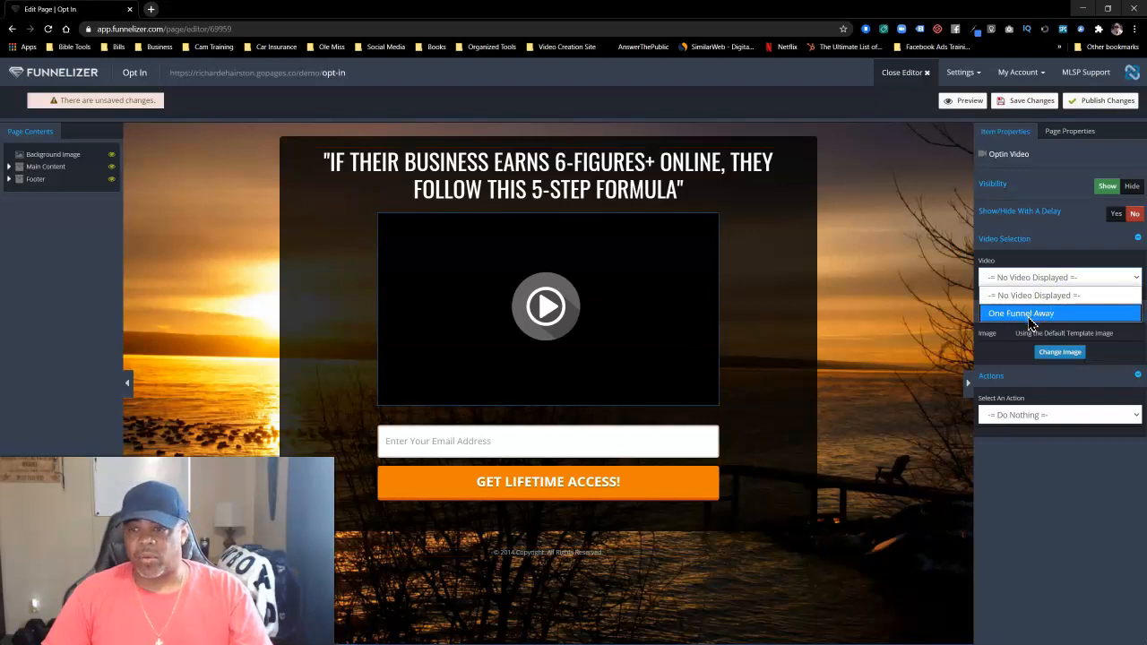
click(1031, 313)
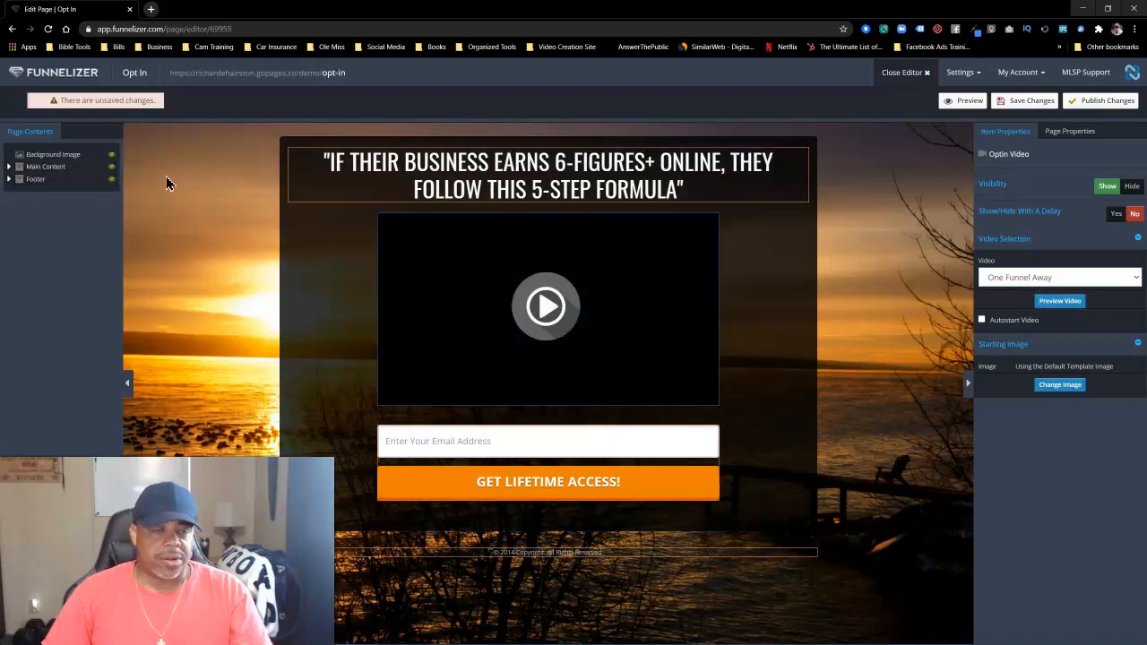
click(929, 76)
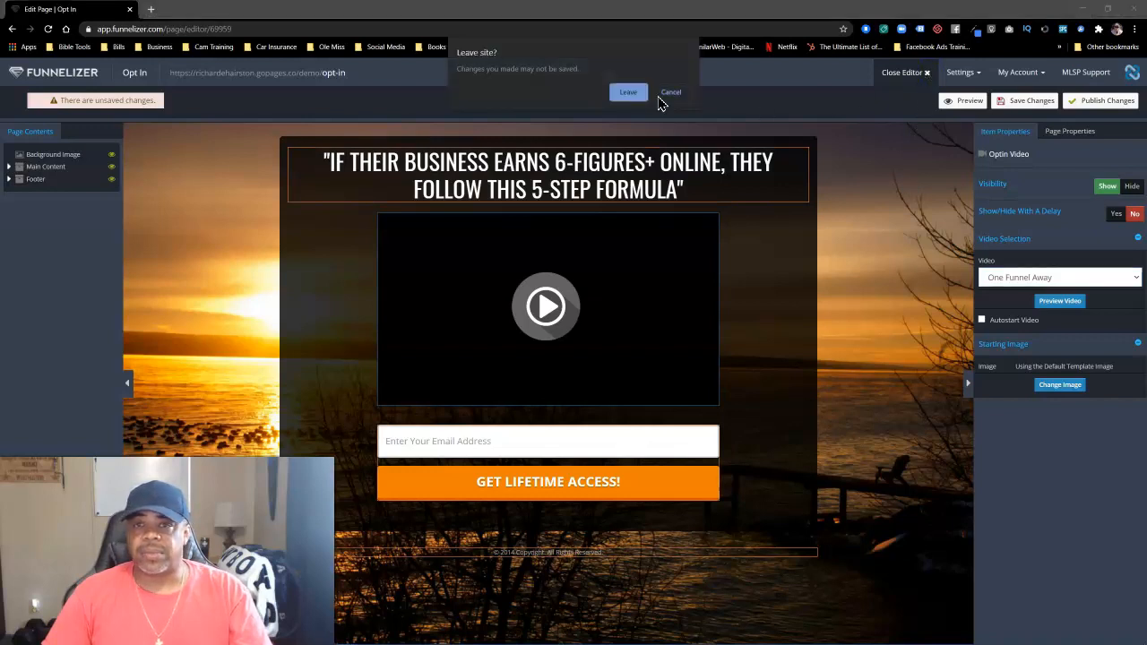
click(627, 92)
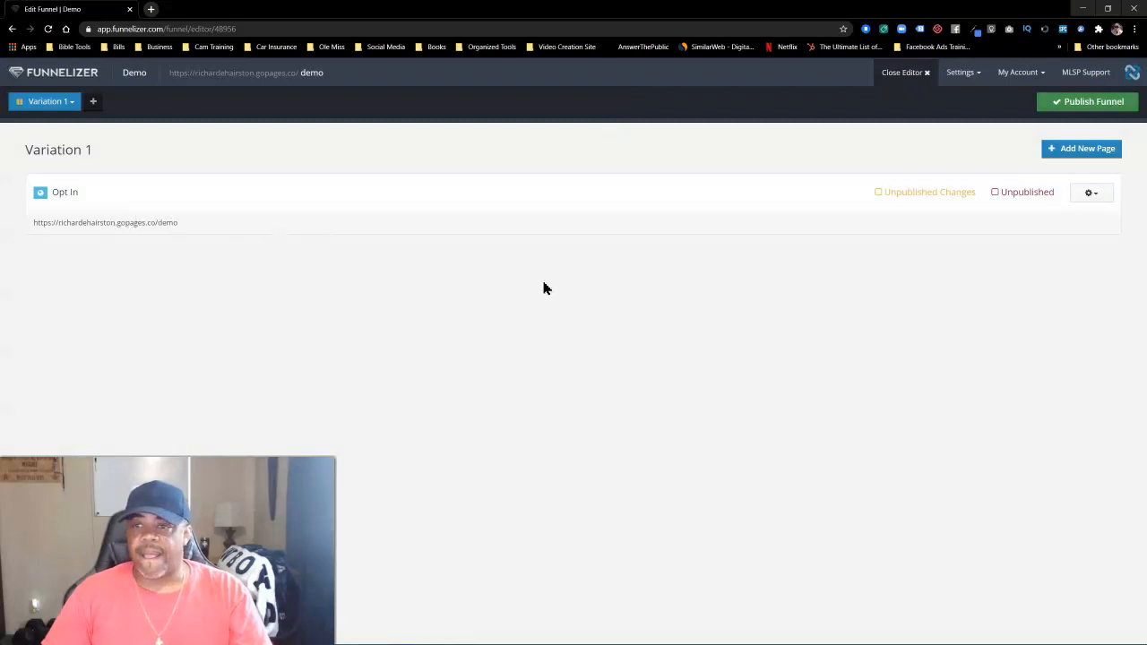
Step: Delete the Opt In page from Variation 1 of the Demo funnel and confirm the deletion
click(1100, 198)
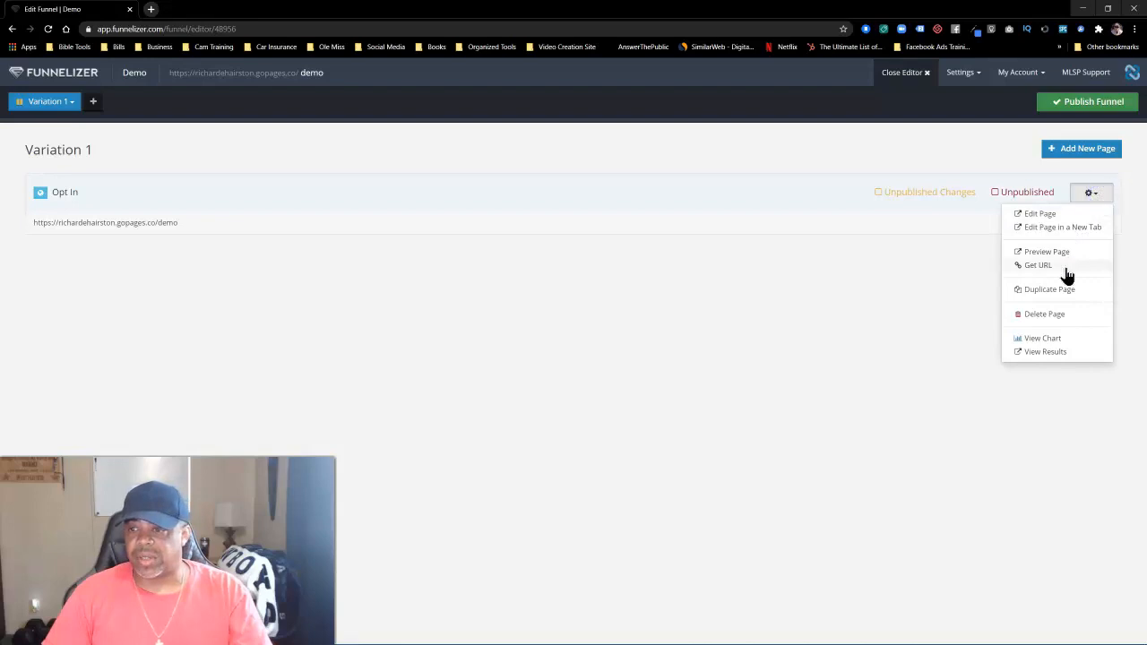
click(1045, 314)
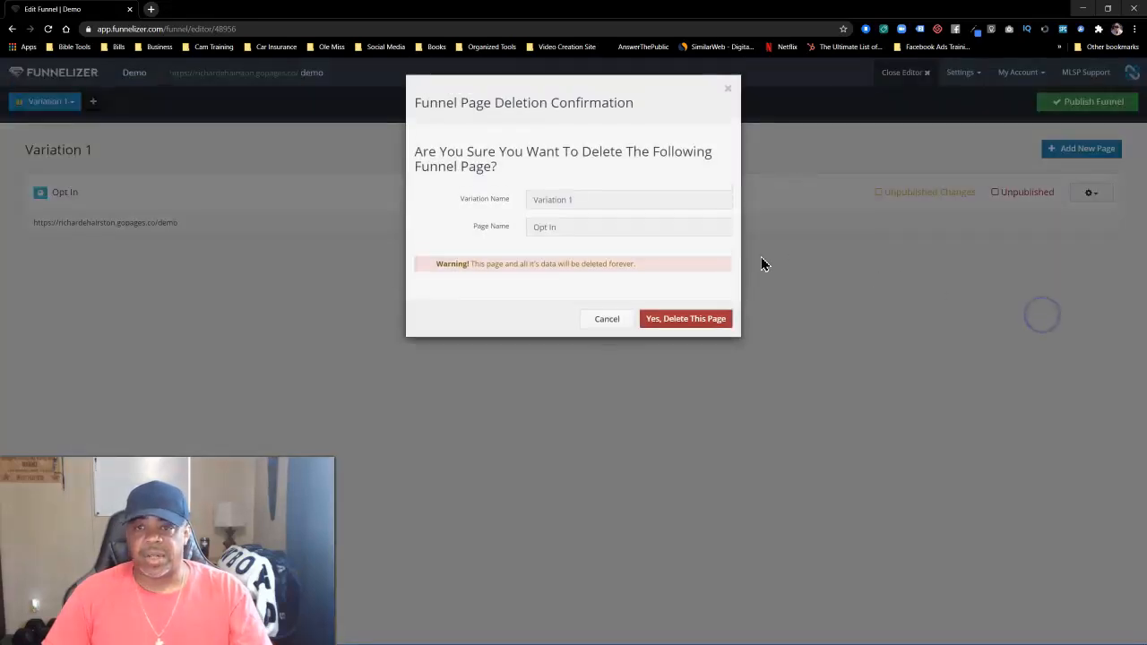
click(681, 319)
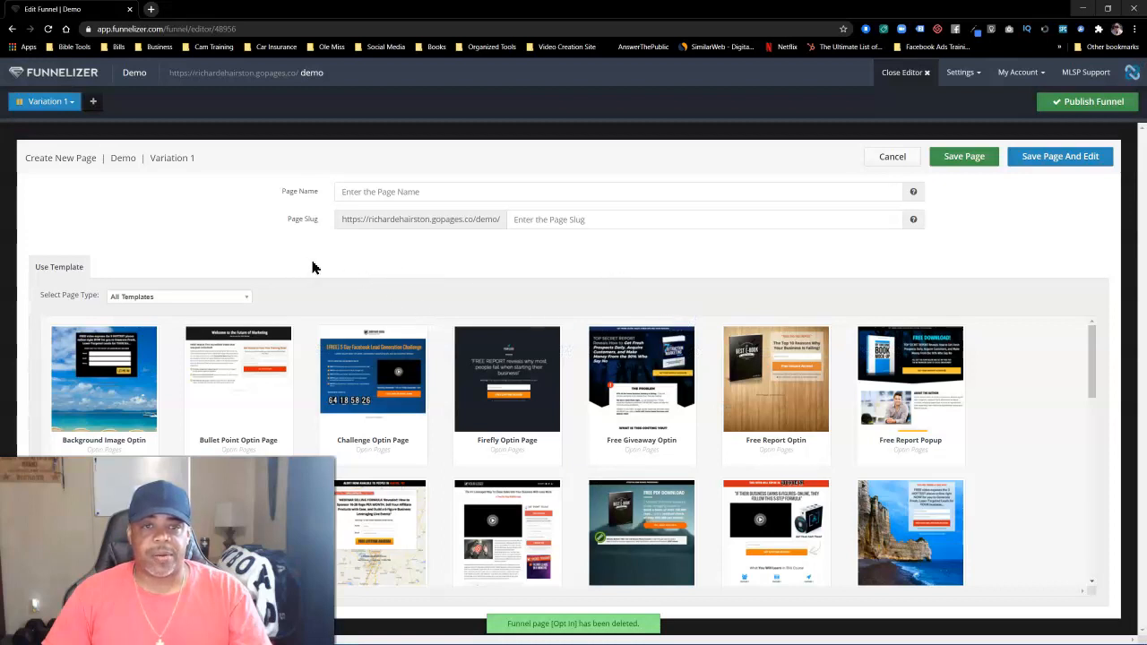
Step: Name the Demo funnel's new page Opt In and set its page slug to optin
click(394, 191)
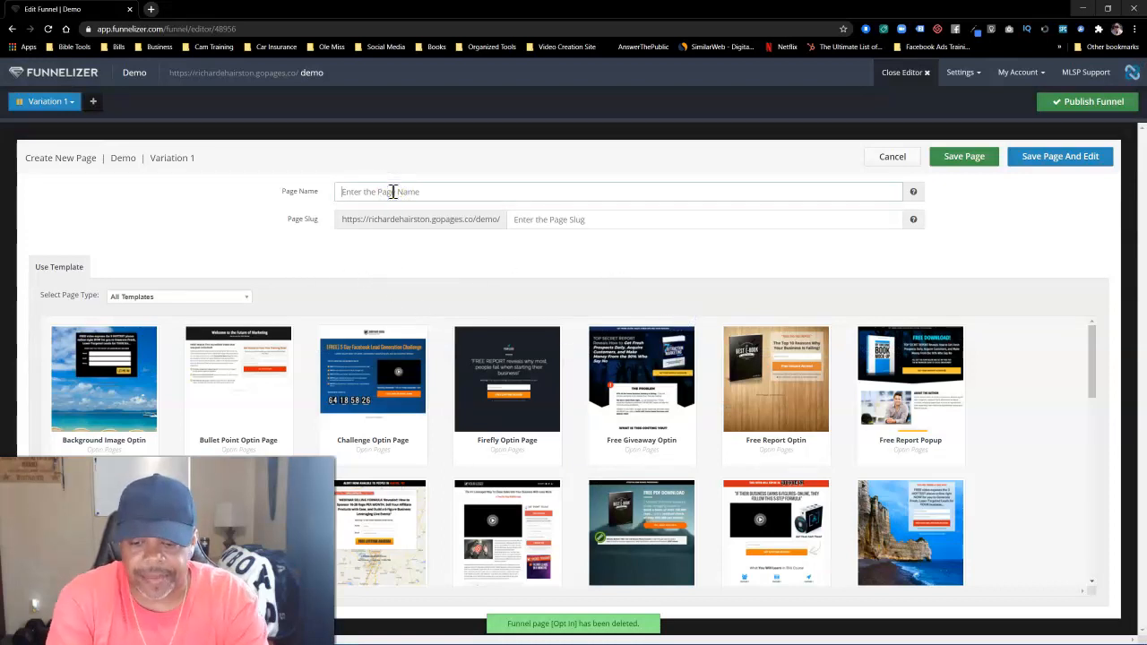
text(Opt In)
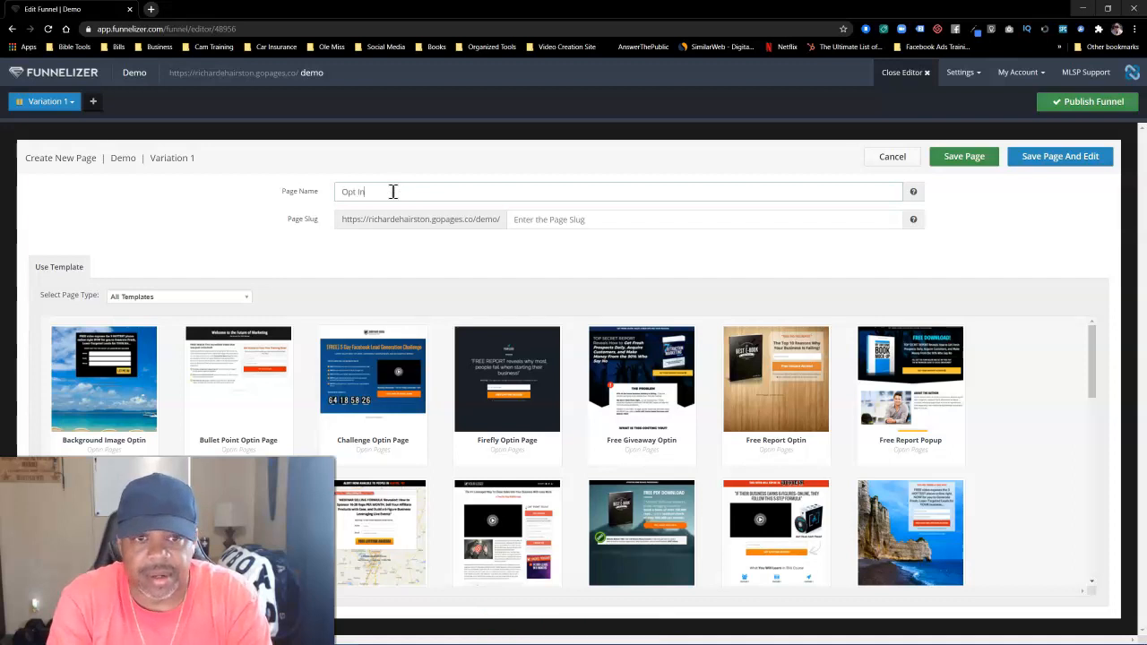
click(534, 219)
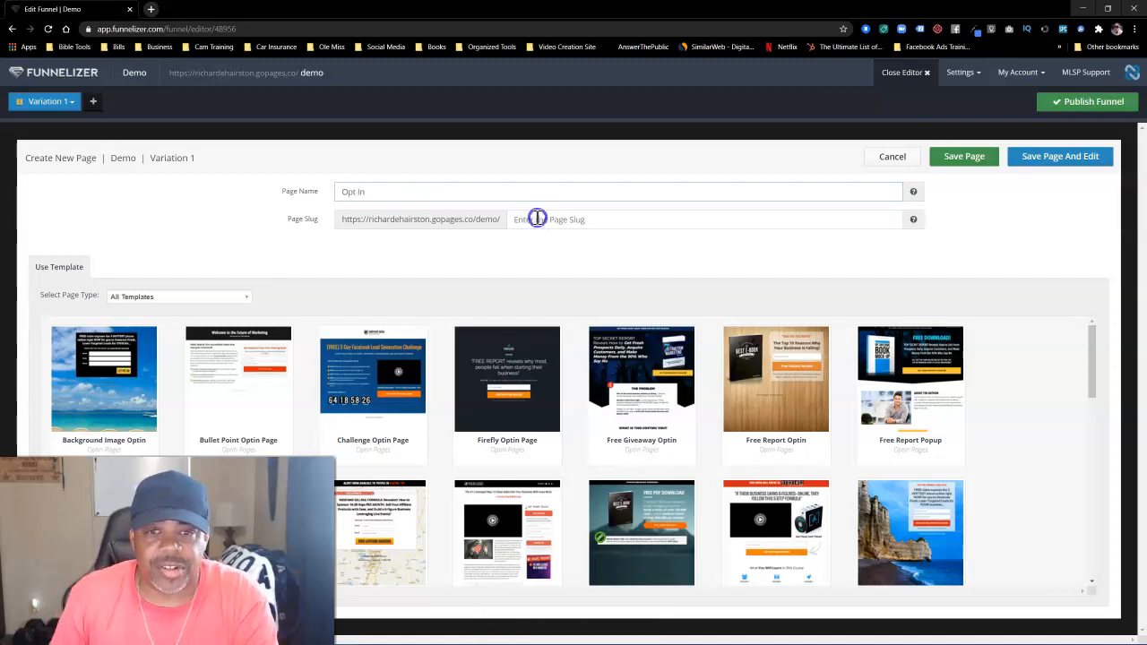
text(optin)
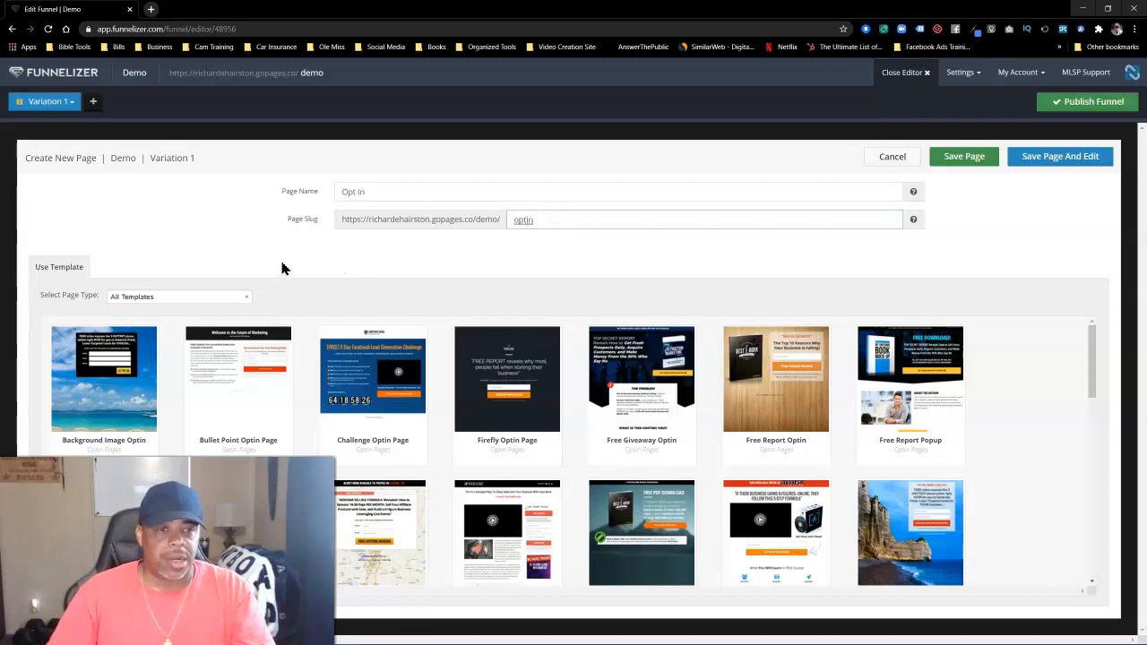
Step: Filter the templates to Optin Pages, choose the Background Image Optin template, and save the page for editing
click(246, 297)
click(159, 349)
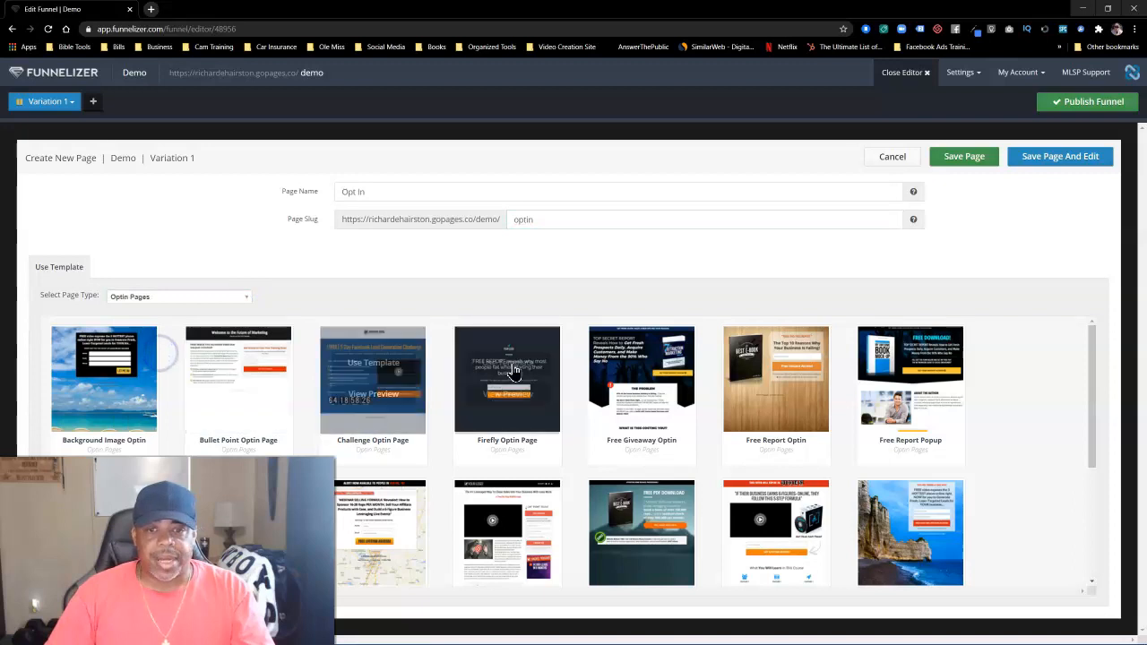
scroll(507, 376, down, 4)
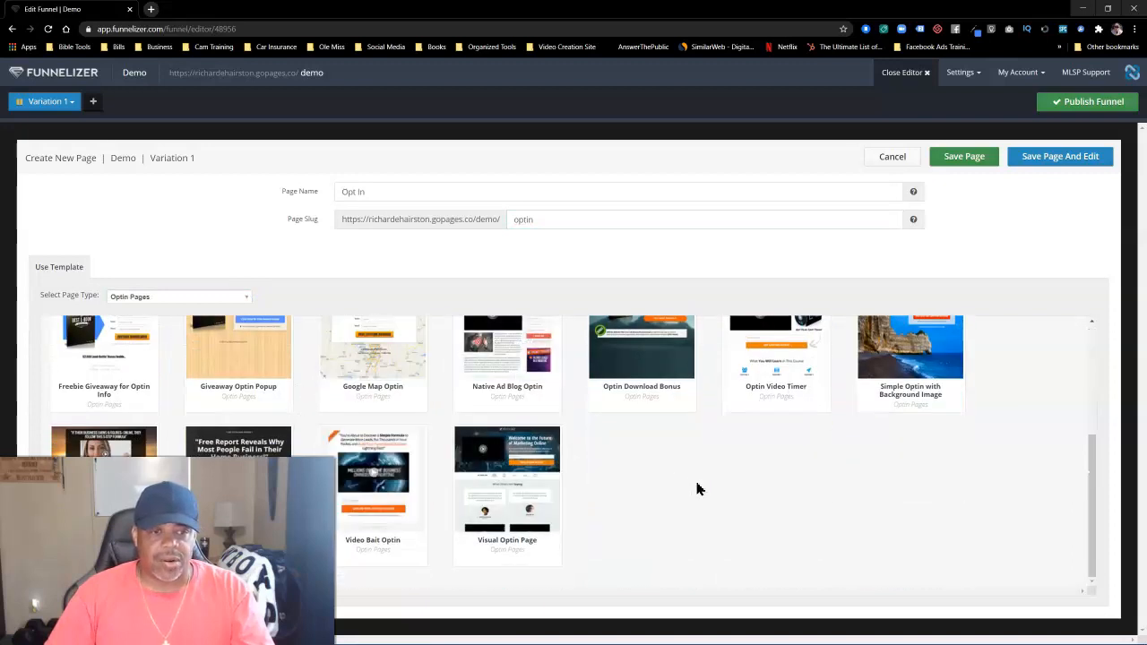
scroll(699, 484, up, 2)
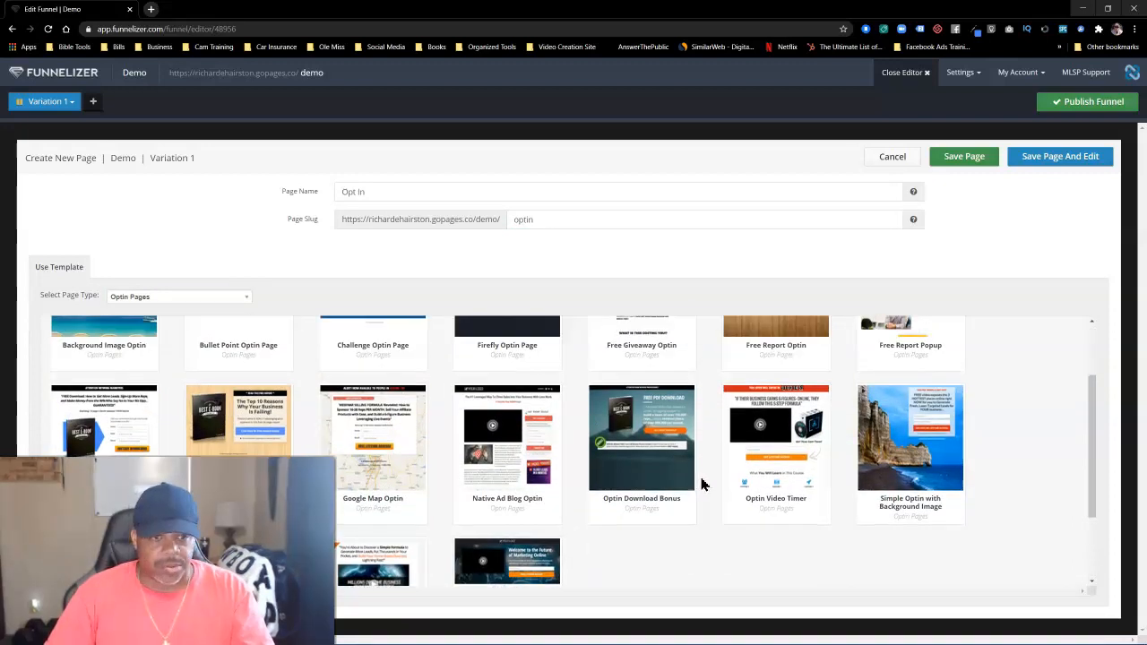
scroll(702, 484, up, 1)
mouse_move(106, 381)
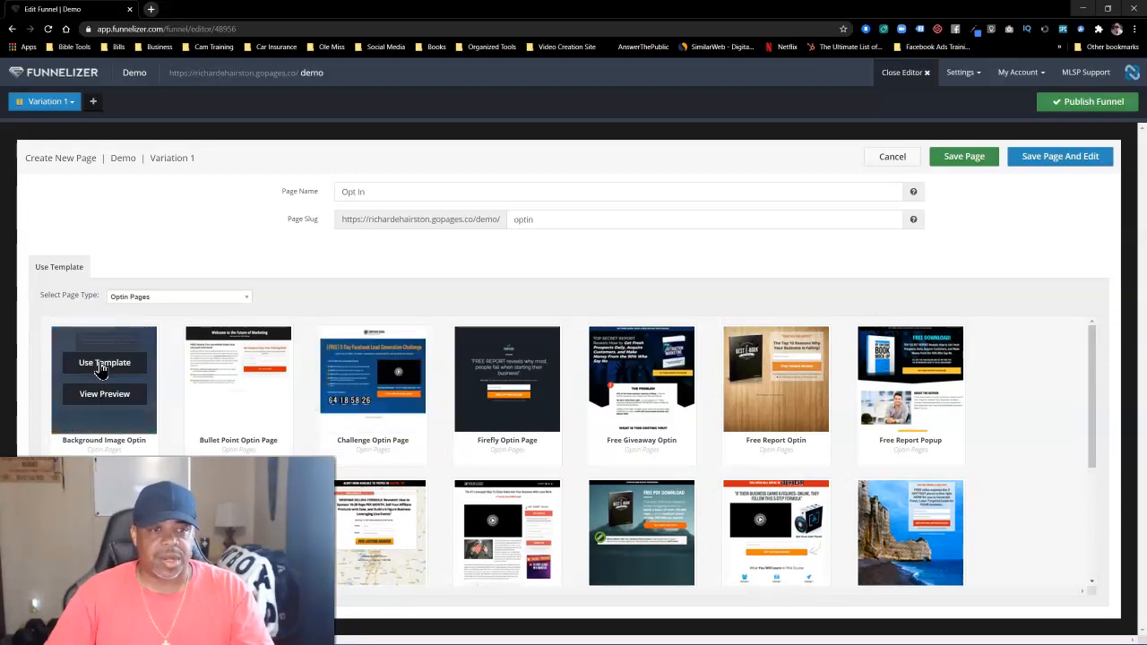
click(101, 364)
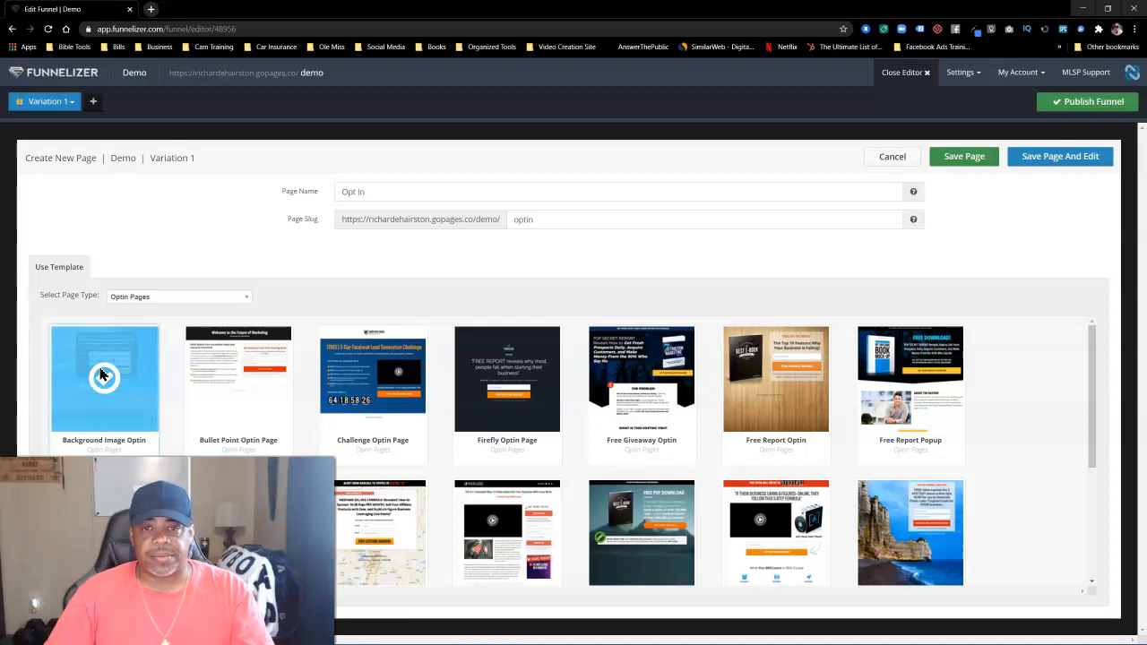
click(1050, 161)
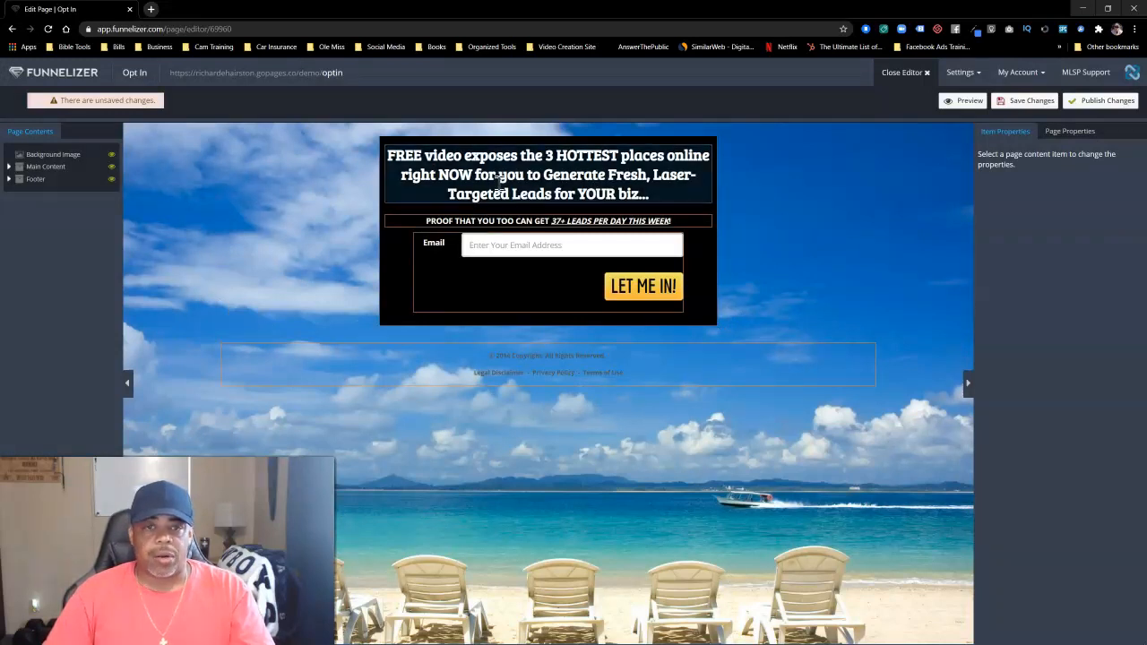
Step: Replace the word "video" with "webinar" in the page's headline
click(408, 157)
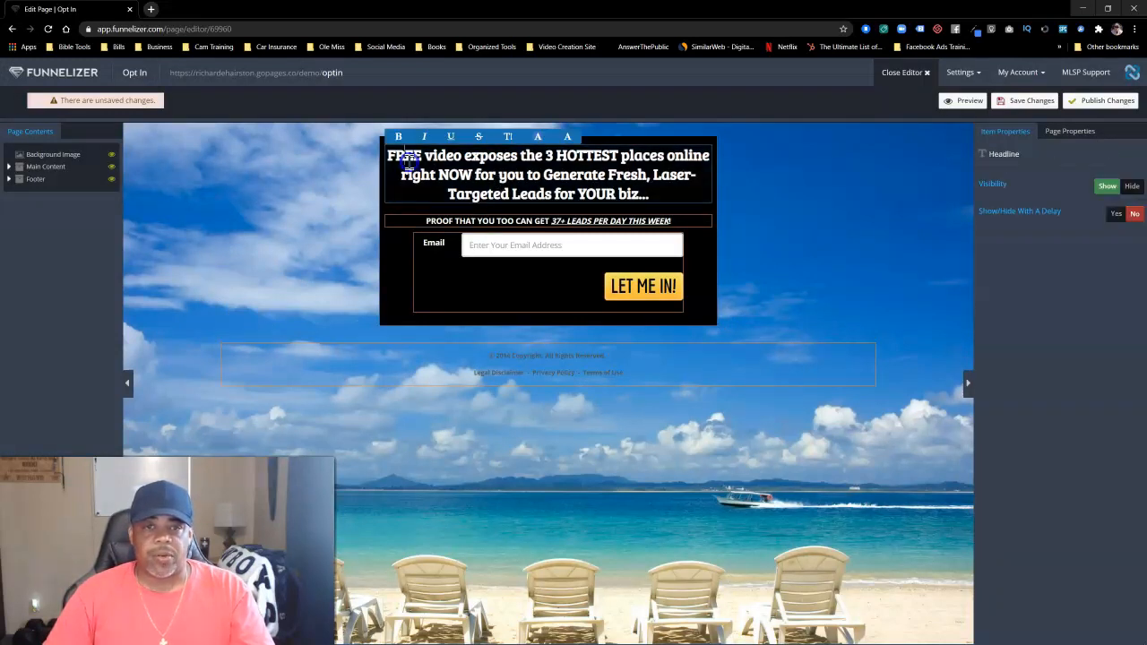
click(460, 155)
key(BackSpace)
key(BackSpace)
key(BackSpace)
key(BackSpace)
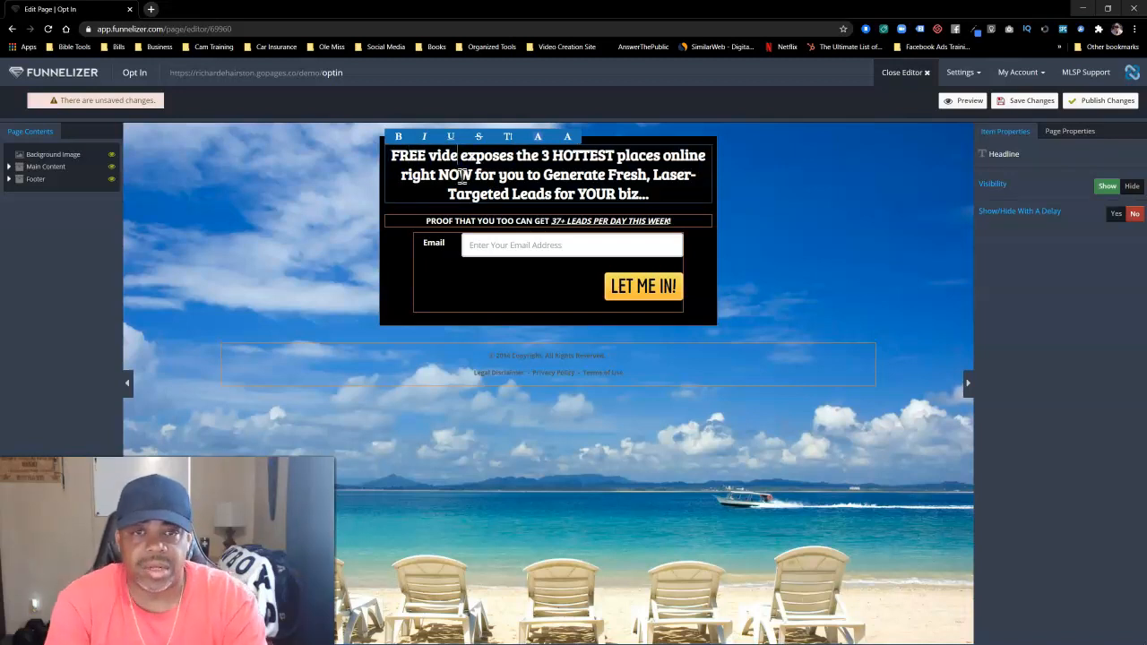
key(BackSpace)
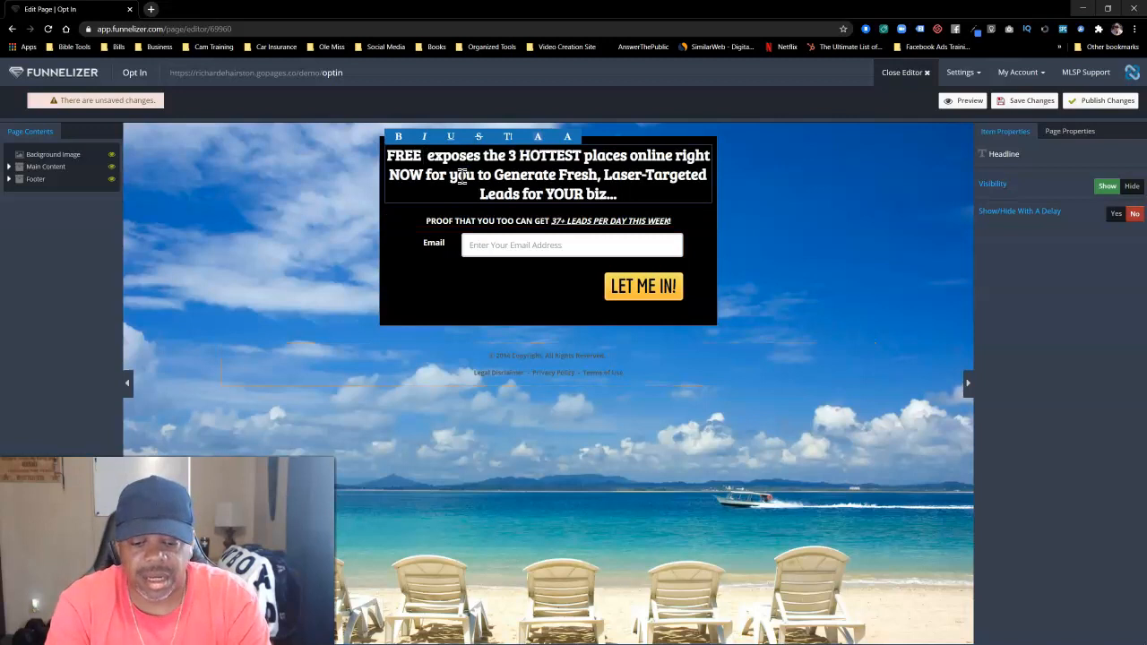
text(webinar)
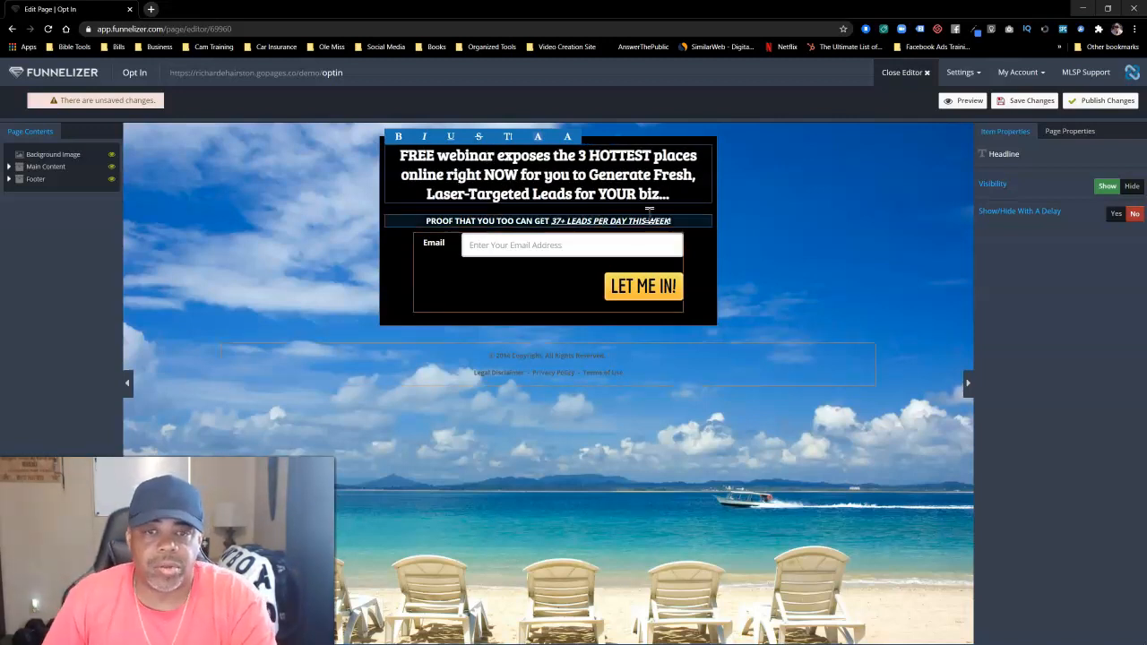
Step: Examine the item properties of the sub headline and the email form
click(573, 224)
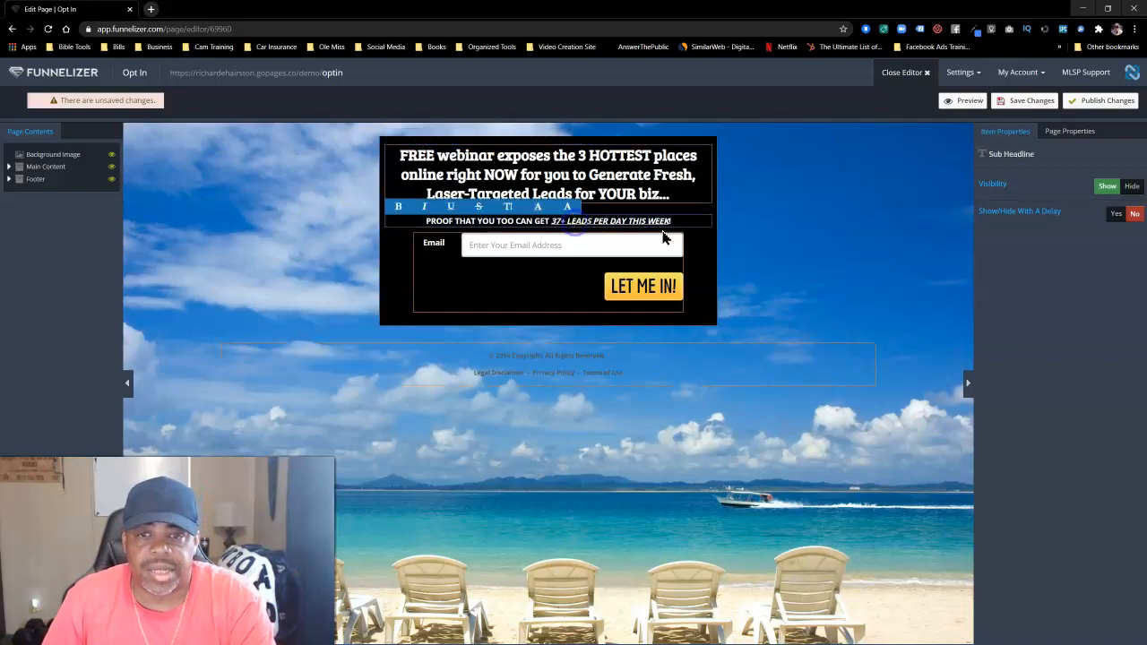
click(521, 253)
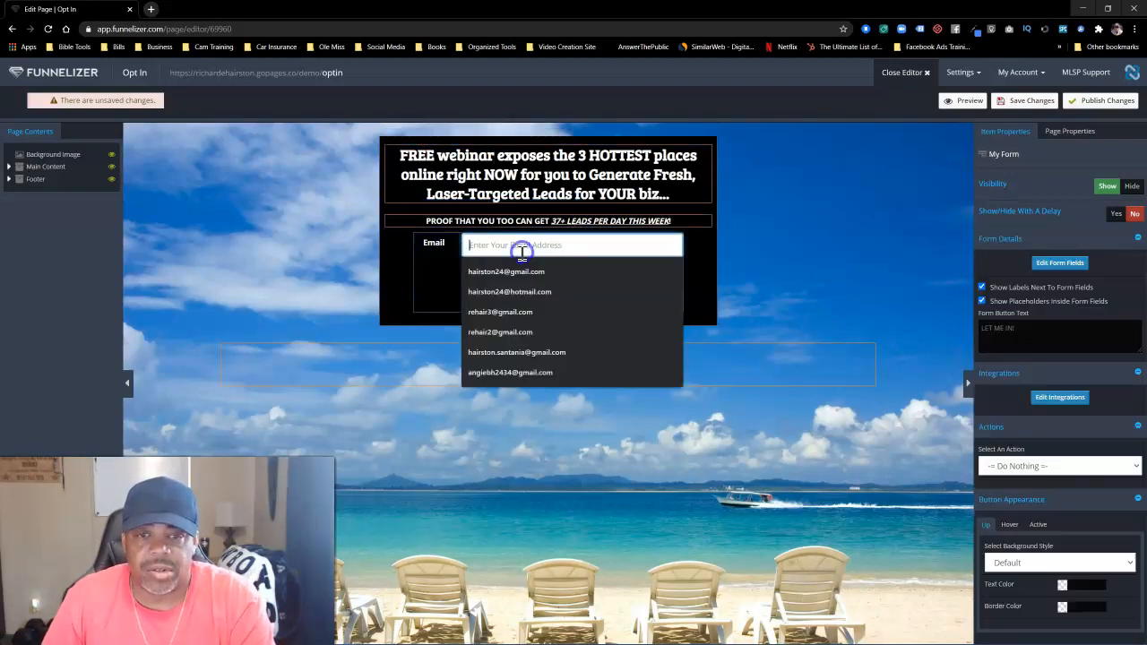
click(702, 254)
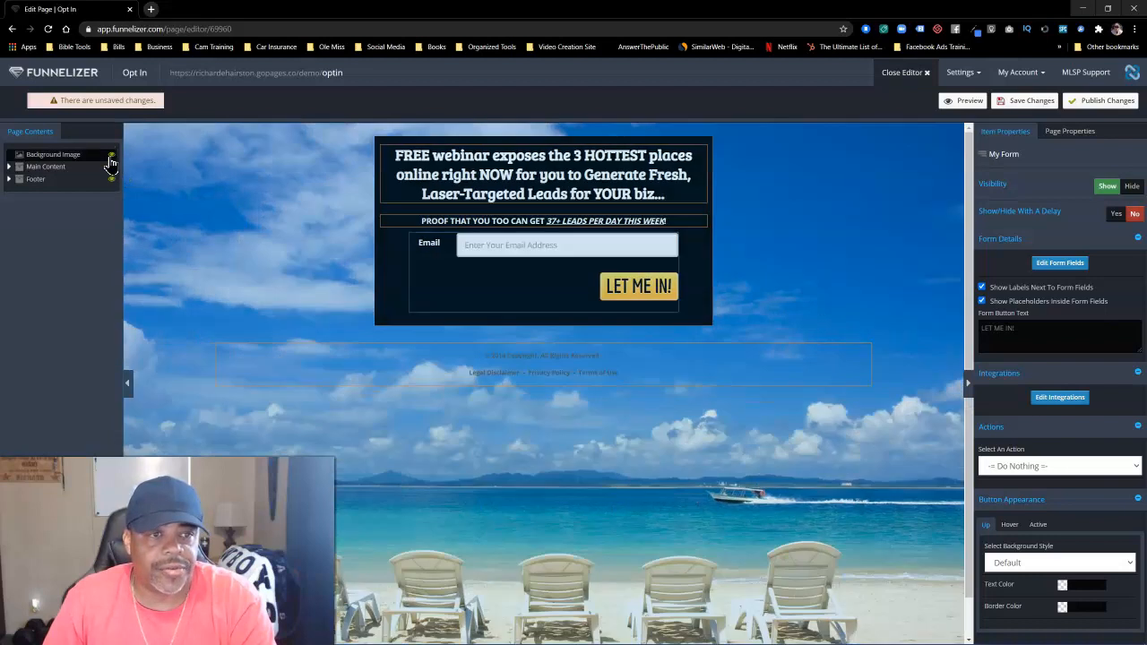
Step: Hide and restore the Background Image, Headline, Sub Headline and My Form elements one after another
click(111, 159)
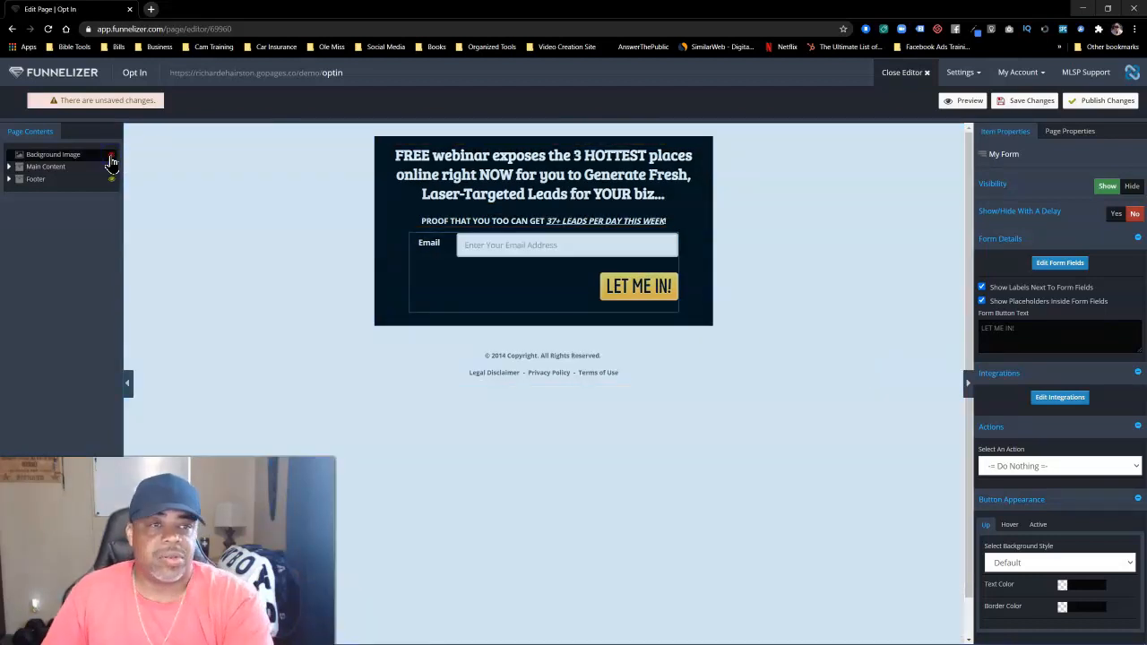
click(111, 159)
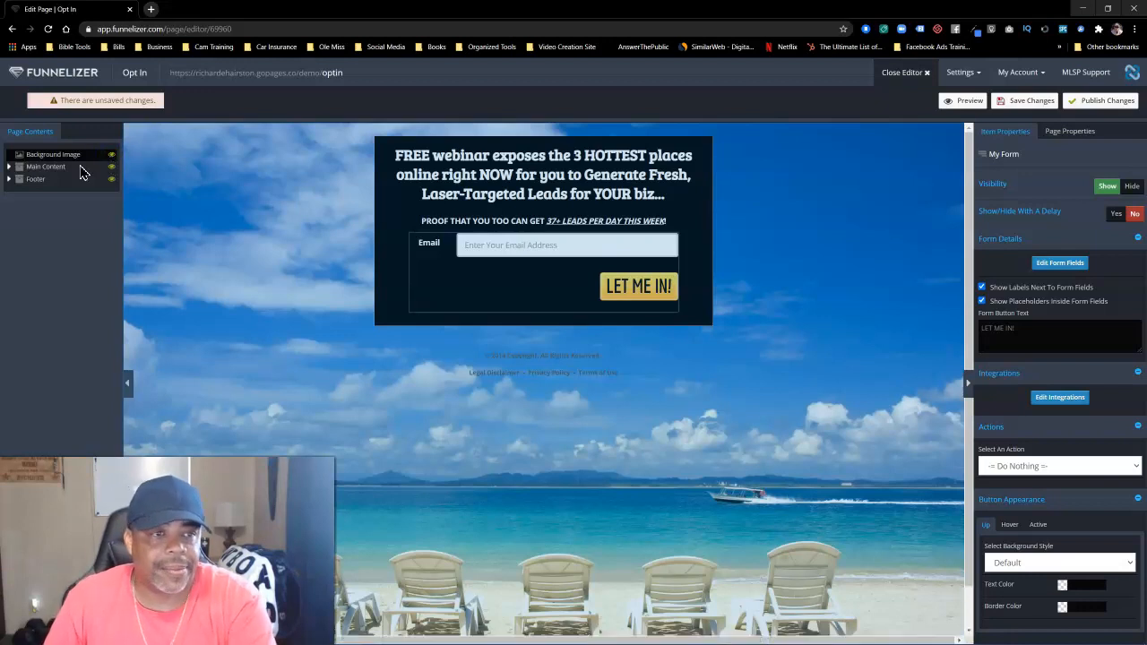
click(8, 167)
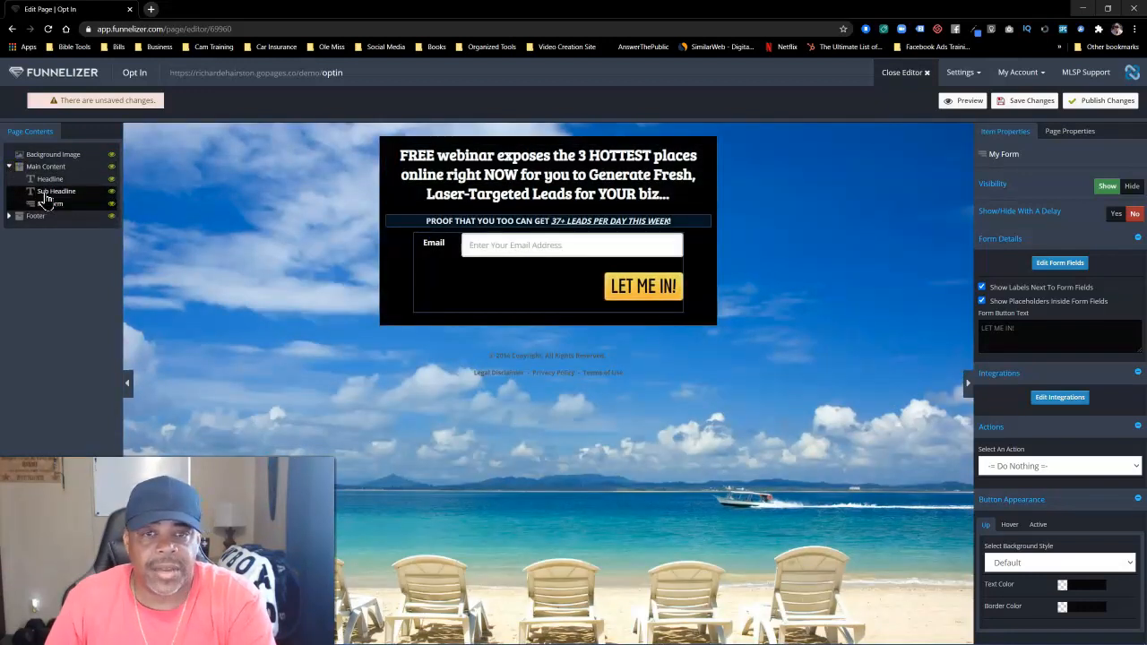
click(112, 181)
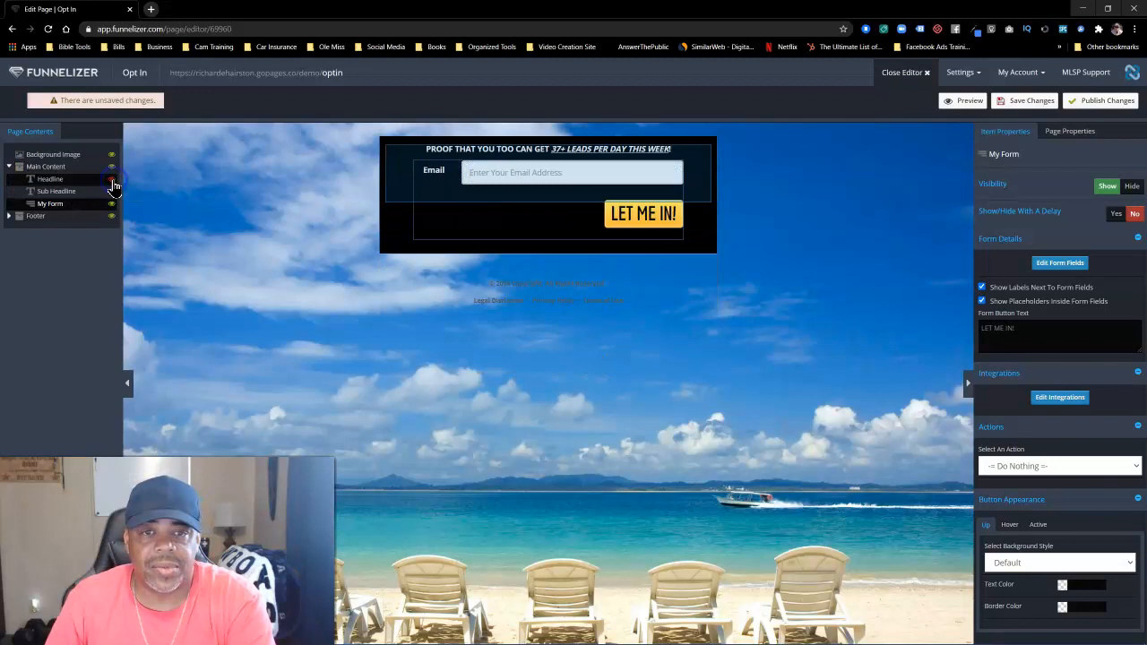
click(112, 180)
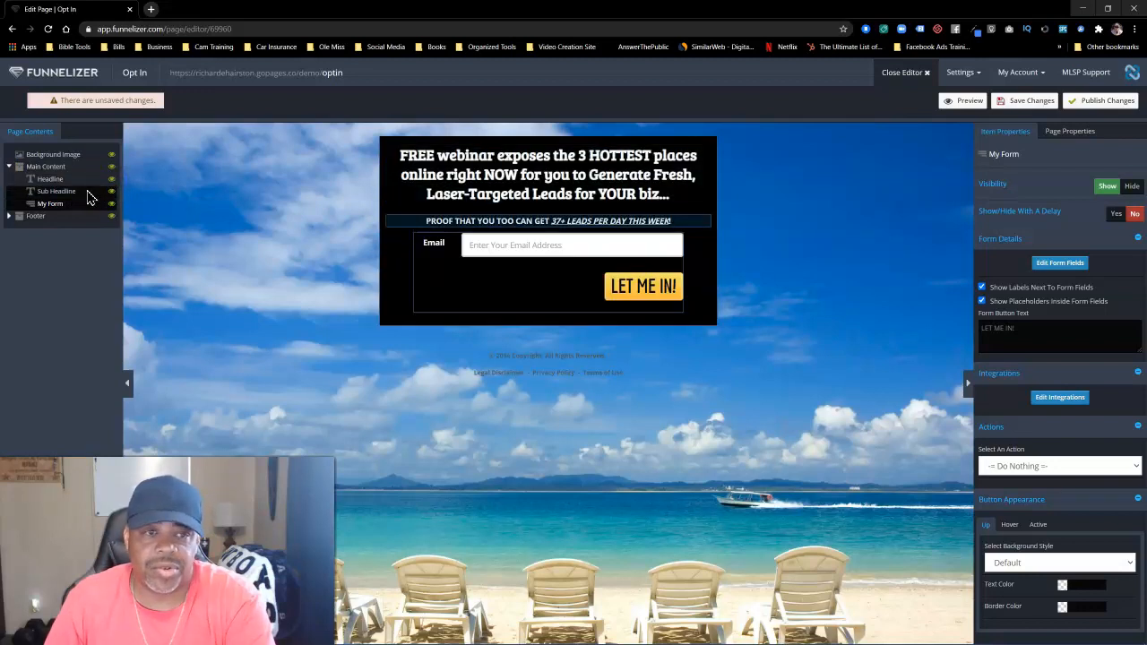
click(112, 193)
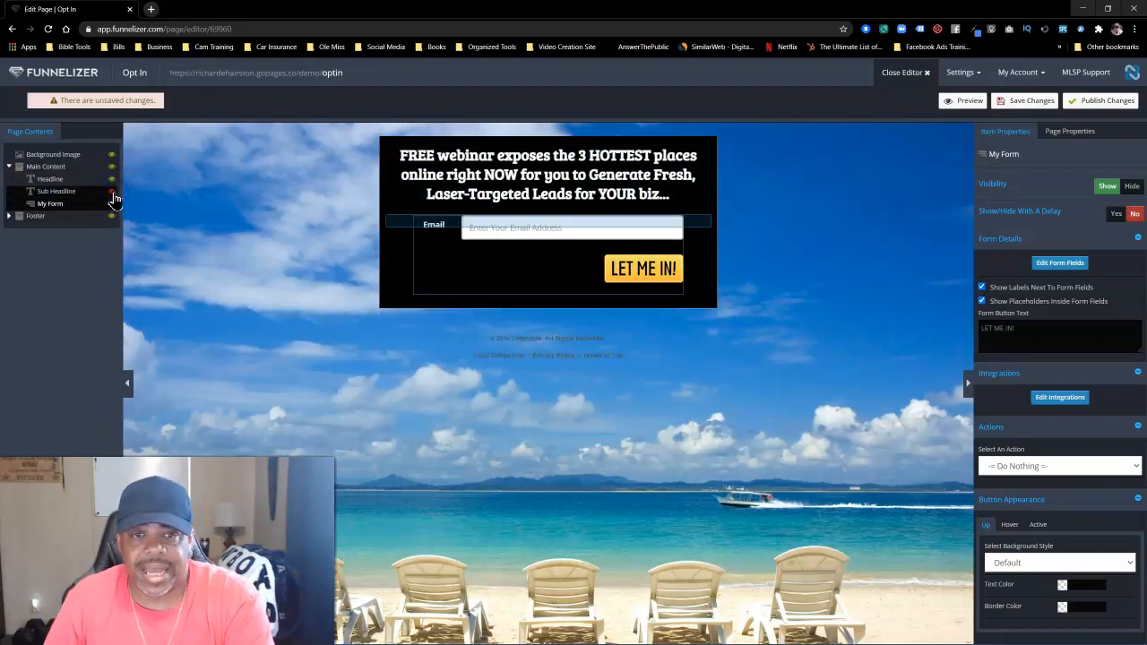
click(112, 193)
click(112, 206)
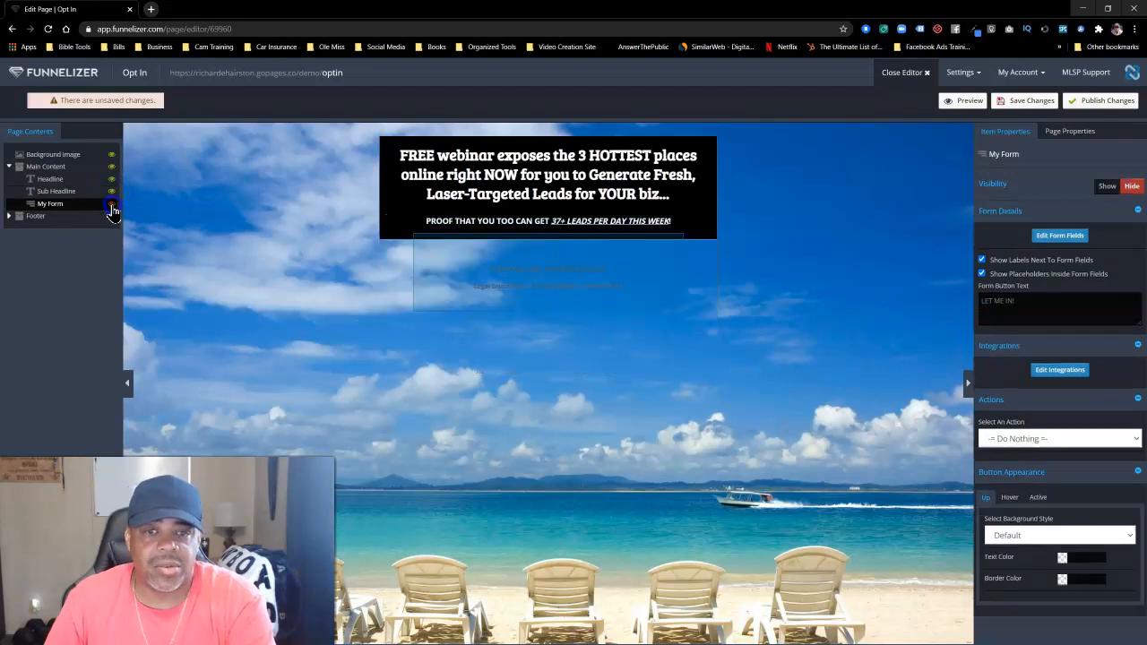
click(112, 205)
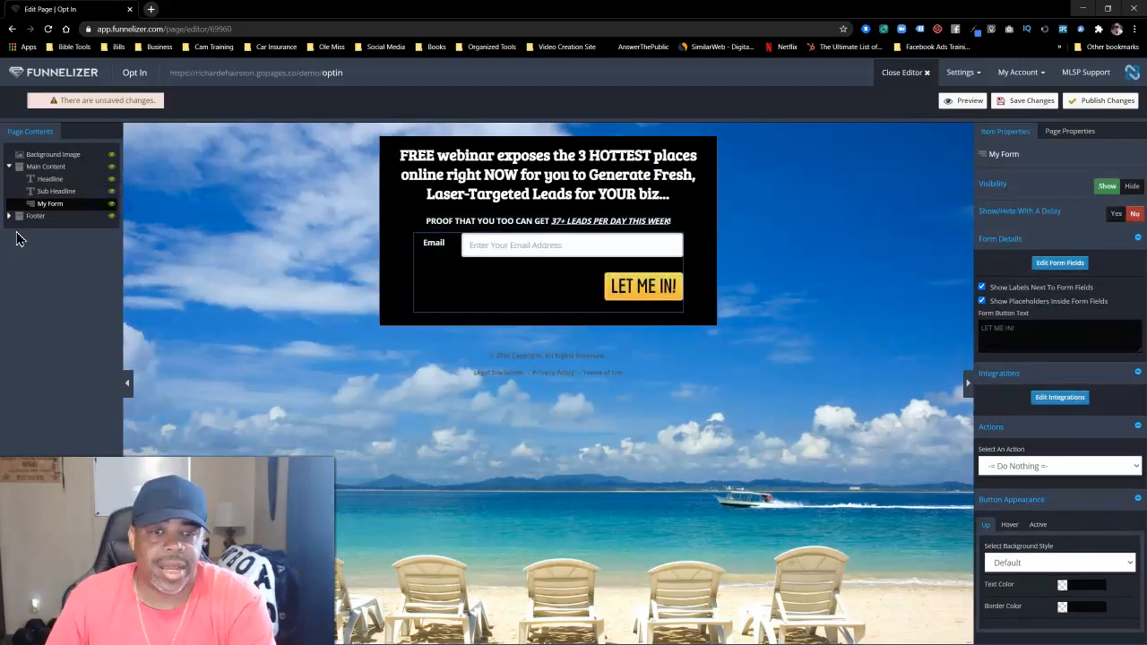
Step: Update the footer copyright line to 2020 with the owner's name and color that line black
click(510, 355)
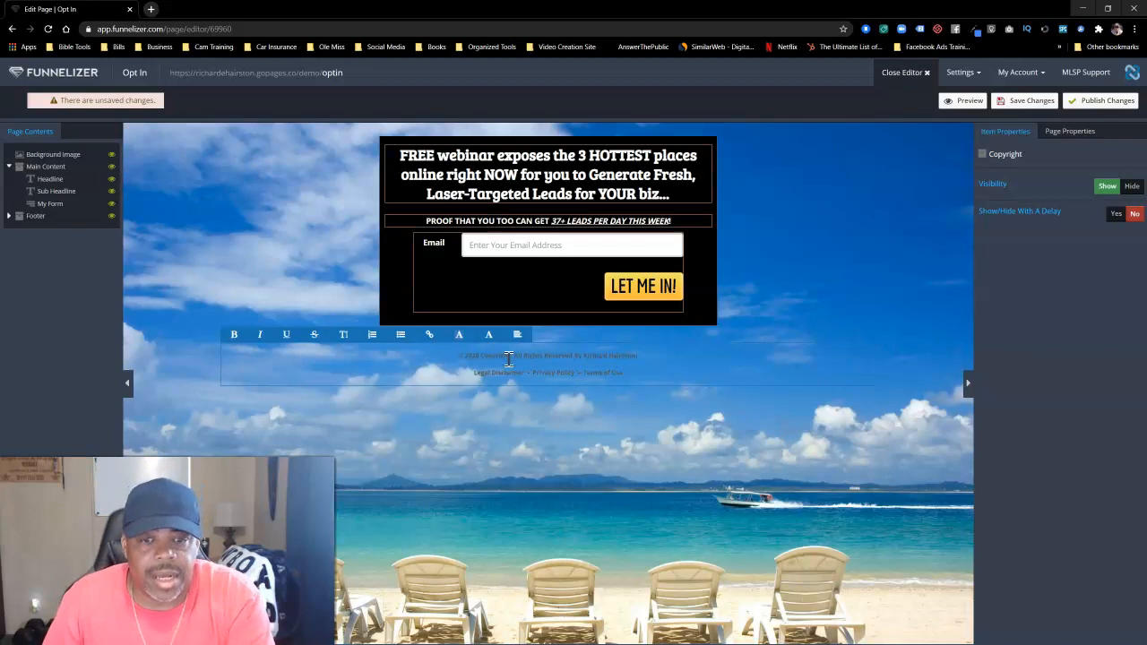
drag(458, 356, 652, 357)
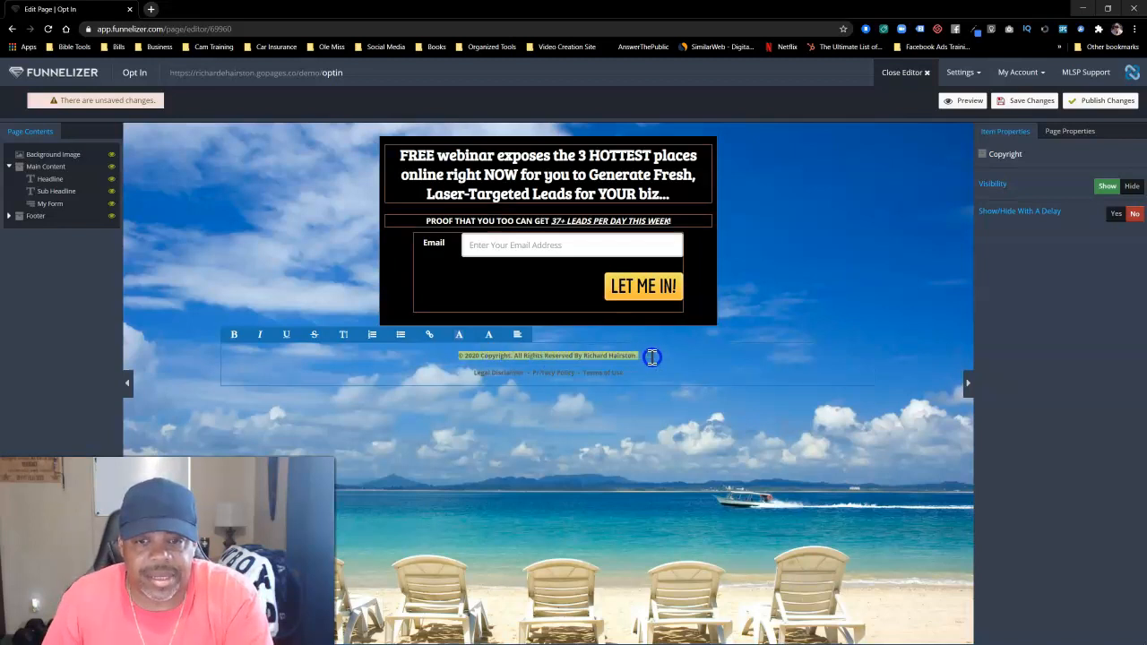
click(490, 339)
click(497, 351)
click(708, 369)
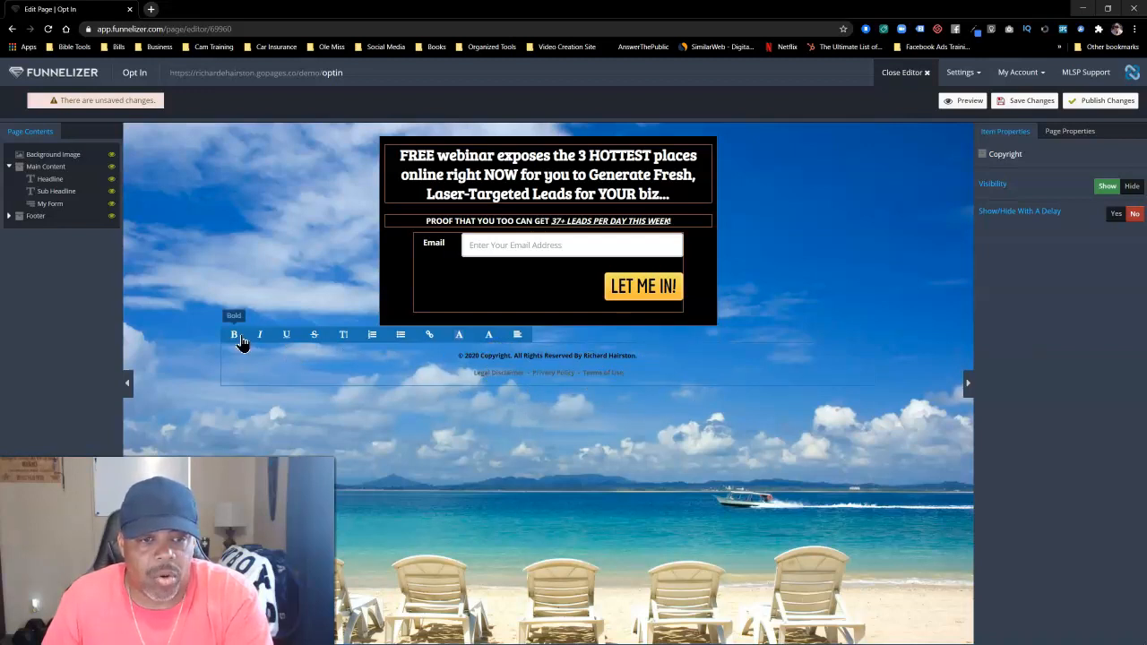
Step: Look through the copyright line's text size options and the Opt In page's properties, including SEO, tracking and appearance
click(346, 337)
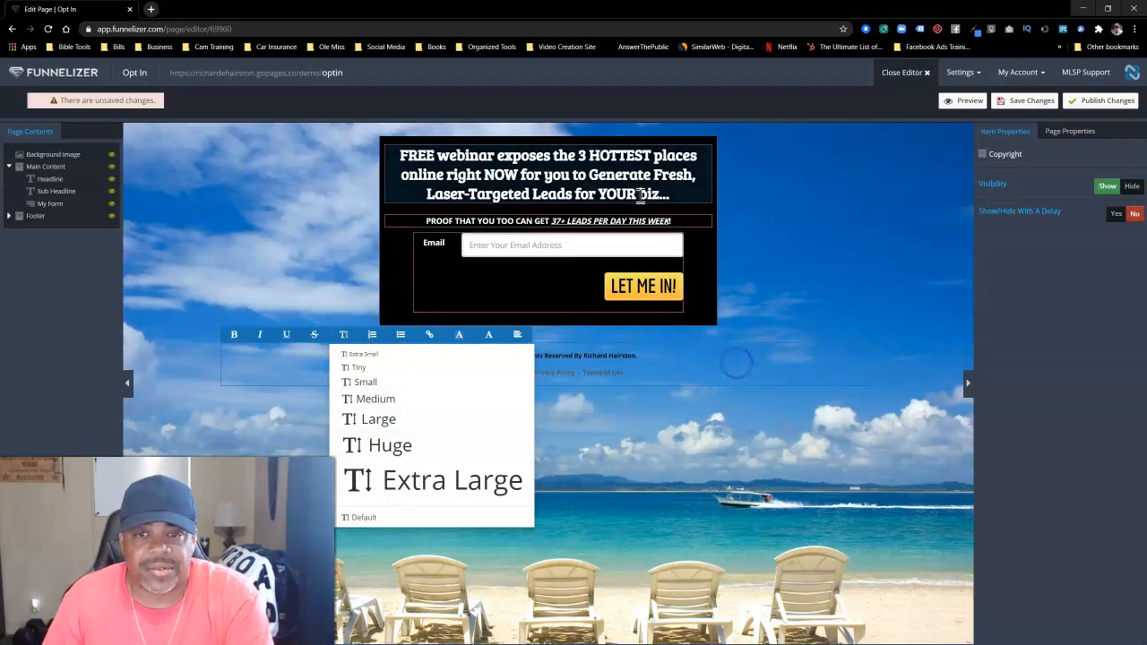
click(10, 167)
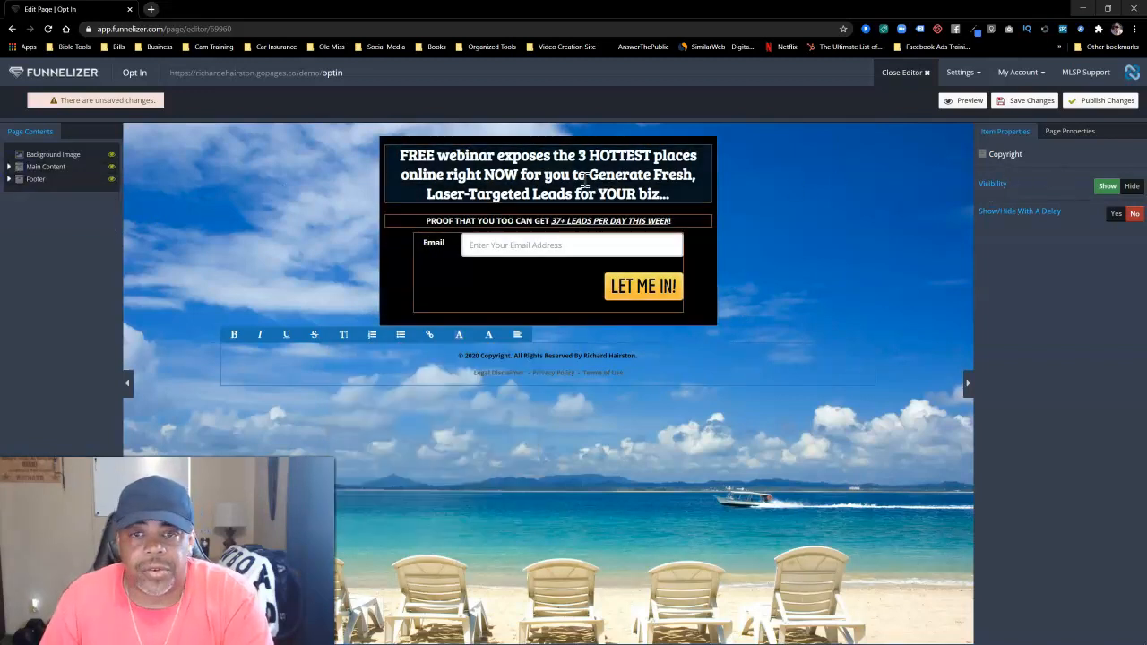
click(616, 161)
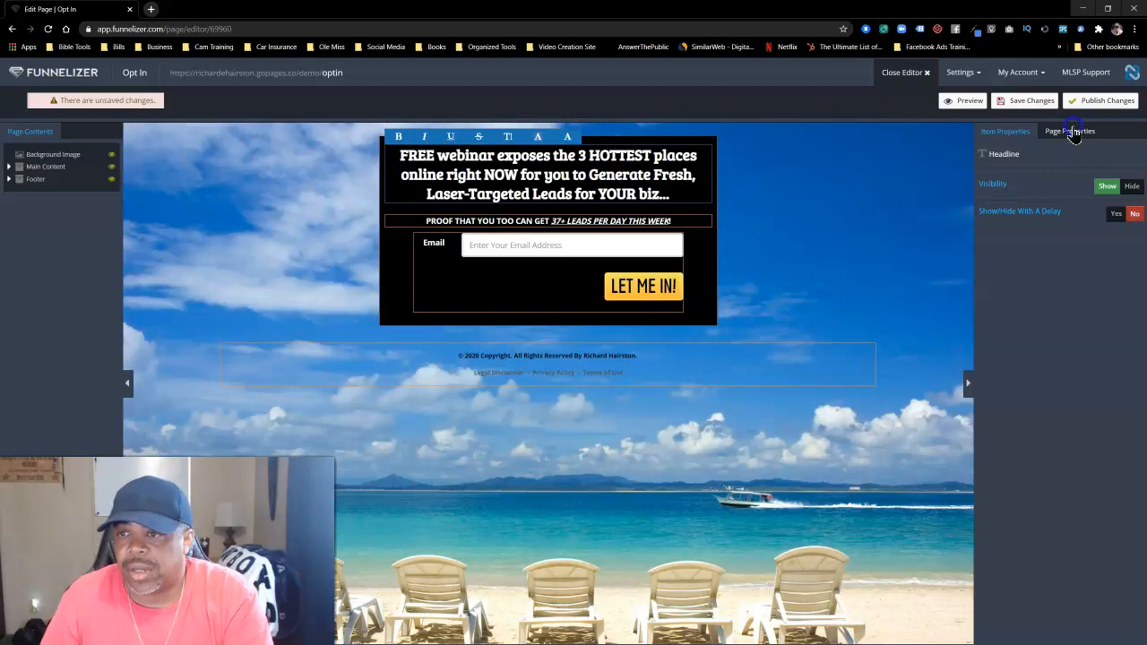
click(1072, 132)
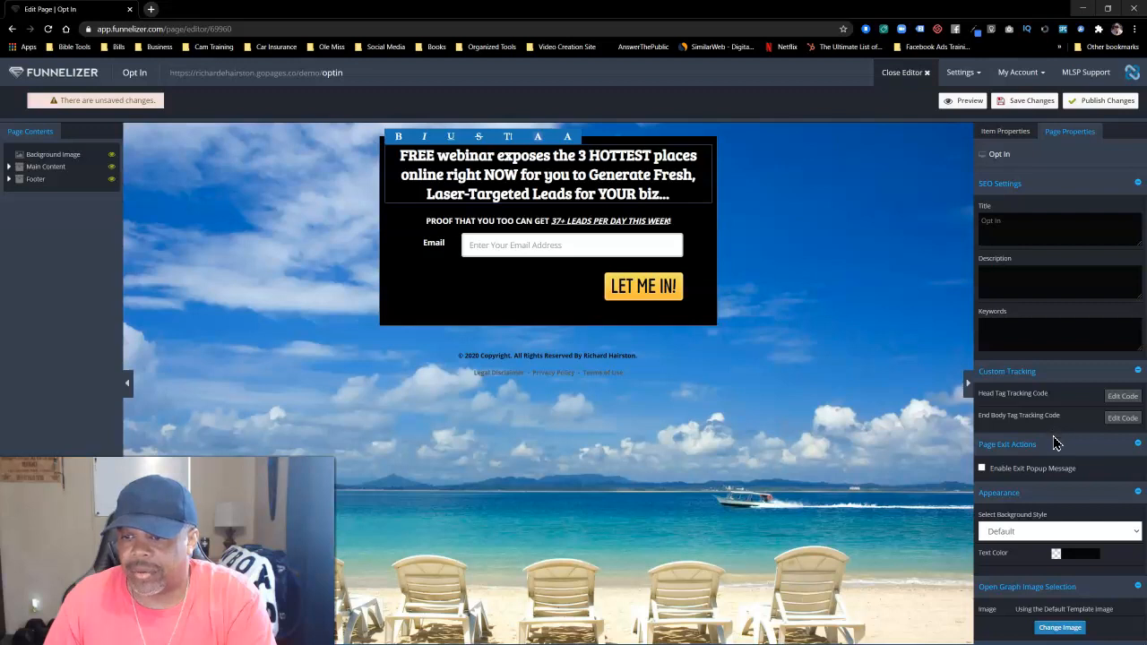
click(1006, 133)
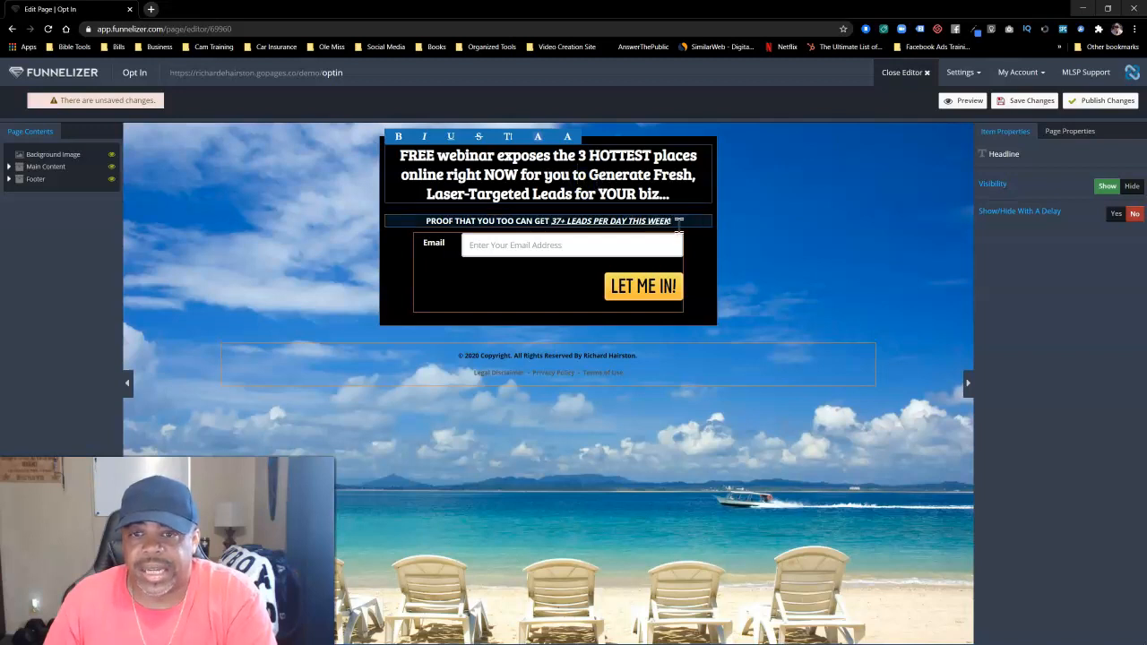
Step: Add a Name field to the opt-in form on the page
click(664, 221)
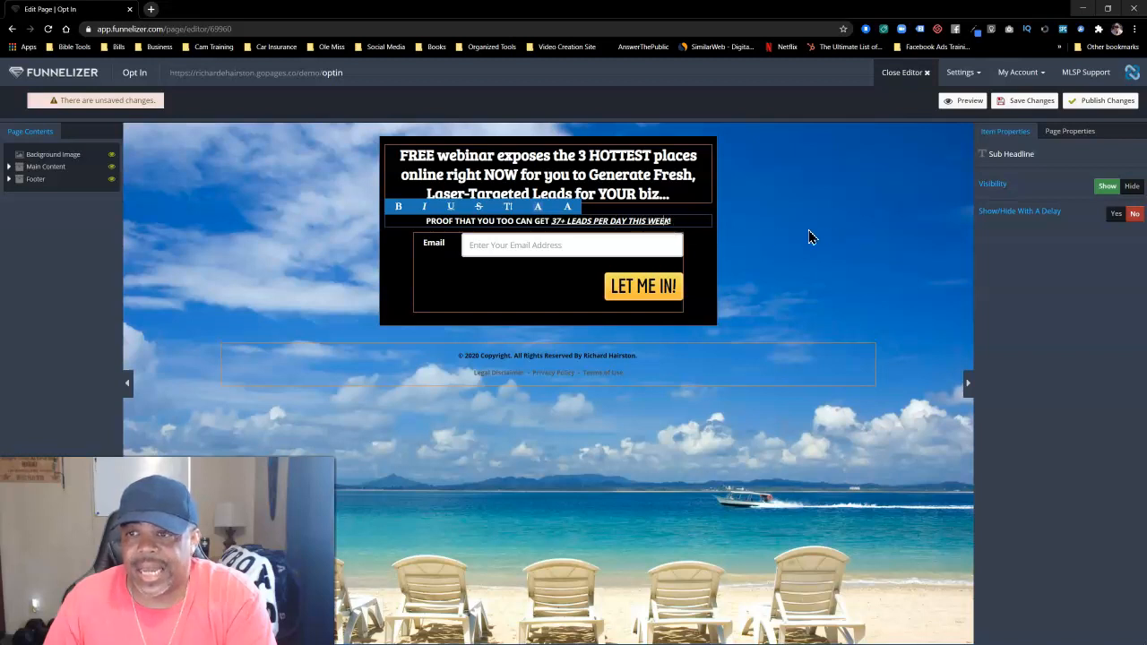
click(561, 247)
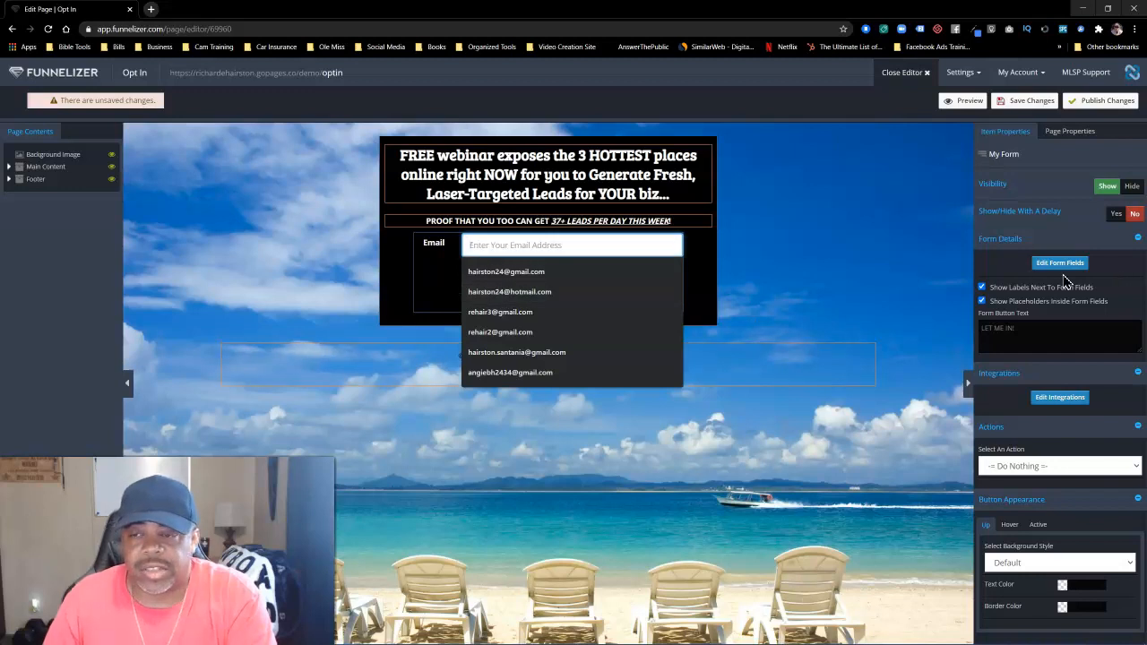
click(429, 282)
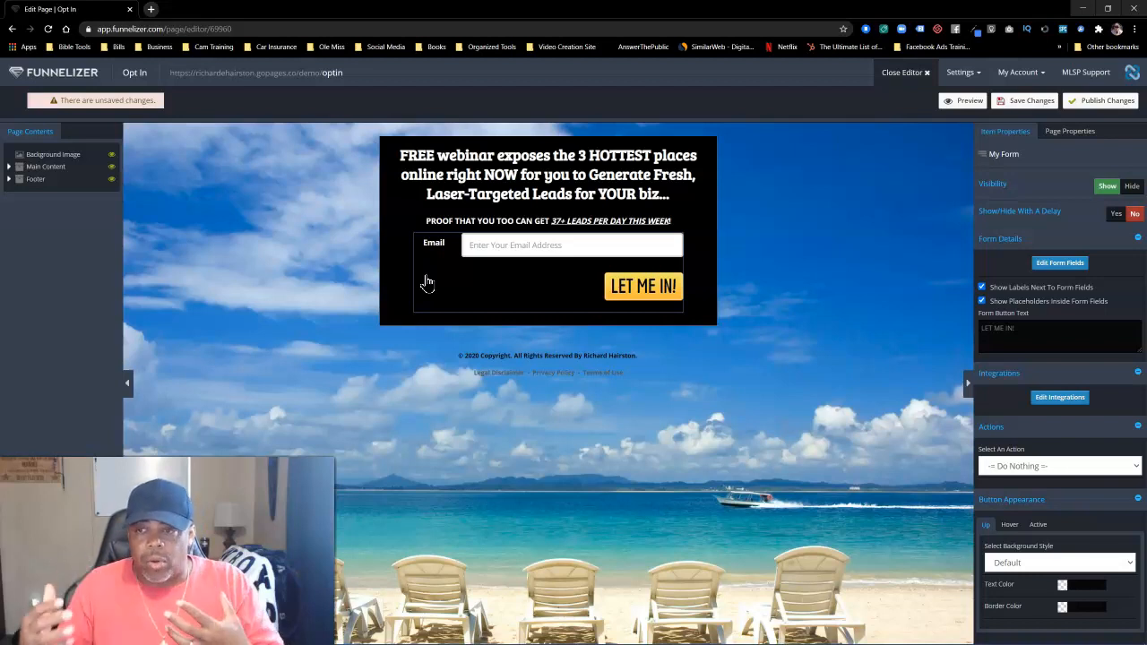
click(1059, 264)
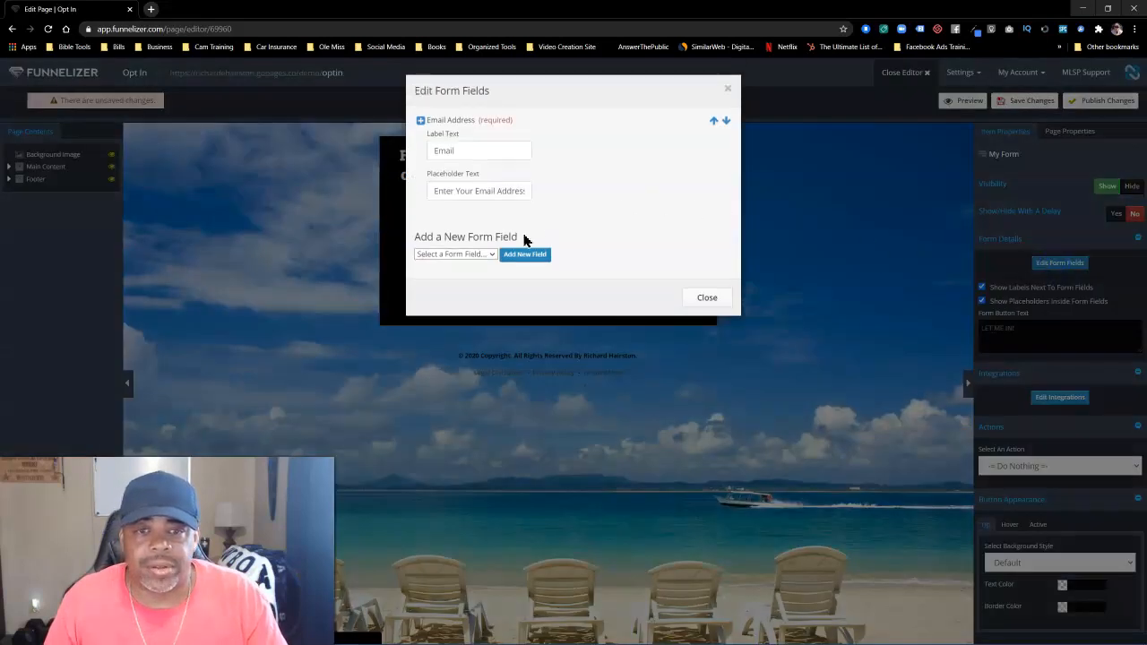
click(484, 254)
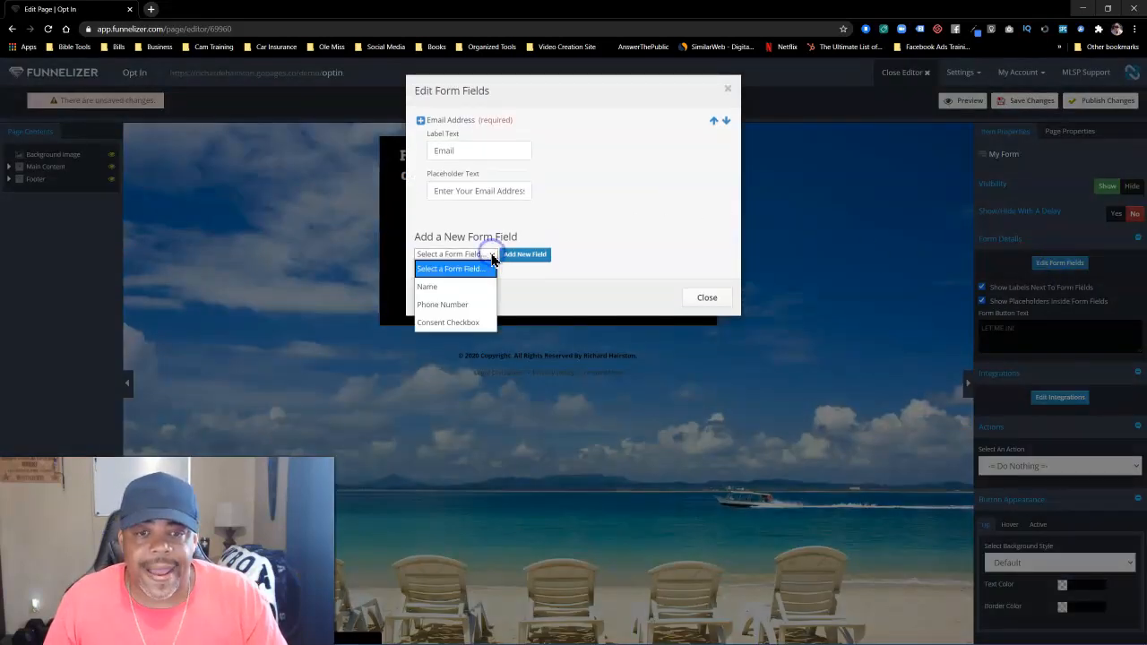
click(436, 287)
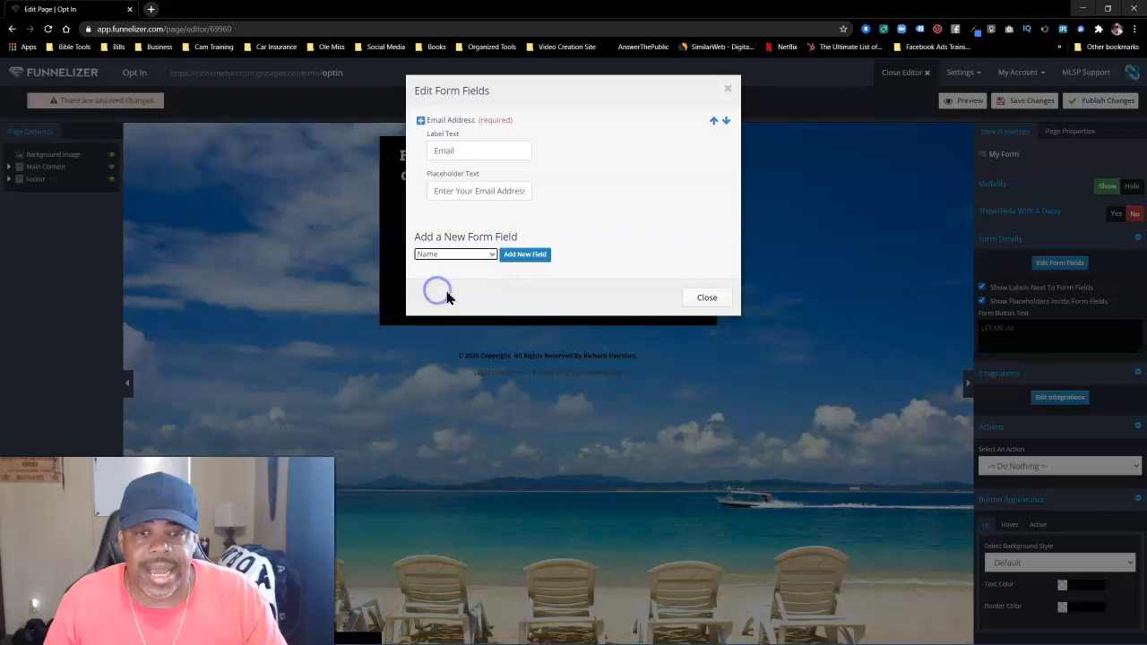
click(525, 254)
click(699, 237)
click(699, 414)
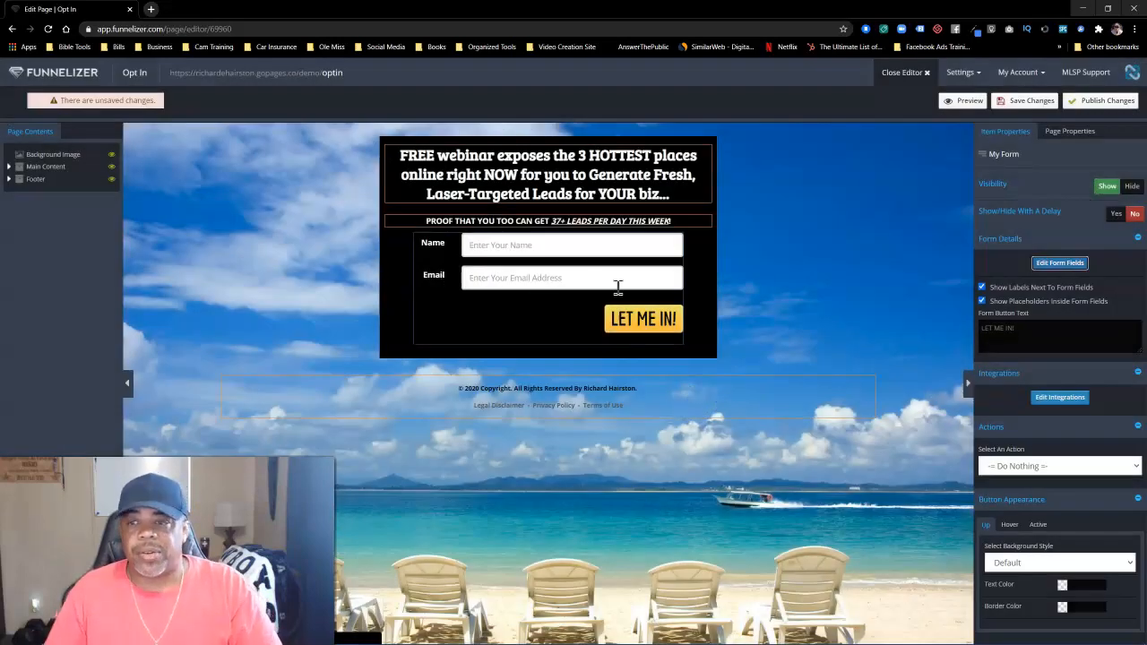
Step: Add a Phone Number field to the opt-in form
click(1054, 263)
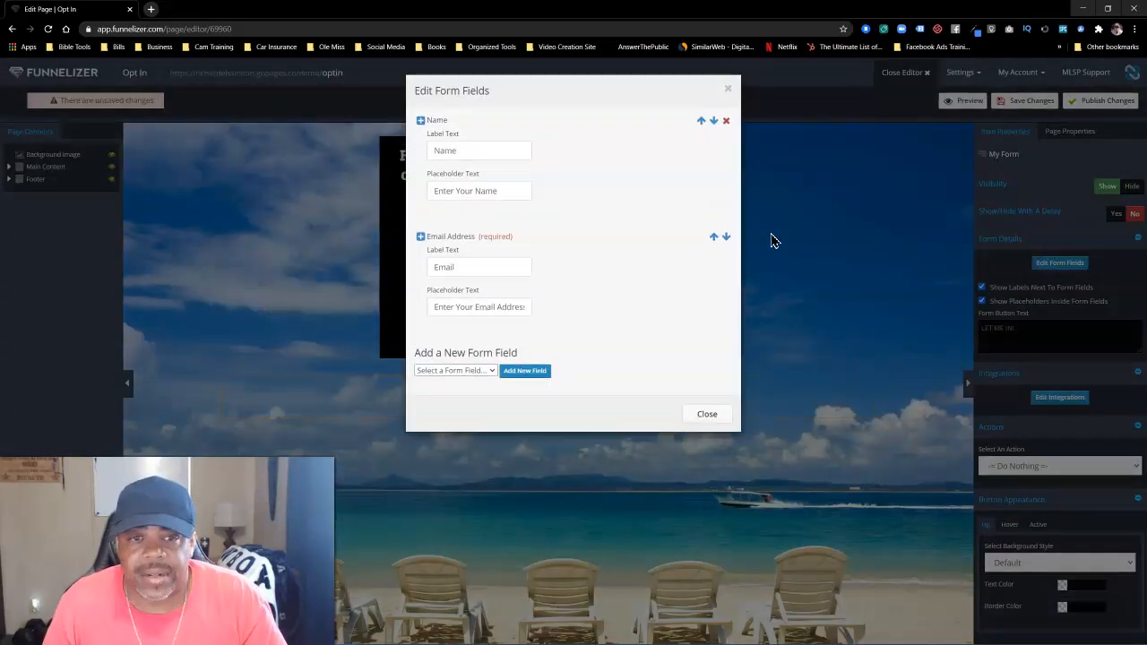
click(490, 371)
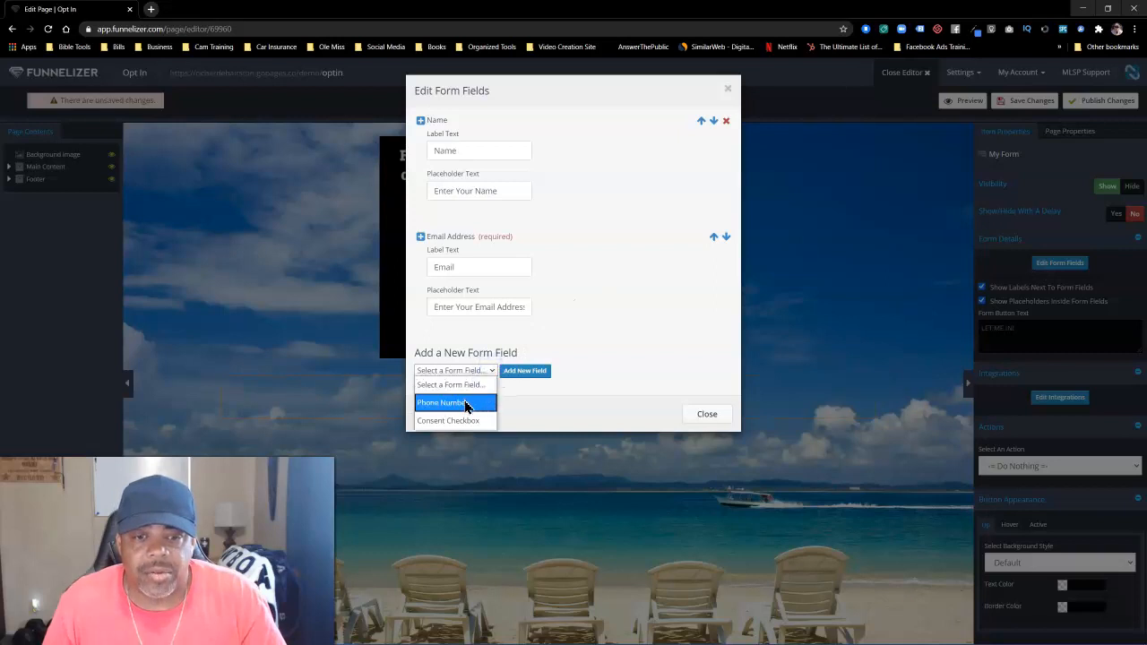
click(460, 404)
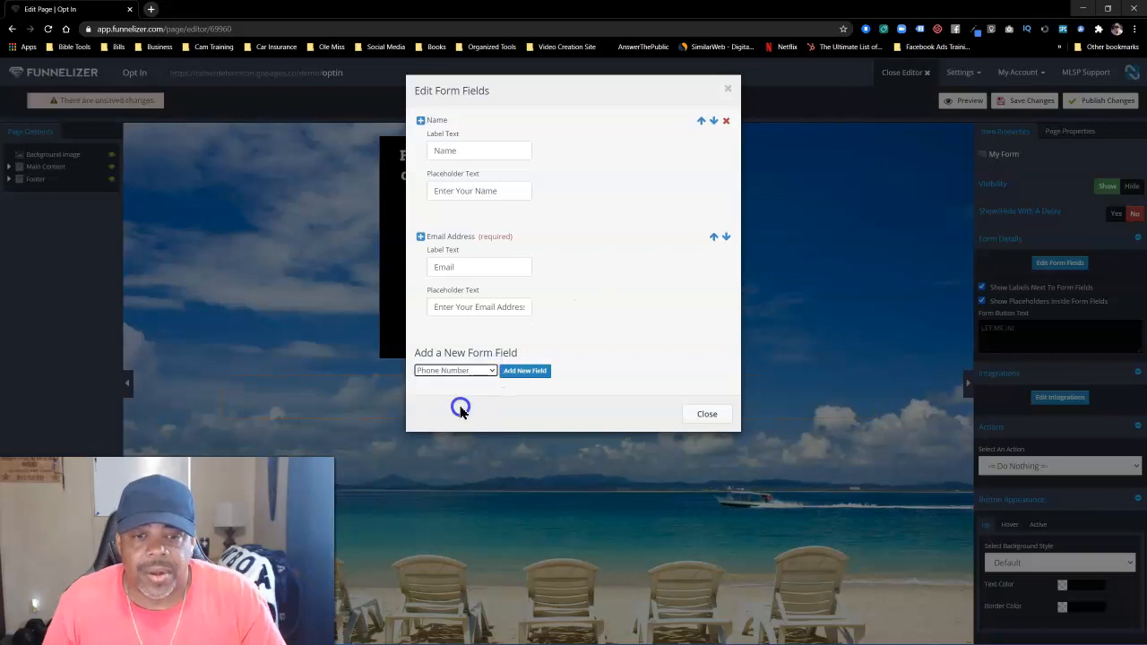
click(527, 372)
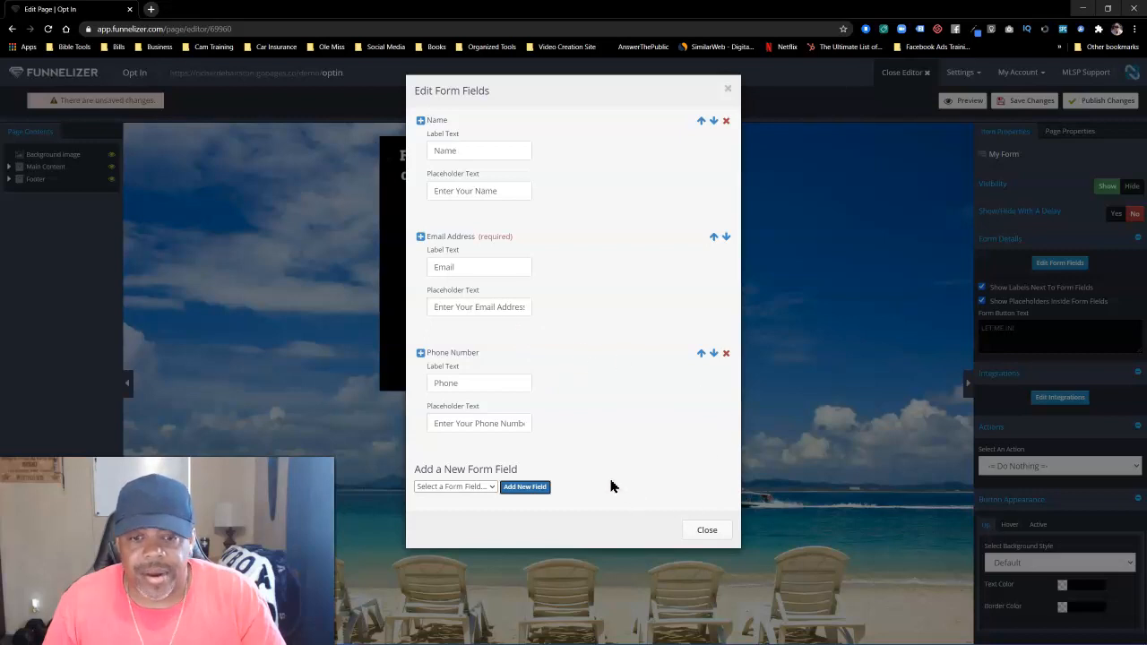
click(707, 531)
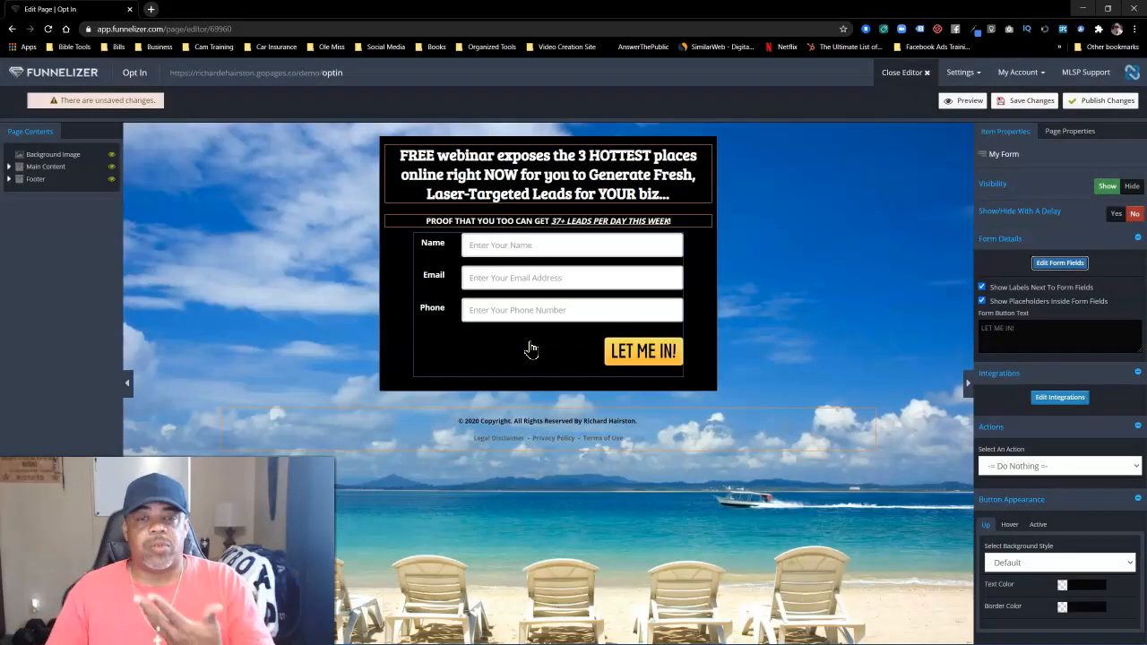
Step: Add a Consent Checkbox field to the form and look through its visitor group options
click(1061, 264)
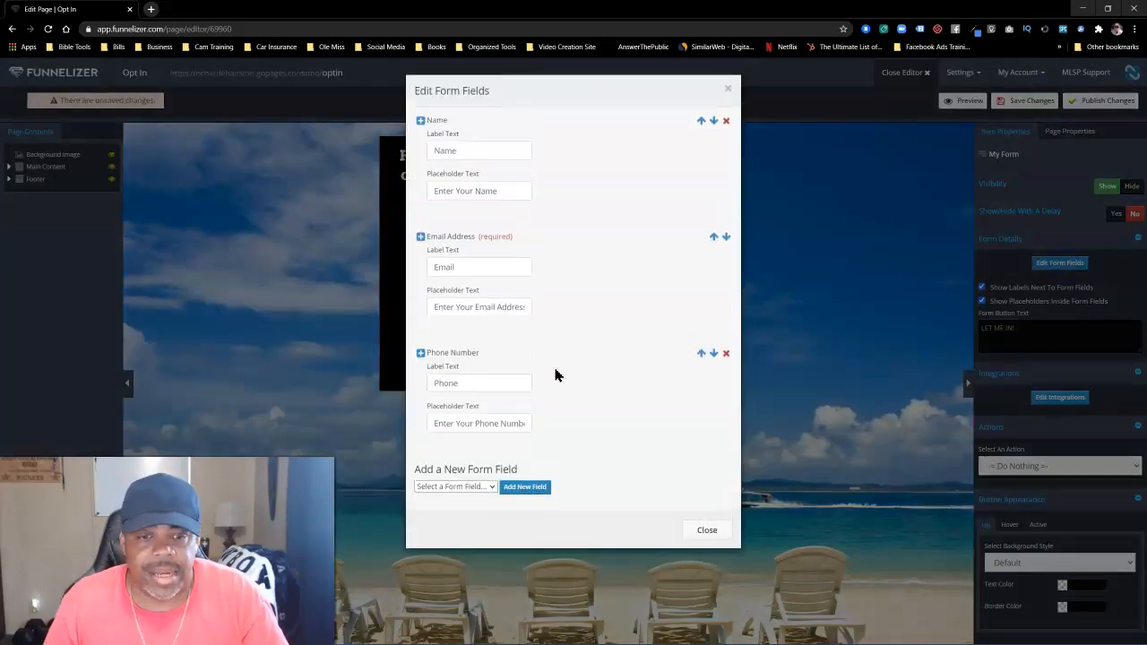
click(492, 487)
click(457, 519)
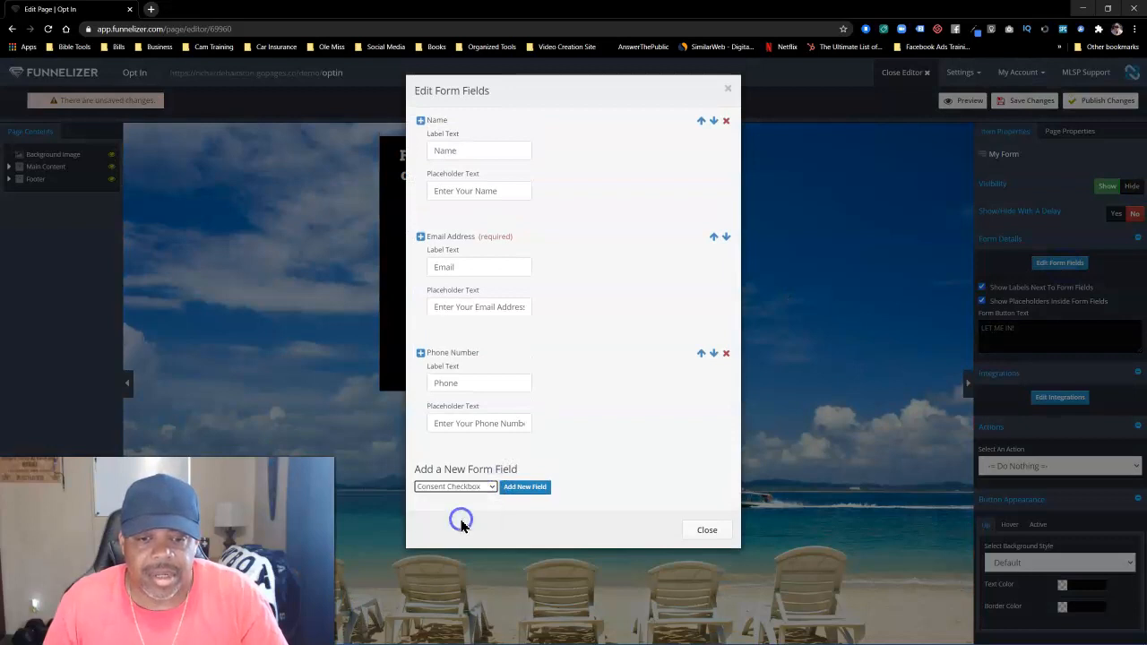
click(512, 489)
scroll(649, 426, down, 1)
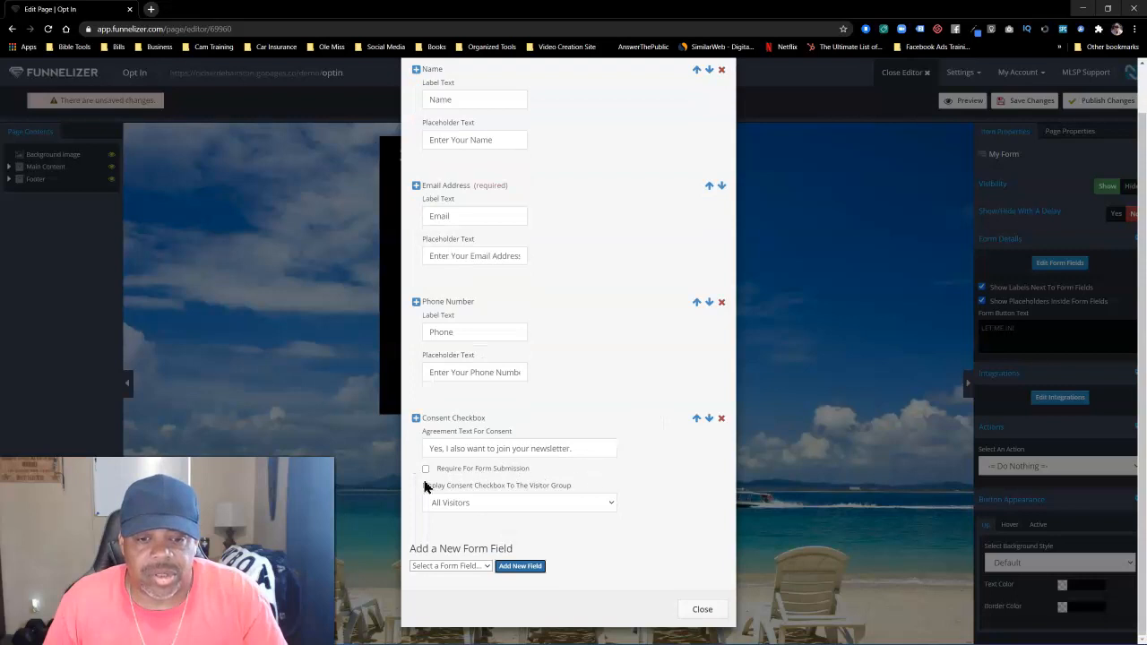
click(491, 509)
click(495, 507)
click(497, 509)
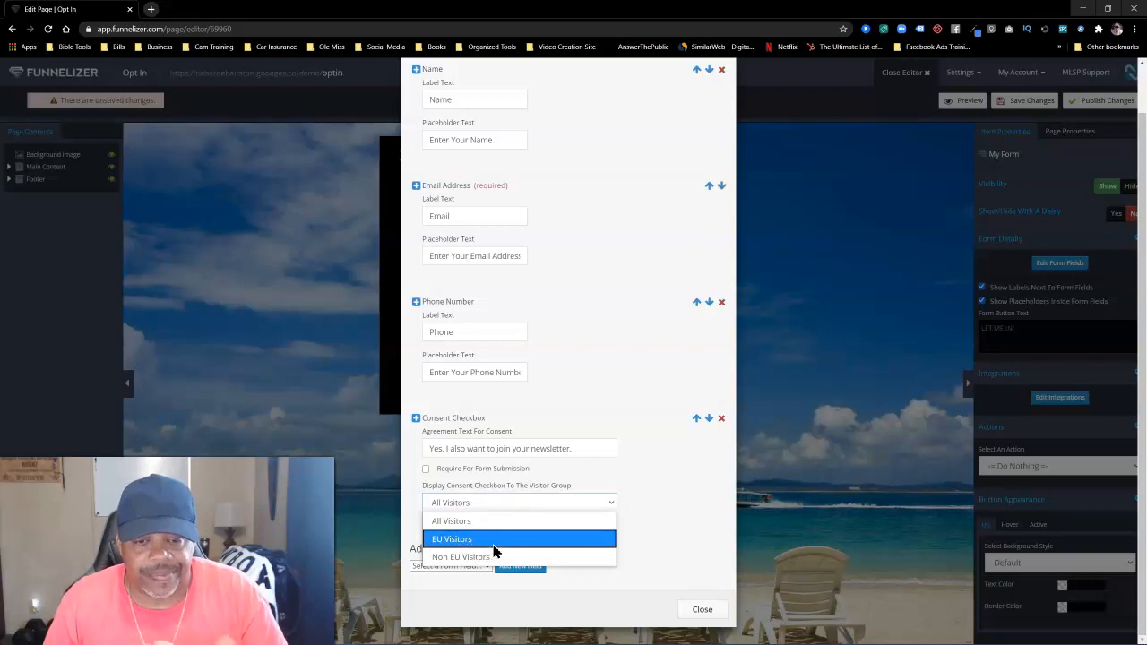
click(640, 521)
click(701, 609)
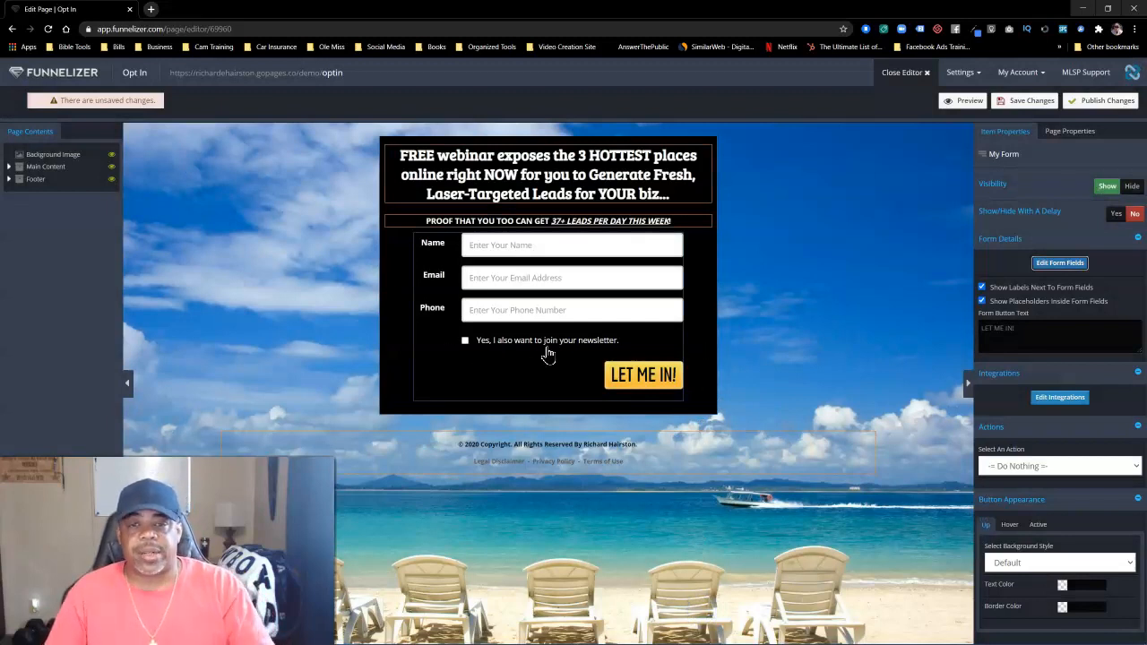
Step: Remove the Consent Checkbox, Phone Number and Name fields from the form, keeping only the Email Address field
click(1060, 263)
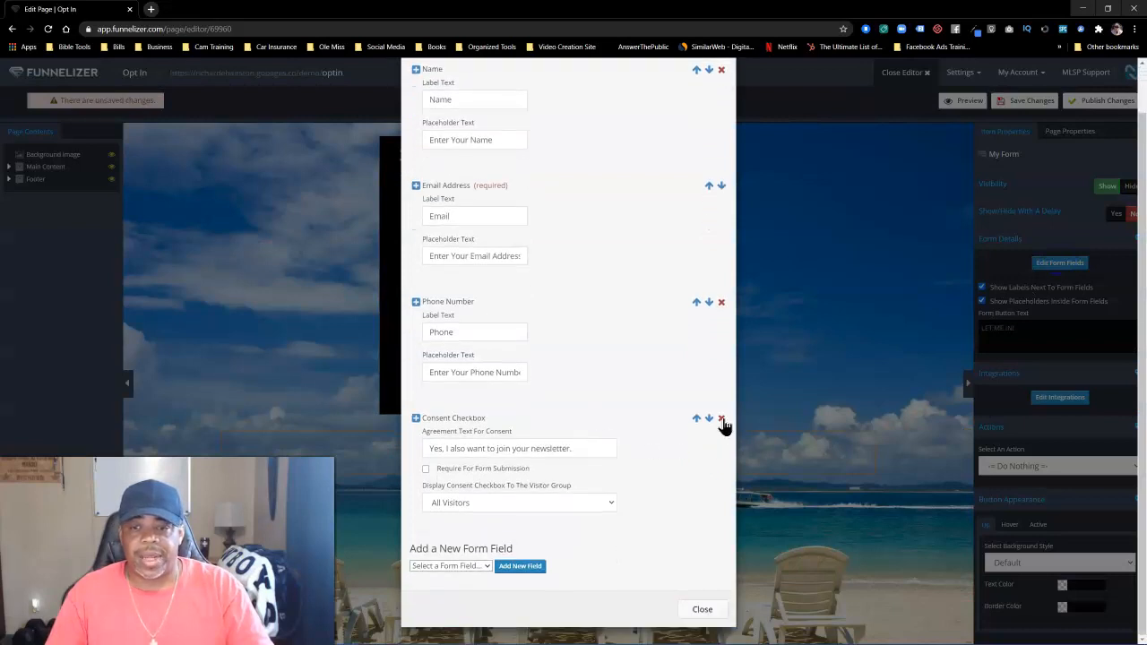
click(721, 419)
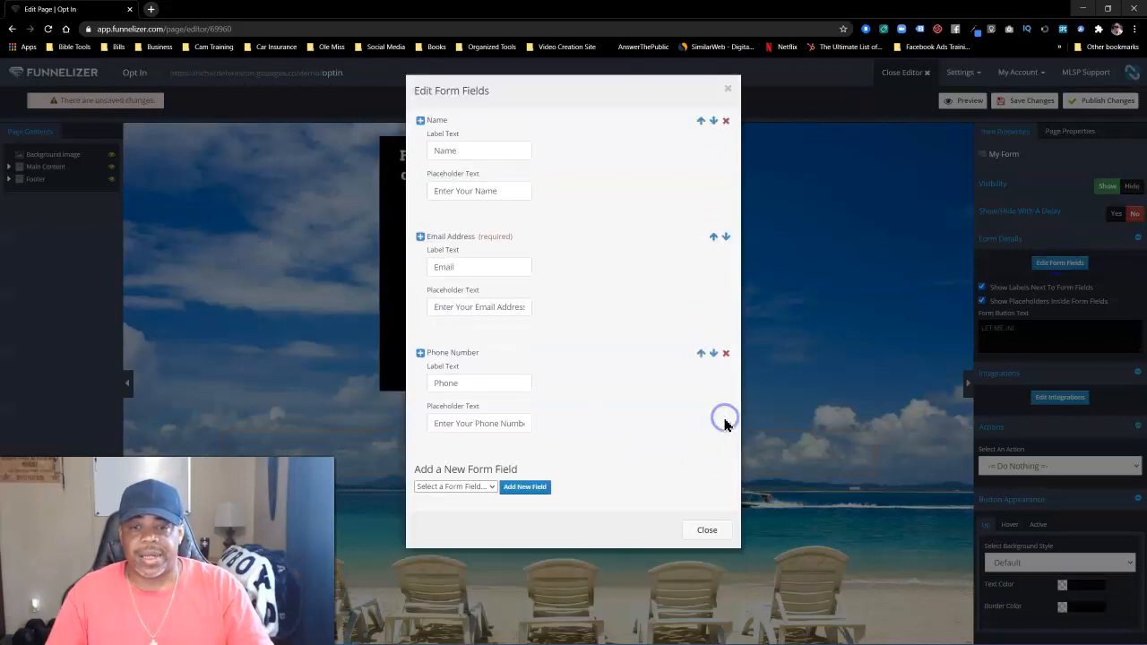
click(726, 353)
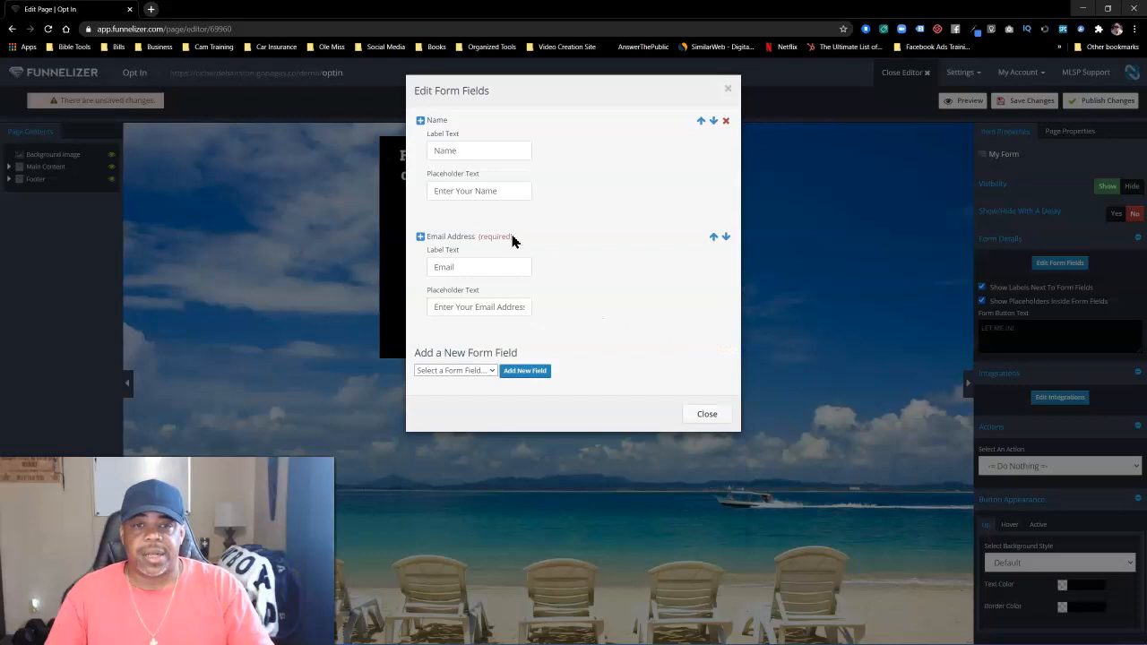
click(726, 120)
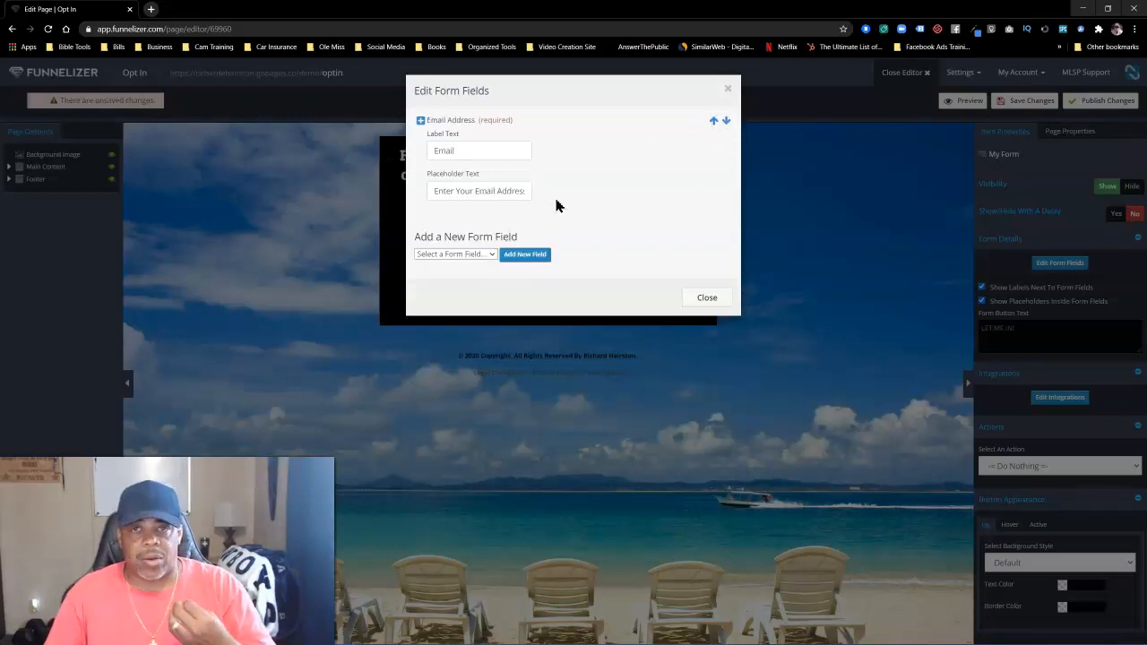
click(700, 297)
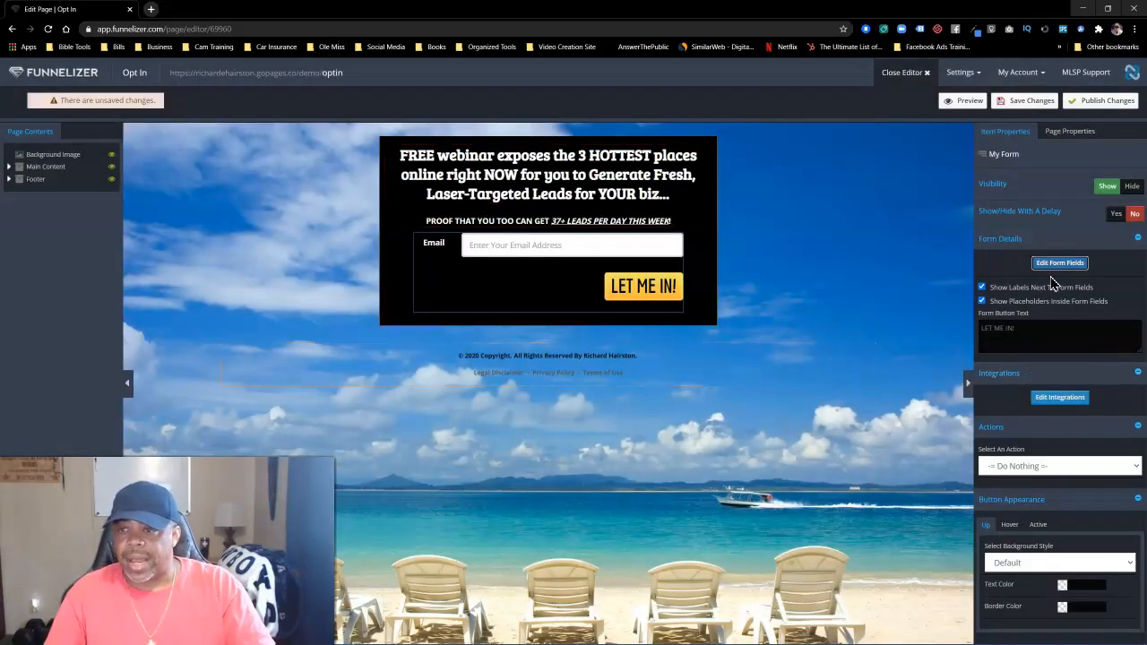
Step: Add a GetResponse integration with the your-partner-in-success list to the form and refresh the integrations
click(1060, 399)
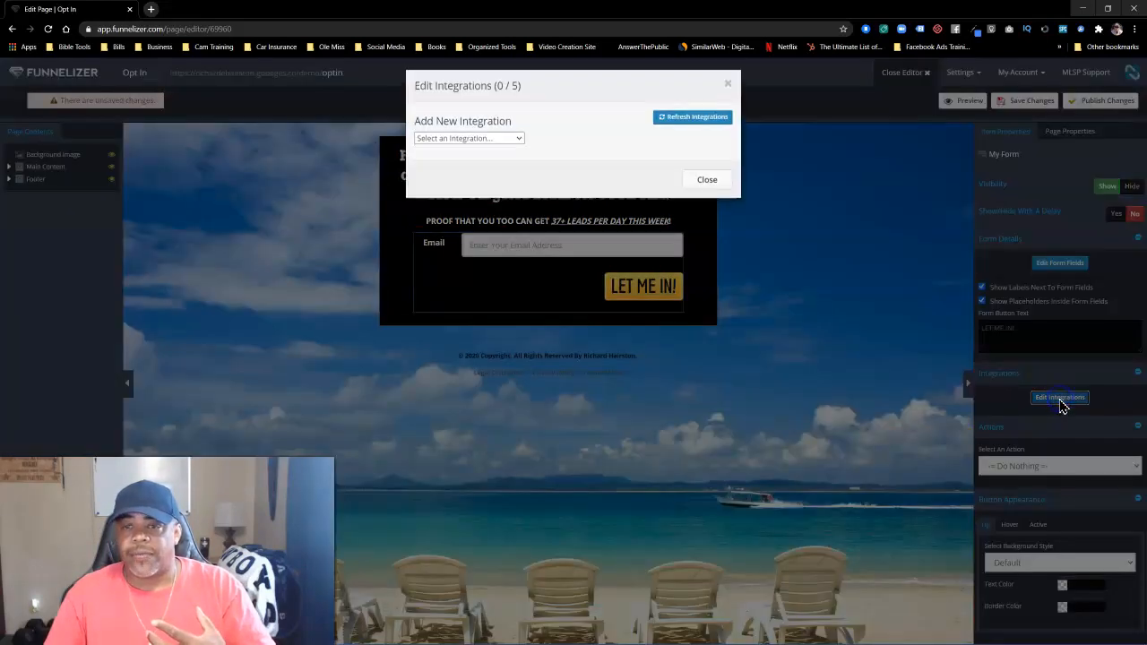
click(520, 145)
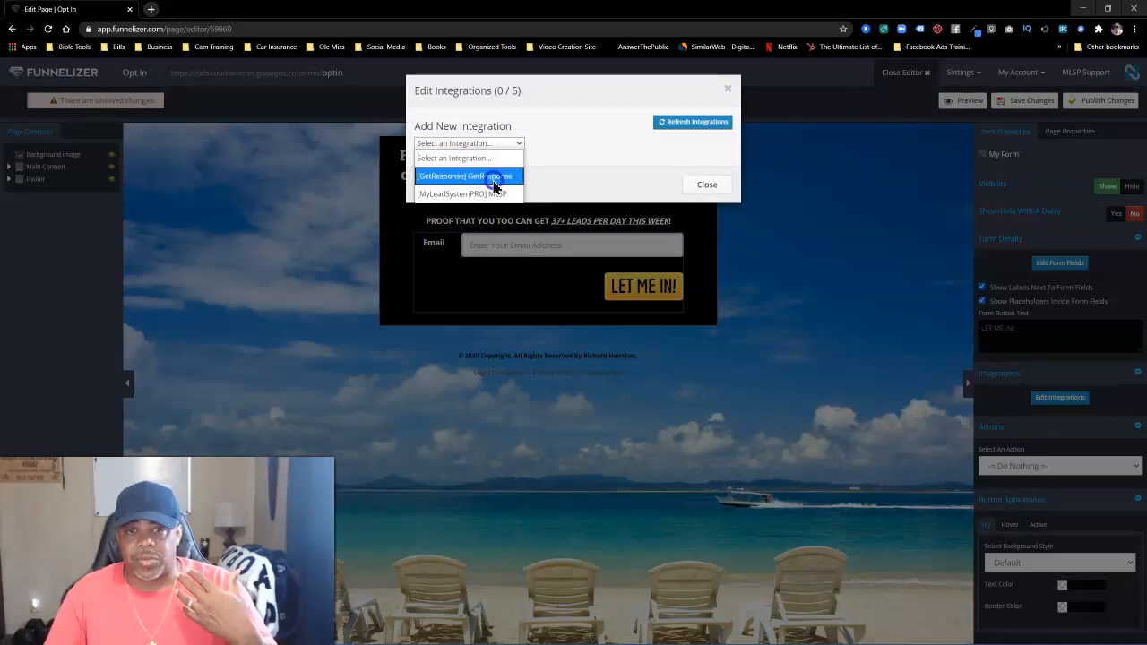
click(493, 179)
click(520, 160)
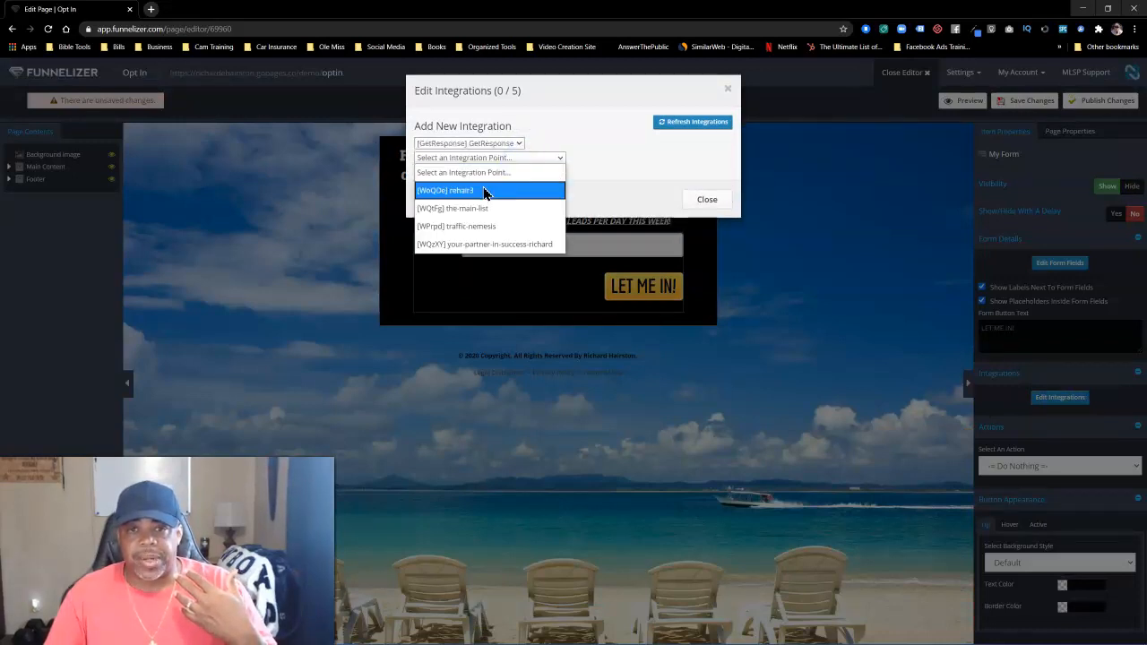
click(489, 245)
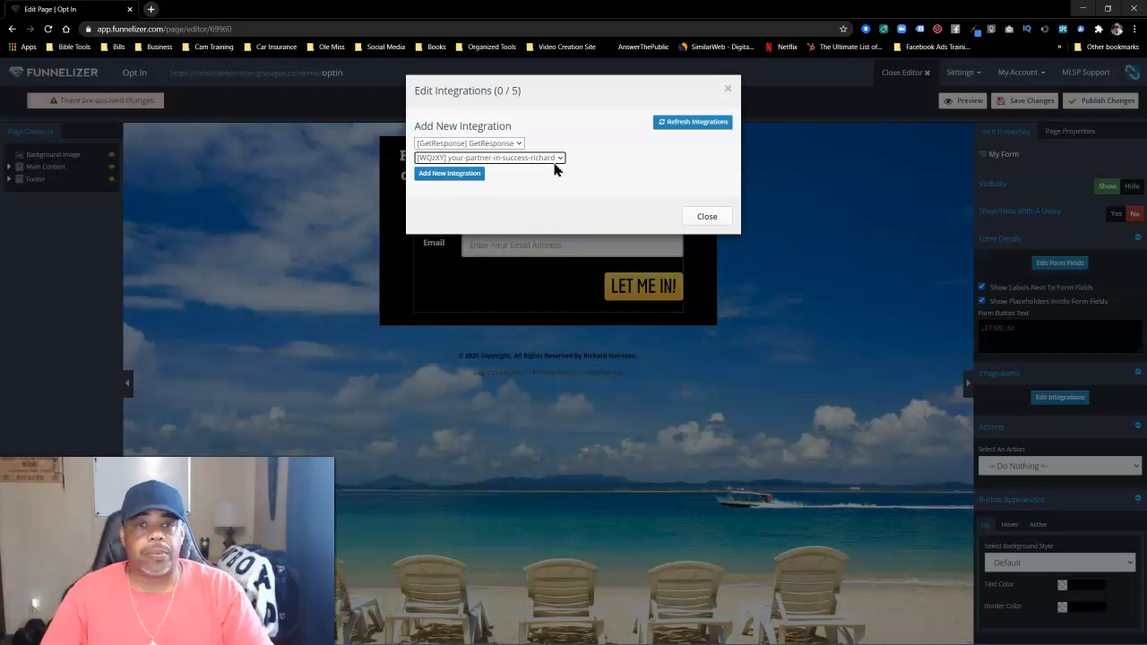
click(447, 176)
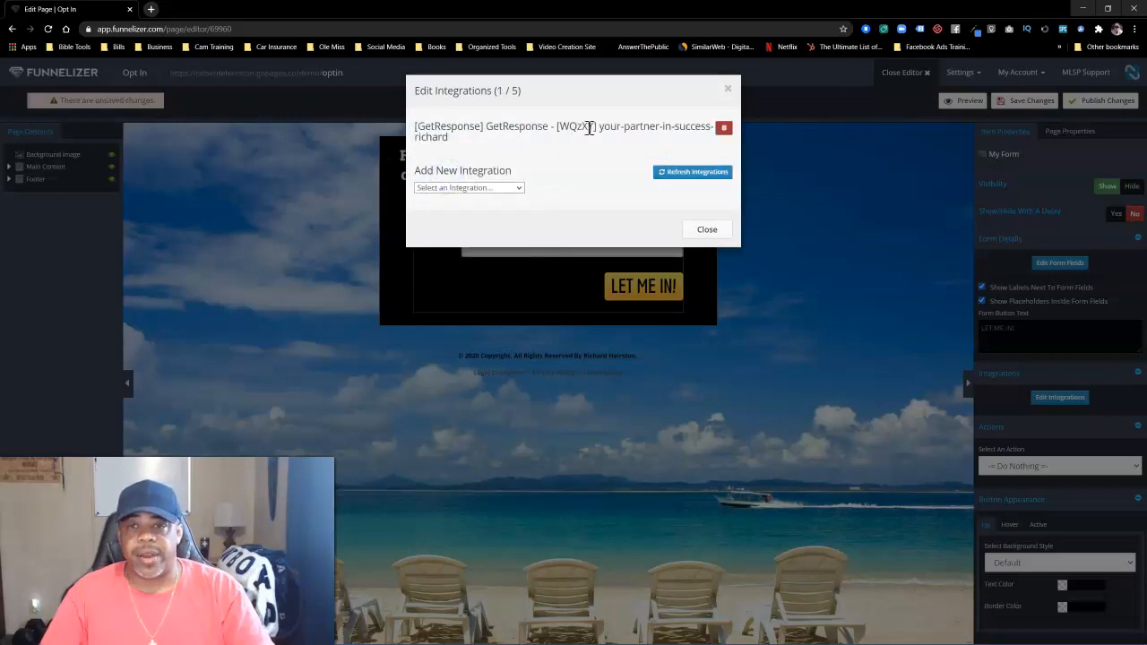
click(691, 178)
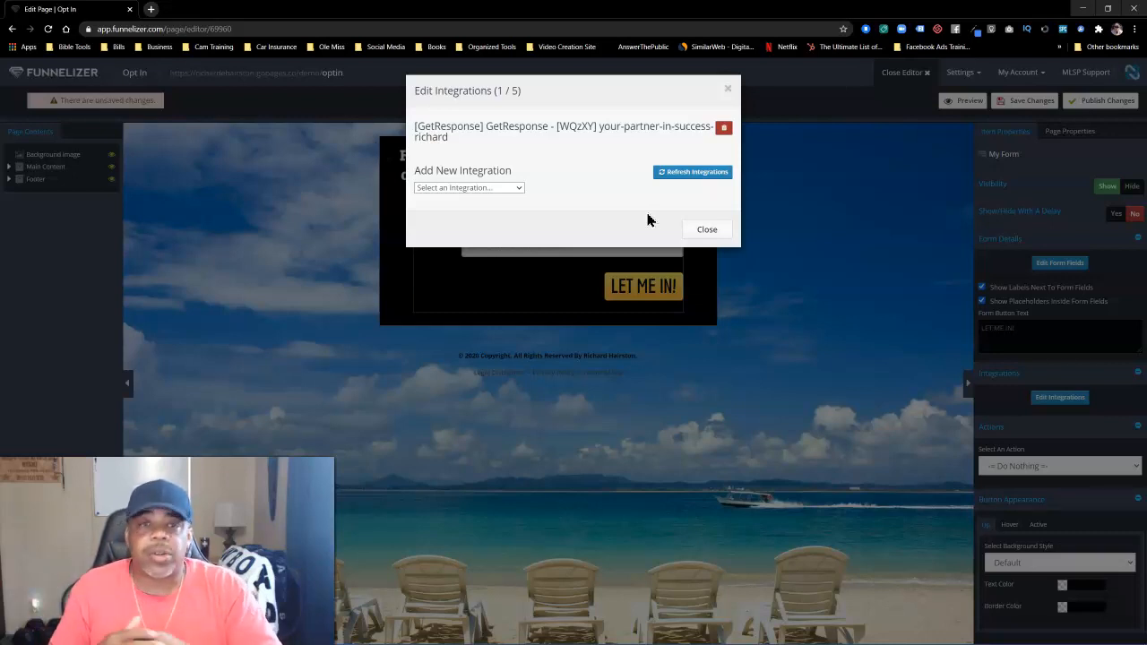
Step: Try adding the MyLeadSystemPRO MLSP integration with the Funnelizer integration point, remove it again and close the integrations
click(512, 187)
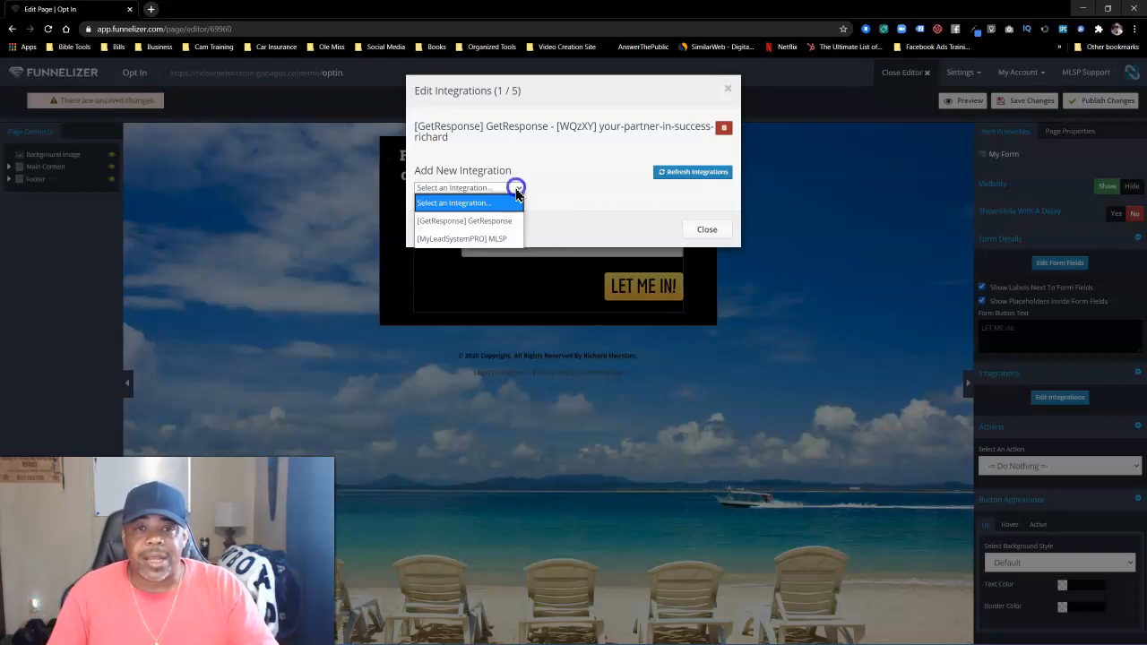
click(480, 240)
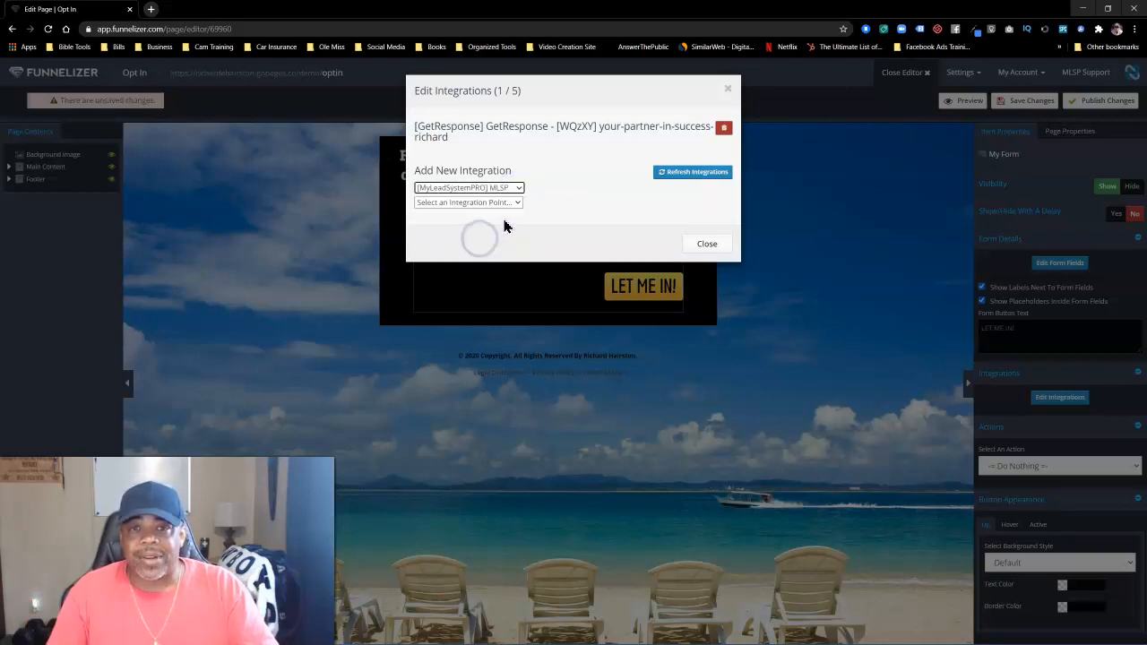
click(502, 205)
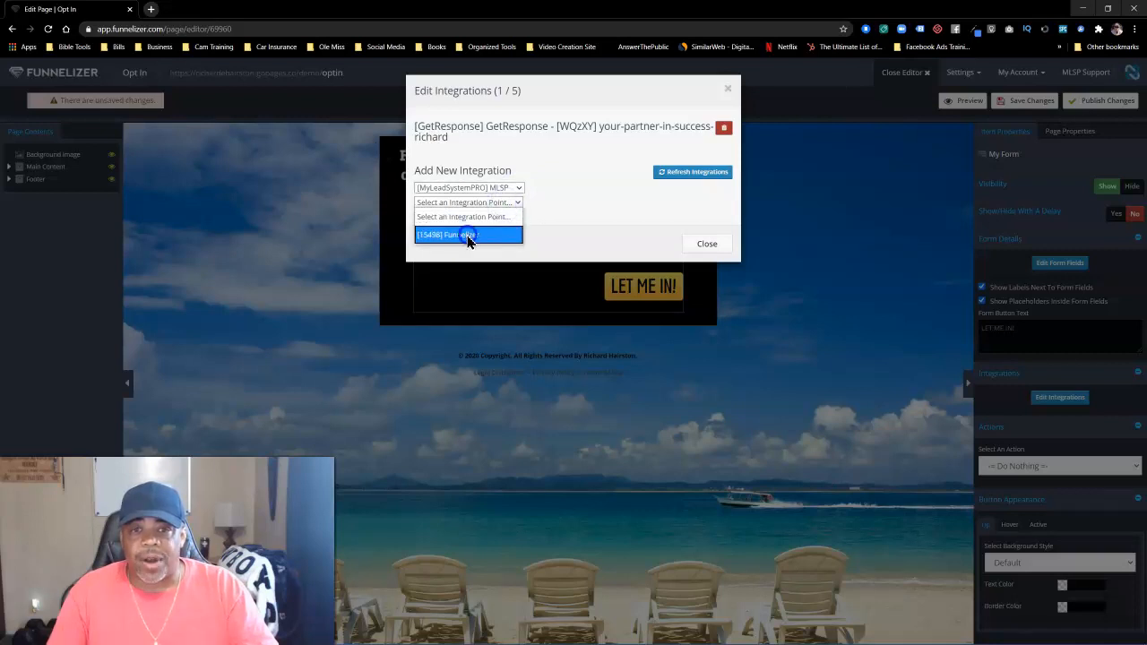
click(467, 234)
click(457, 220)
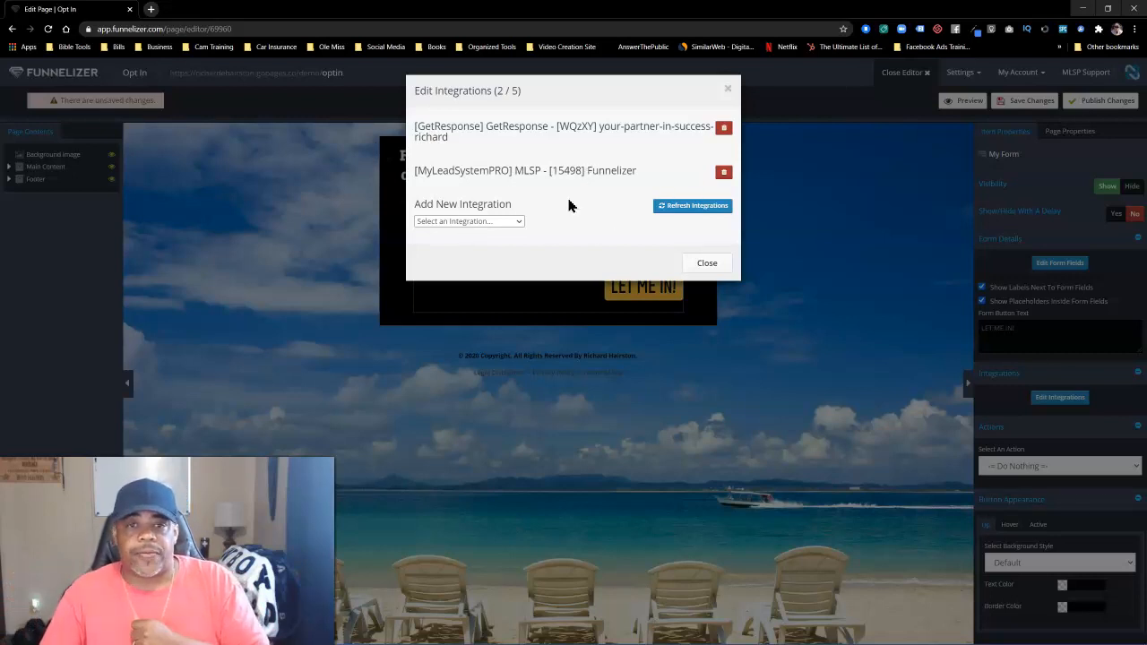
click(723, 175)
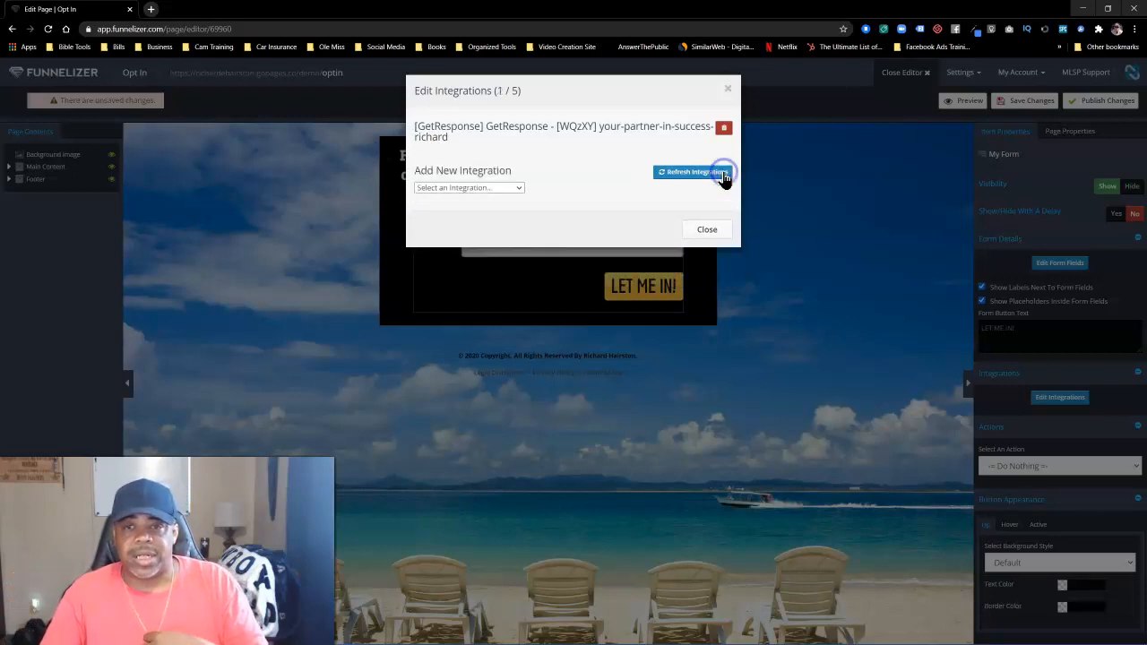
click(699, 231)
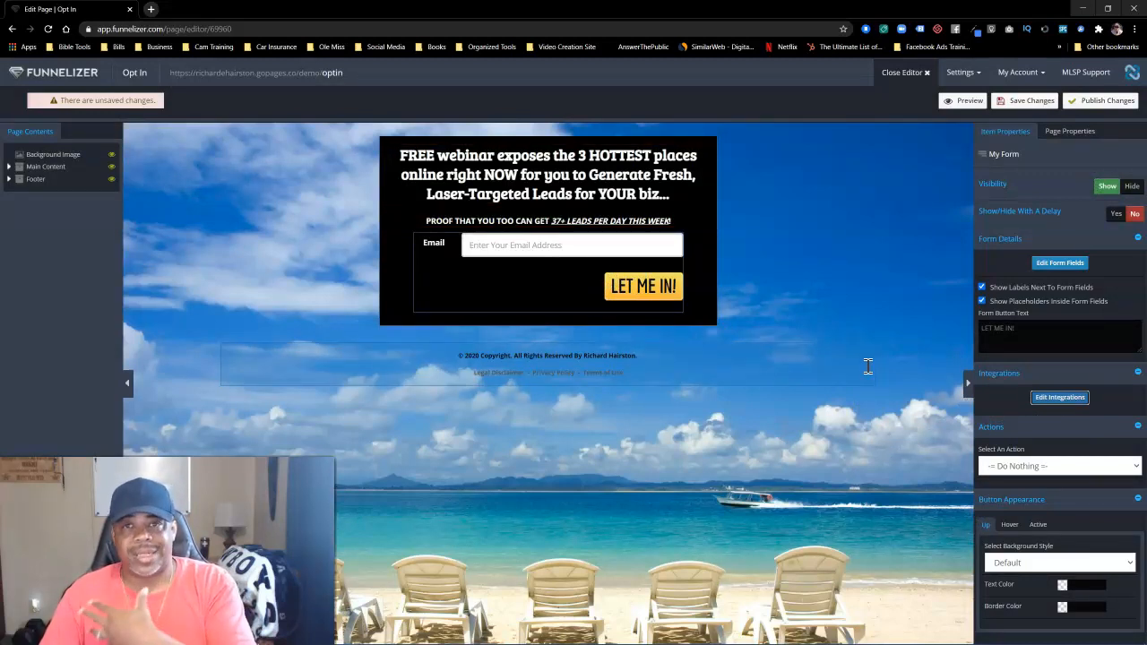
Step: Look through the form's action options and the button's Active appearance settings, and preview the opt-in page
click(1031, 475)
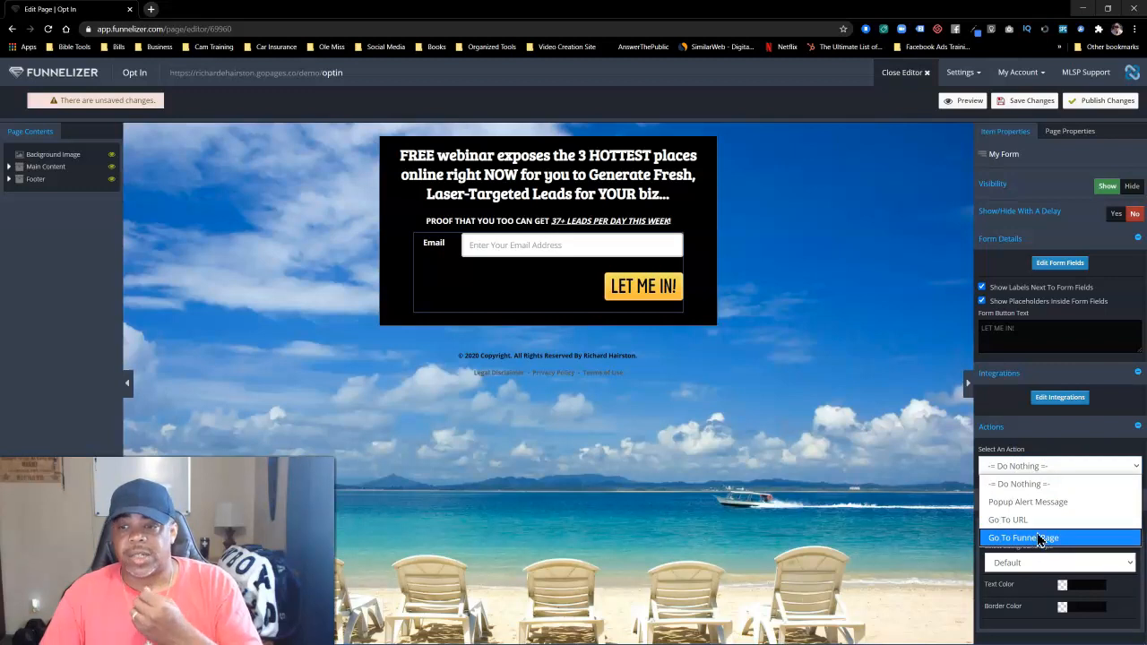
click(1049, 448)
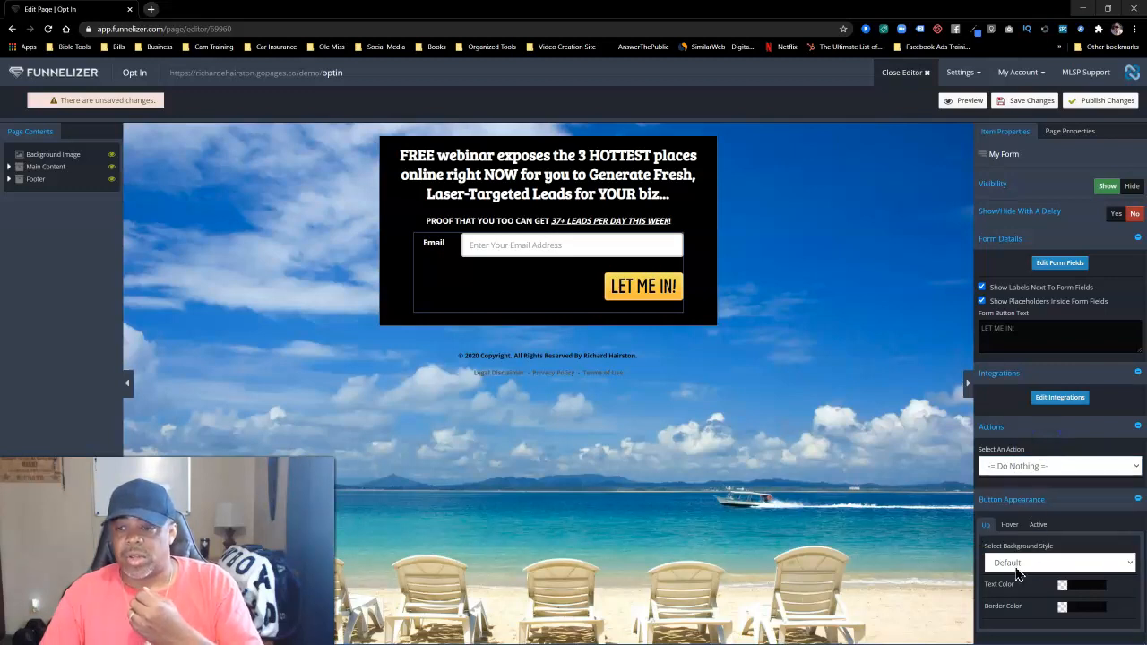
click(1037, 524)
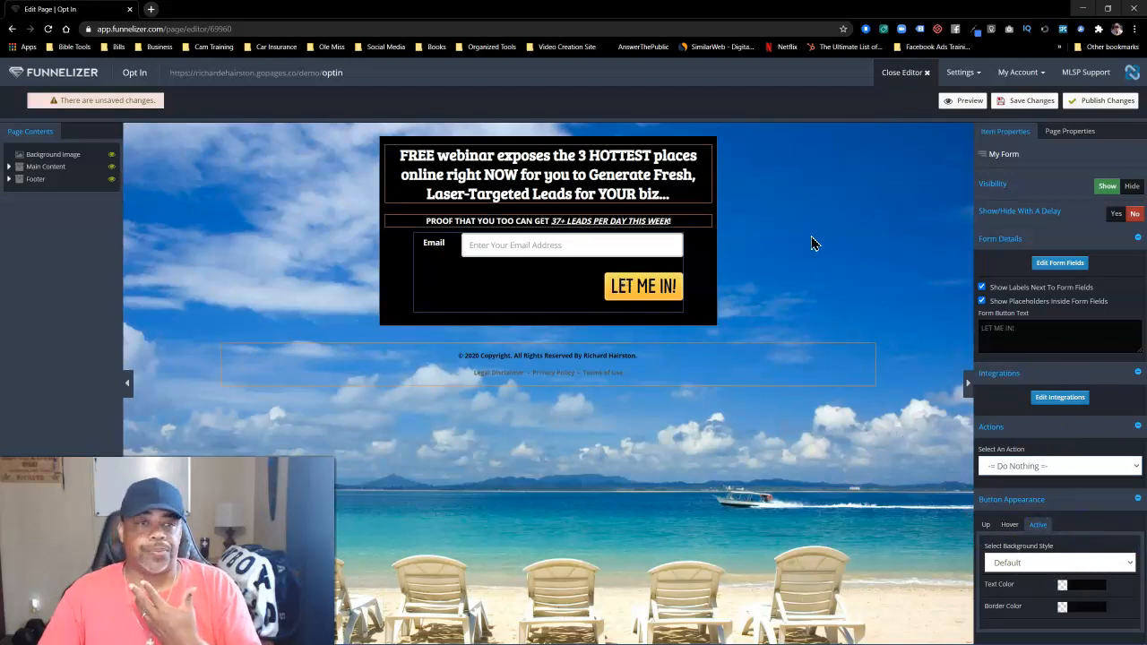
click(963, 103)
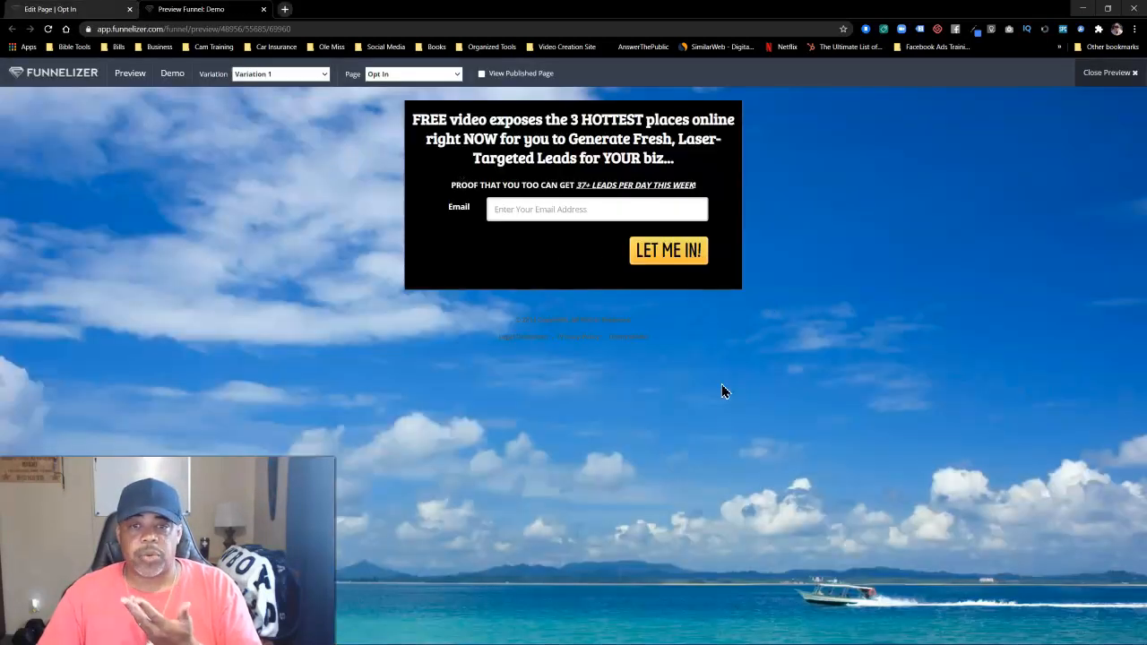
click(263, 9)
Step: Save and publish the Opt In page, and return to the Demo funnel's page list
click(1028, 105)
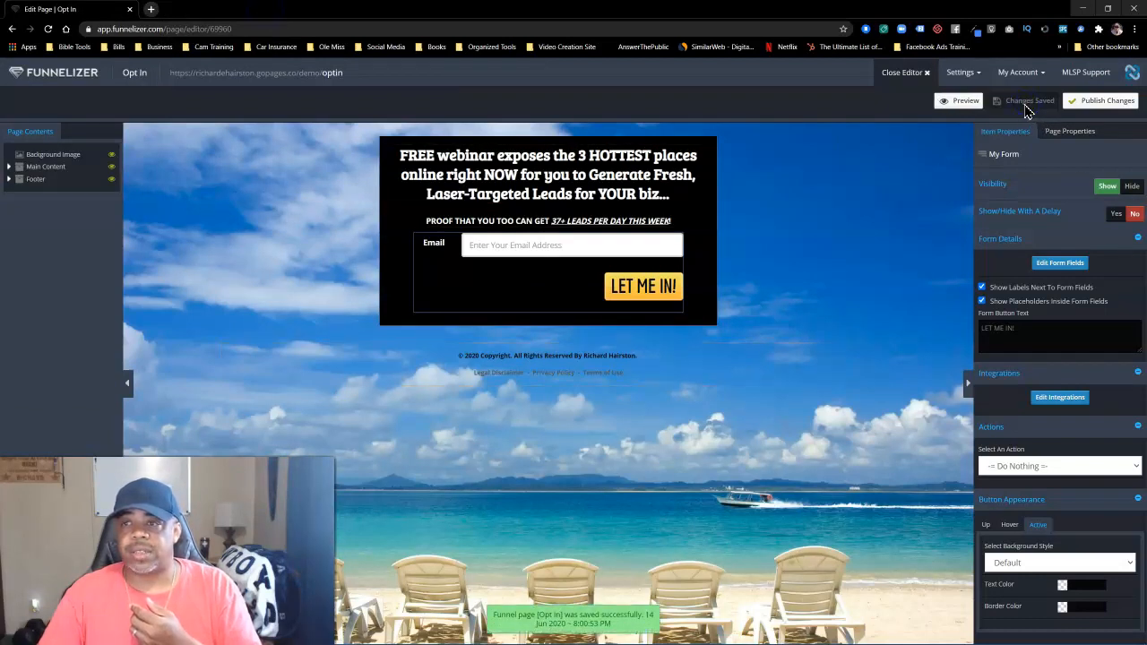
click(1104, 102)
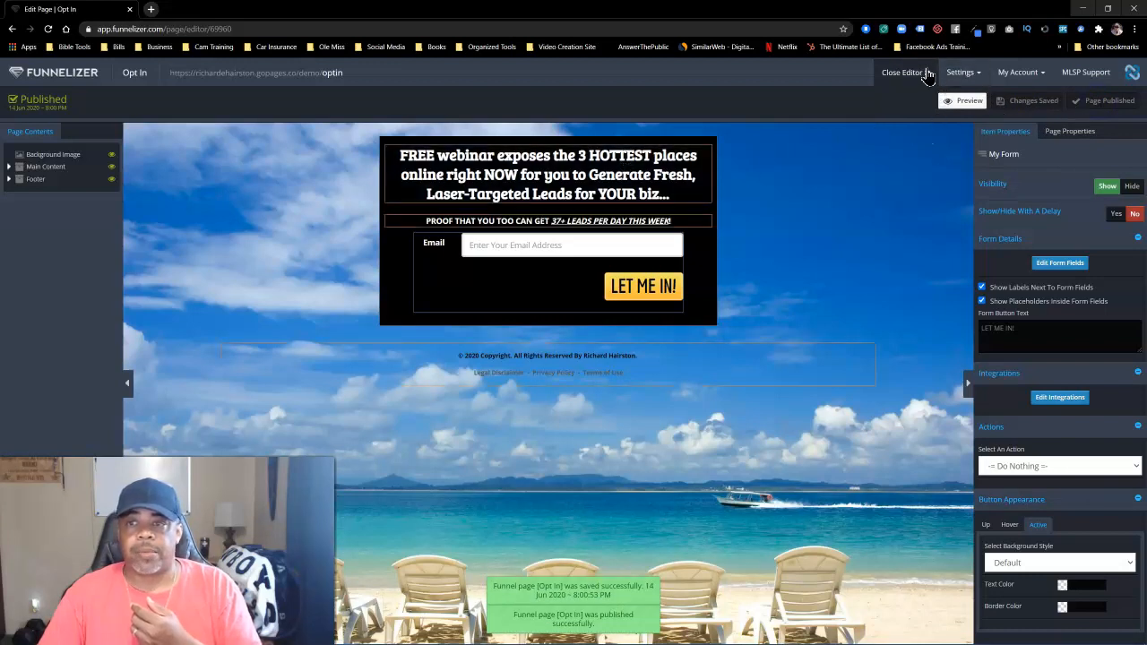
click(926, 73)
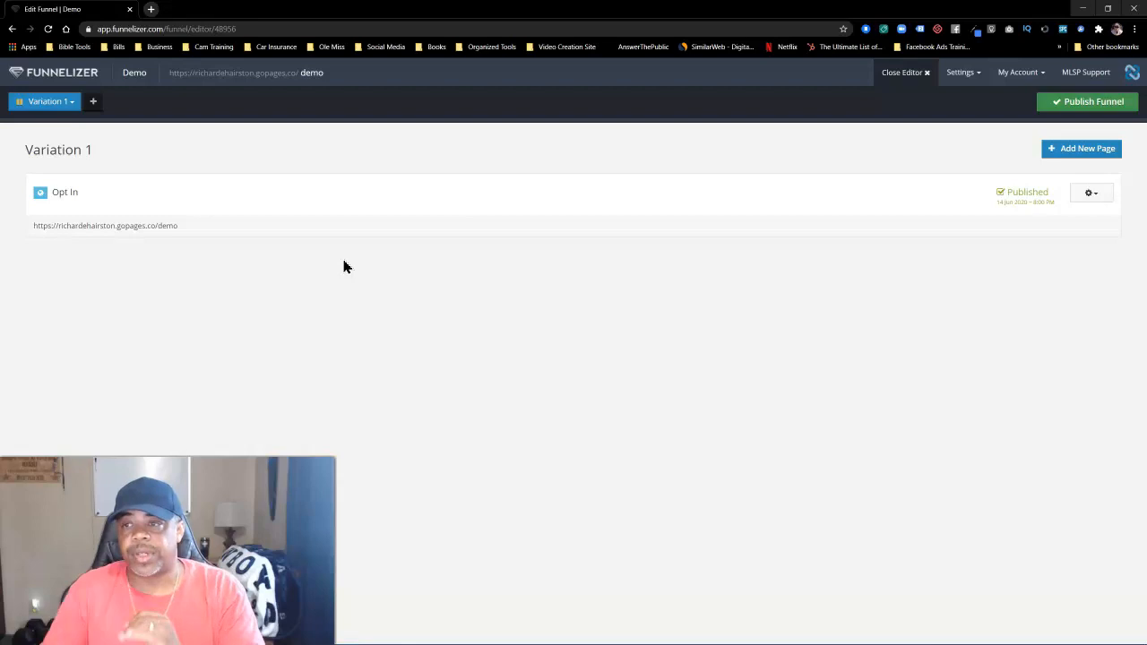
Step: Start a new page in Variation 1 with the name Thank You and the slug thankyou
click(1079, 151)
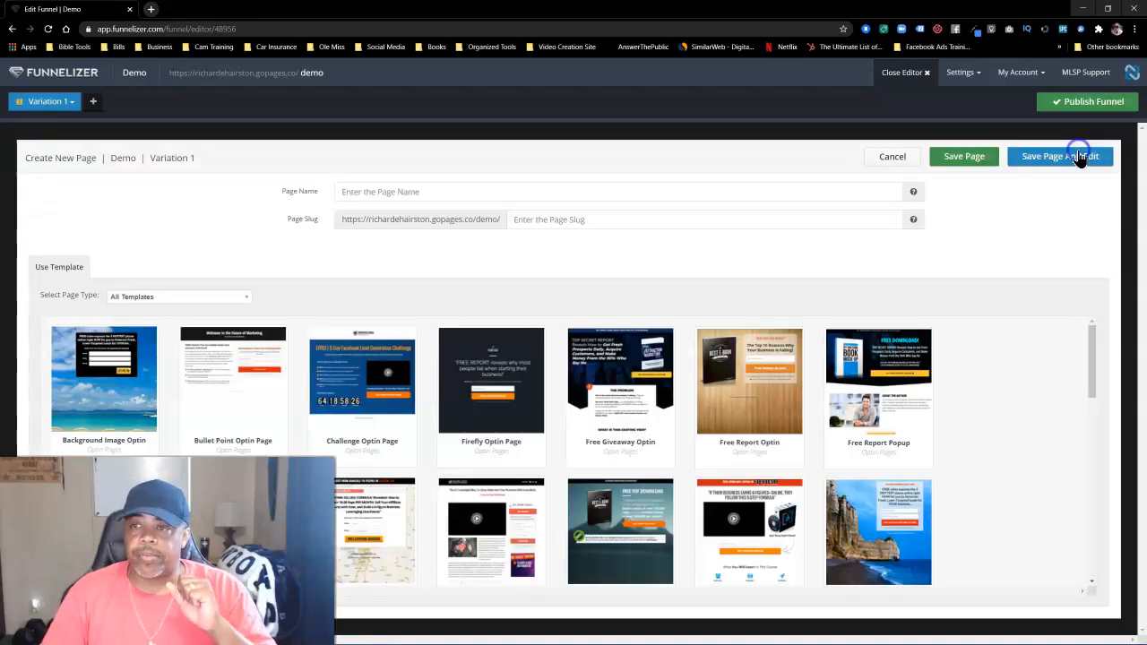
click(403, 191)
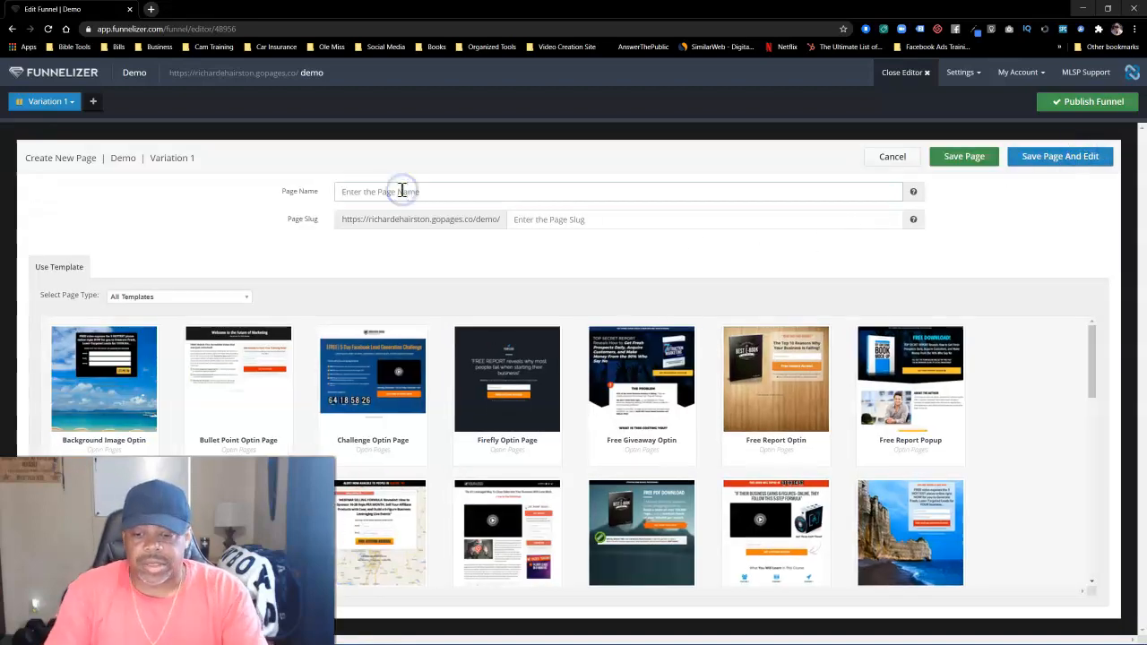
text(Thank You)
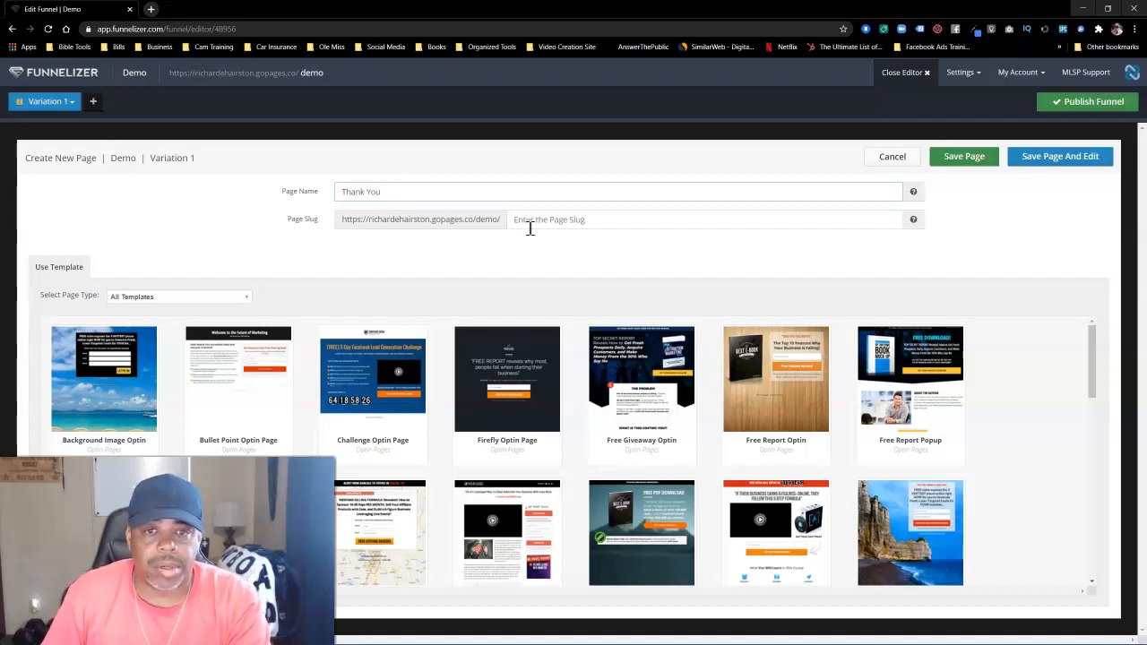
click(529, 226)
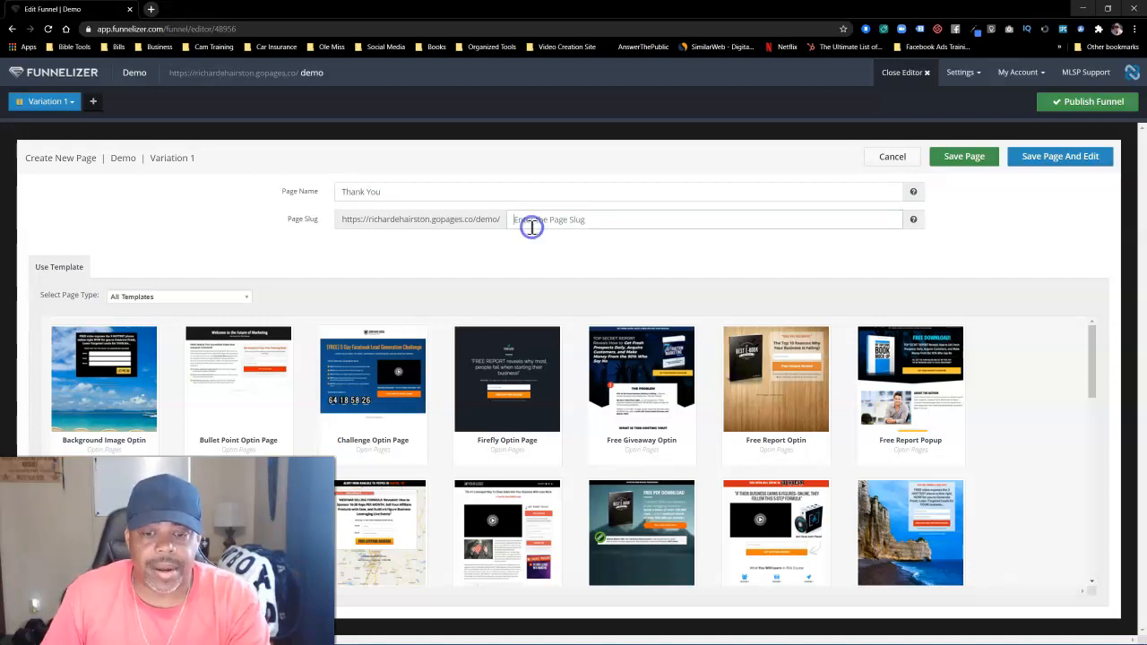
text(thankyou)
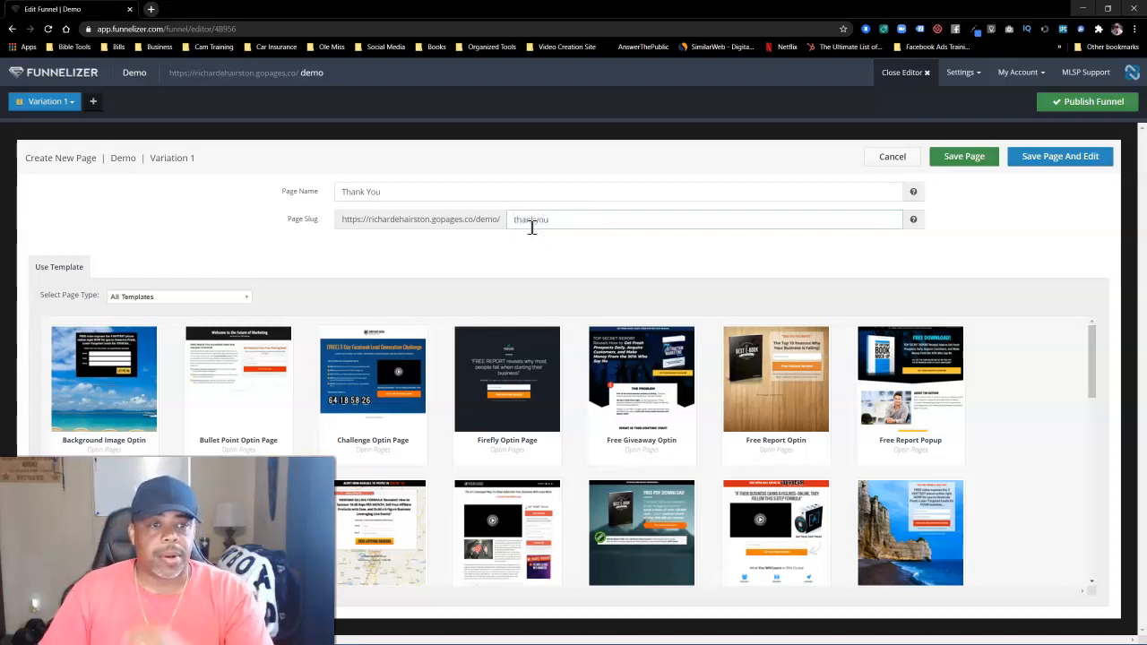
Step: Choose the Multi-Step Bridge Page template from the Thank You Pages type and save the new page for editing
click(245, 297)
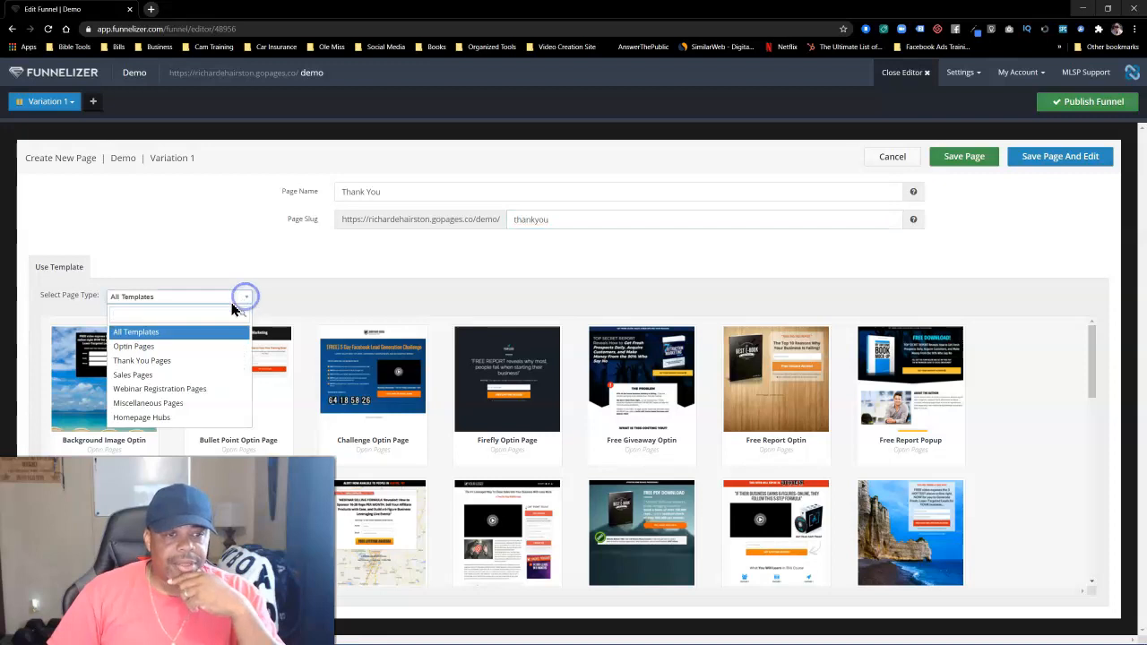
click(158, 363)
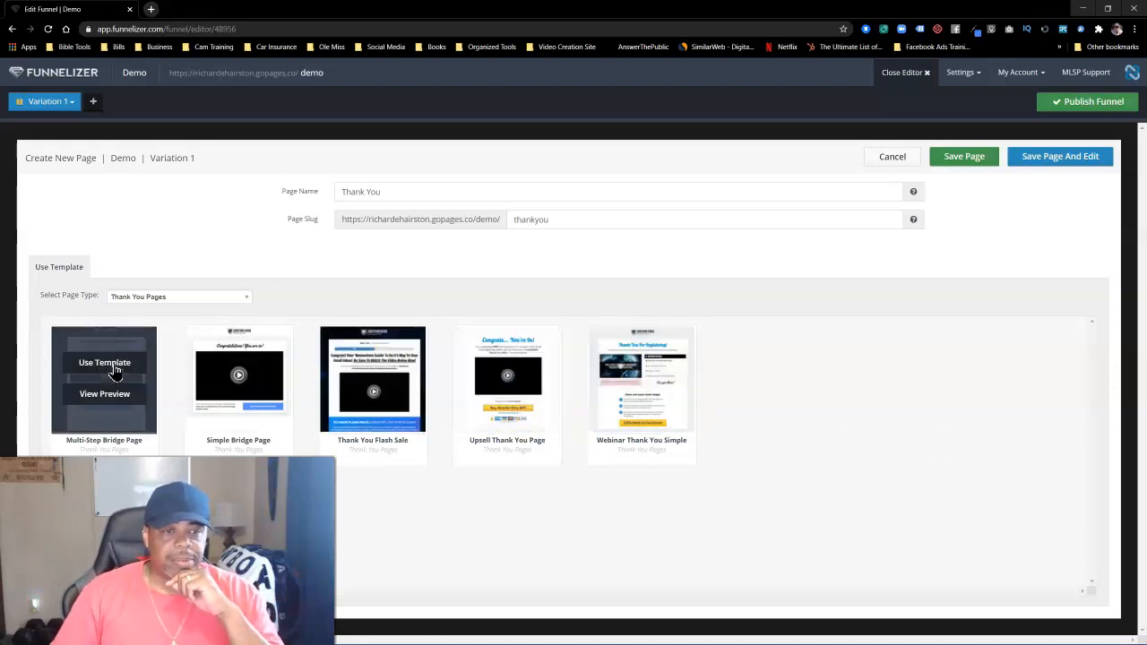
click(105, 363)
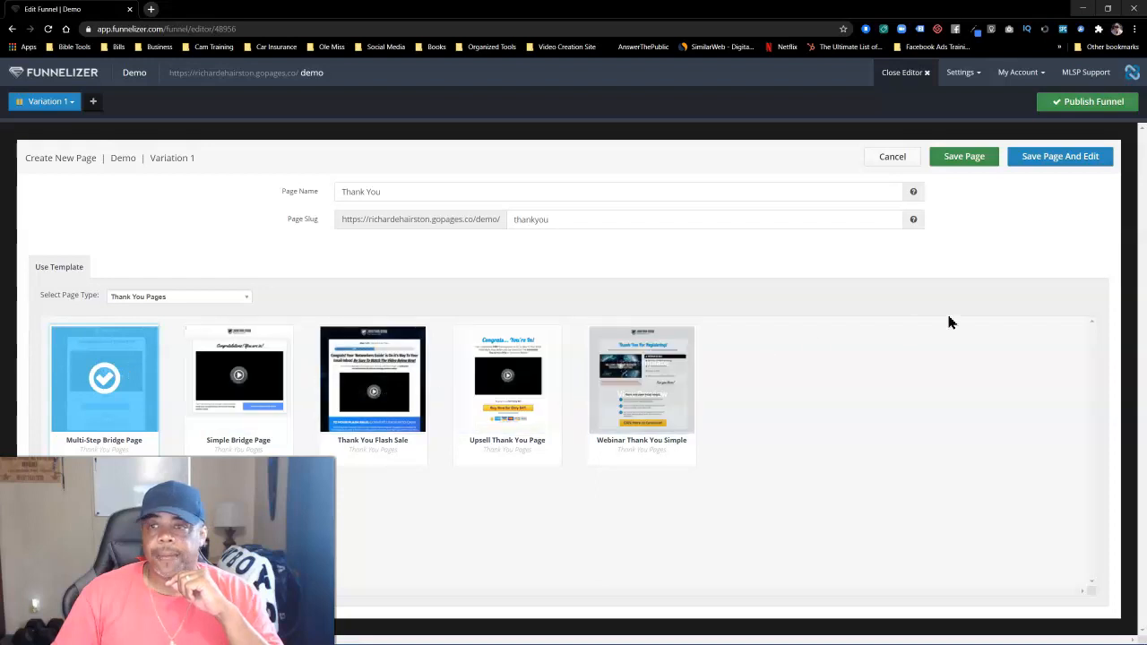
click(1059, 158)
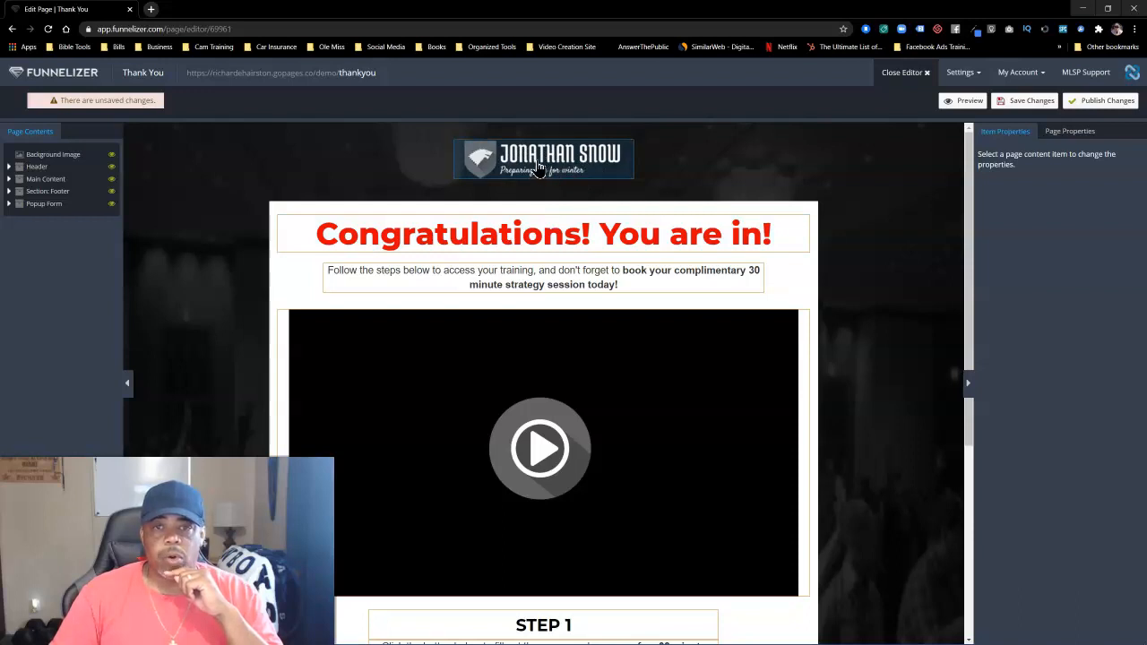
Step: Hide the Header section with the logo on the Thank You page
click(9, 168)
click(9, 167)
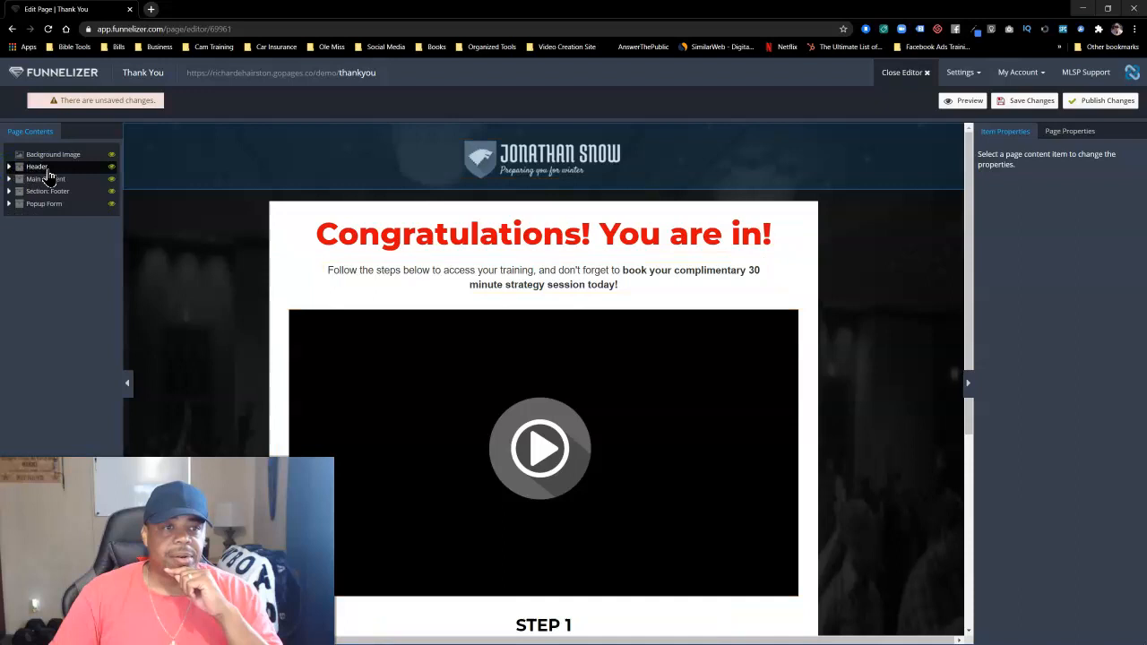
click(112, 168)
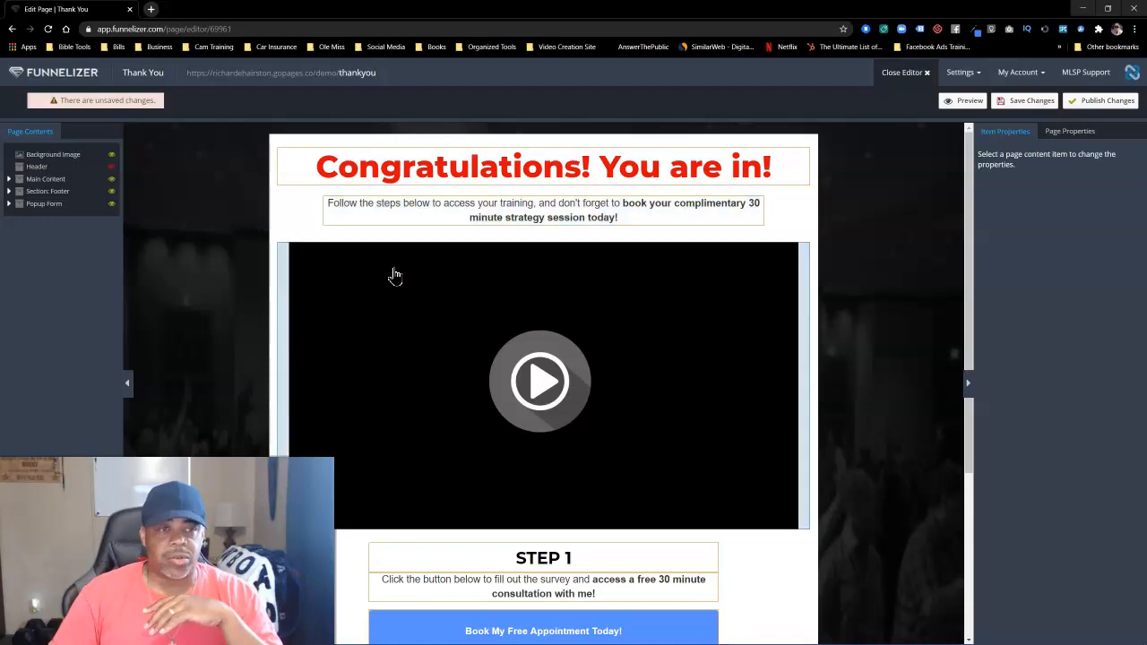
Step: Set the page's video to One Funnel Away with autostart enabled, and preview the video
click(392, 334)
click(1055, 278)
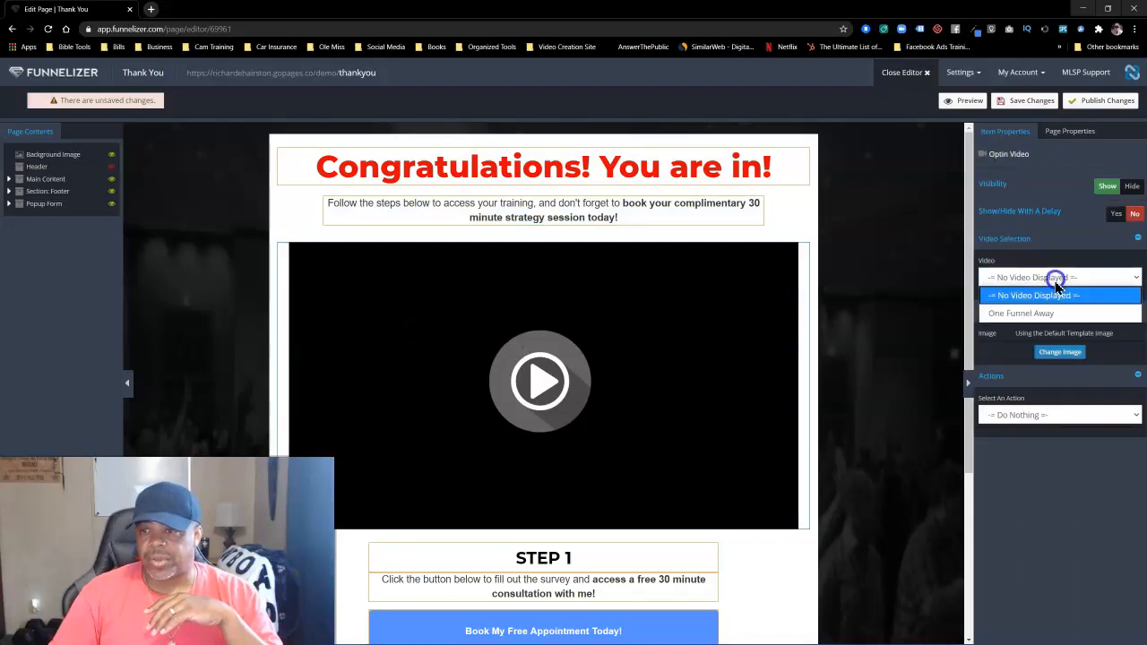
click(1039, 312)
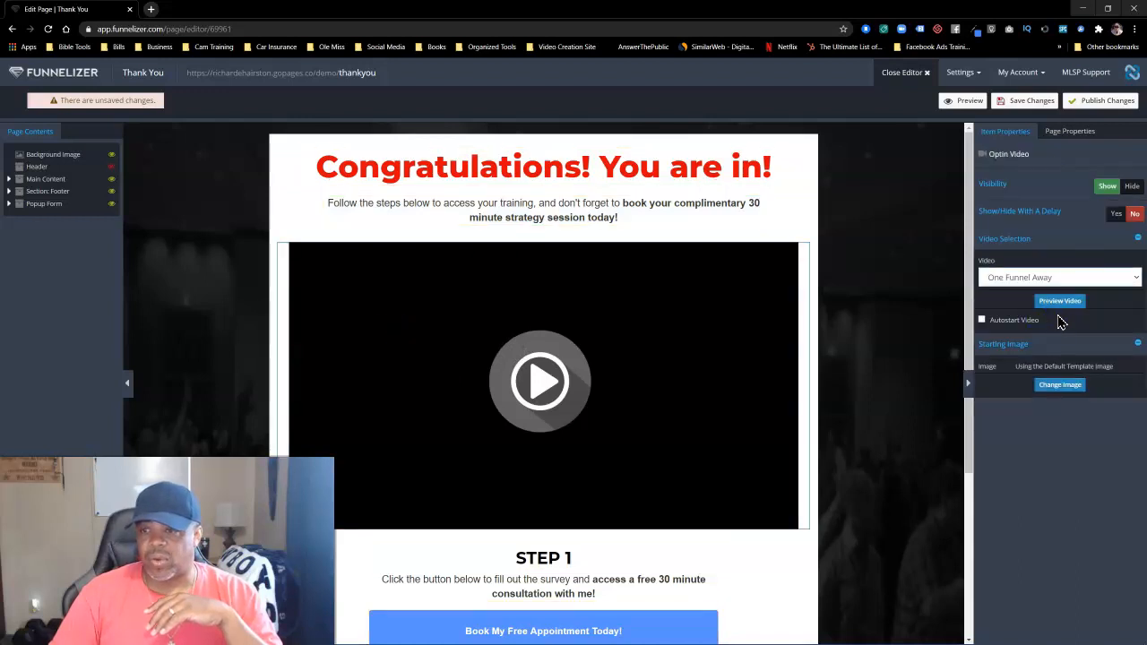
click(1060, 302)
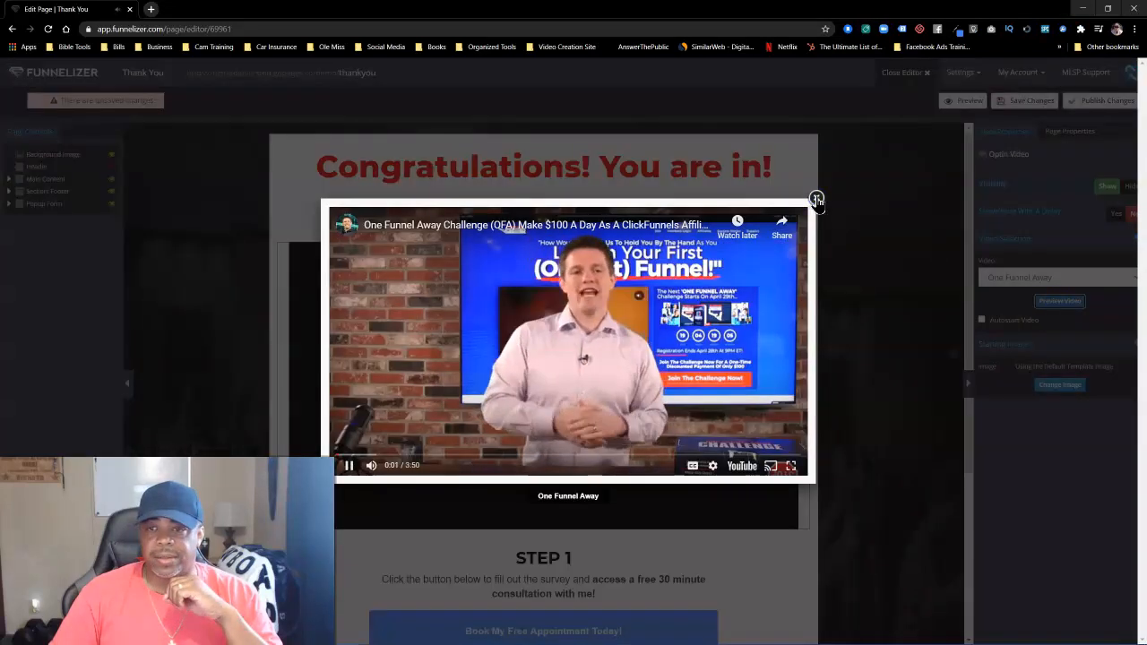
click(816, 199)
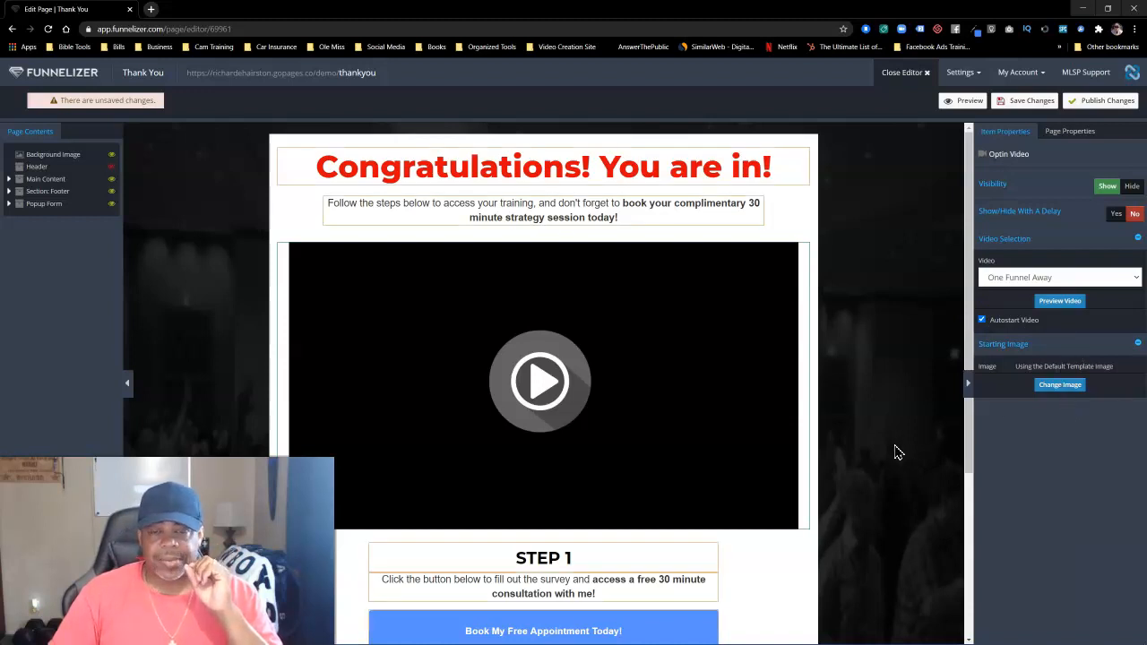
Step: Try hiding the Text item under Main Content and show it again
scroll(375, 322, down, 3)
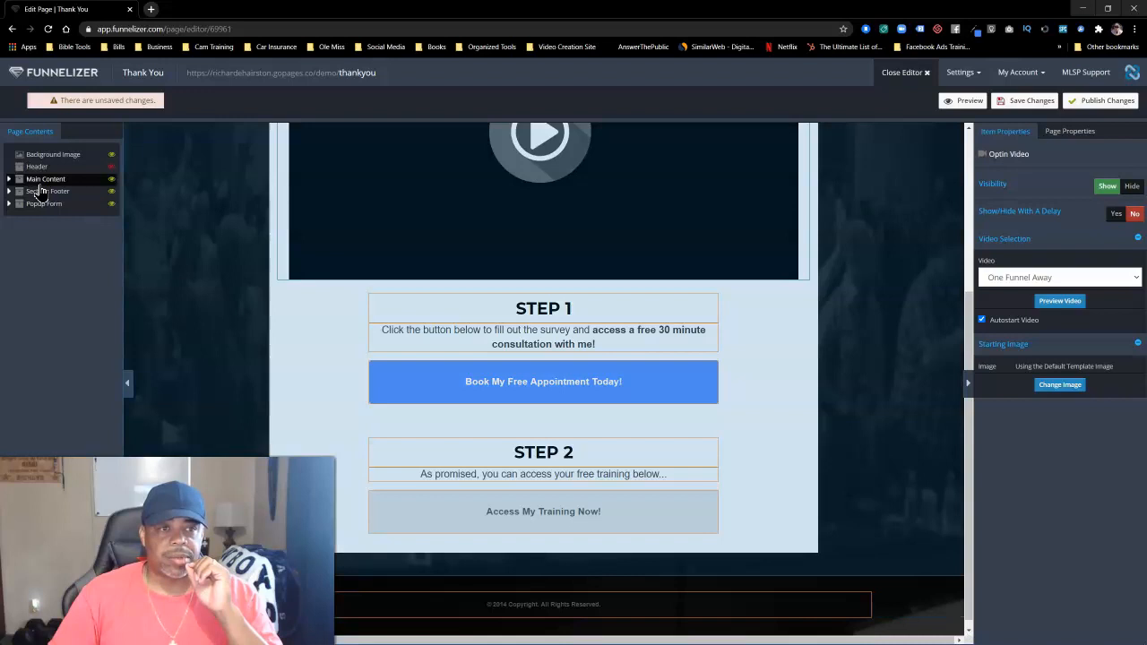
click(10, 180)
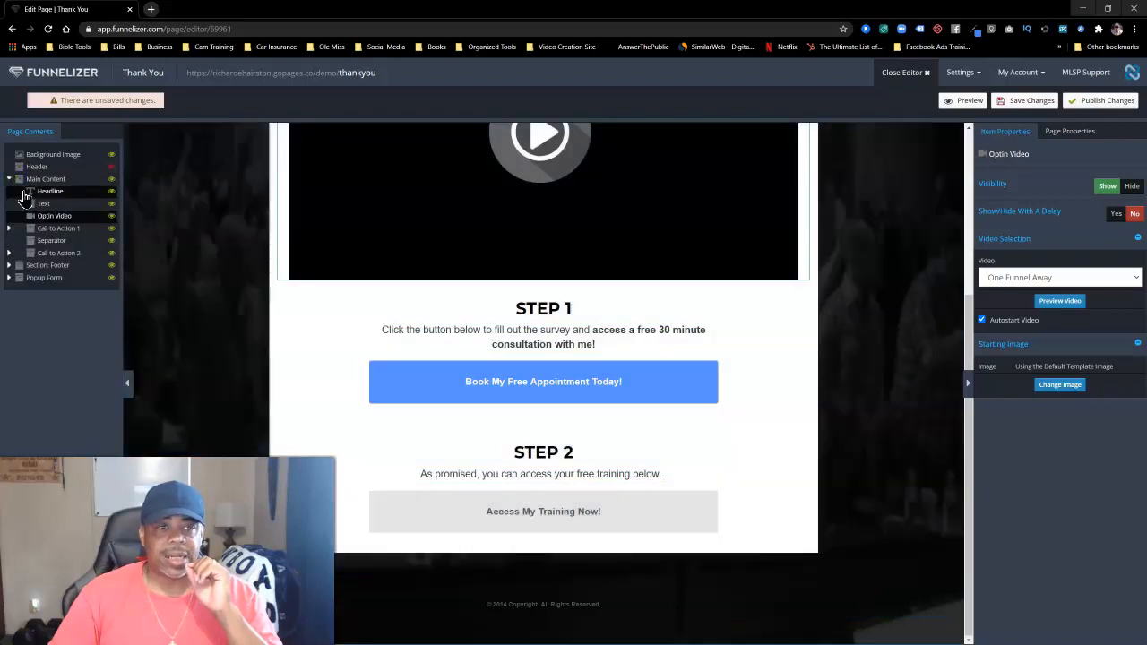
click(111, 205)
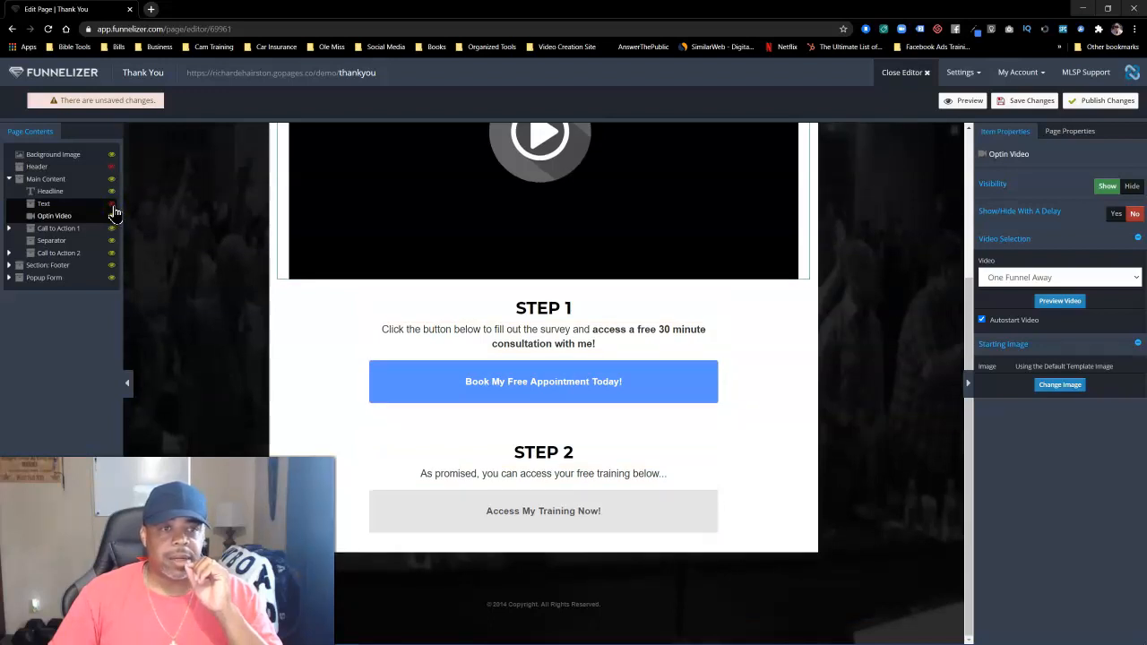
click(112, 206)
scroll(225, 256, up, 3)
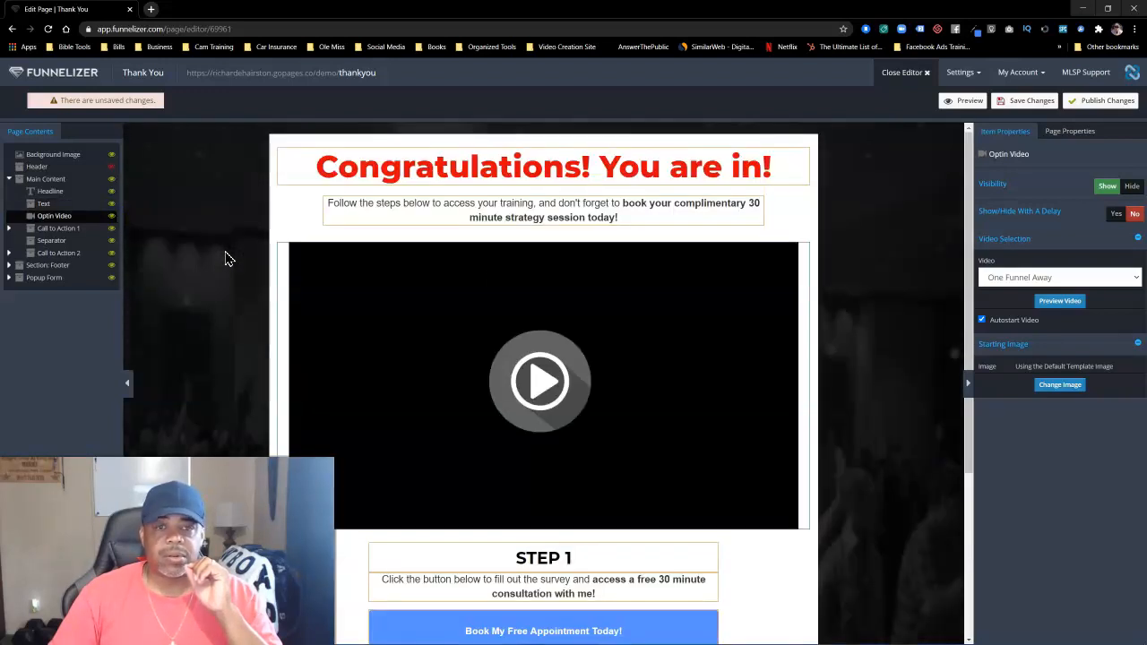
click(112, 206)
click(112, 206)
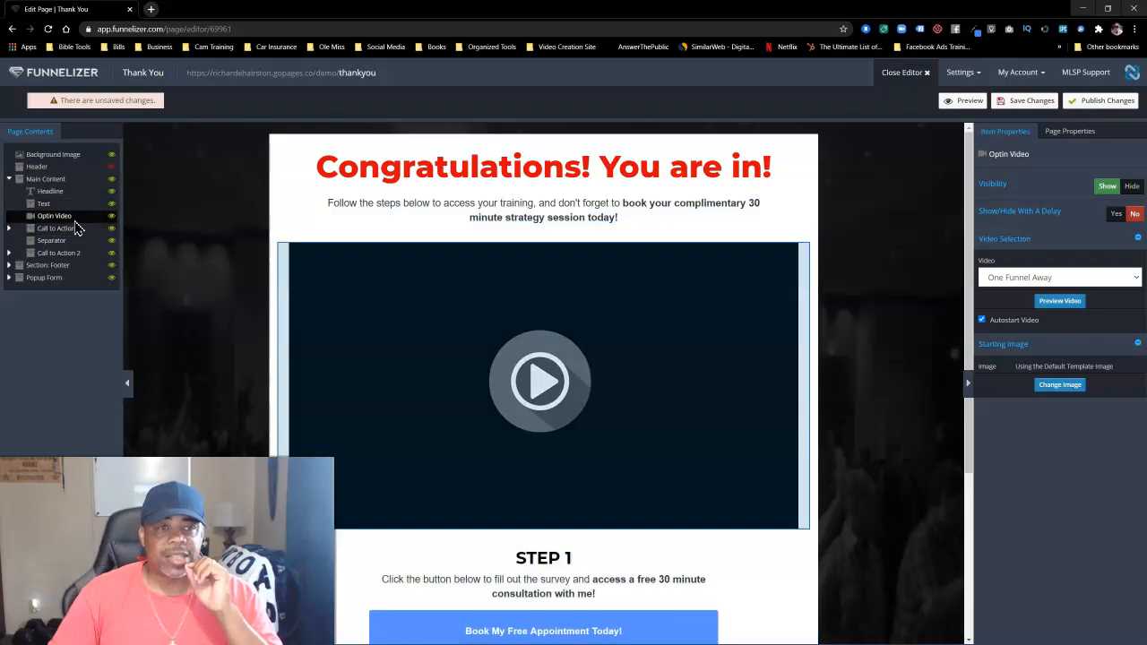
Step: Try hiding the Call to Action 1 section, show it again and look at the items it contains
scroll(200, 260, down, 2)
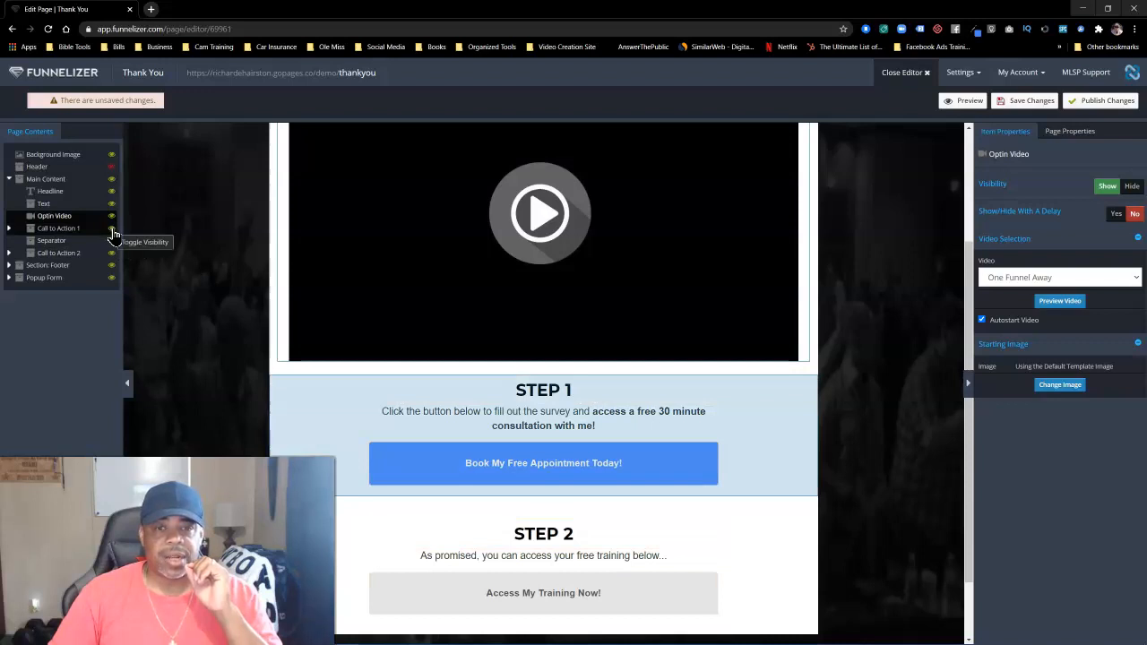
click(113, 231)
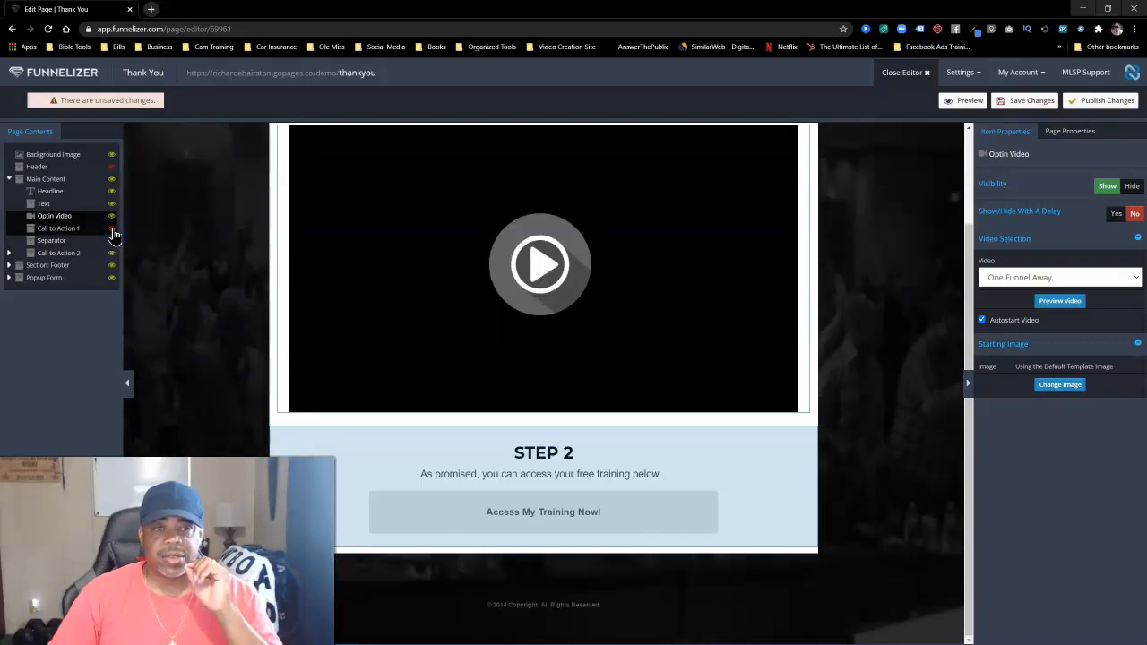
click(112, 231)
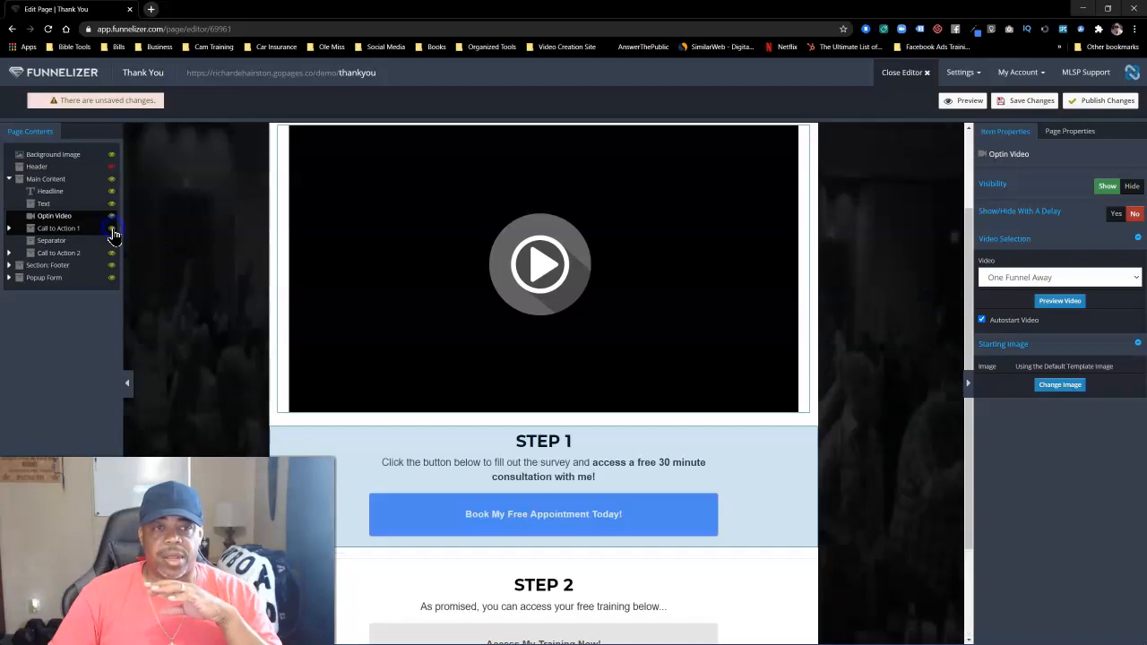
click(9, 229)
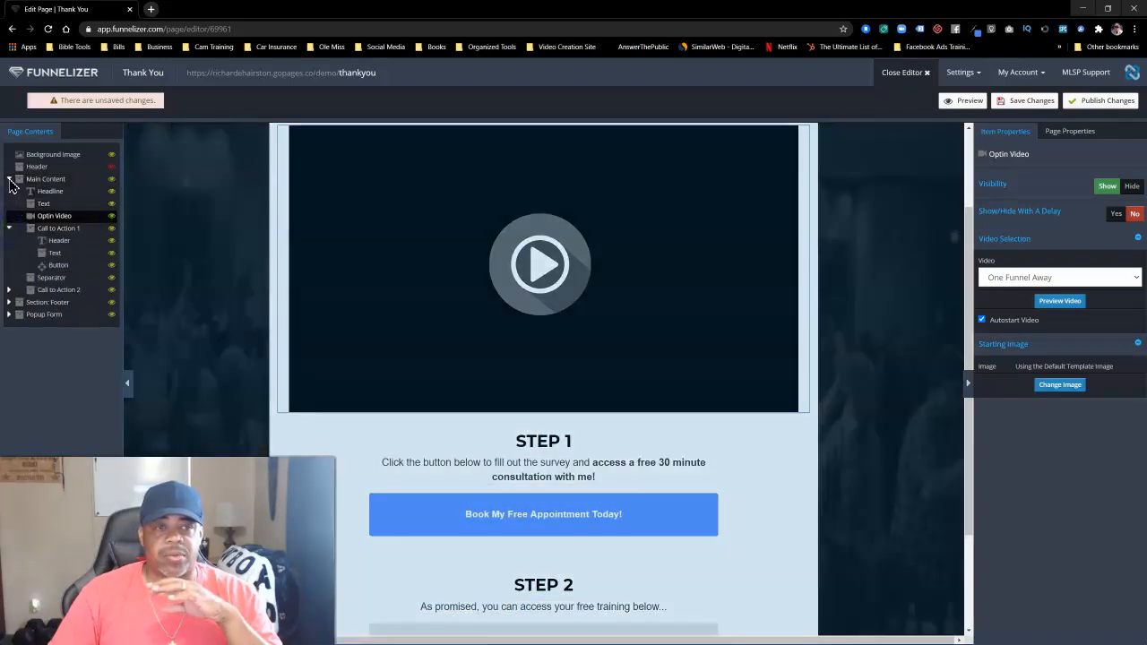
click(10, 180)
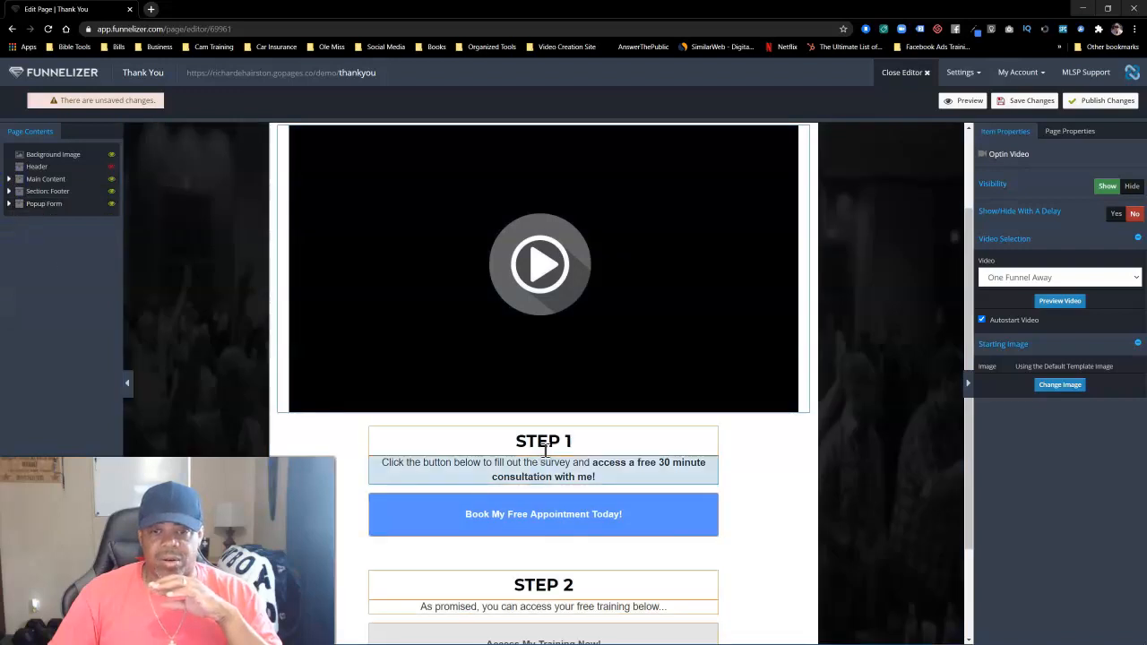
Step: Hide the STEP 1 heading and the consultation text beneath it
click(582, 443)
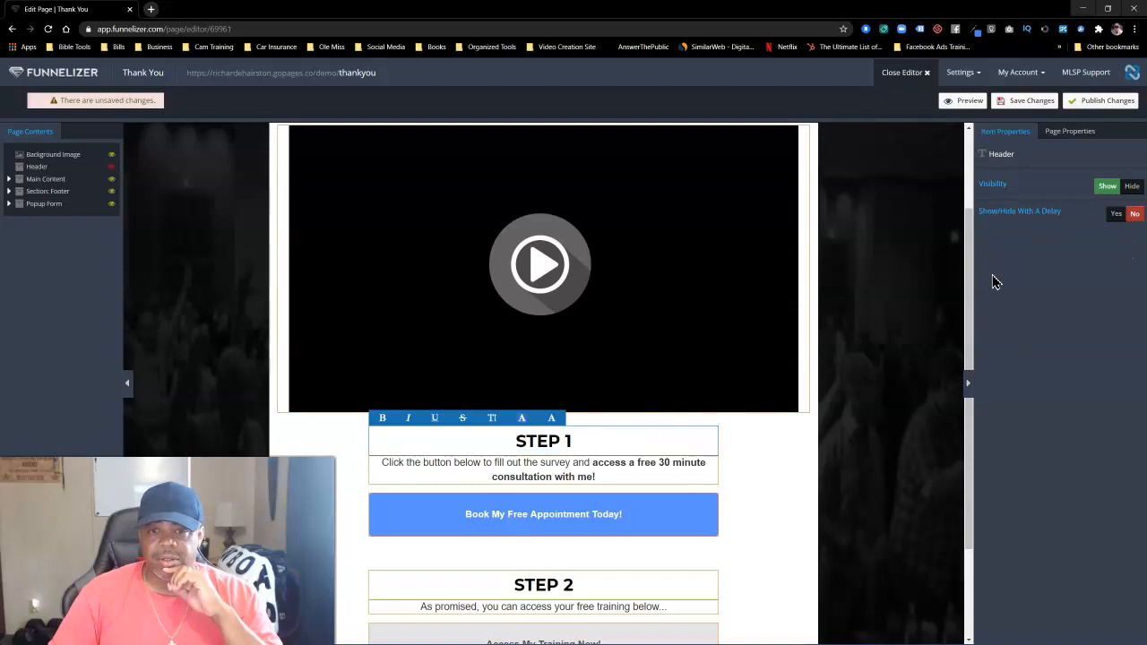
click(1132, 185)
click(624, 436)
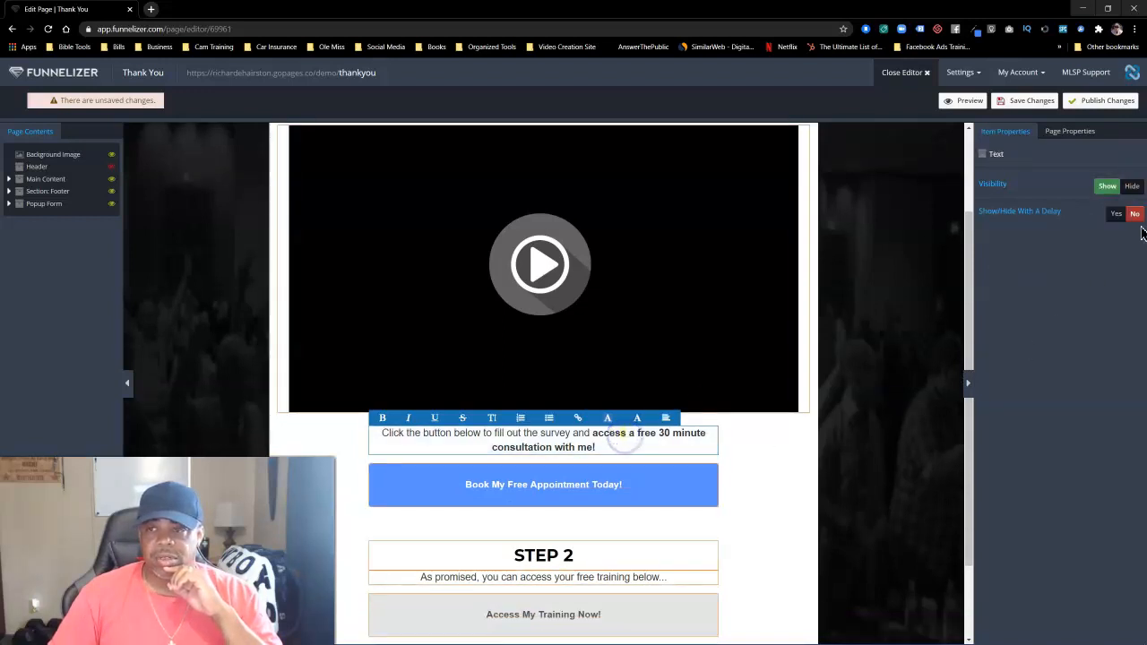
click(1132, 185)
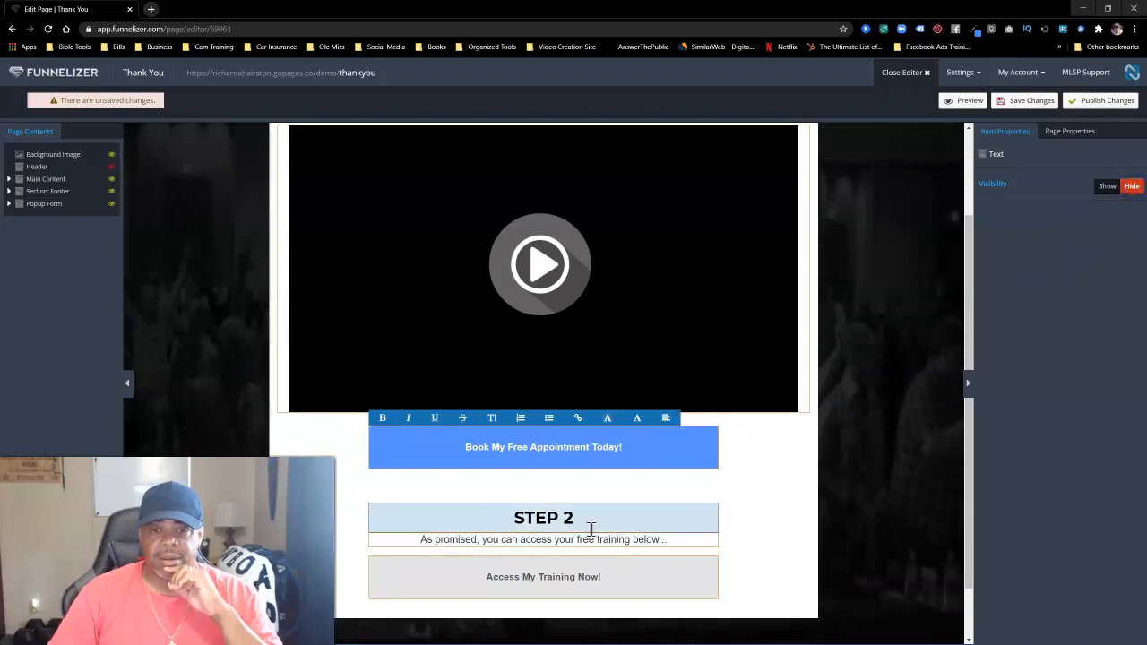
Step: Hide the Call to Action 2 section under Main Content
click(9, 191)
click(9, 191)
click(9, 178)
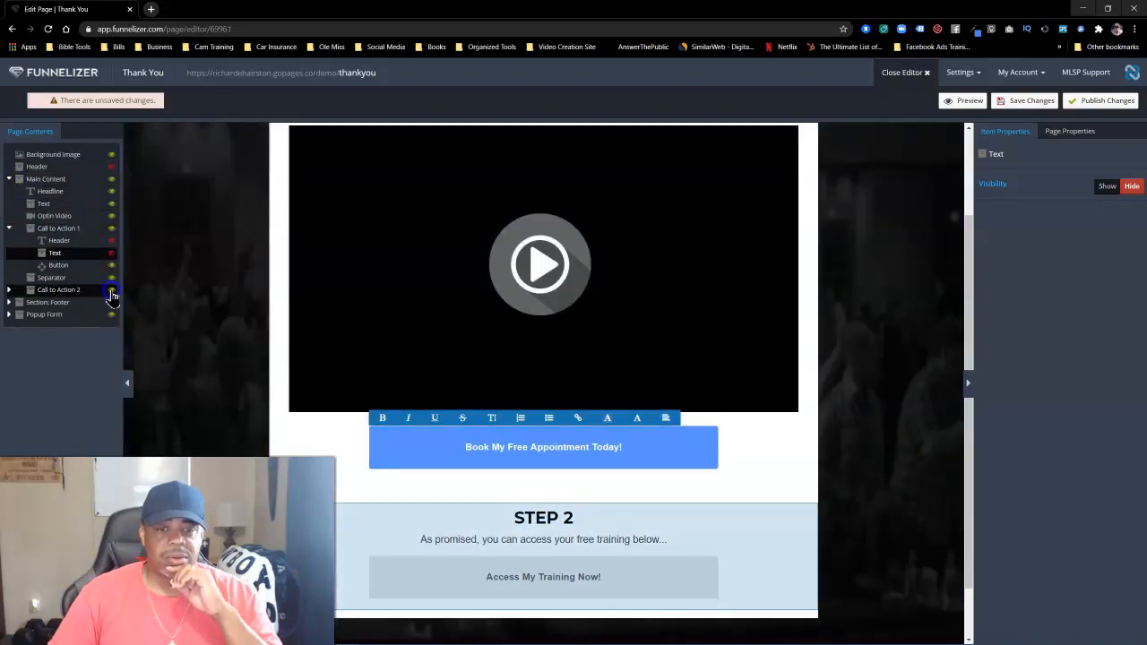
click(111, 291)
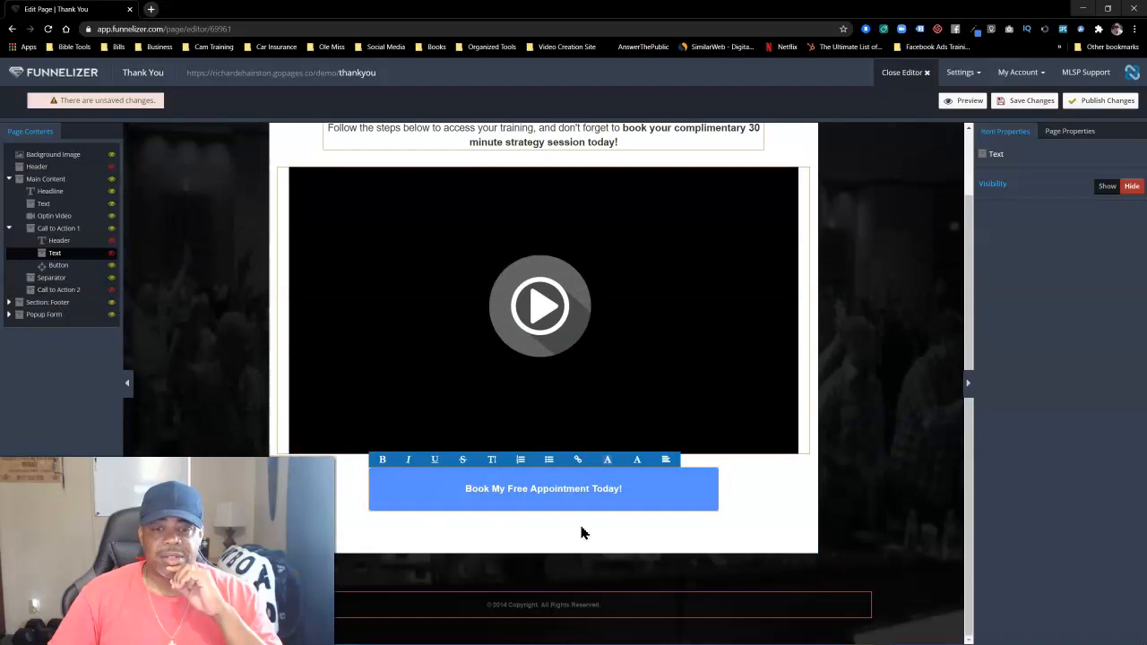
Step: Change the year in the footer copyright line to 2020 and apply a different foreground color to the line
click(511, 607)
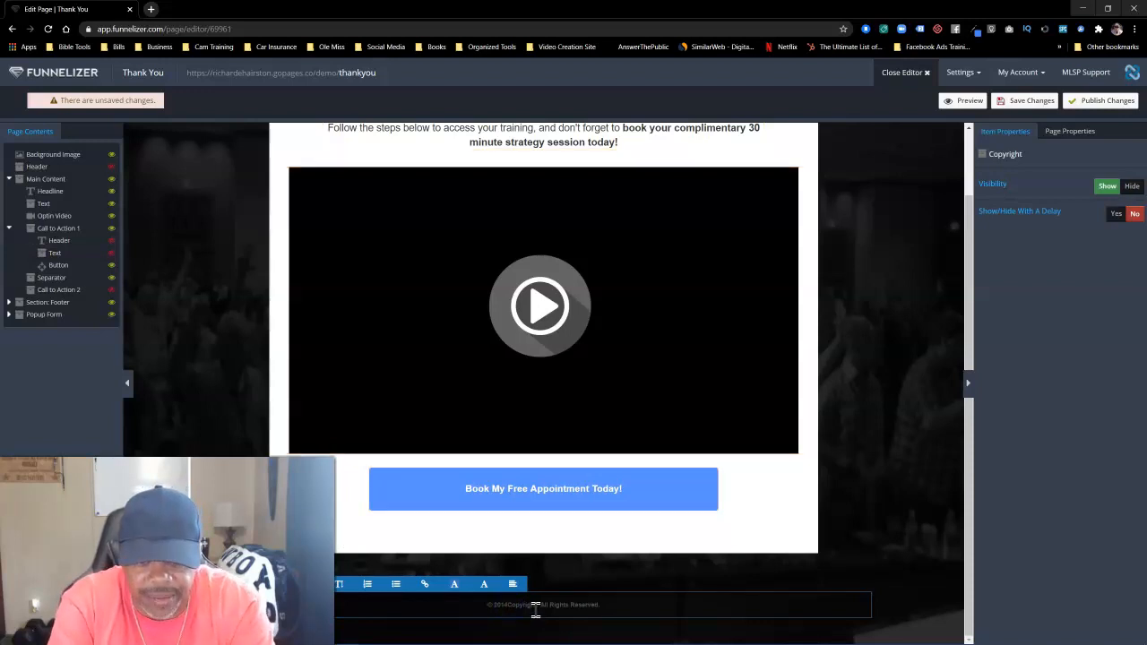
text(20)
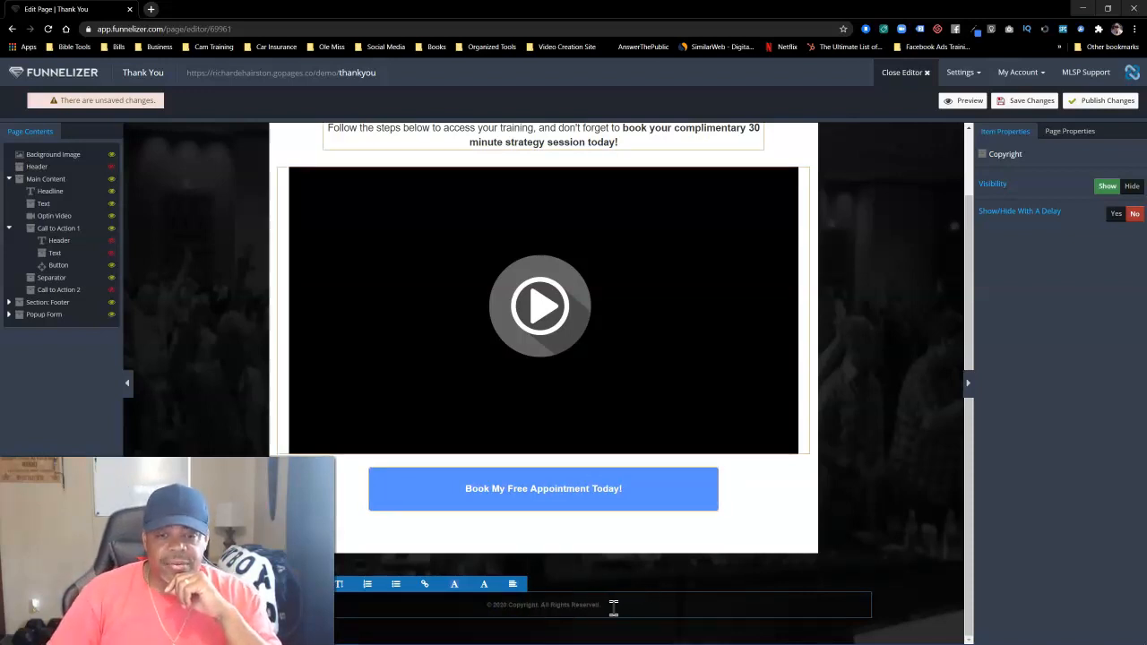
drag(609, 606, 487, 608)
click(482, 584)
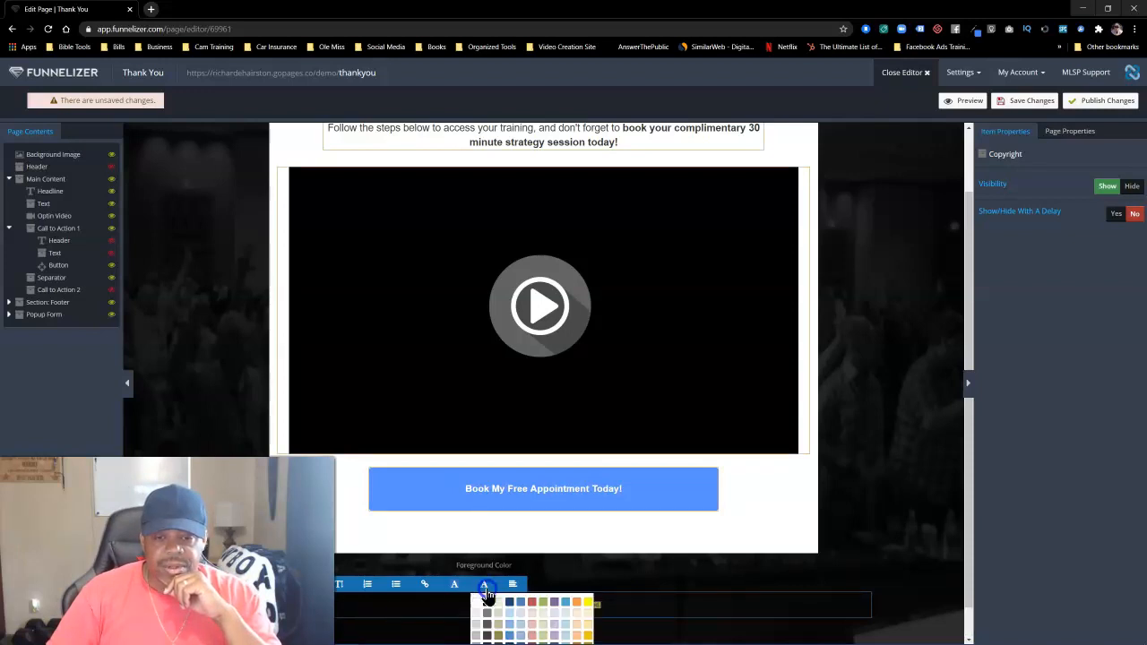
click(483, 611)
click(638, 611)
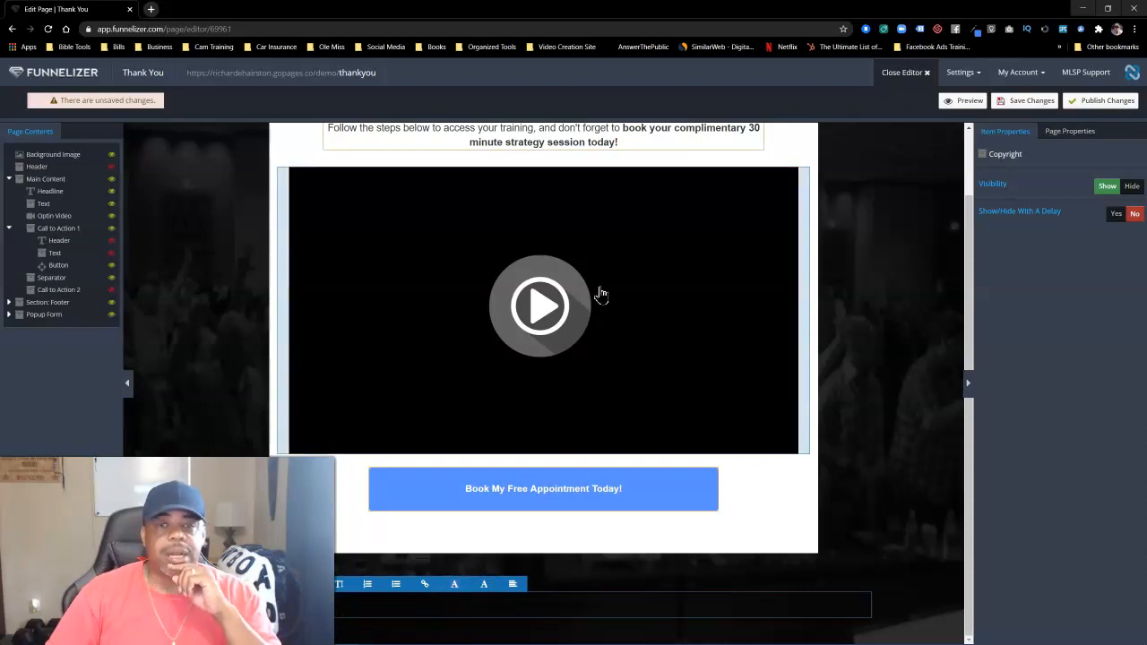
Step: Change the text of the Call to Action 1 button below the video to "Get Started!"
scroll(761, 381, up, 1)
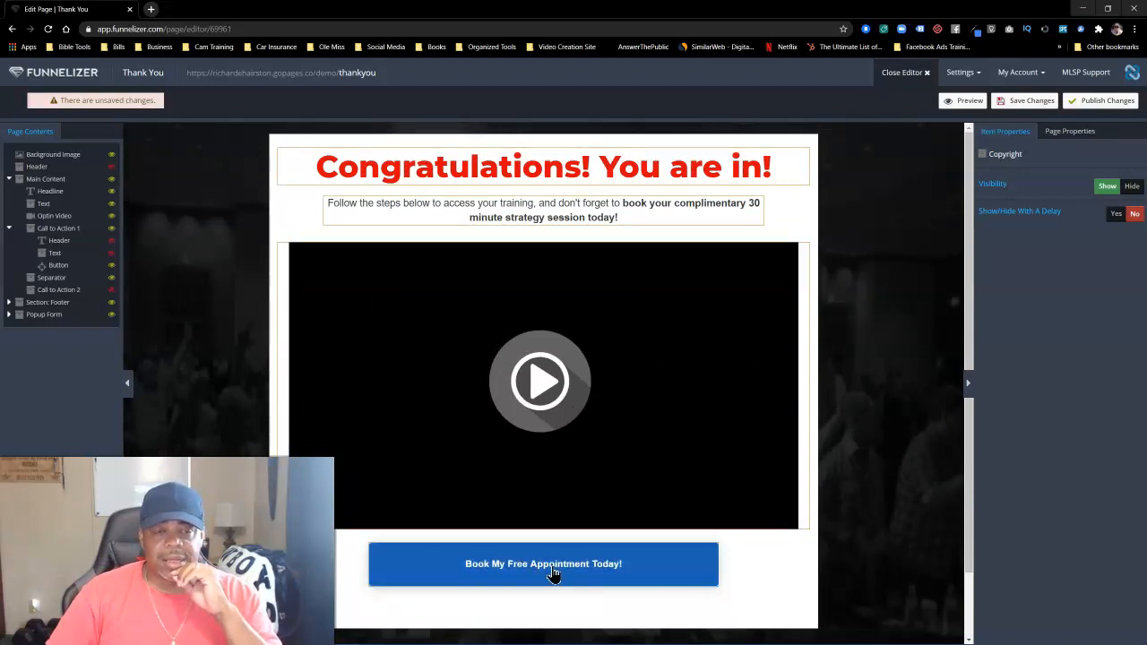
click(633, 574)
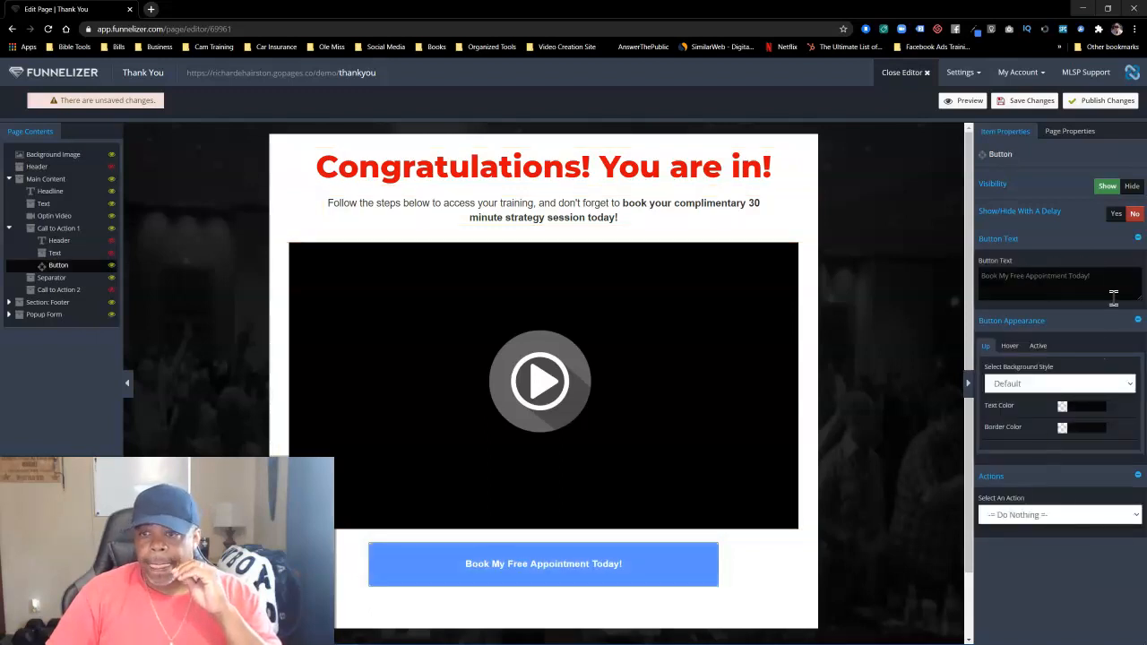
drag(1101, 278, 980, 278)
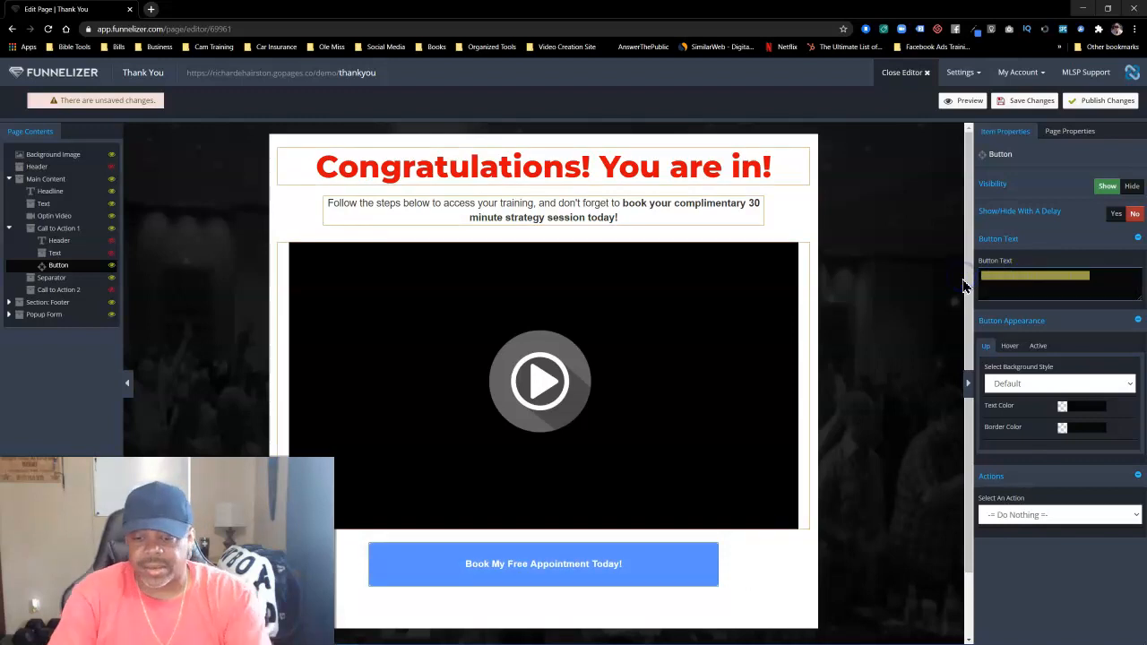
text(Get)
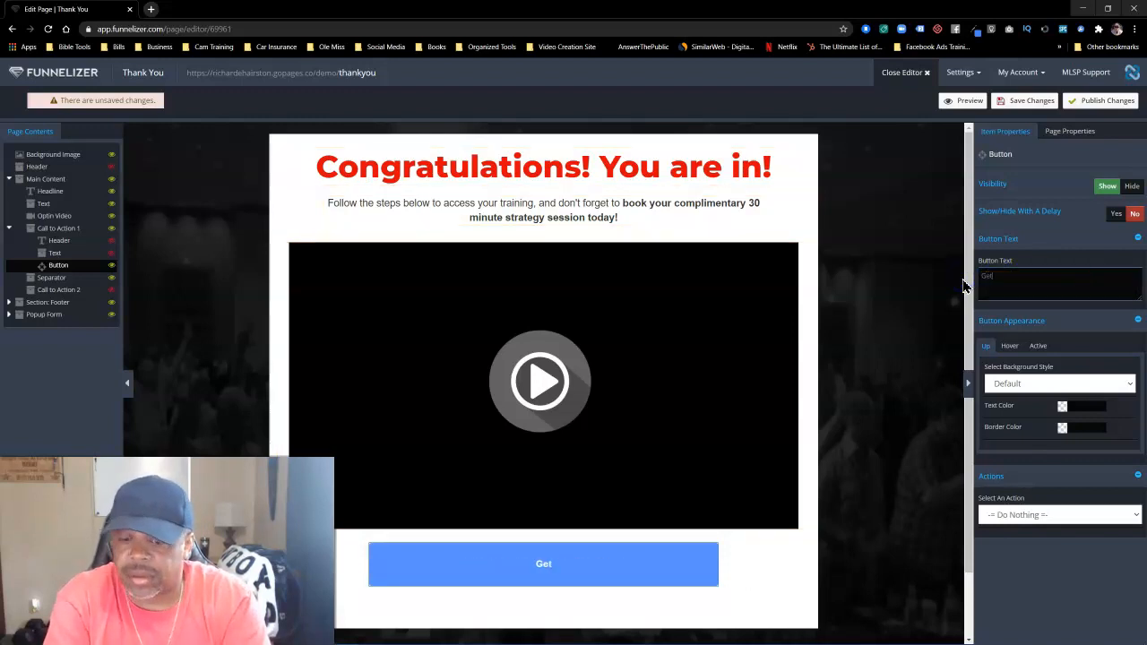
text( Starte)
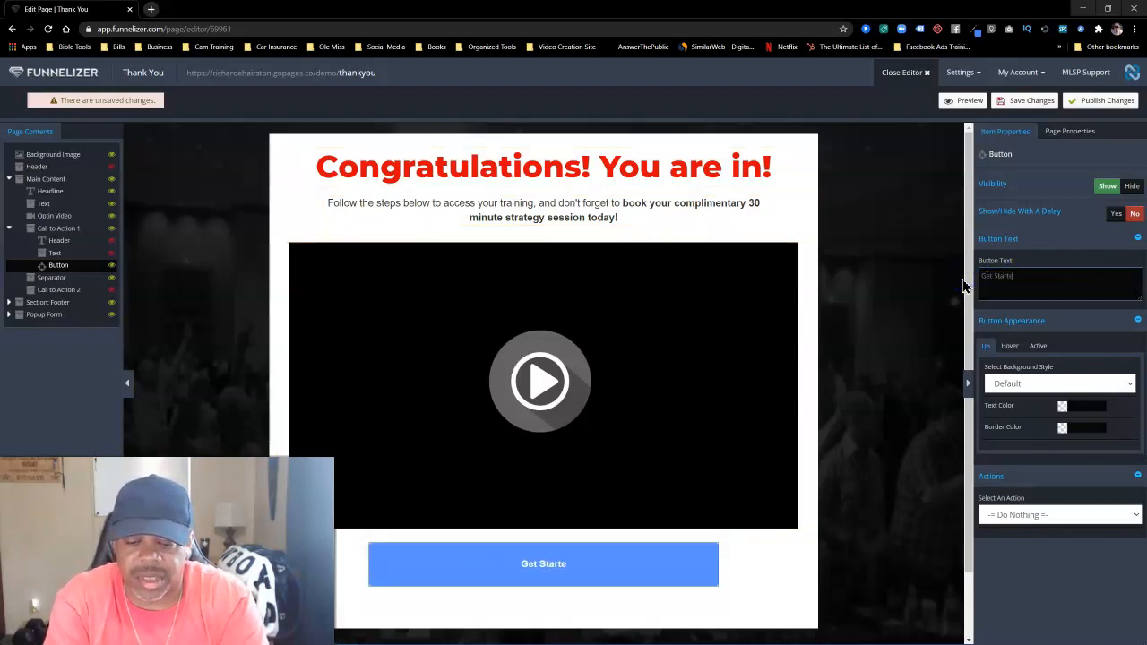
text(d!)
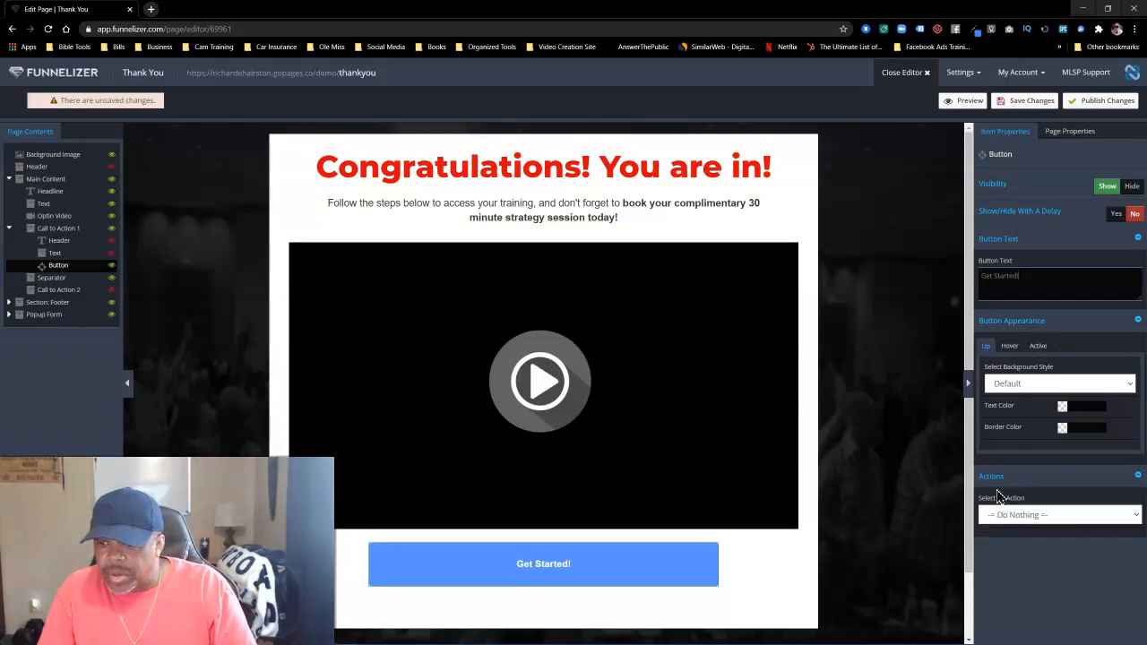
click(1027, 520)
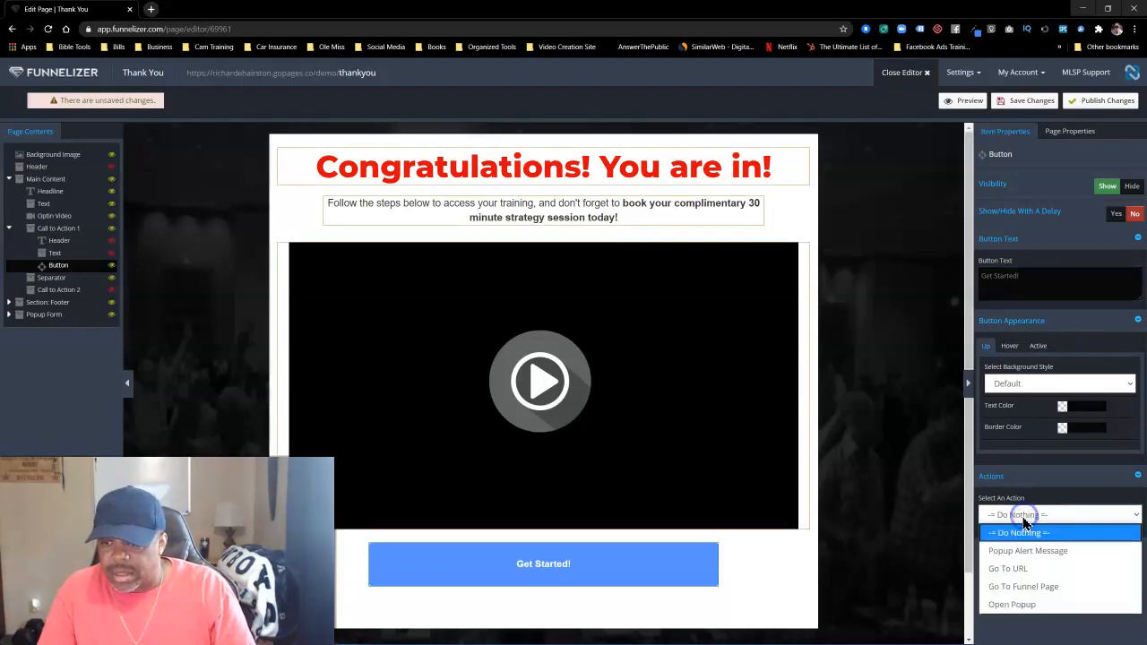
click(1015, 571)
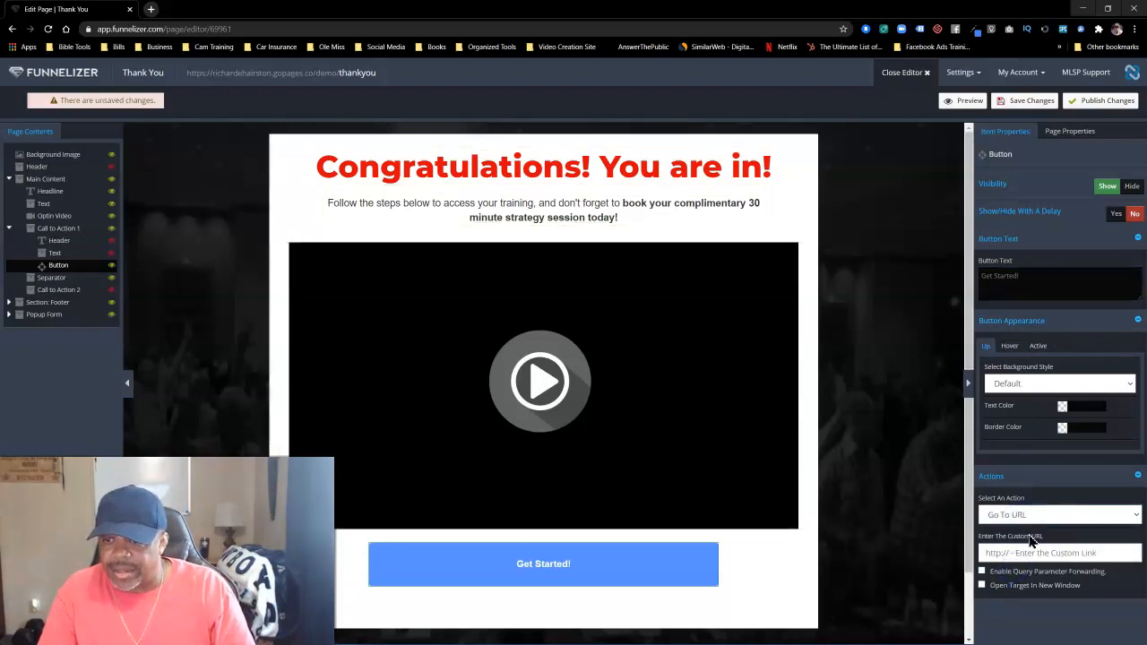
click(1020, 550)
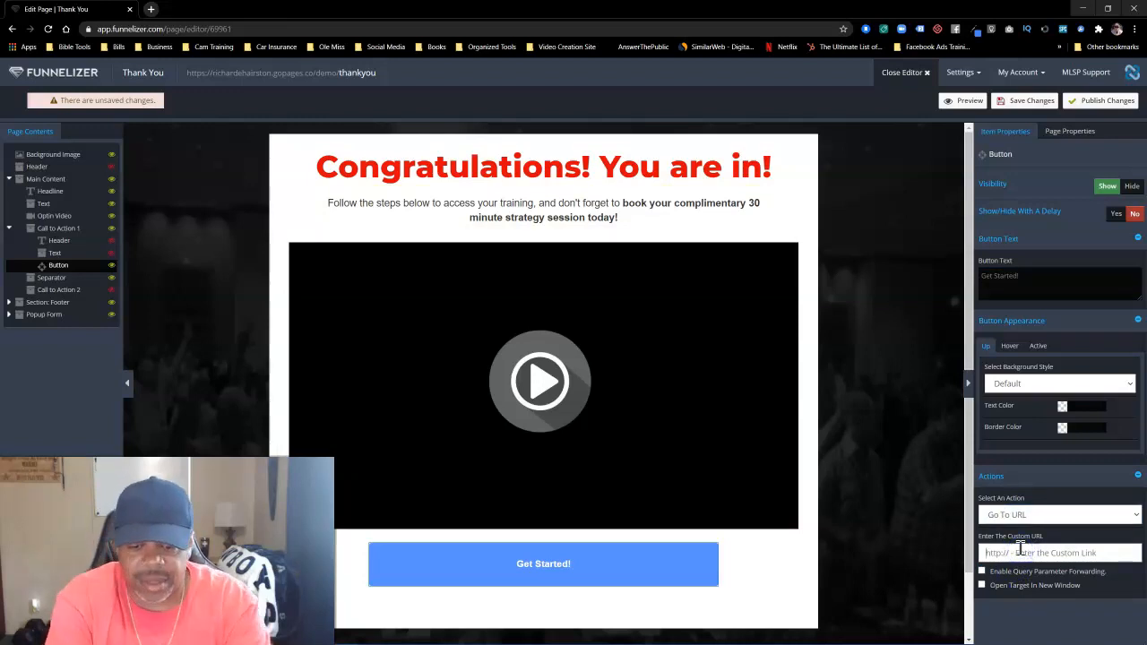
text(https://google)
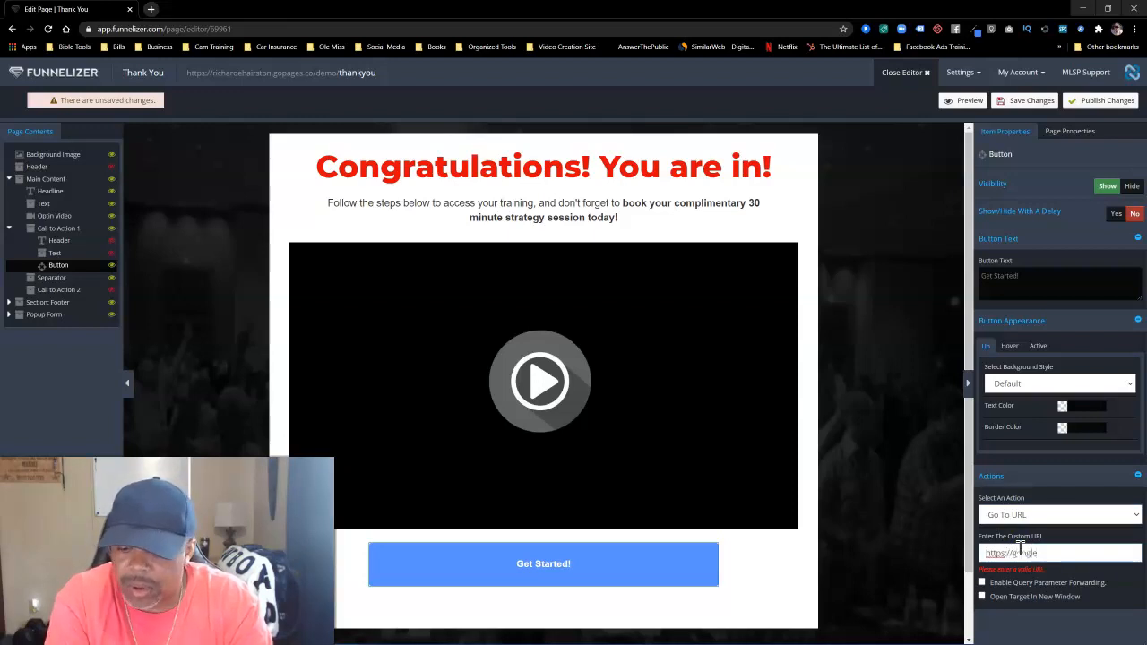
text(.com)
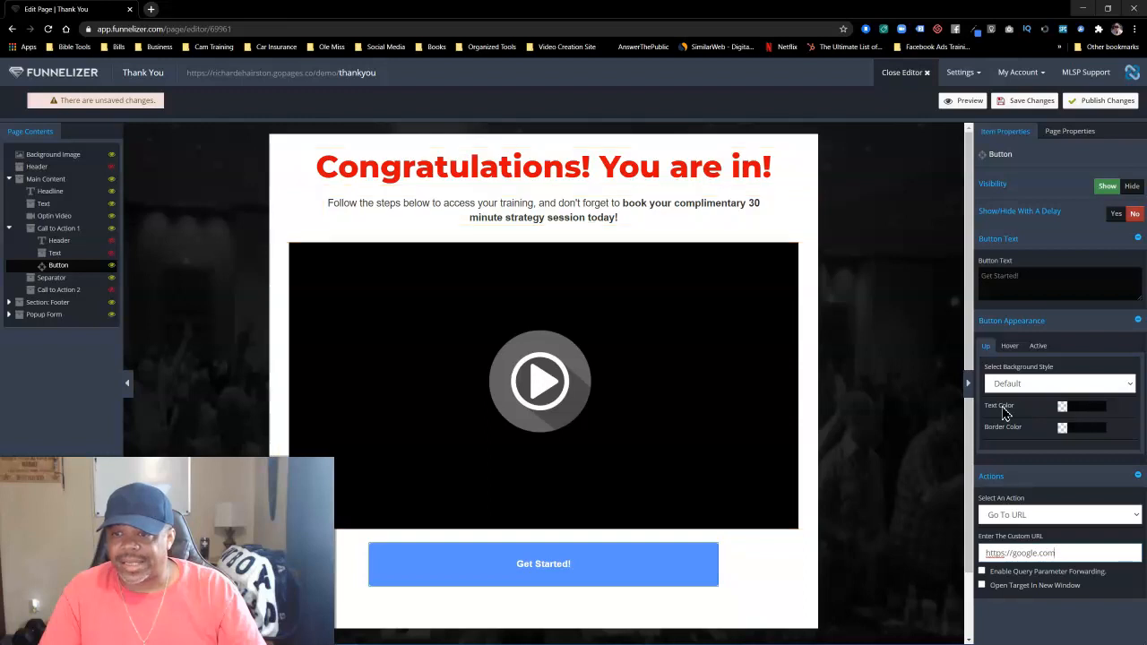
Step: Look at the button's background style options and its Hover appearance settings
click(1036, 383)
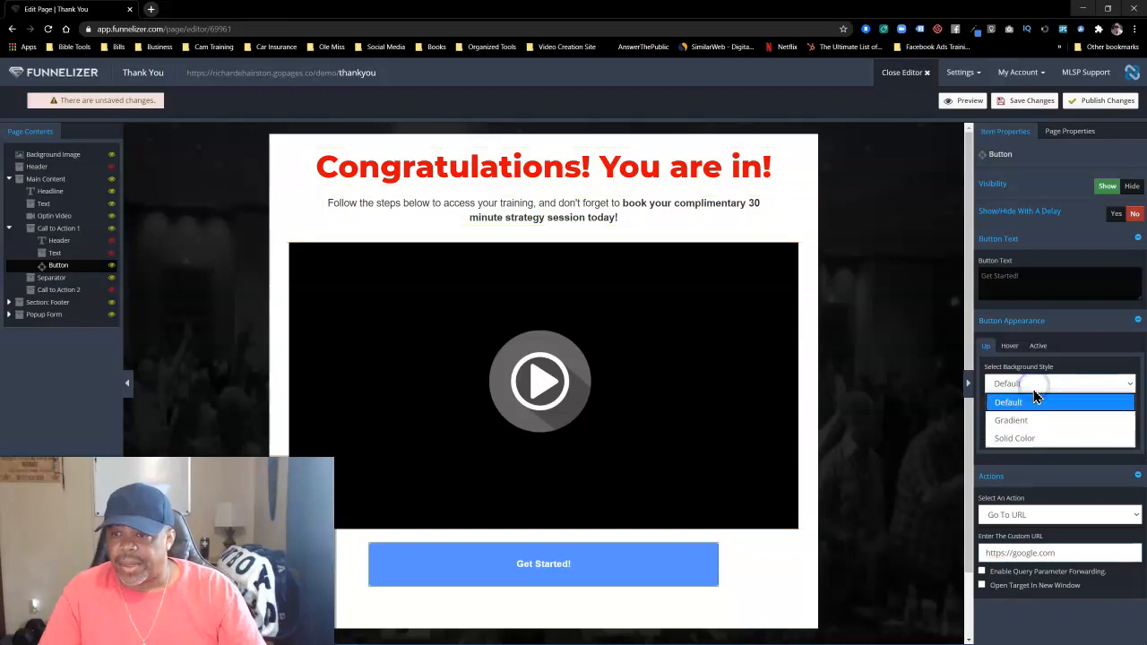
click(1070, 381)
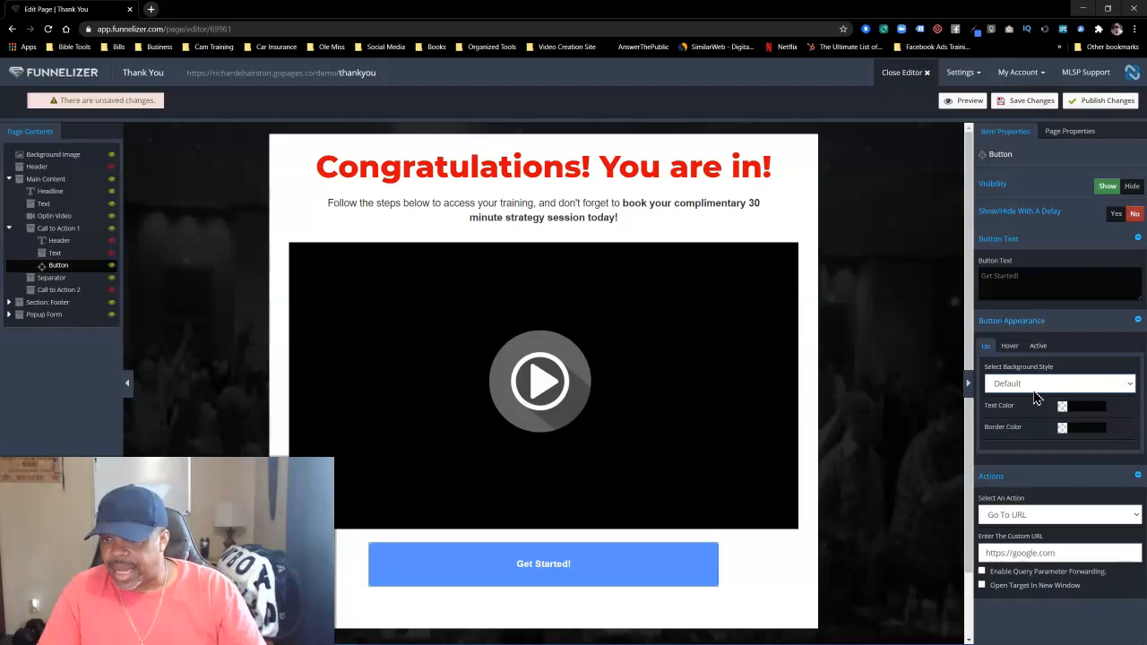
click(1011, 348)
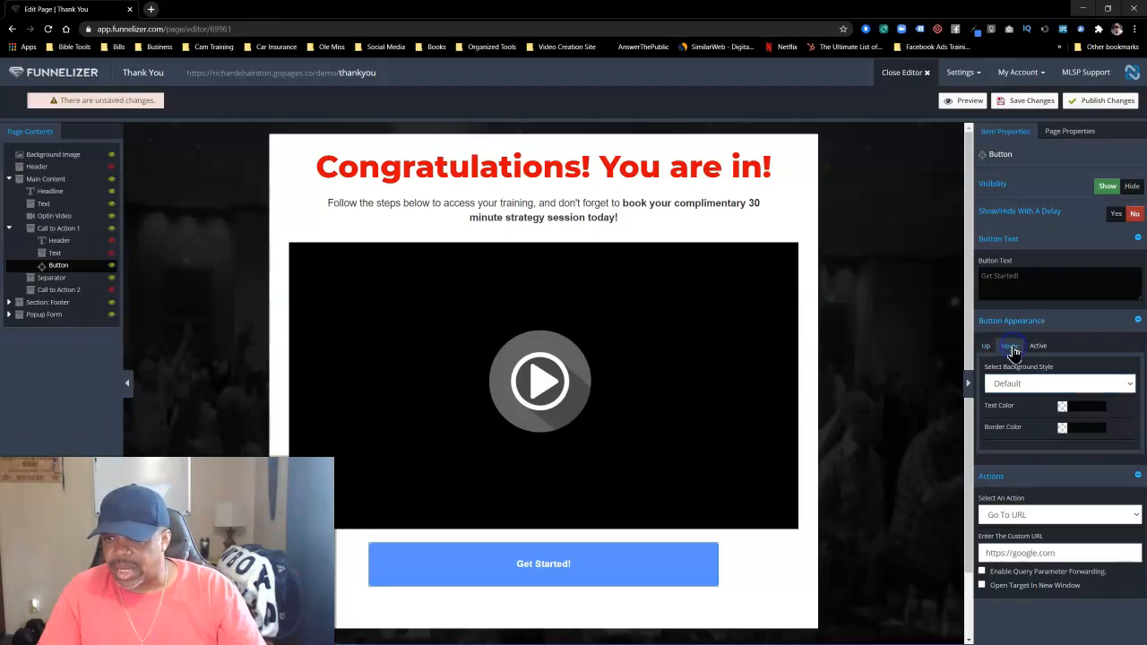
click(985, 346)
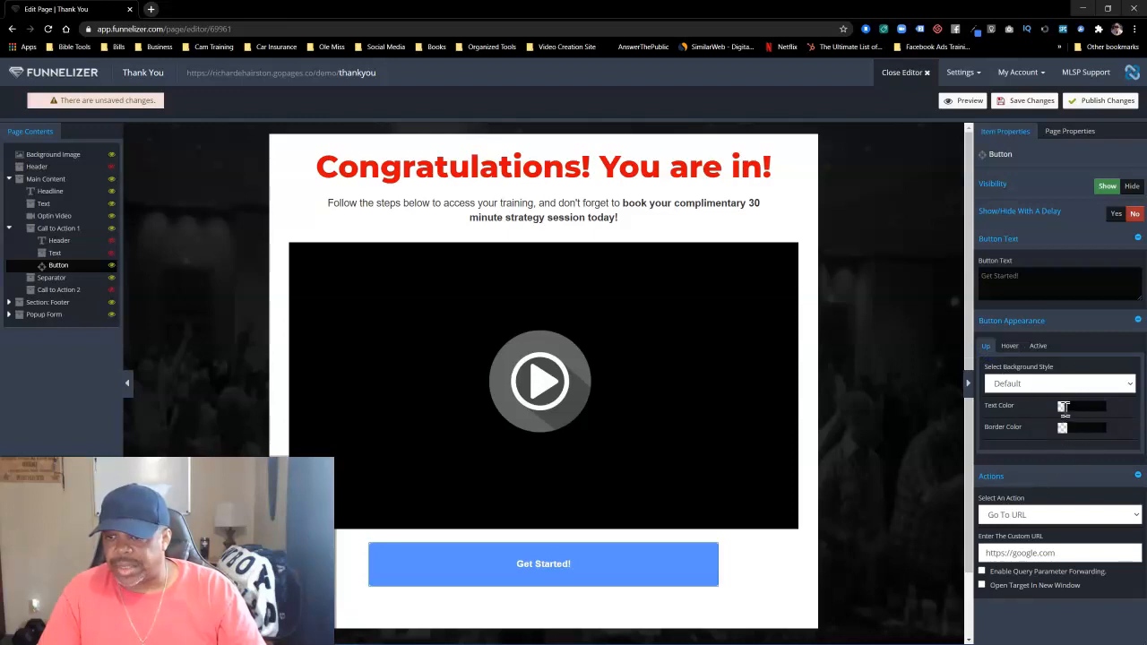
Step: Try red #d10f0f as the button's text color in the Up state
click(1062, 406)
click(1109, 324)
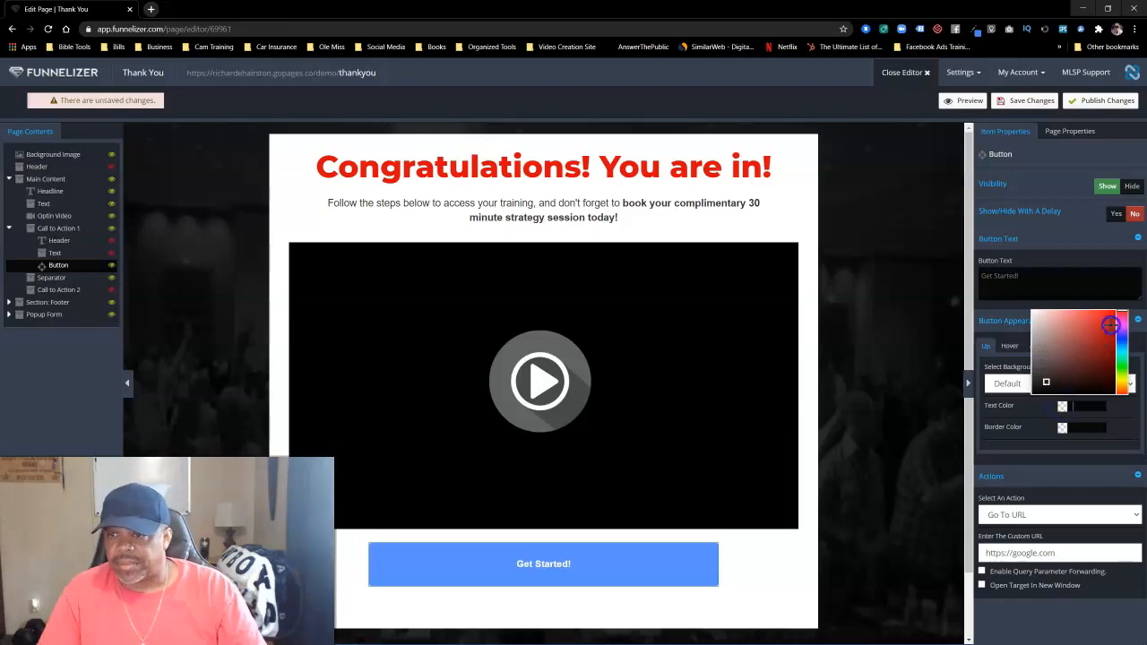
click(1021, 412)
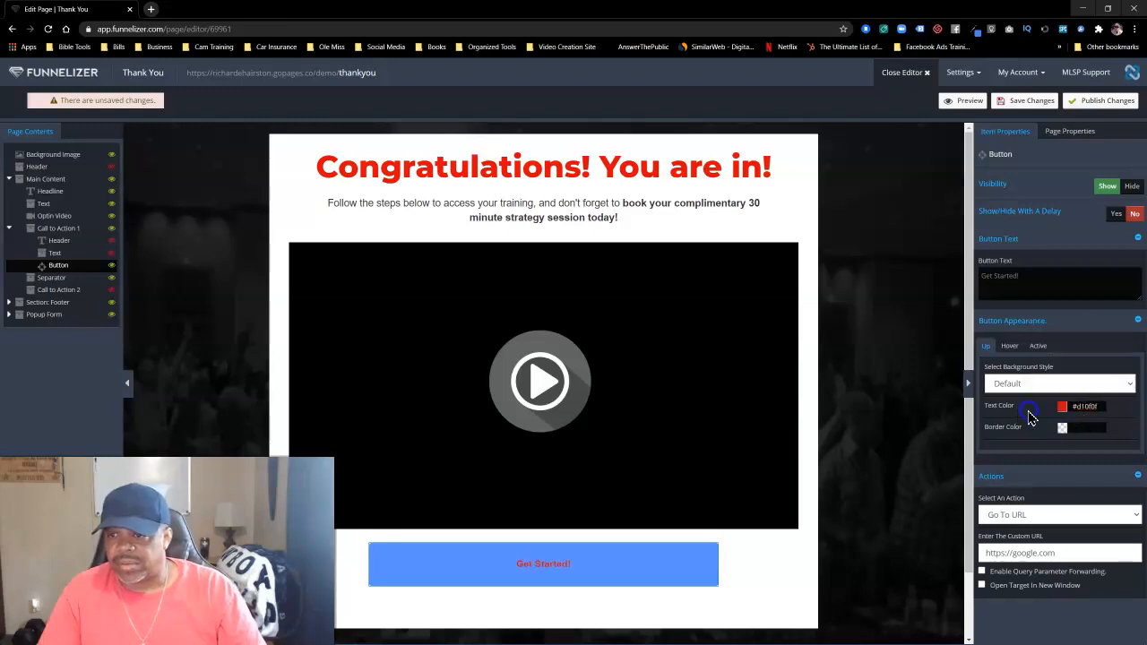
Step: Set the button's text color in the Up state to the near-white #f7f4f4
click(1067, 406)
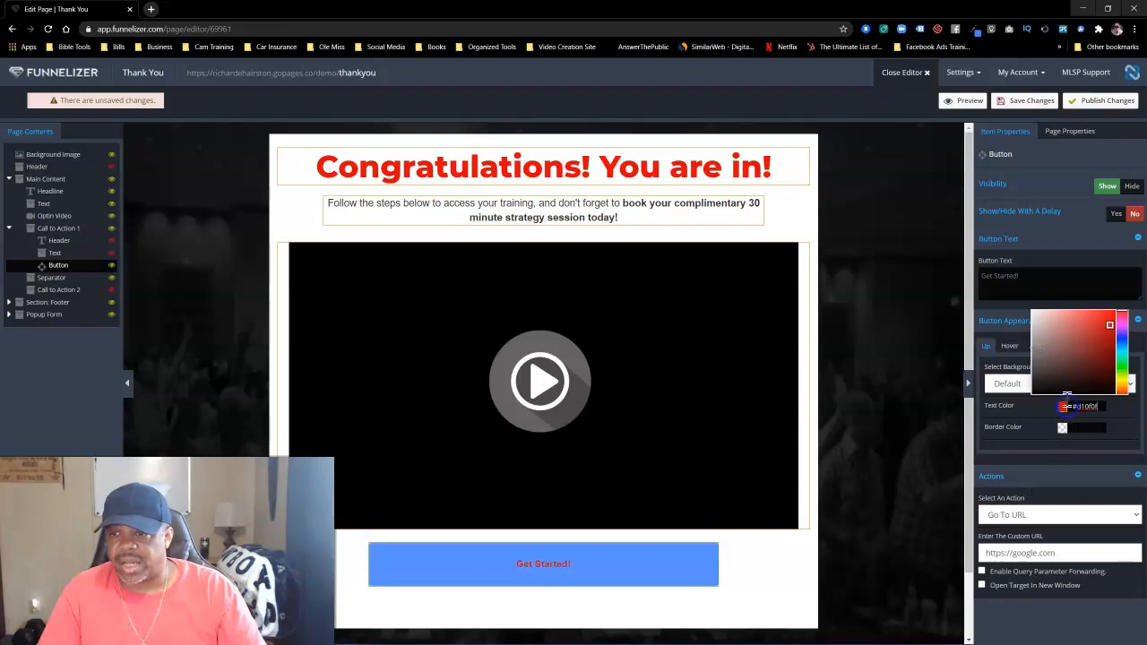
click(1033, 313)
click(1119, 422)
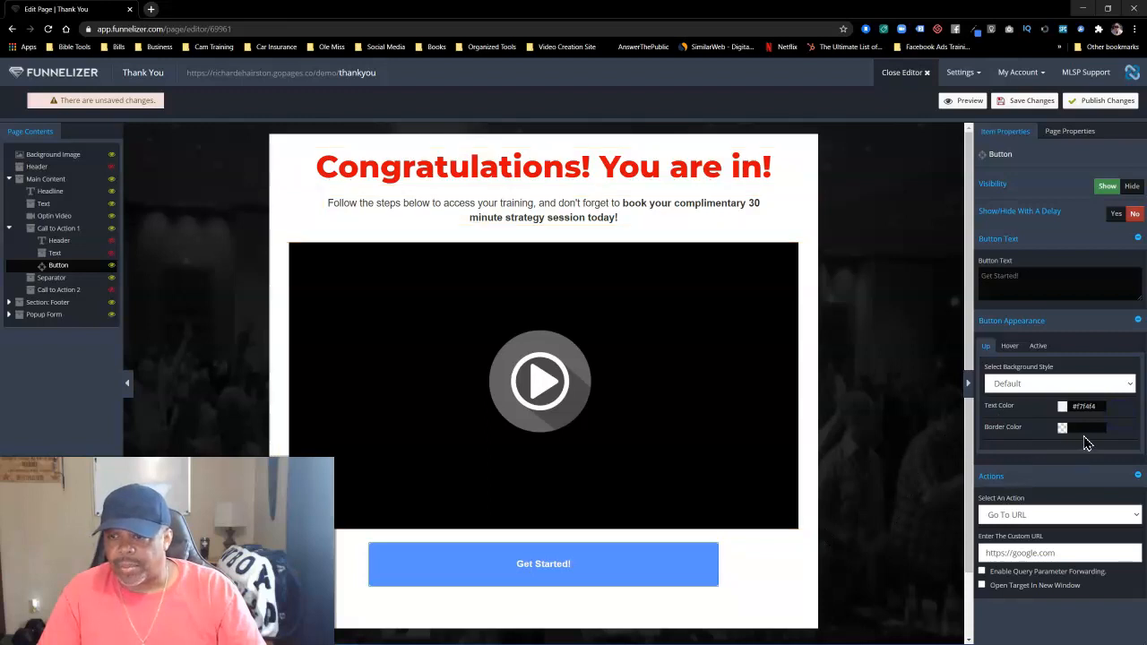
Step: Try red #f01818 as the button's border color in the Up state
click(1062, 427)
click(1108, 338)
click(1032, 448)
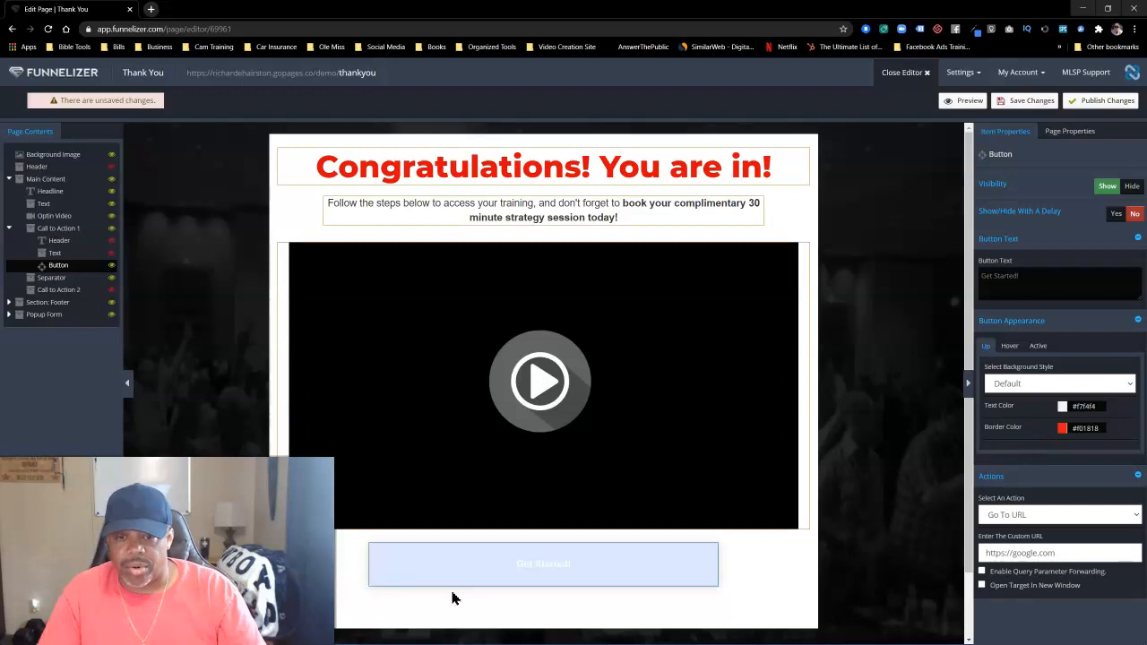
Step: Set the button's border color in the Up state to the near-white #fcf7f7
click(1063, 428)
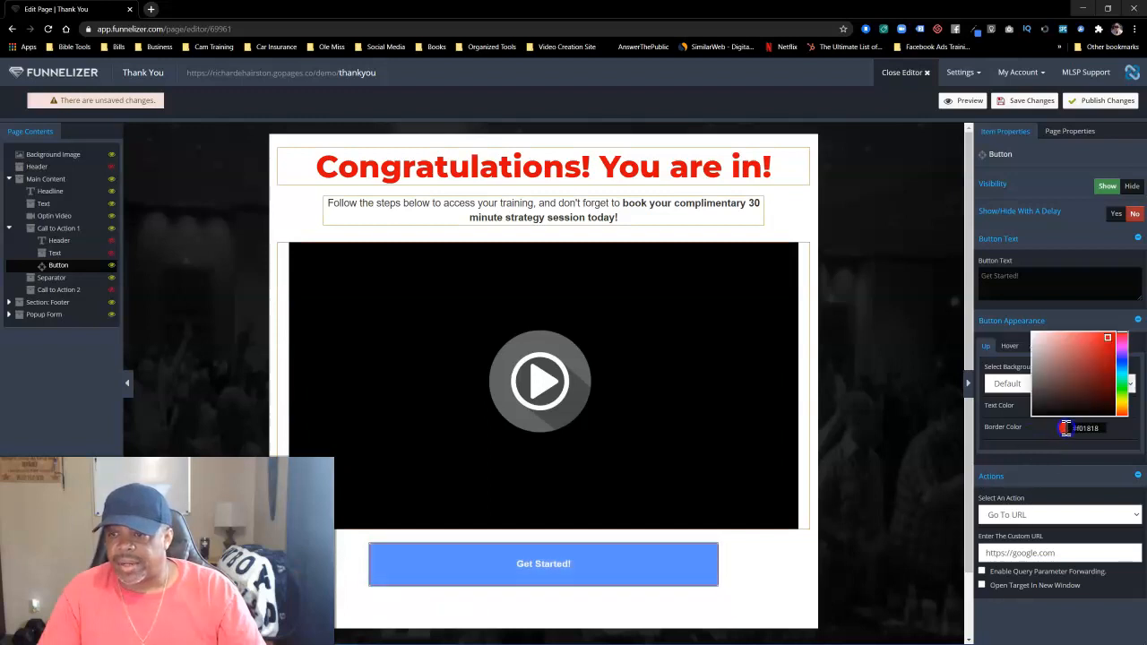
click(1035, 334)
click(1120, 441)
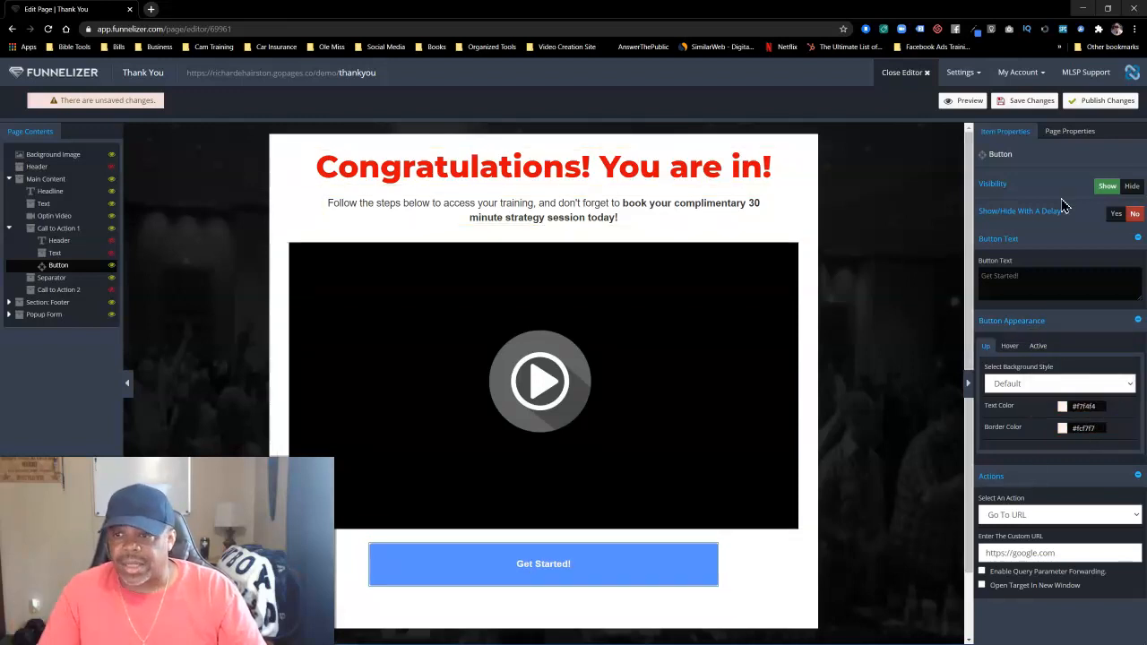
Step: Try the Solid Color background style for the button's Active state and switch it to Gradient
click(1039, 348)
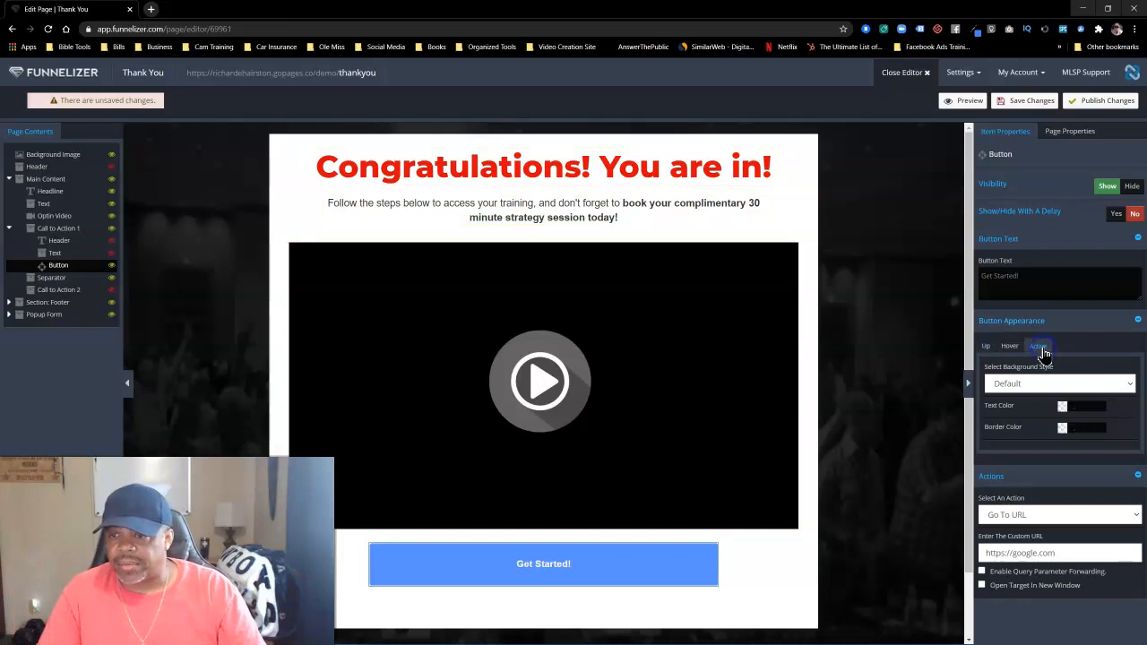
click(1043, 384)
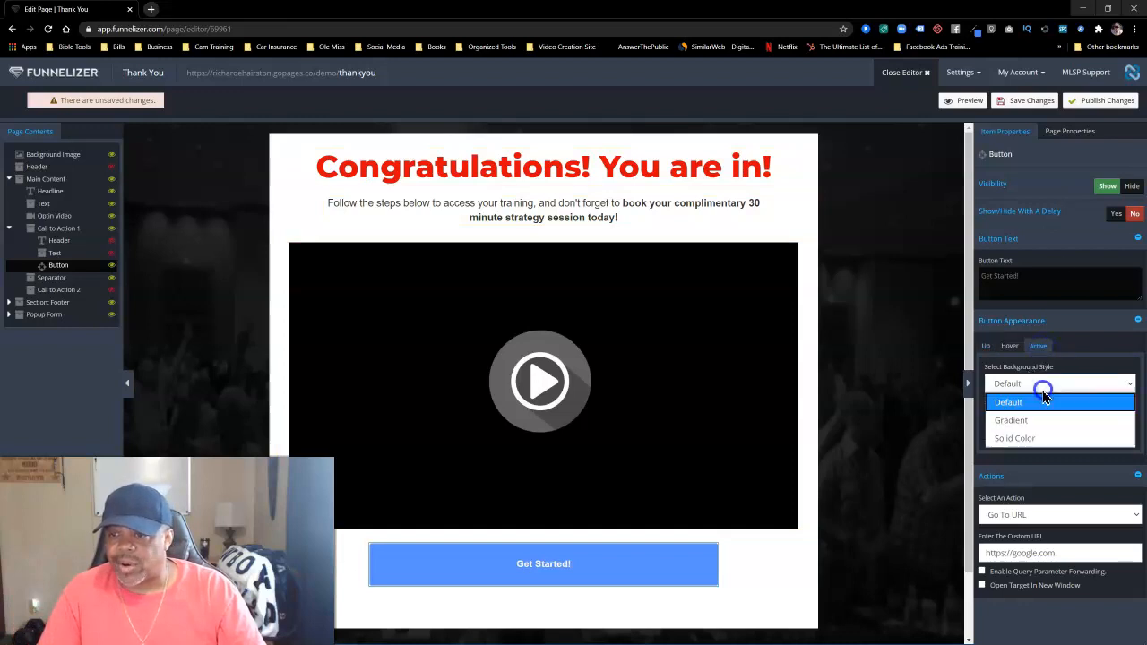
click(1031, 438)
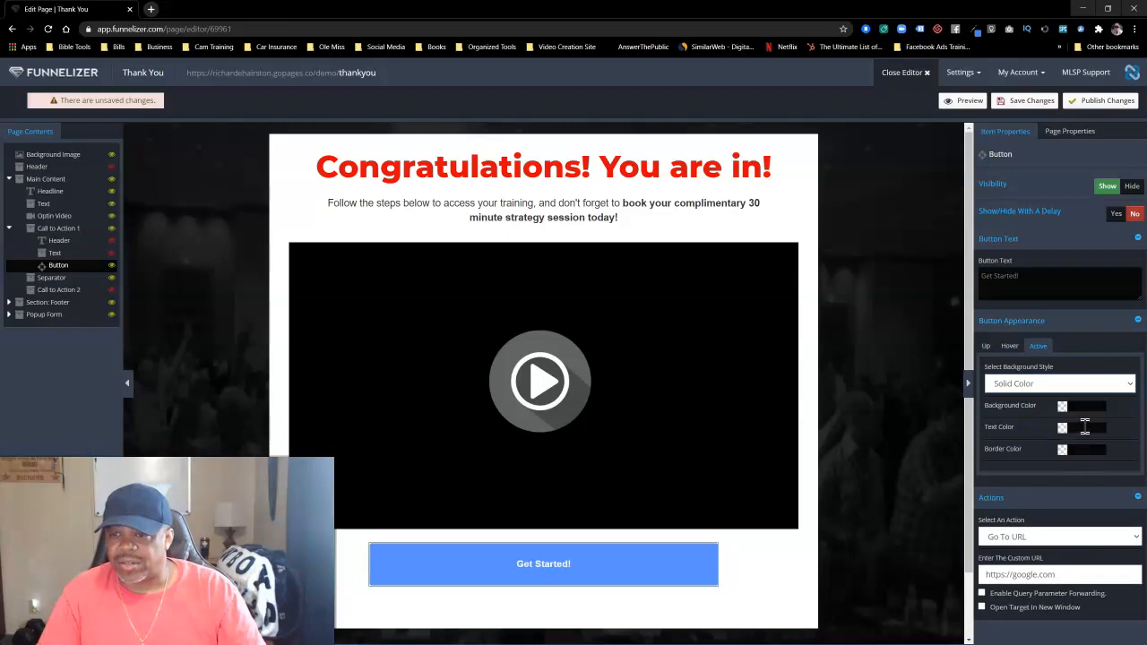
click(1027, 381)
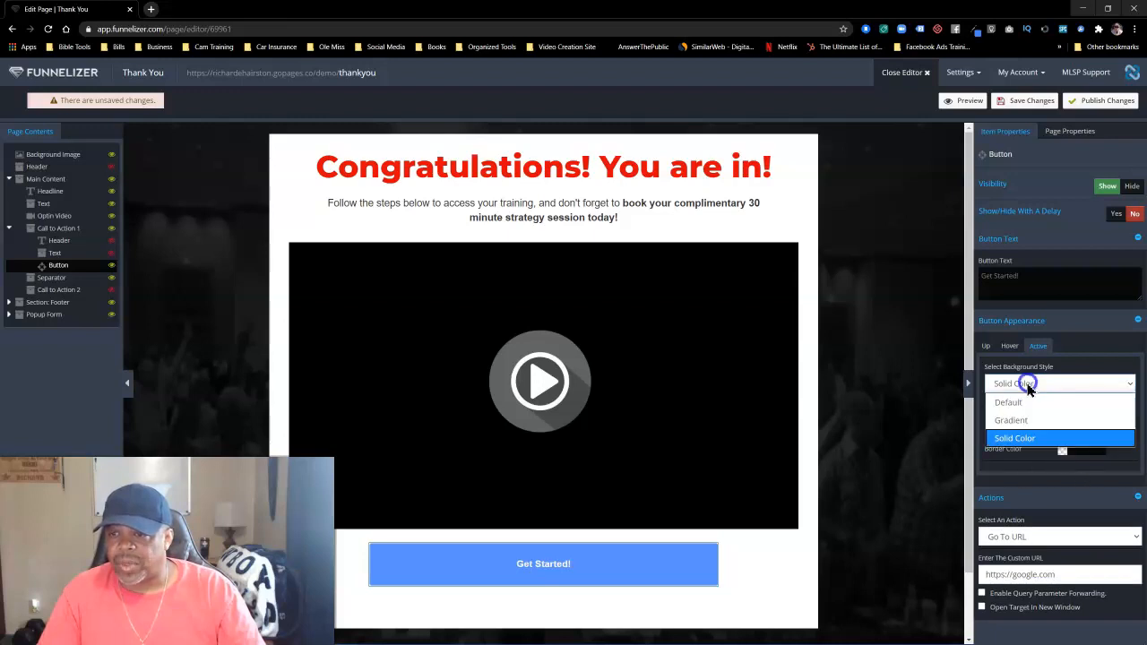
click(1019, 422)
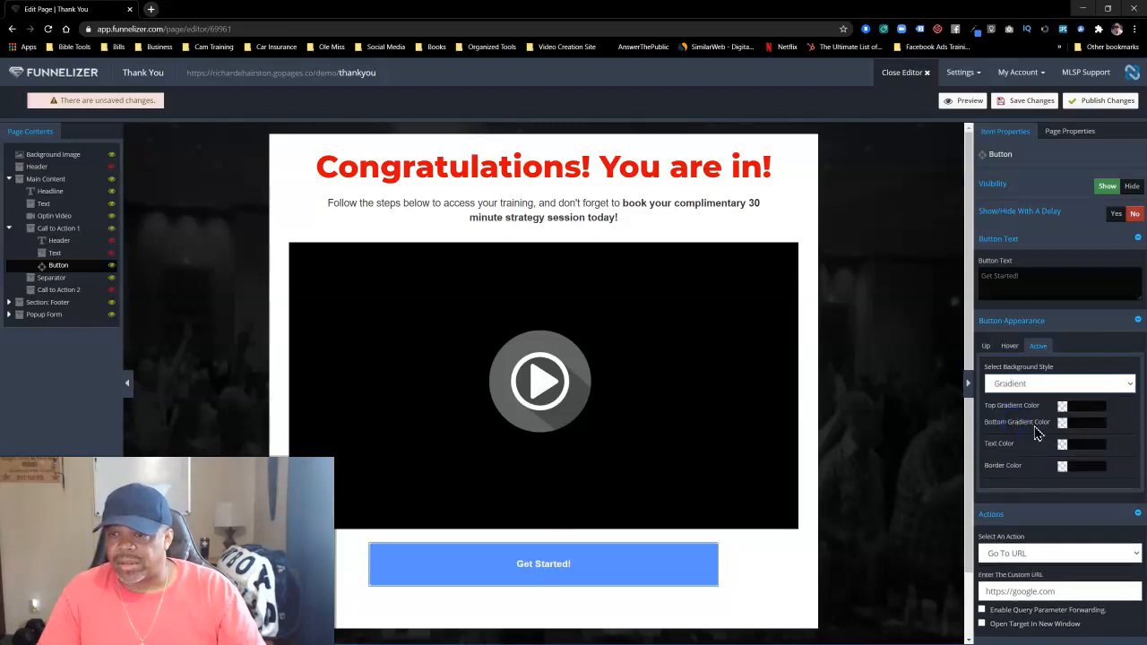
click(1051, 388)
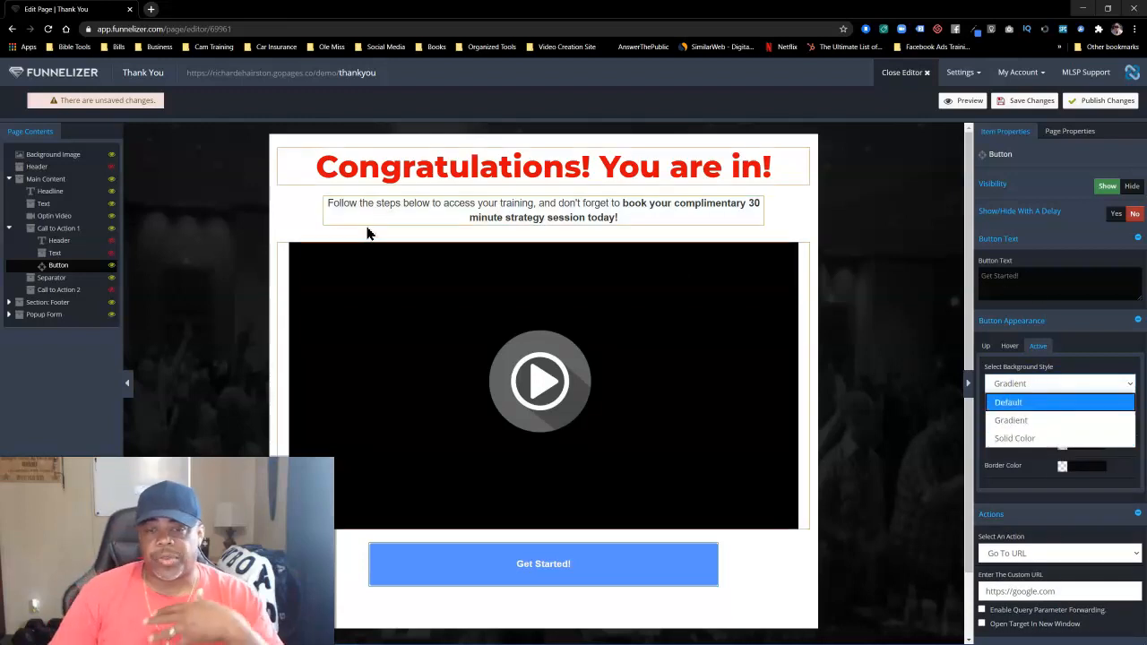
click(679, 220)
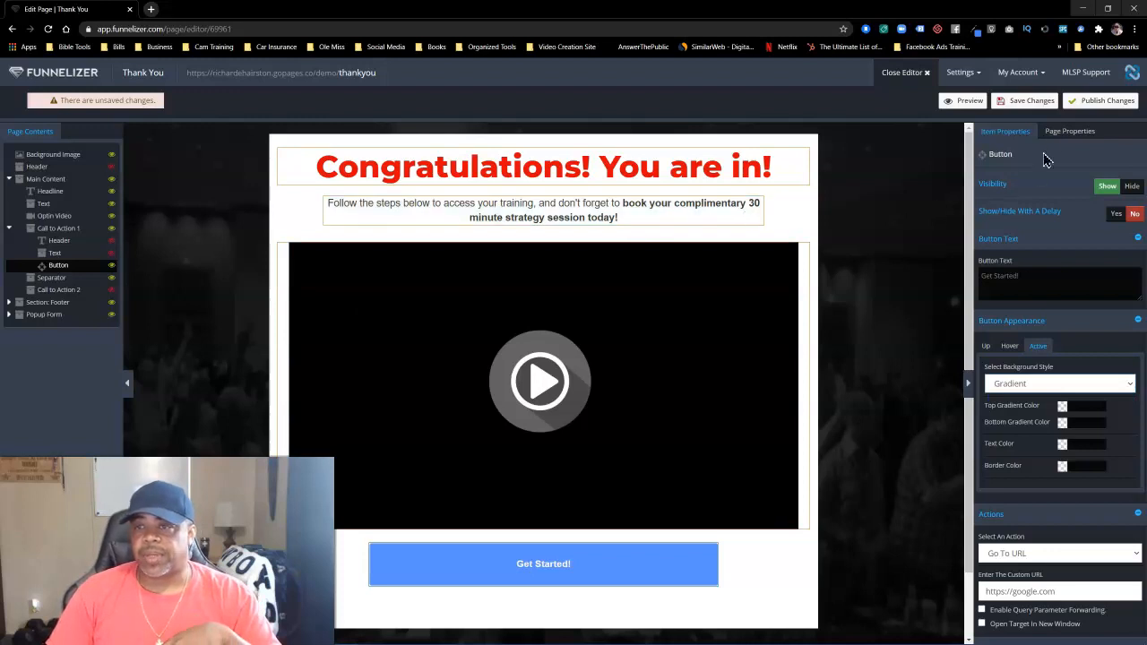
Step: Save and publish the changes made to the Thank You page
click(1019, 104)
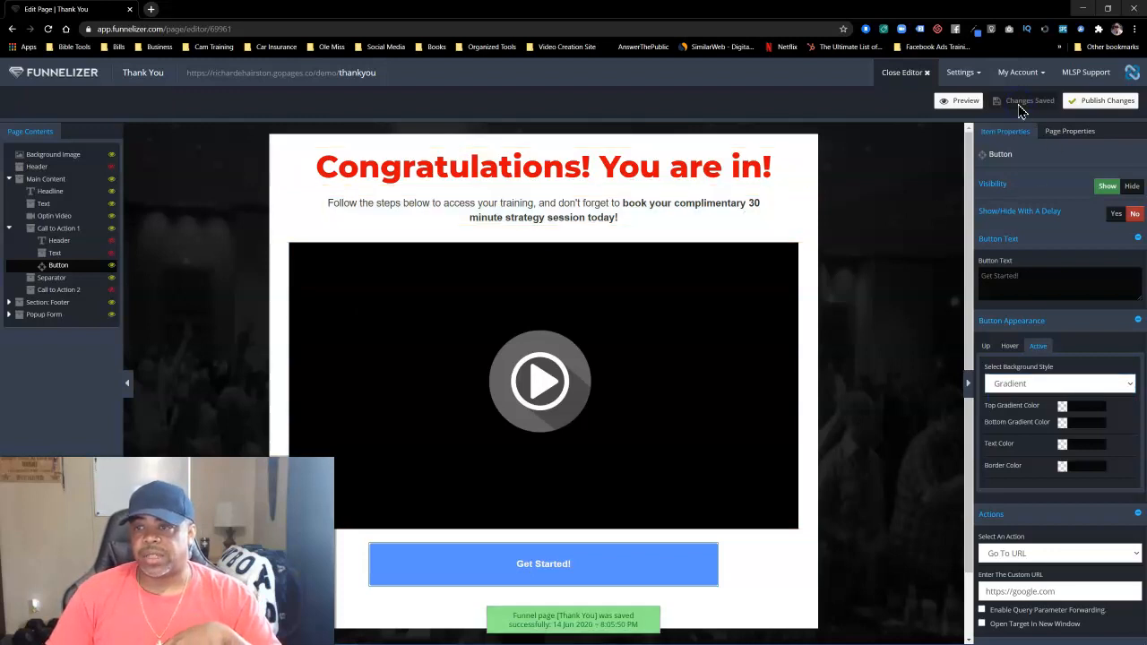
click(1108, 102)
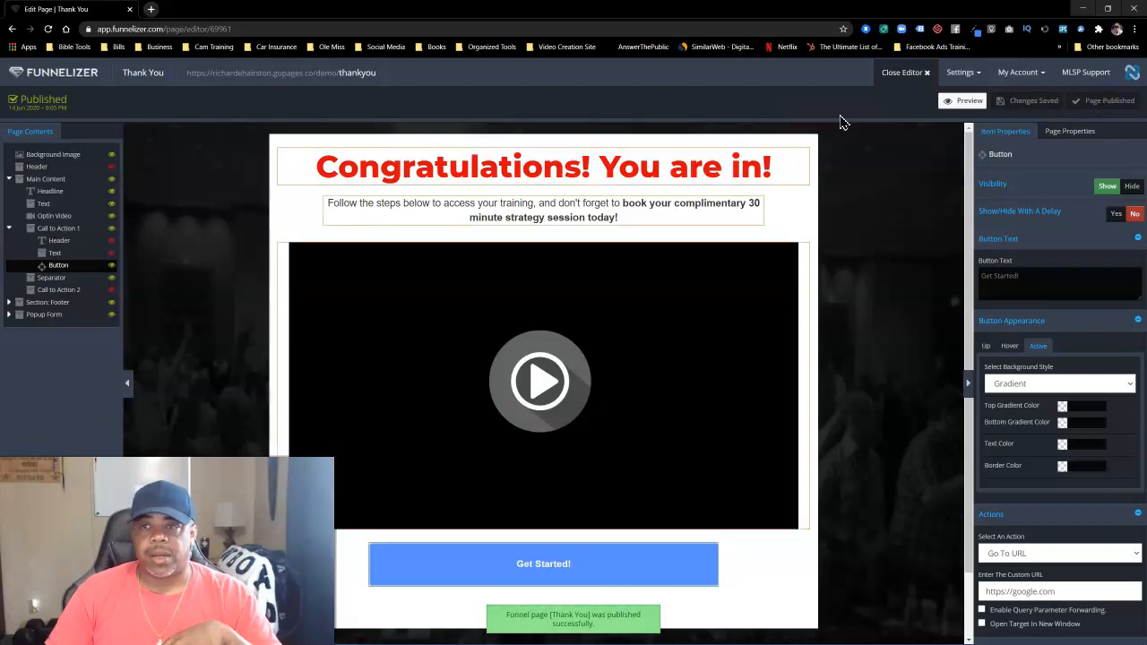
Step: Preview the Thank You page and play its video, then return to the page editor
click(966, 105)
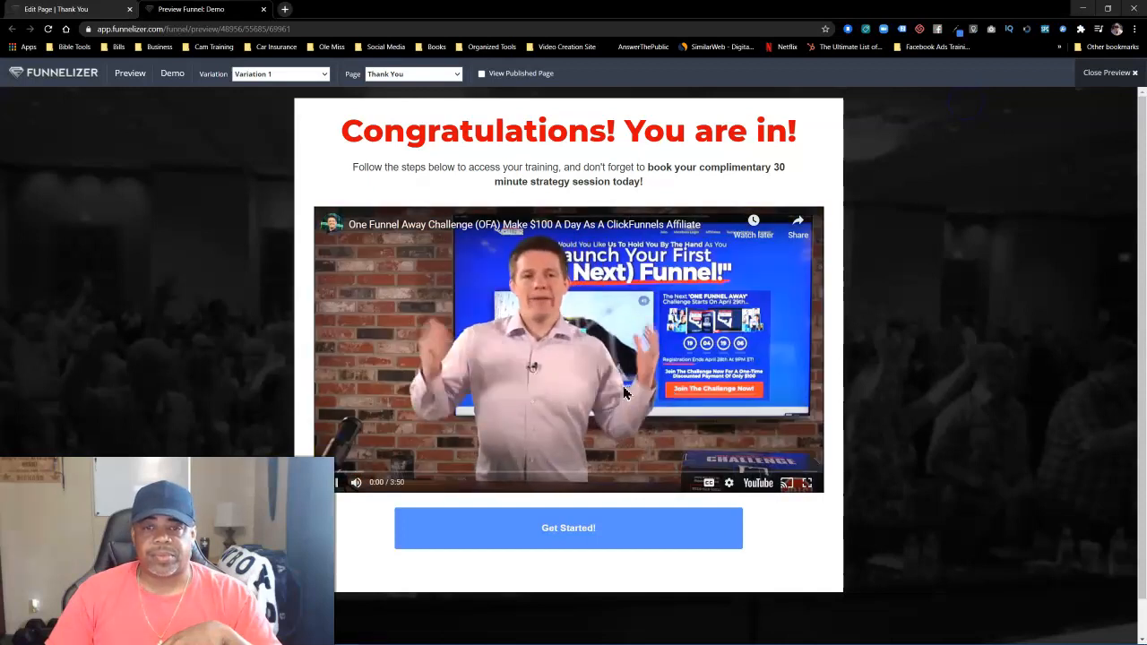
click(337, 485)
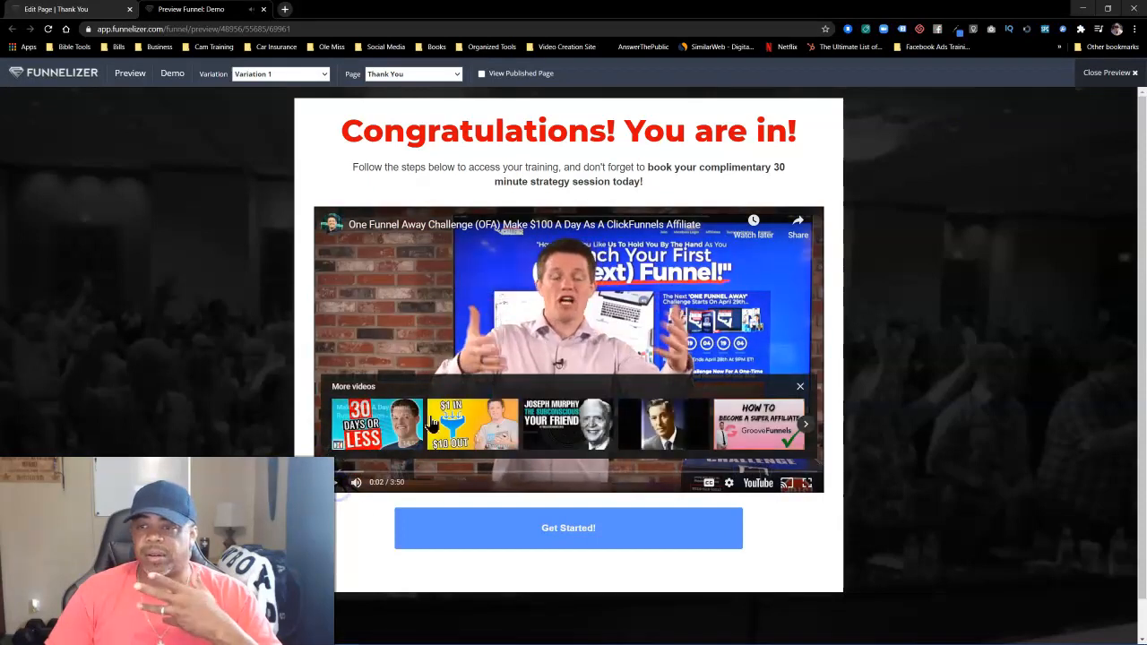
click(265, 10)
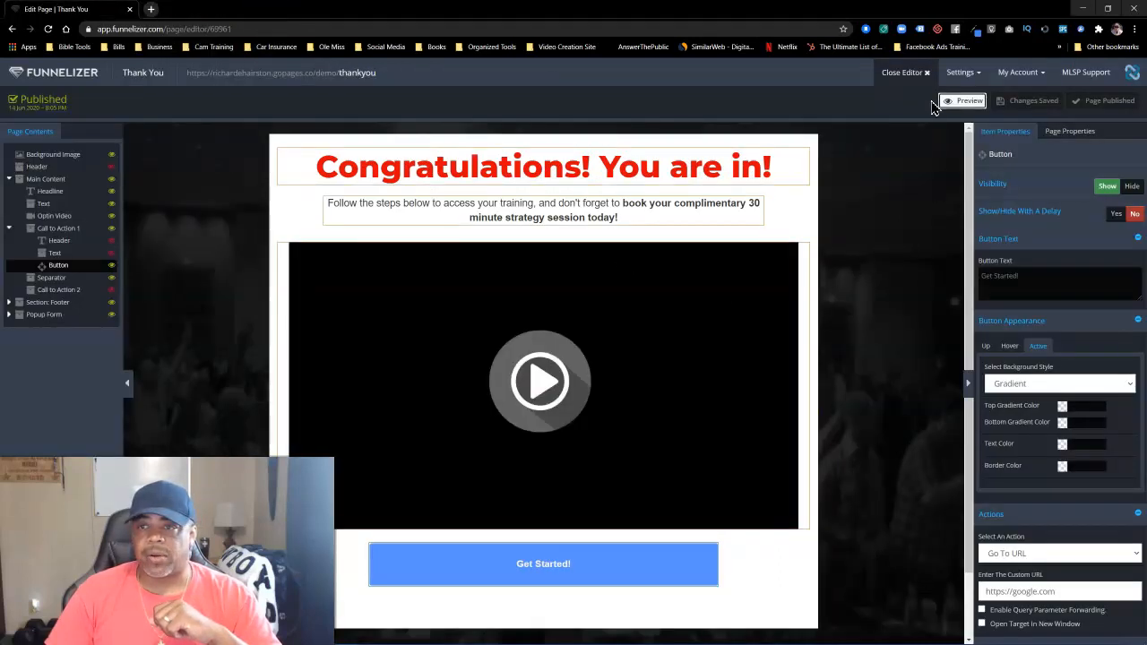
Step: Set the Opt In page form's action to Go To Funnel Page with Thank You as the target, and save the page
click(907, 73)
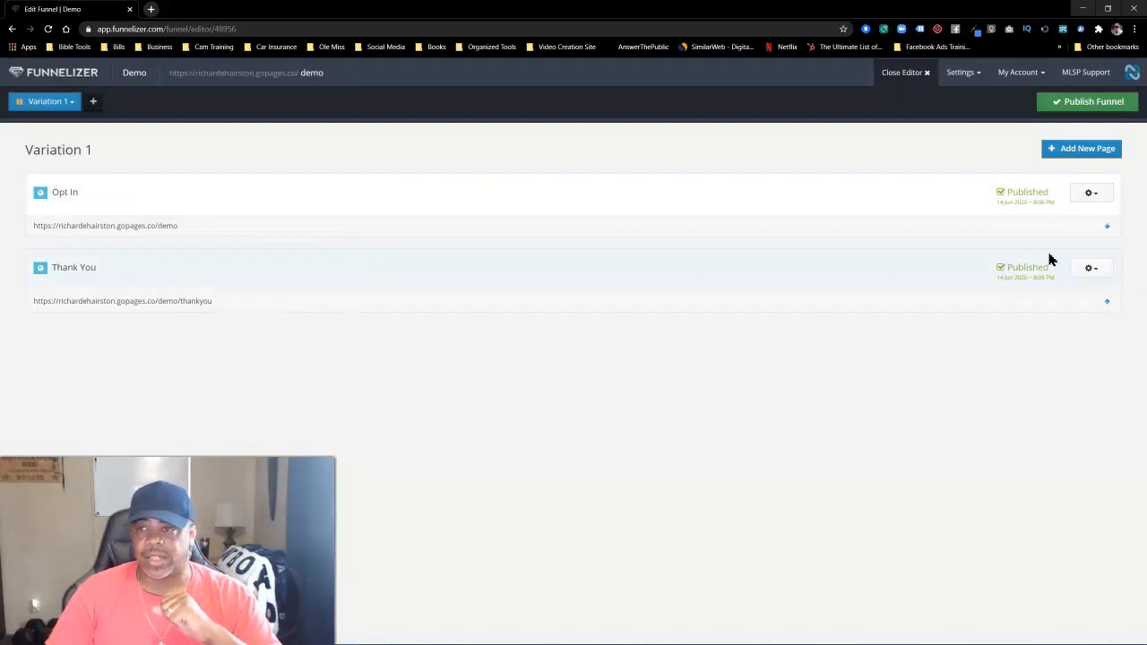
click(1099, 199)
click(1039, 213)
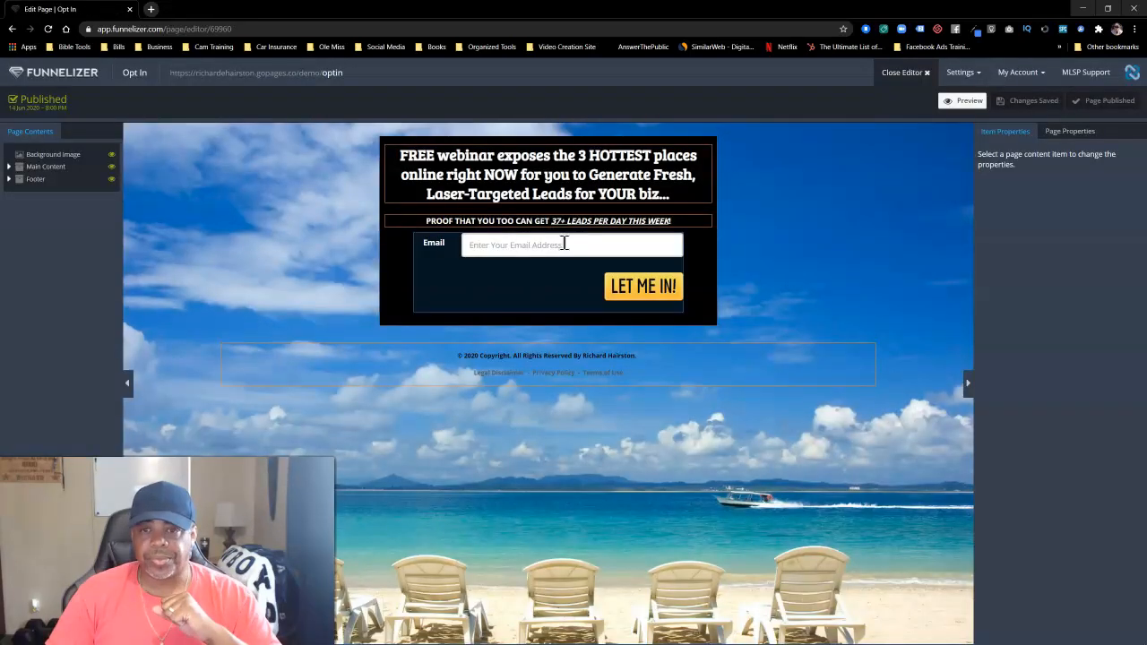
click(557, 269)
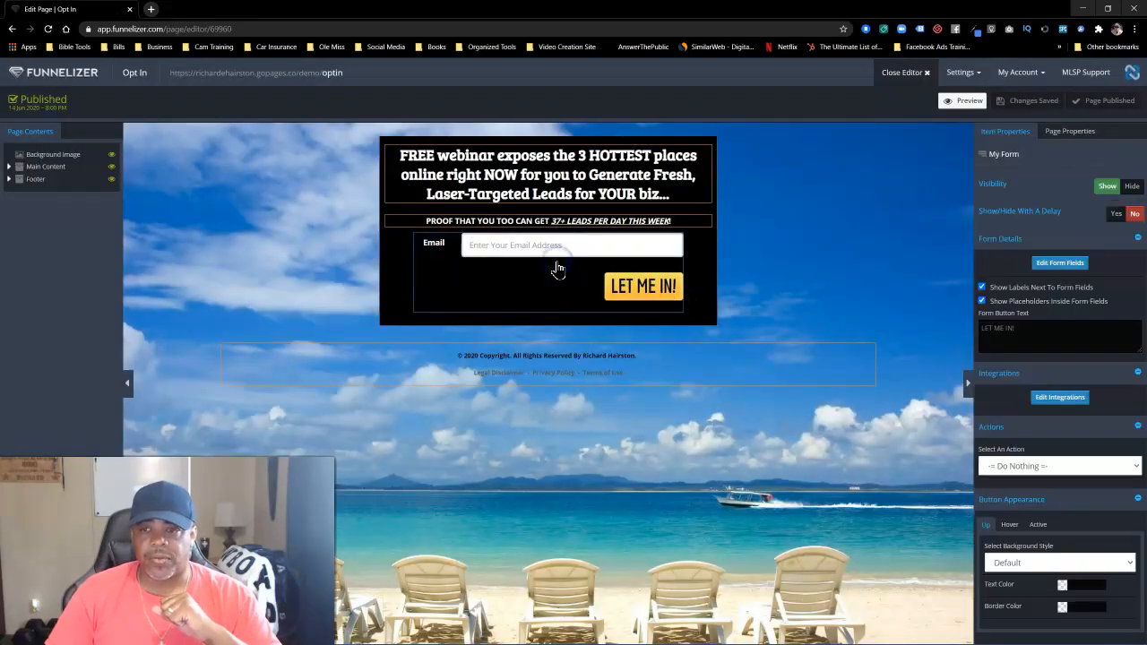
click(1042, 464)
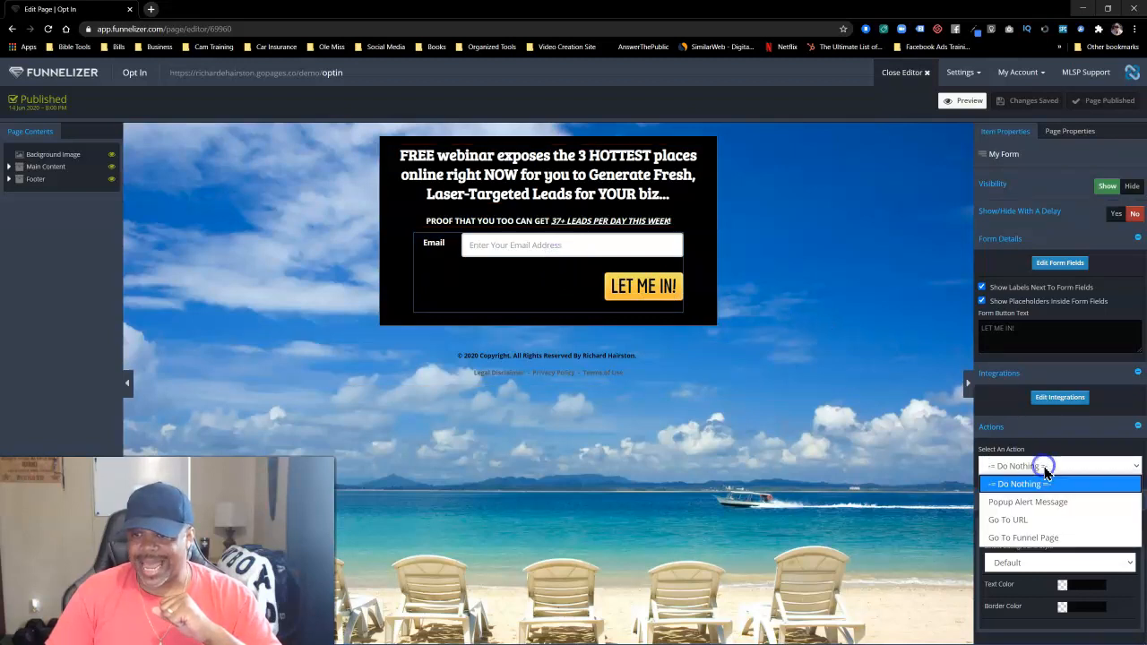
click(1026, 537)
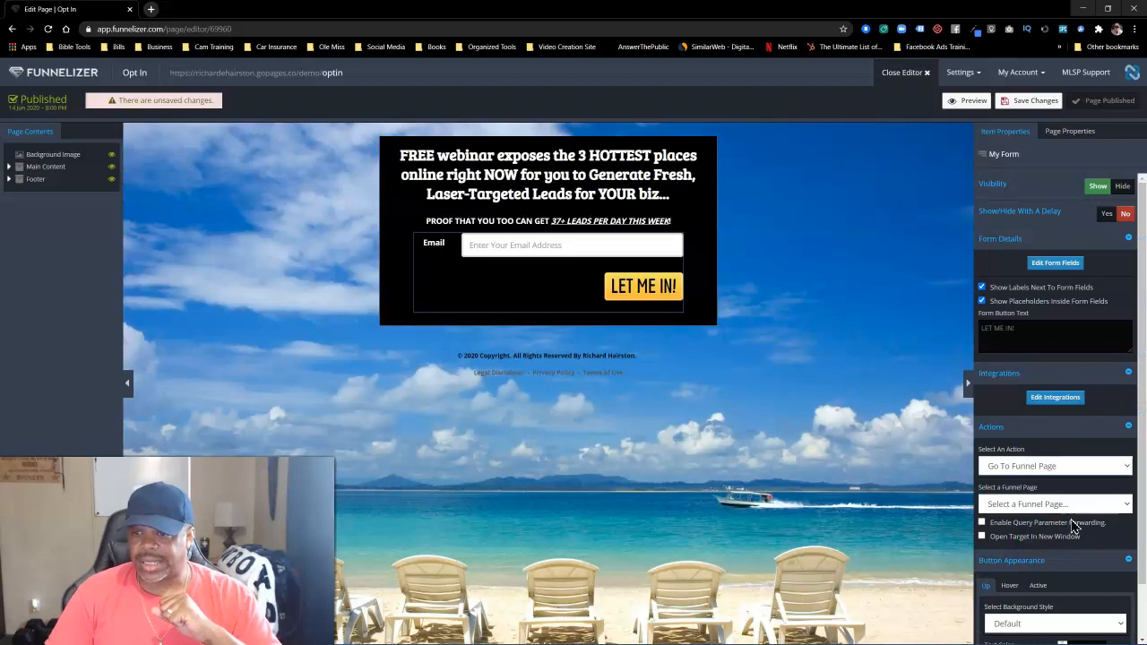
scroll(1058, 542, down, 1)
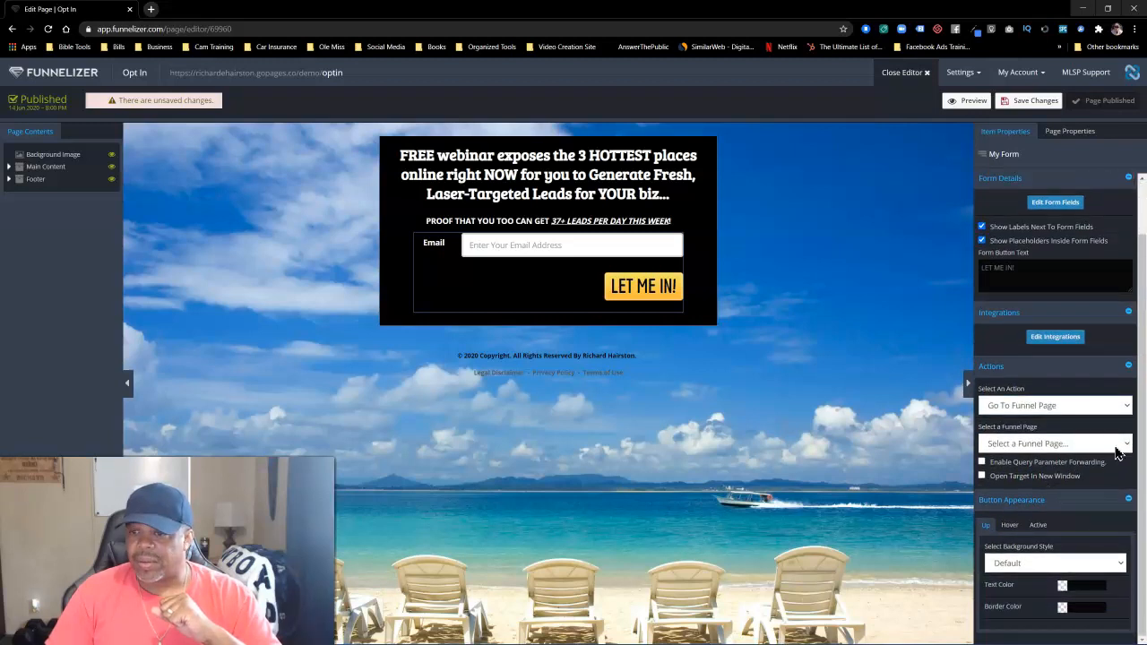
click(1050, 446)
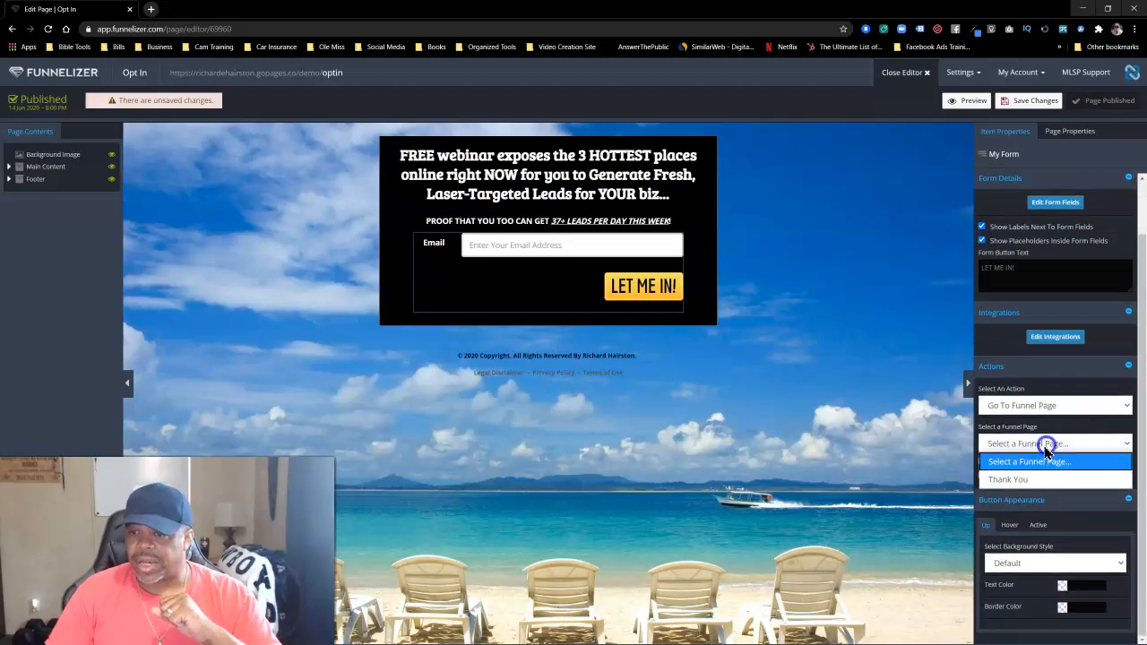
click(1018, 480)
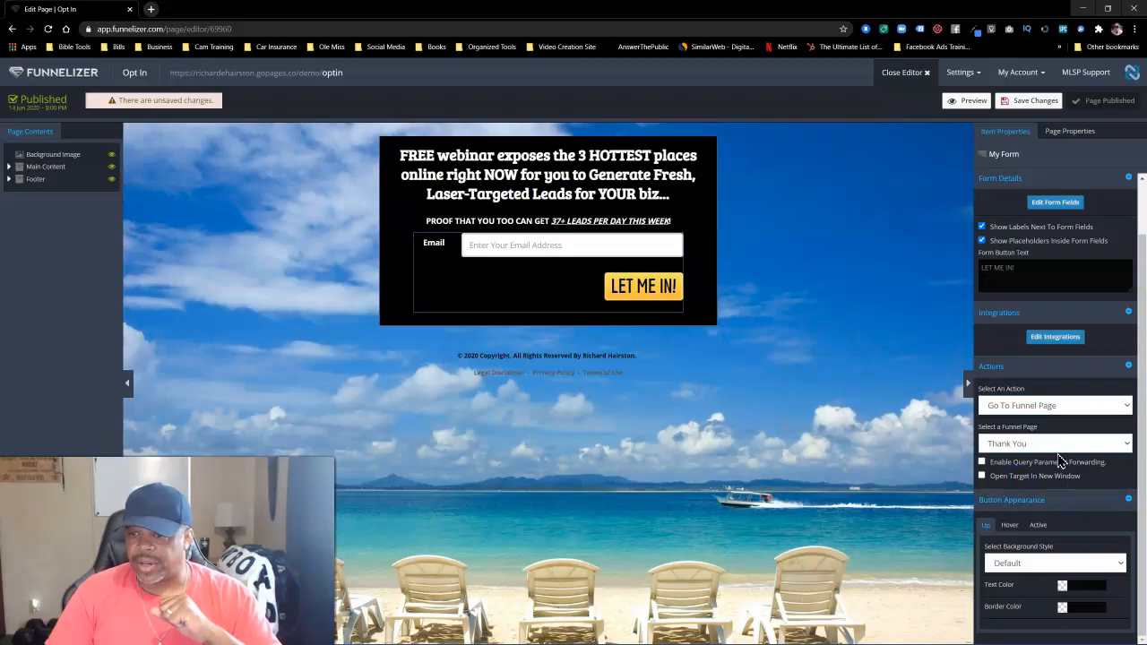
scroll(1059, 462, up, 1)
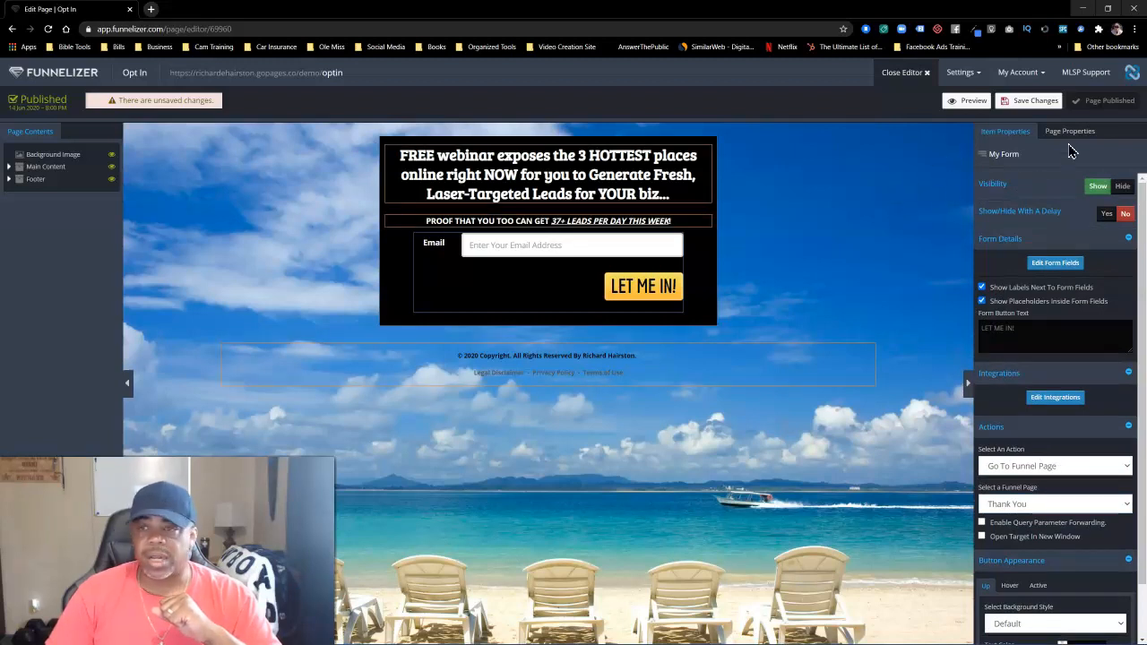
click(1034, 104)
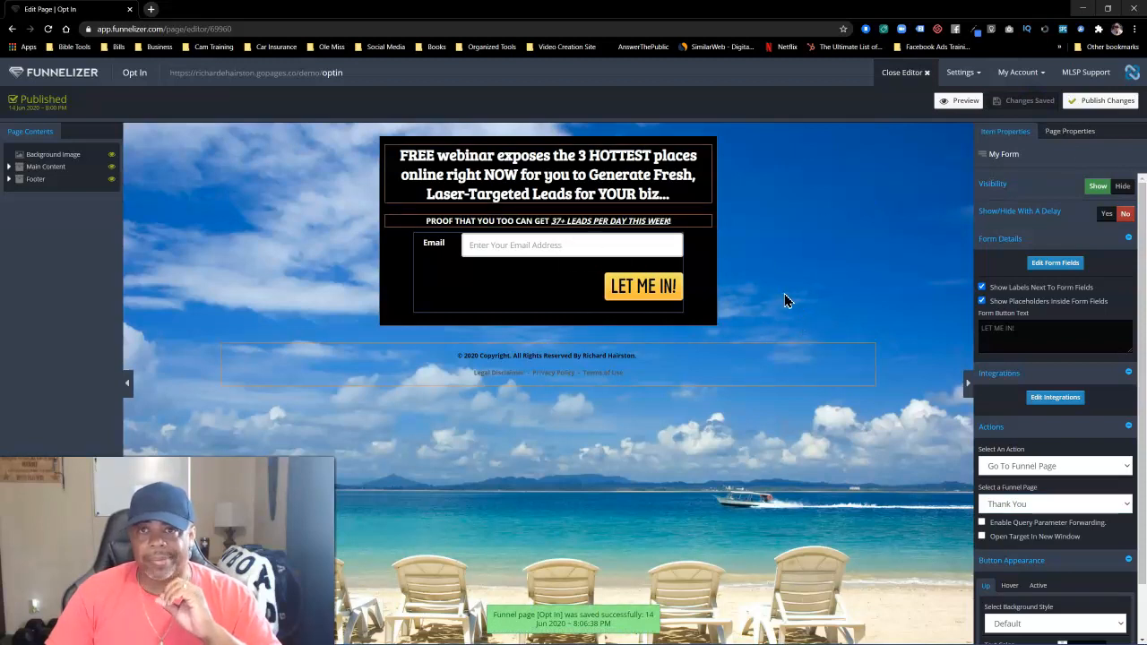
Step: Review the opt-in form's fields and remove the form's GetResponse integration
click(1058, 264)
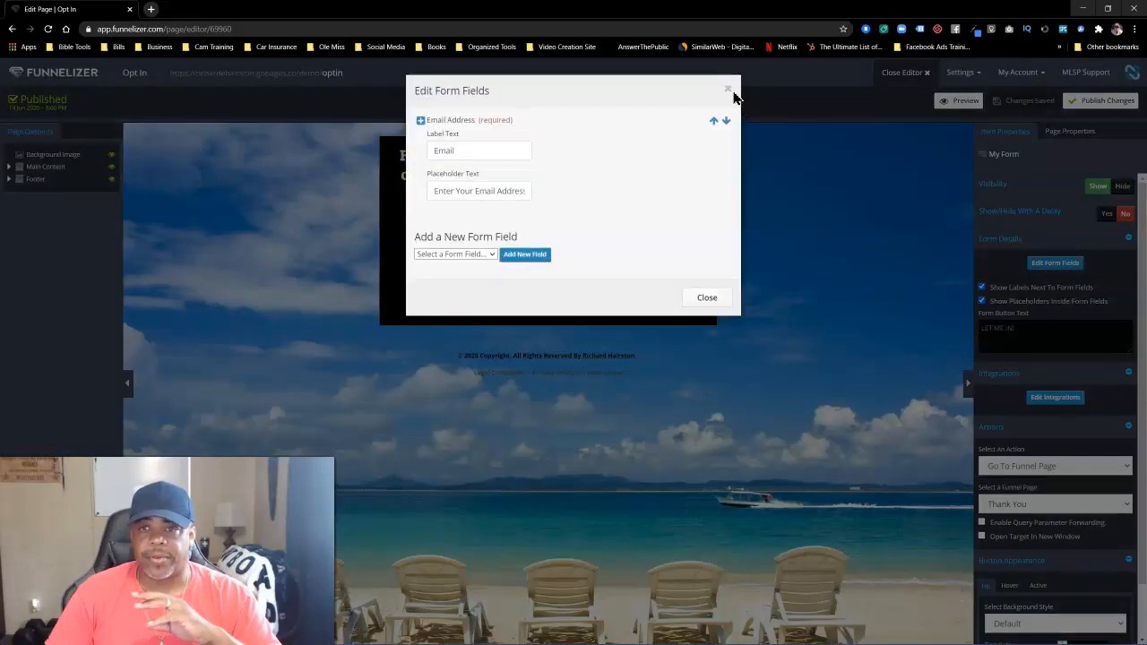
click(730, 91)
scroll(1072, 324, down, 2)
click(1055, 337)
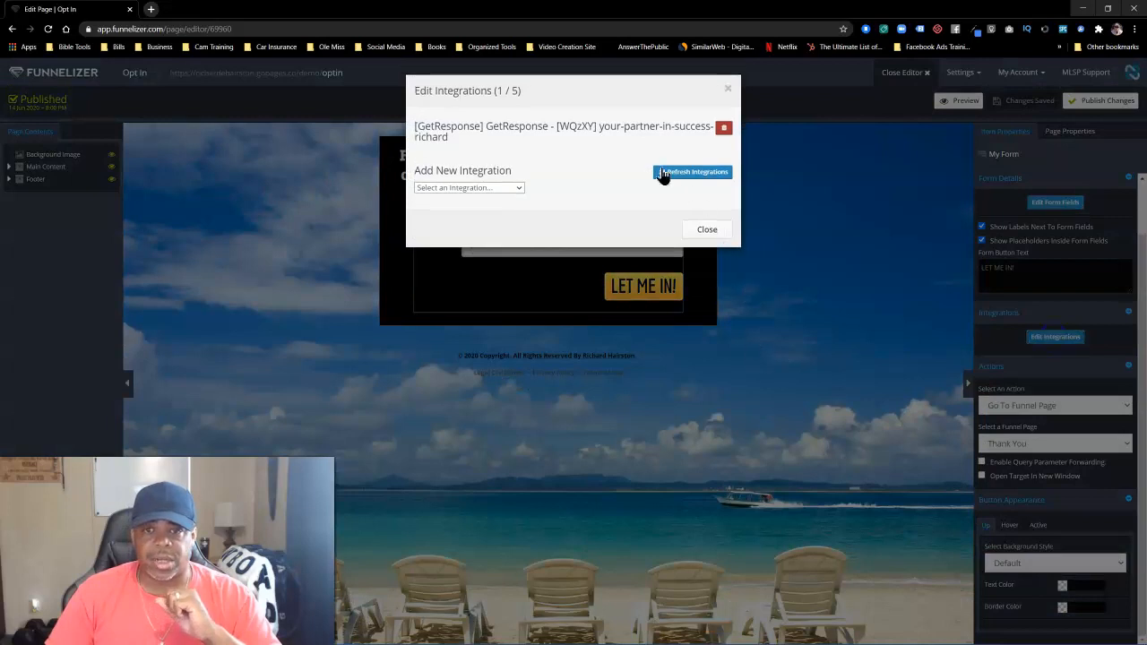
click(724, 131)
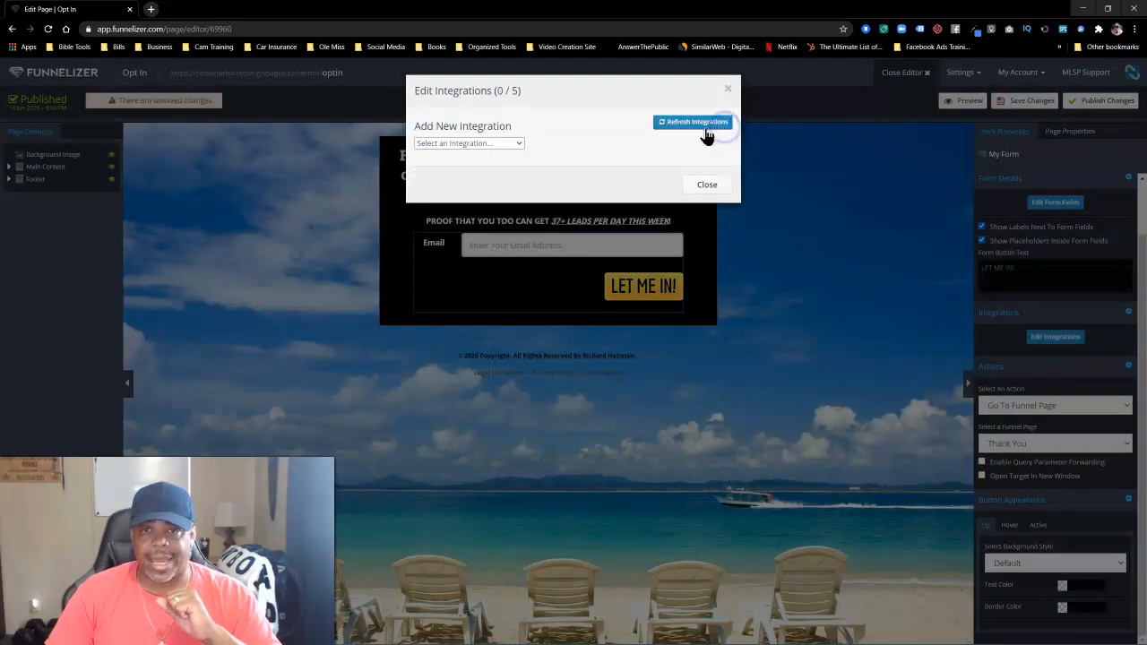
click(730, 90)
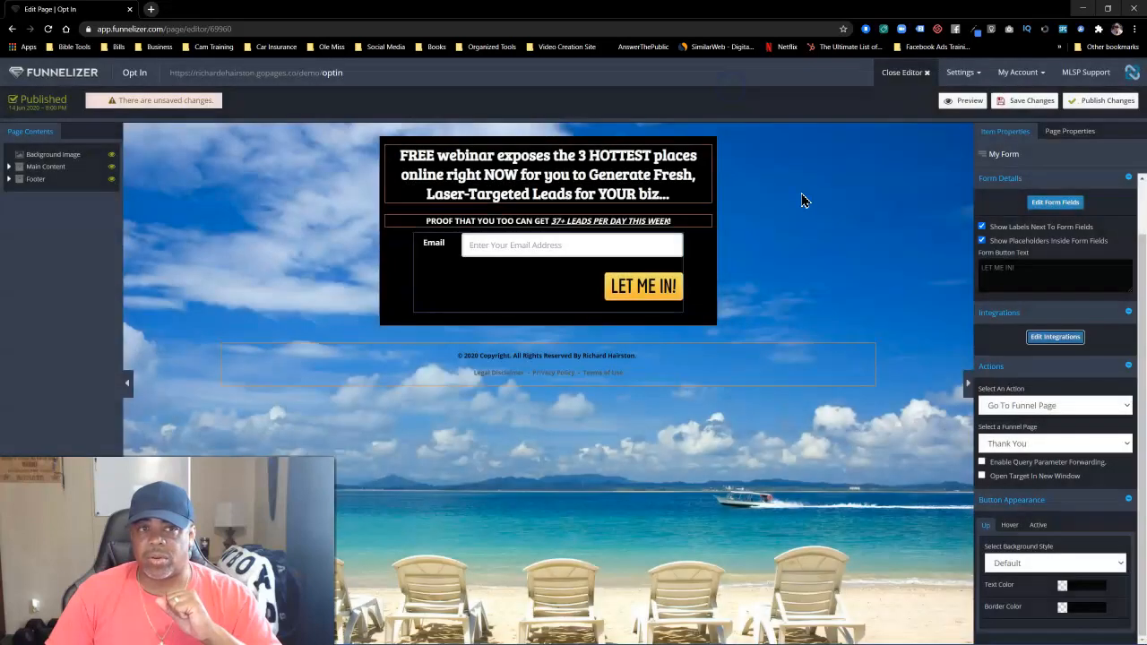
Step: Save and publish the changes made to the Opt In page
click(1029, 105)
click(1108, 102)
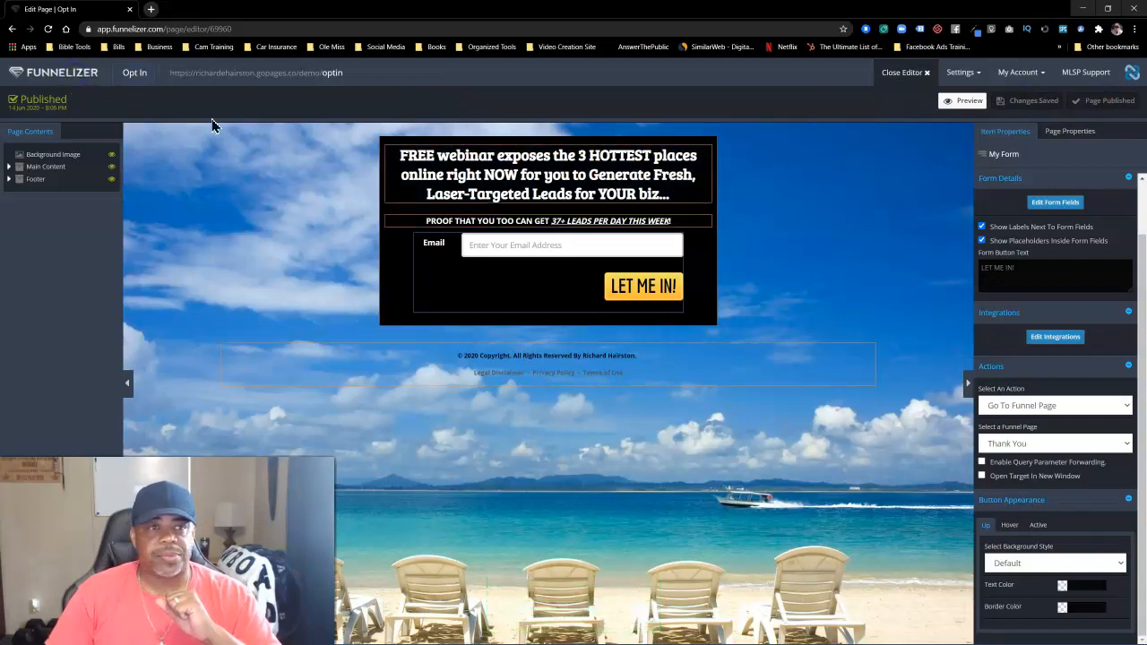
Step: Preview the Demo funnel from the funnel dashboard, checking both its Opt In and Thank You pages
click(72, 78)
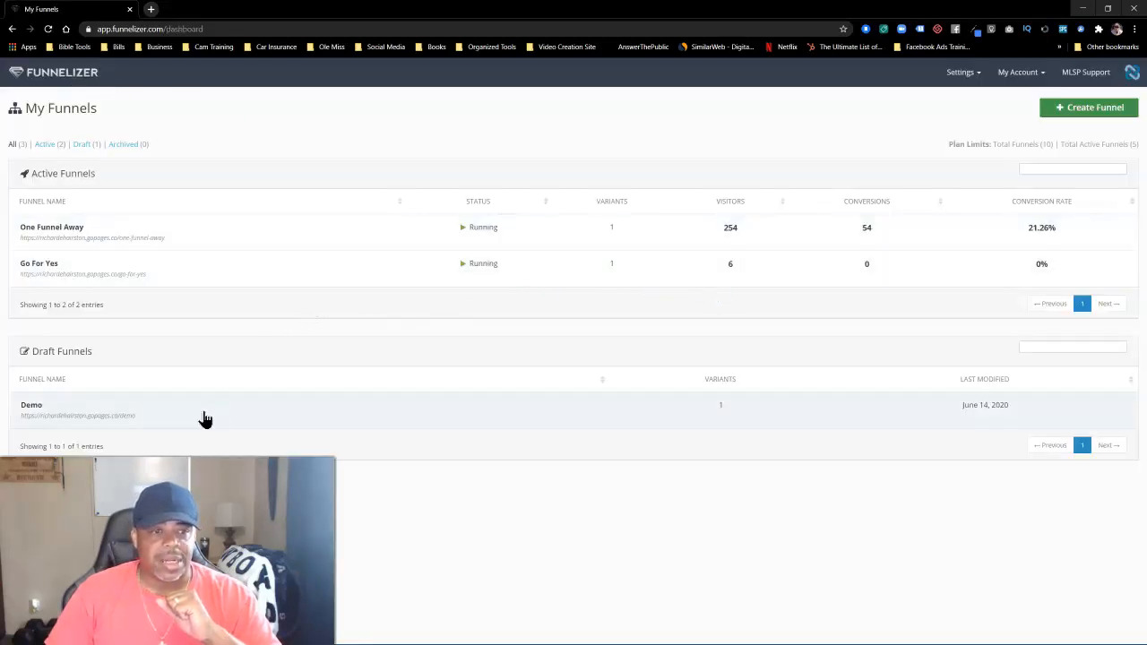
click(133, 419)
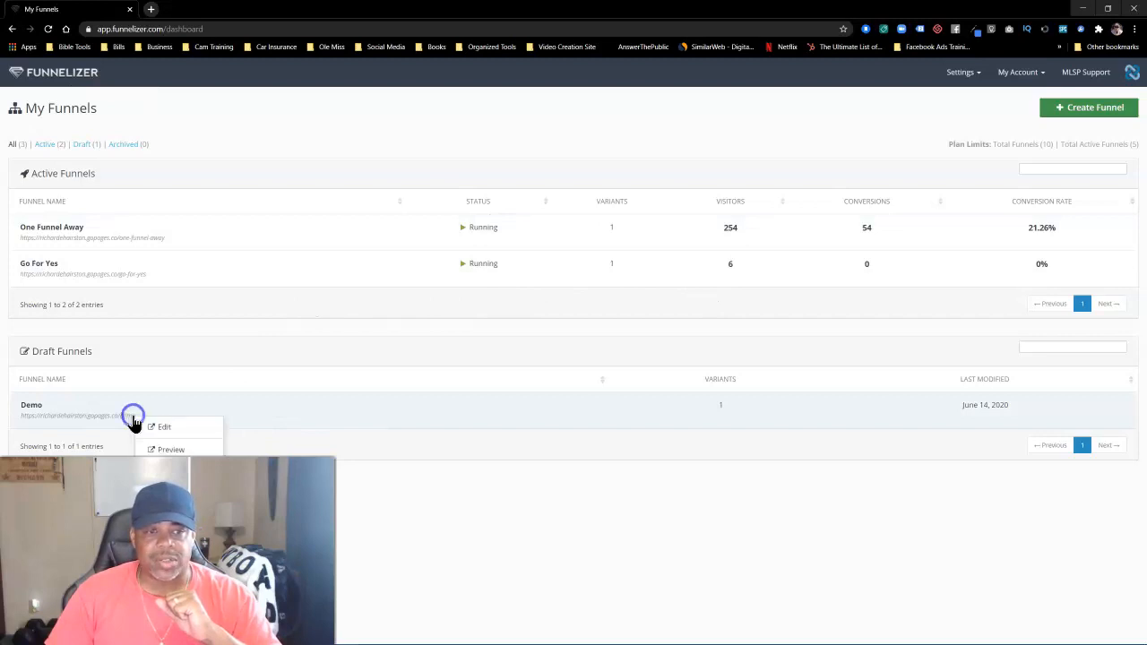
click(171, 450)
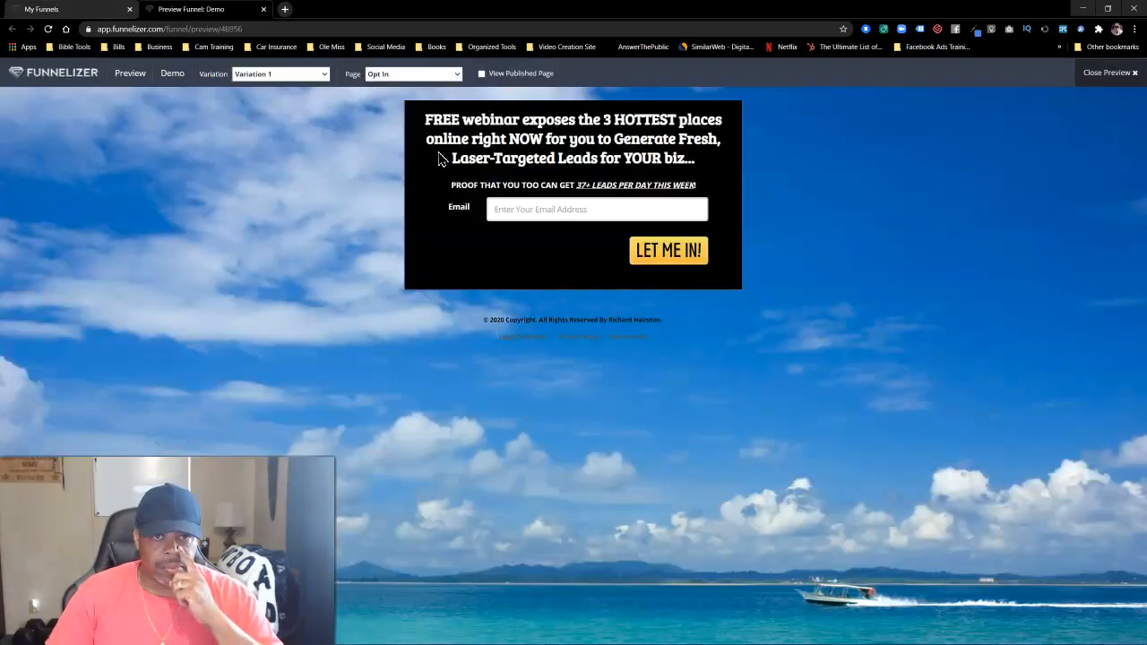
click(457, 79)
click(403, 107)
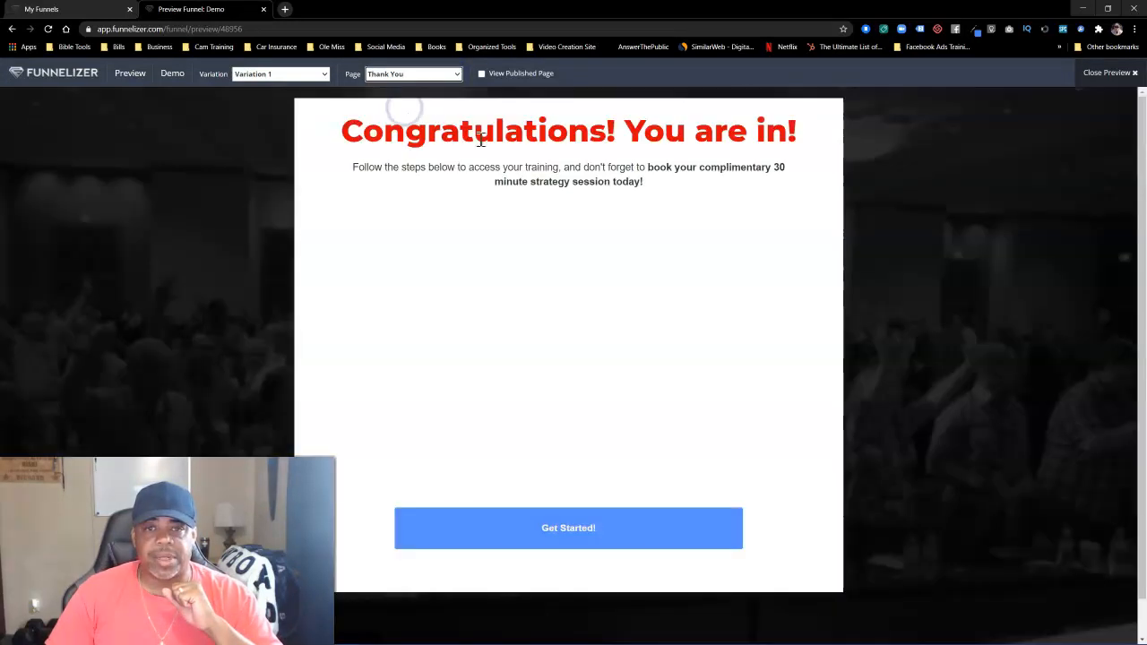
click(458, 77)
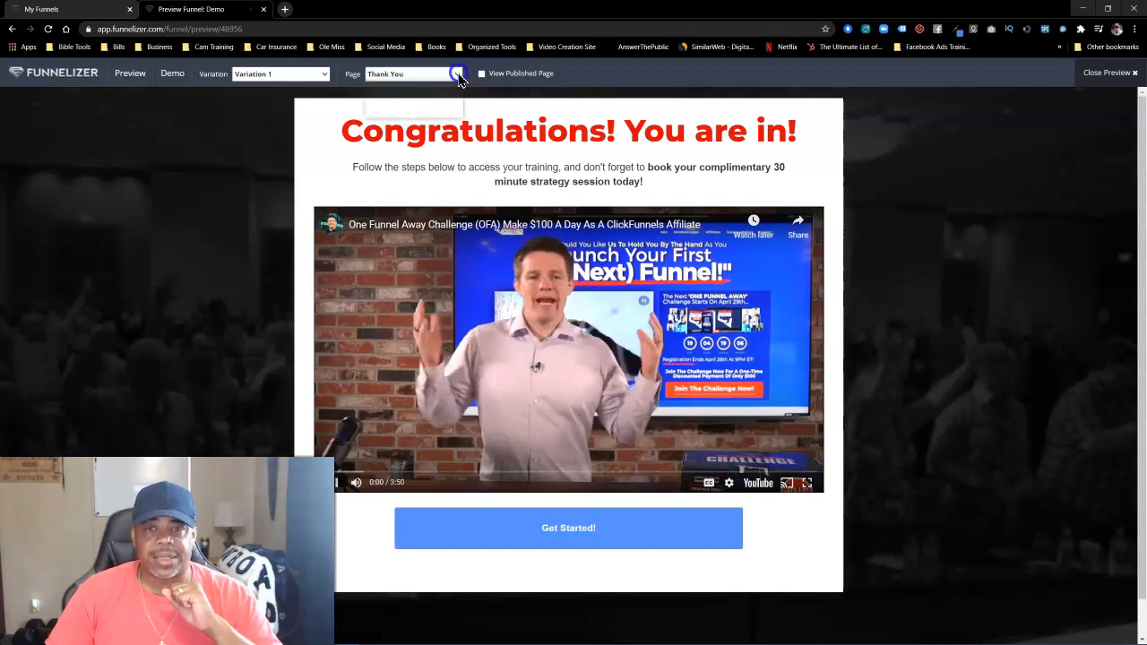
click(435, 90)
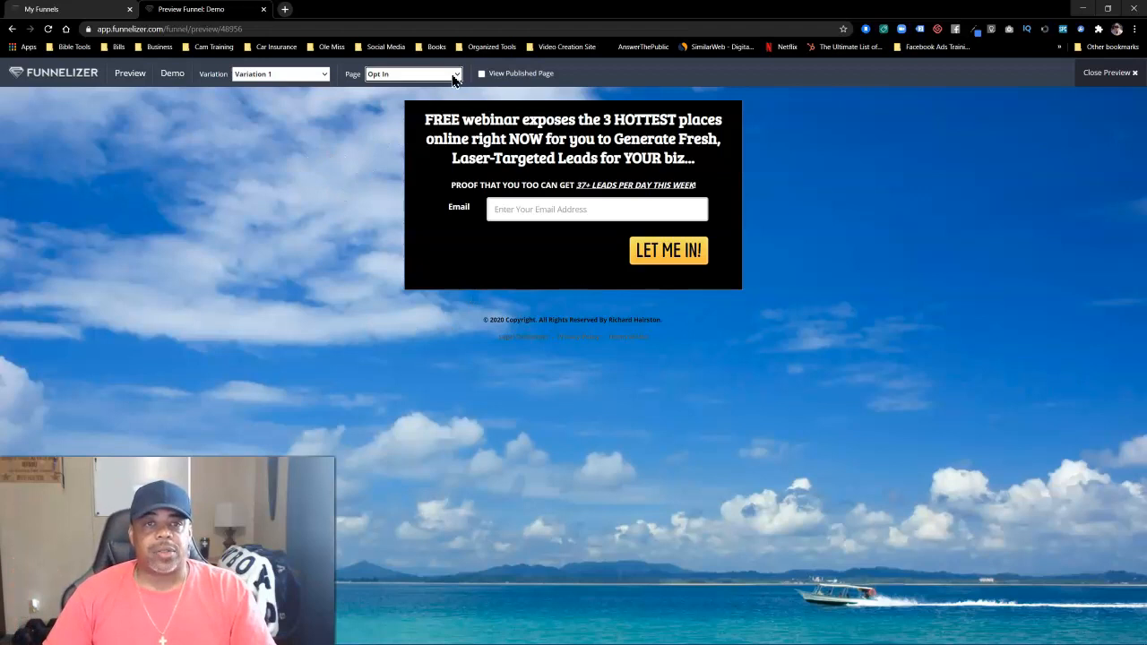
click(264, 10)
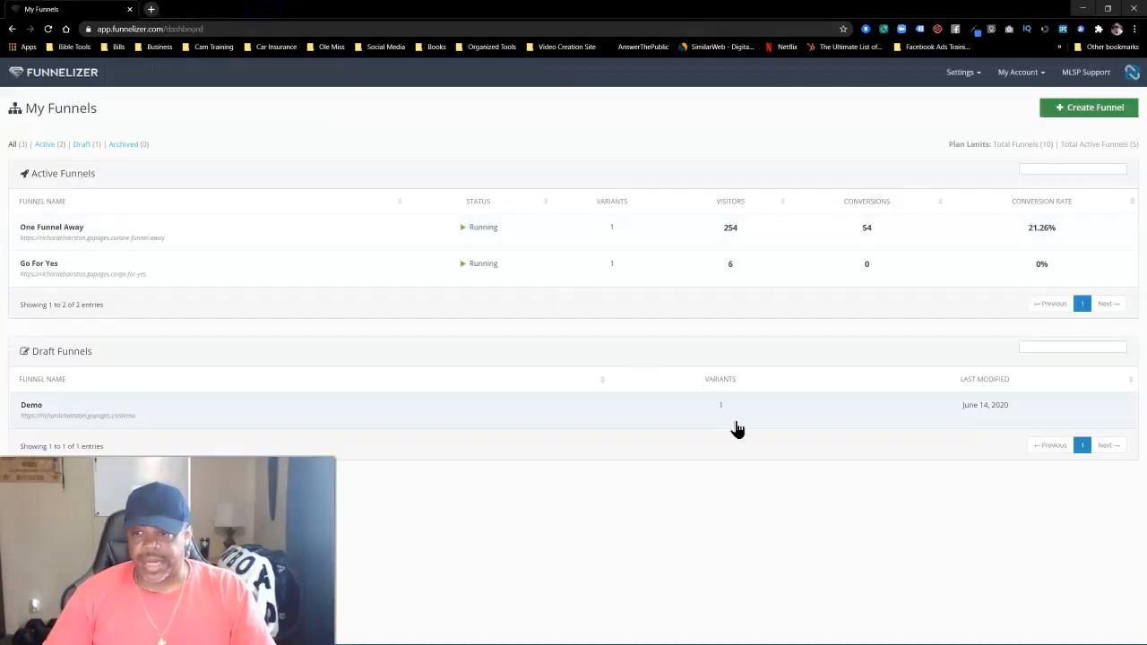
Step: Open the Demo funnel for editing in a new tab, start Variation 1 and publish the funnel
click(303, 415)
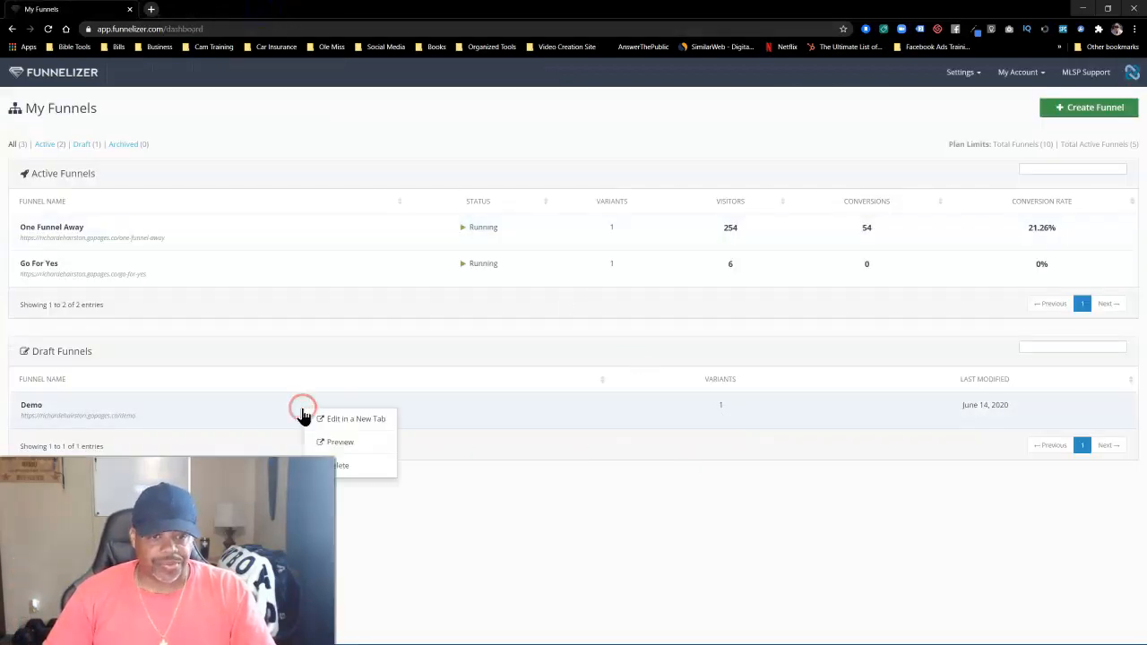
click(359, 421)
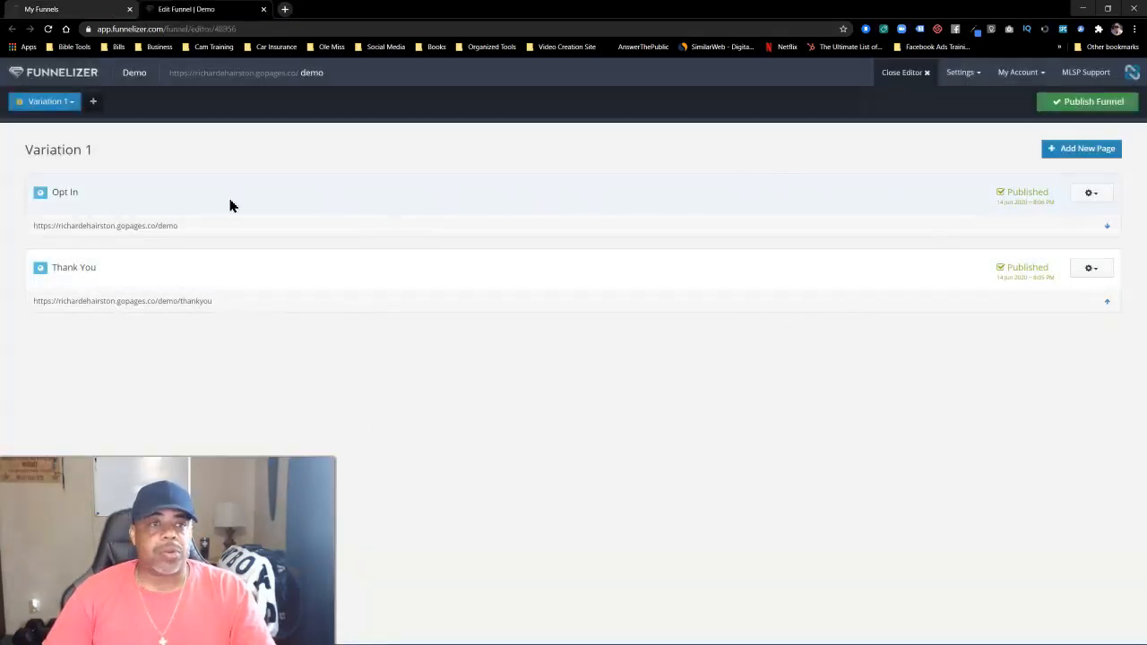
click(74, 104)
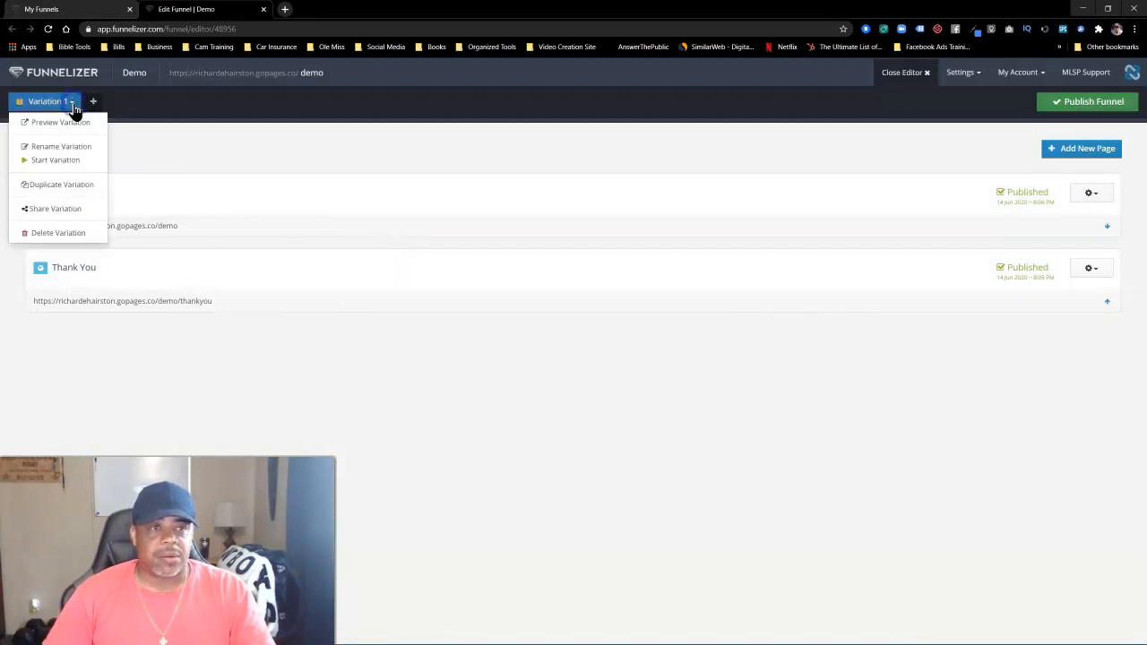
click(58, 161)
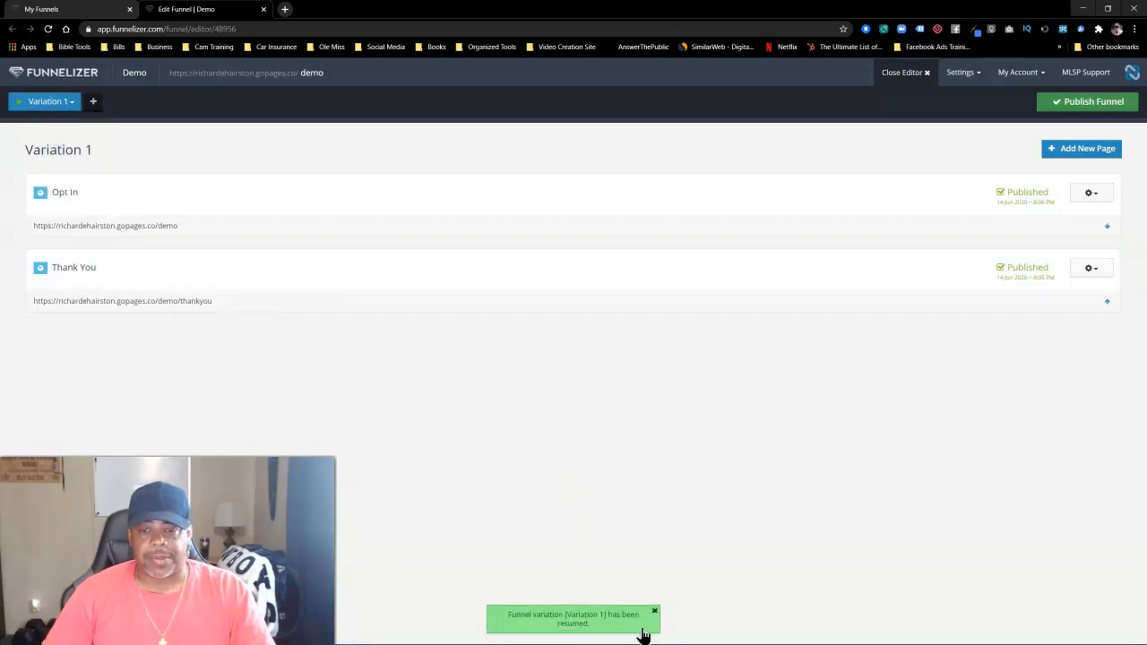
click(1094, 104)
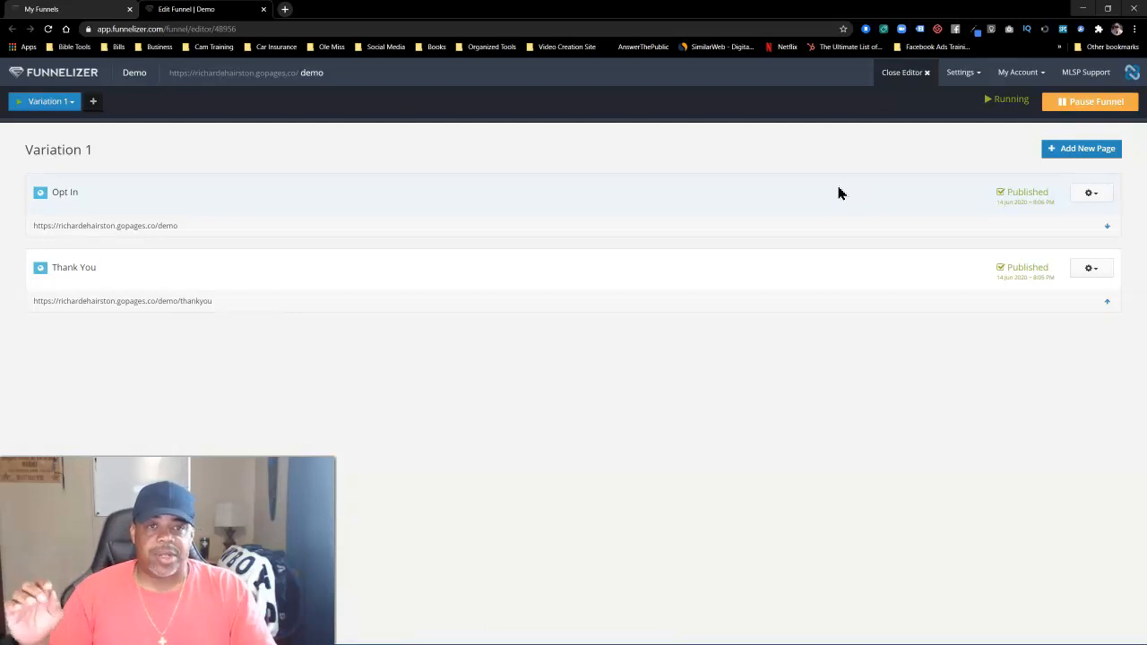
mouse_move(341, 74)
mouse_down()
mouse_move(296, 75)
mouse_move(334, 78)
mouse_up()
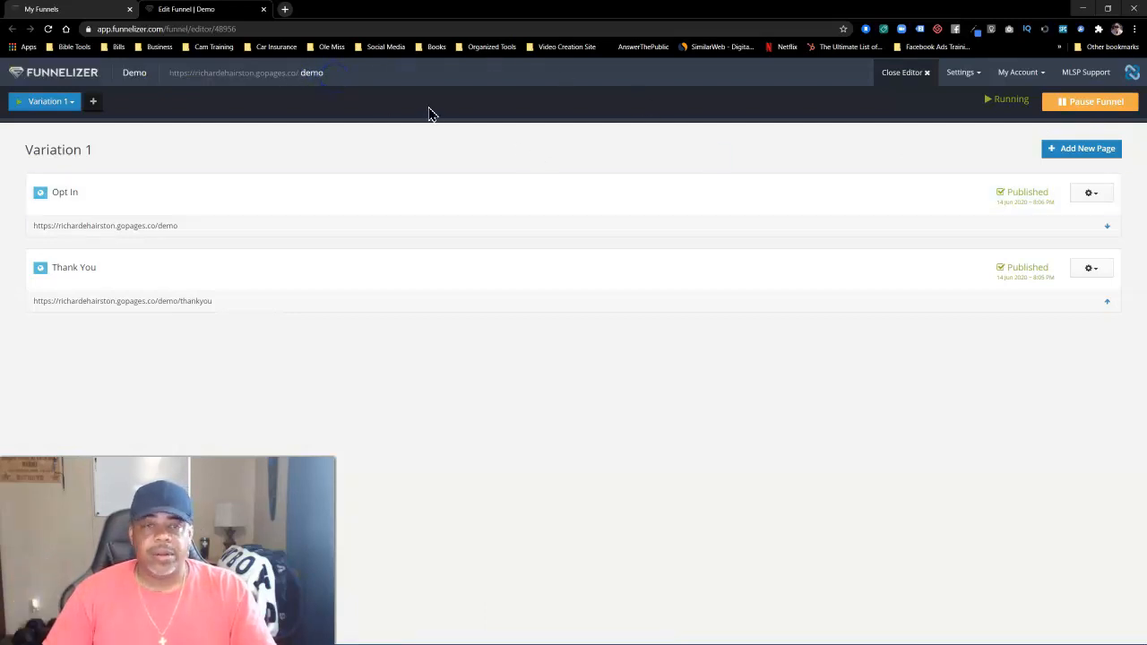
drag(255, 74, 218, 79)
click(399, 84)
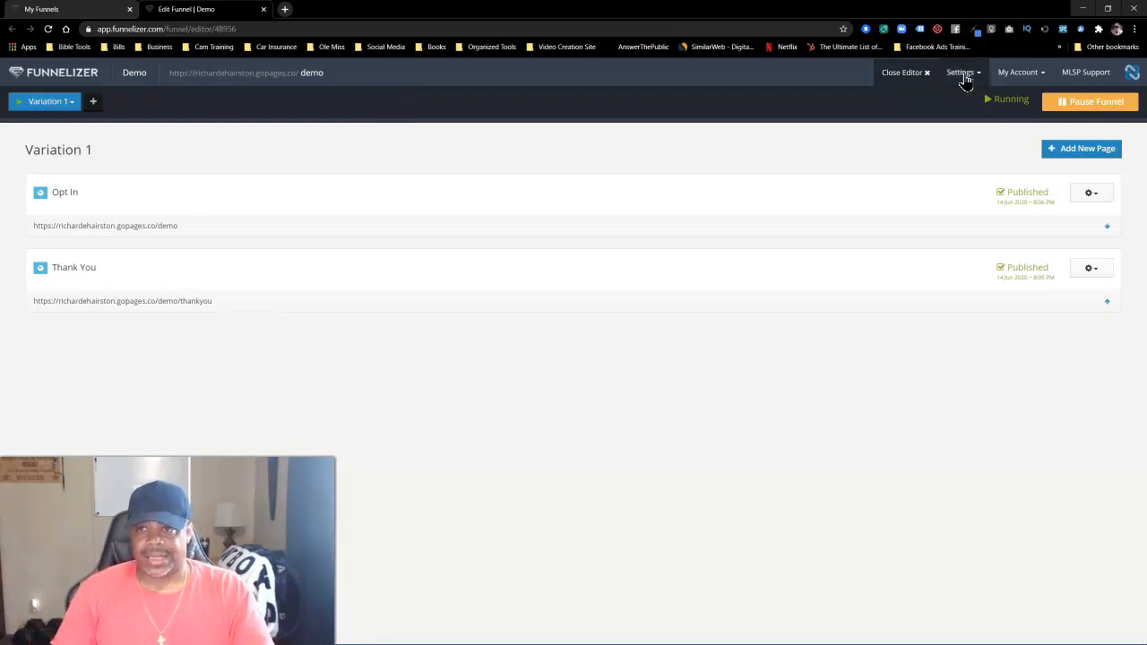
click(962, 77)
click(673, 82)
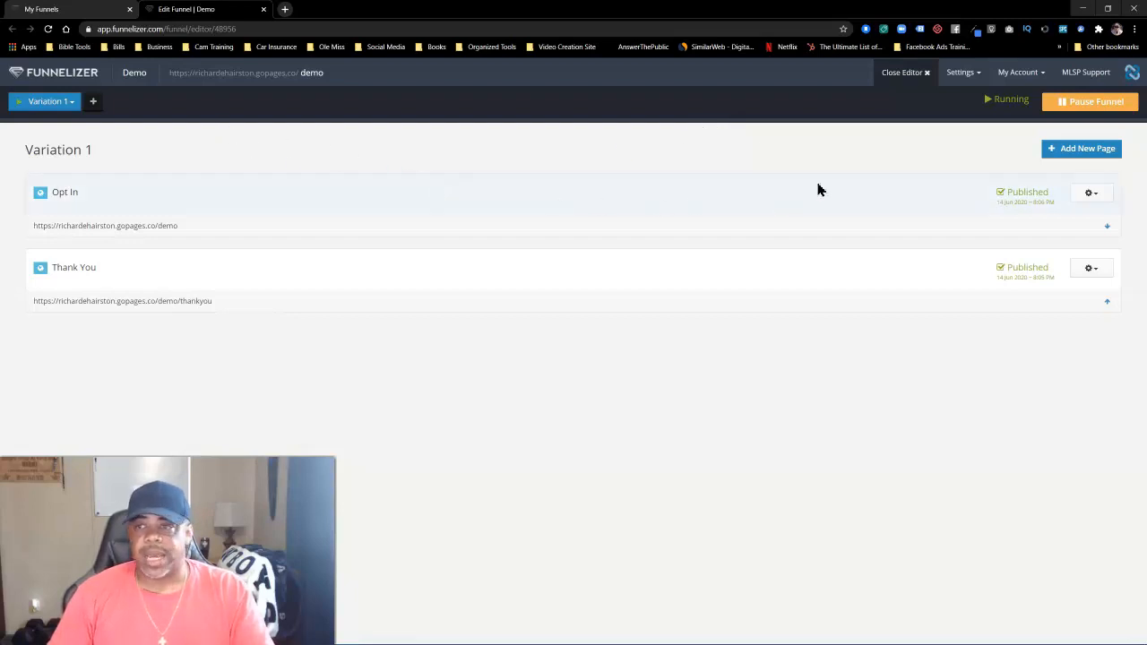
Step: Return to the funnel dashboard and preview the Demo funnel's Opt In page, closing the preview when done
click(72, 72)
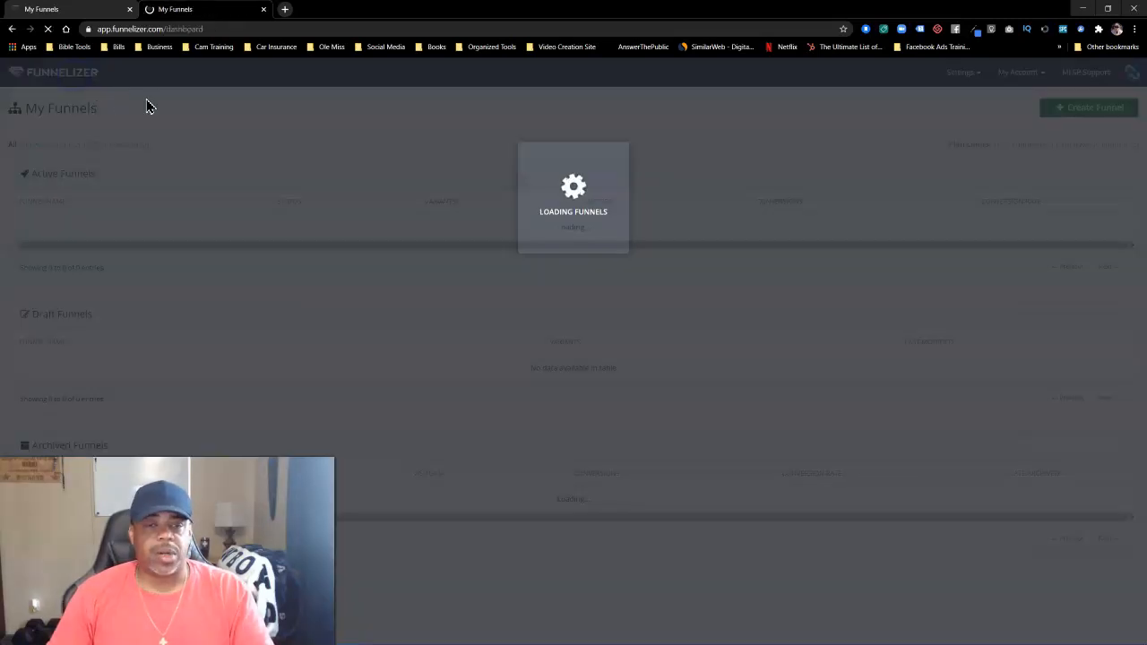
click(186, 320)
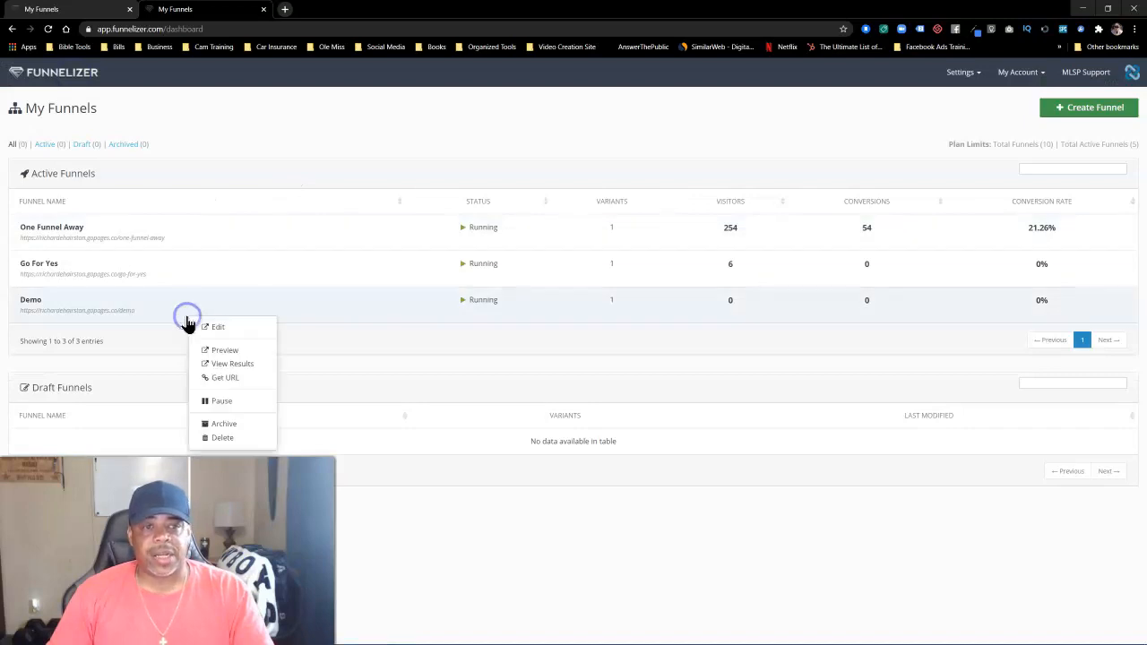
click(229, 350)
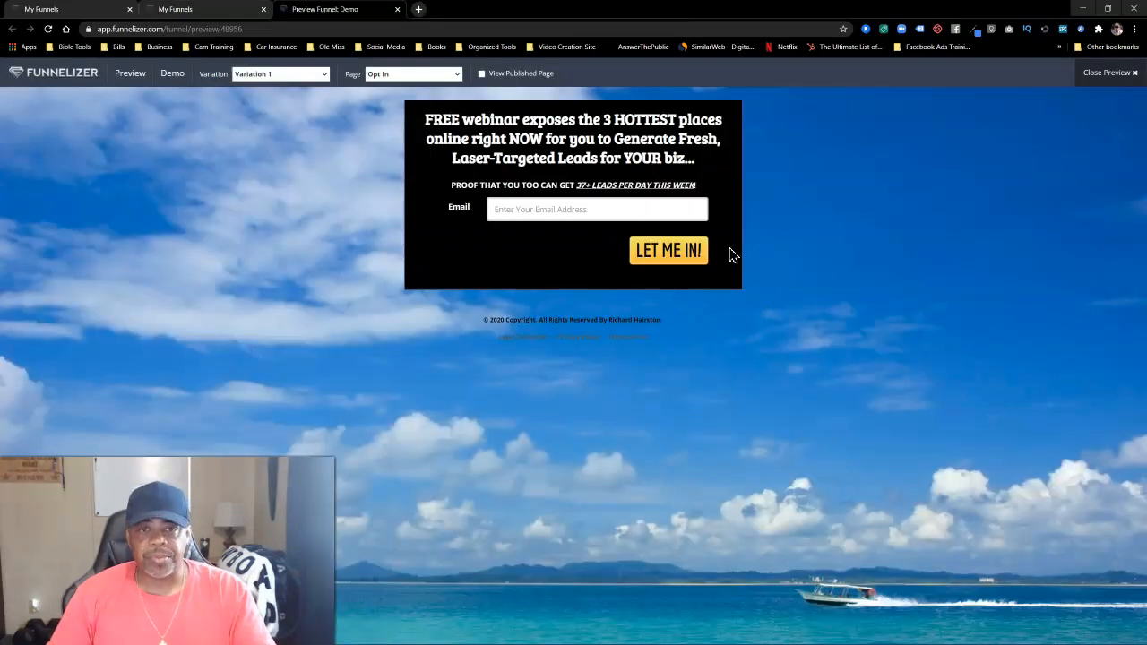
click(398, 9)
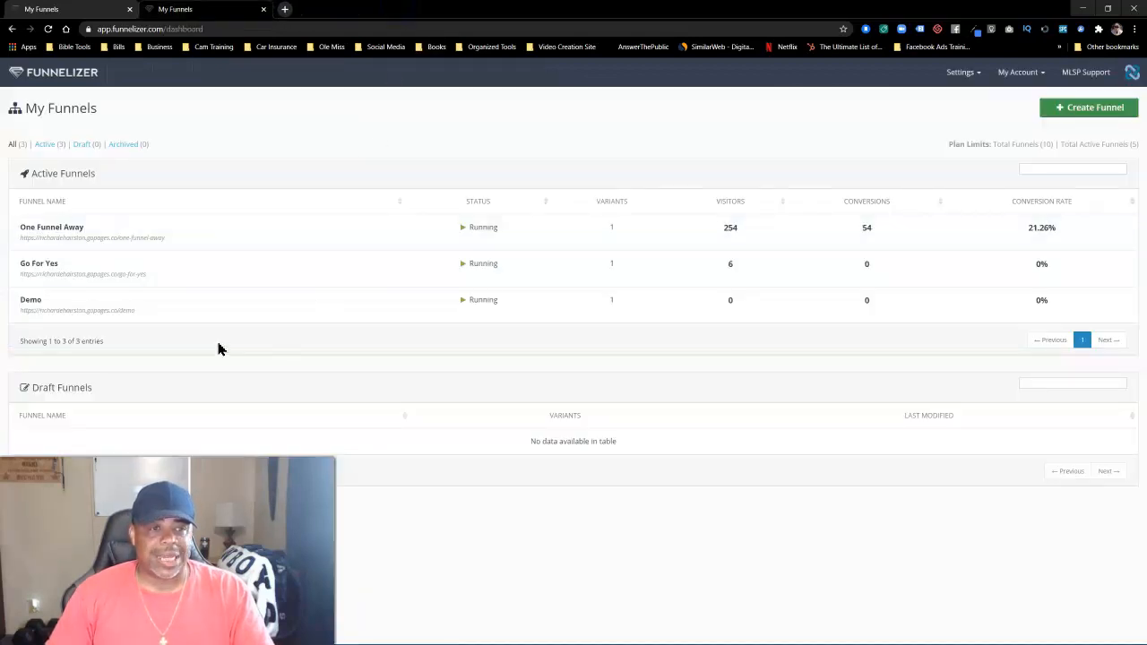
Step: Get the Demo funnel's URL from the dashboard and open the live Opt In page in a new tab
click(207, 313)
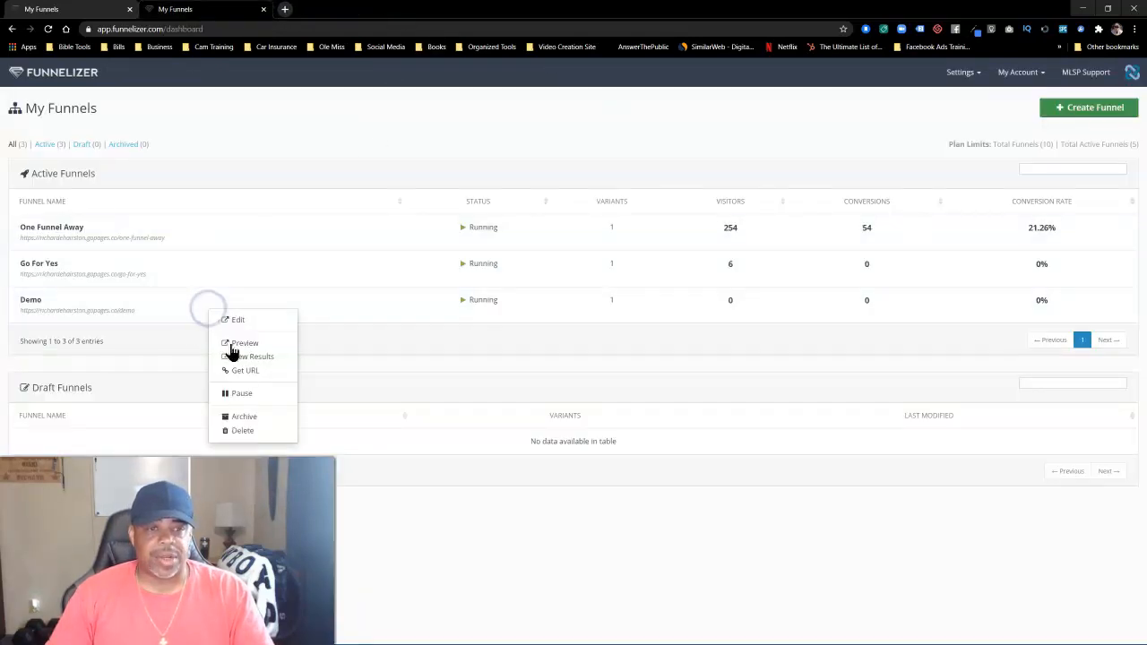
click(250, 371)
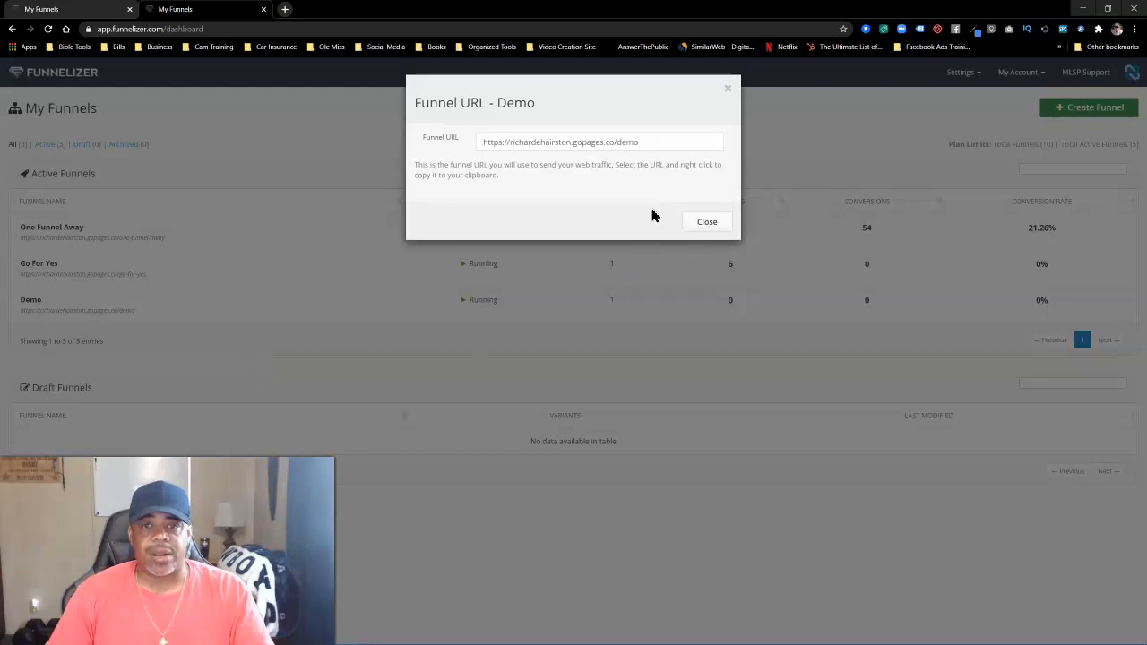
triple_click(653, 144)
right_click(600, 133)
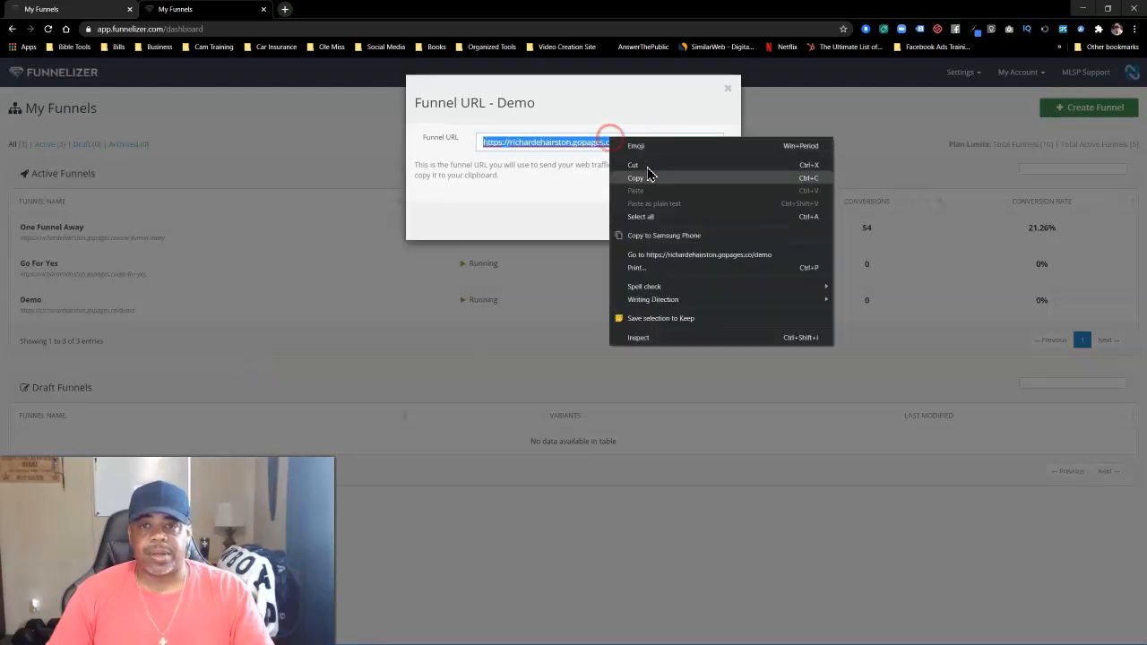
click(684, 260)
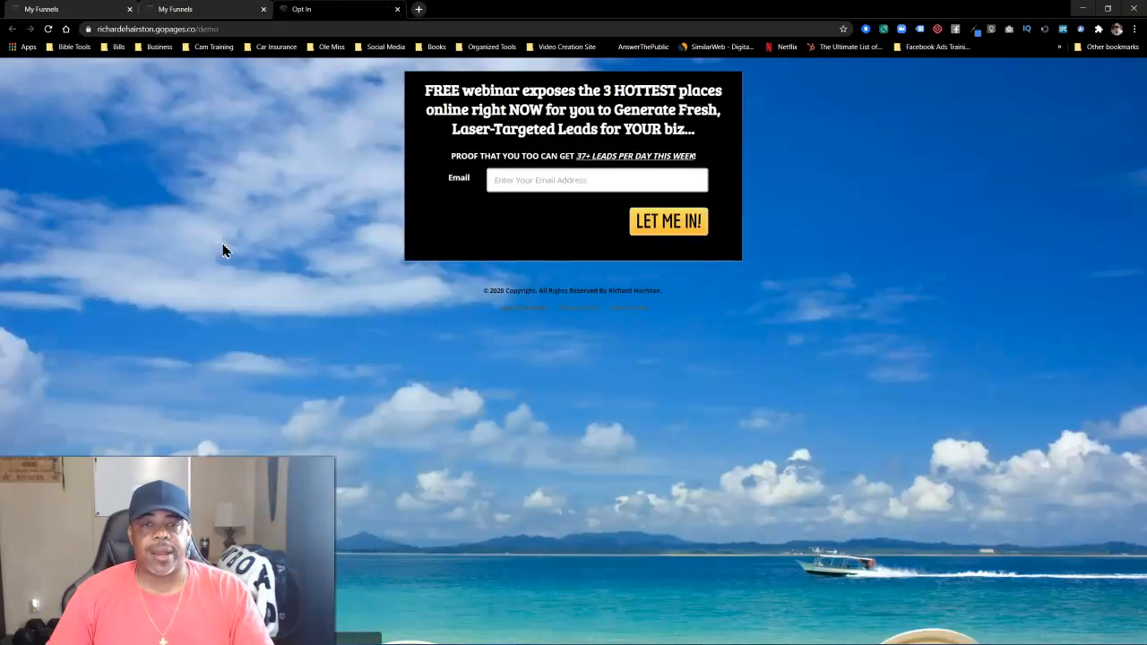
Step: Submit the live opt-in form with an e-mail address and follow the Get Started! link on the Thank You page
click(538, 181)
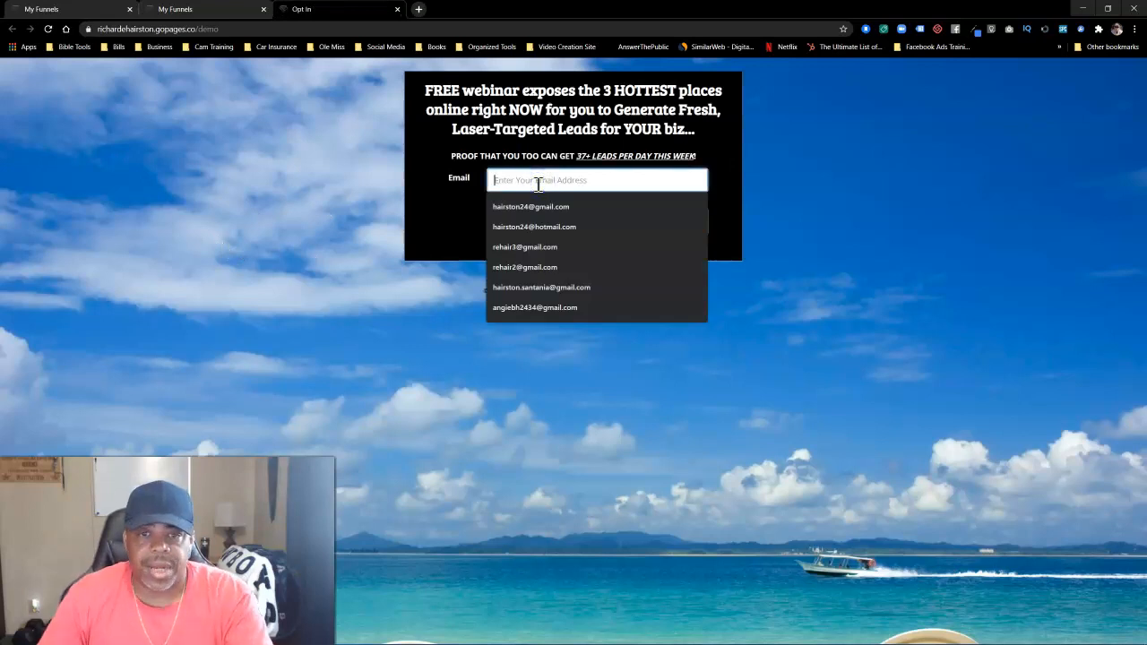
click(545, 207)
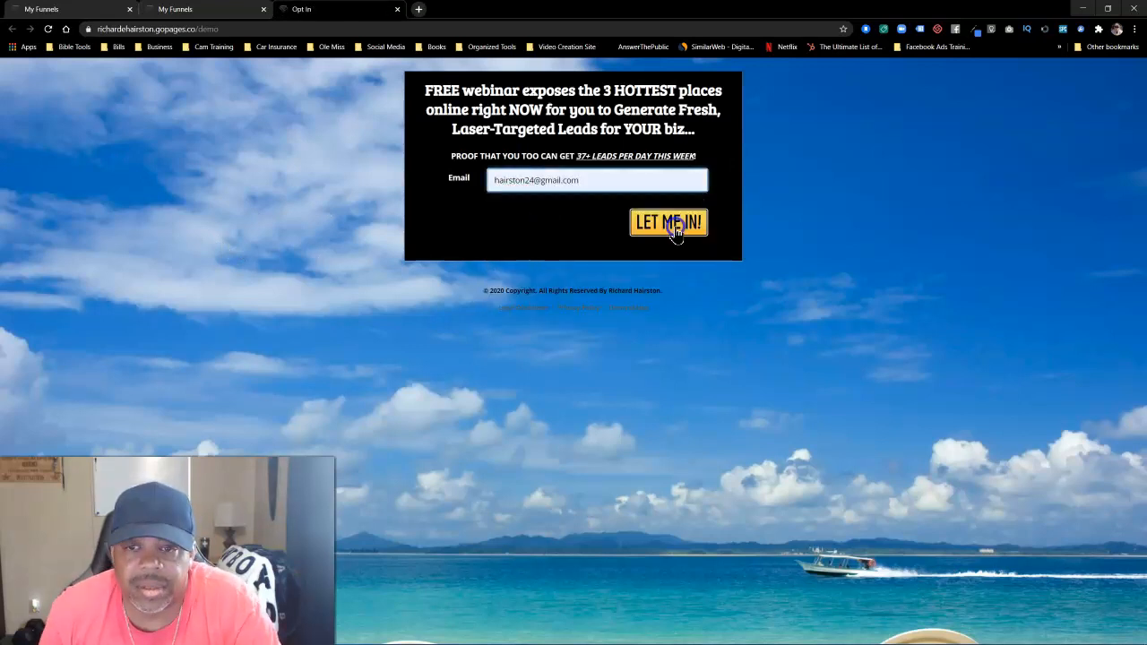
click(672, 222)
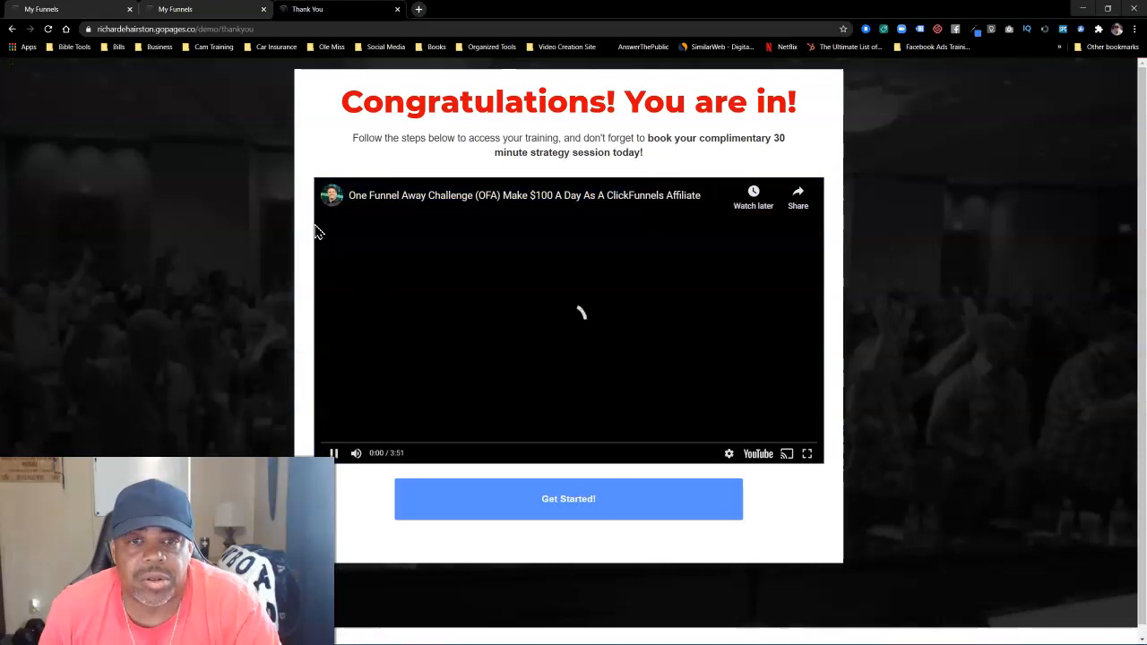
click(570, 503)
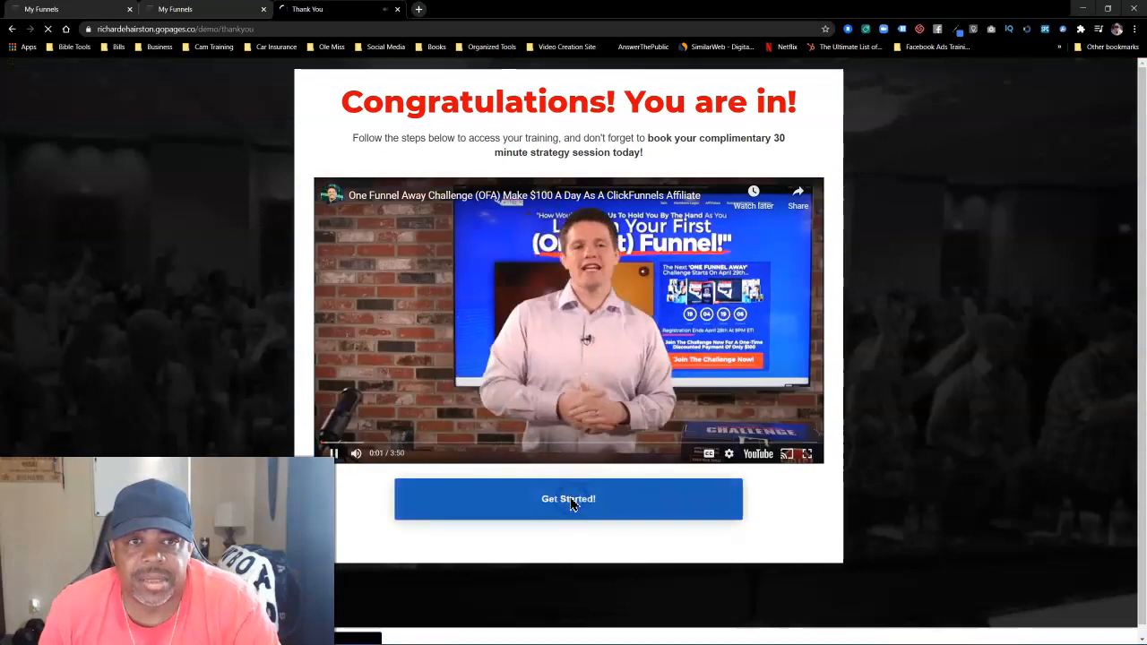
Step: Close the live page and the funnel URL dialog, and refresh the dashboard to check the Demo funnel's visitors and conversions
click(397, 10)
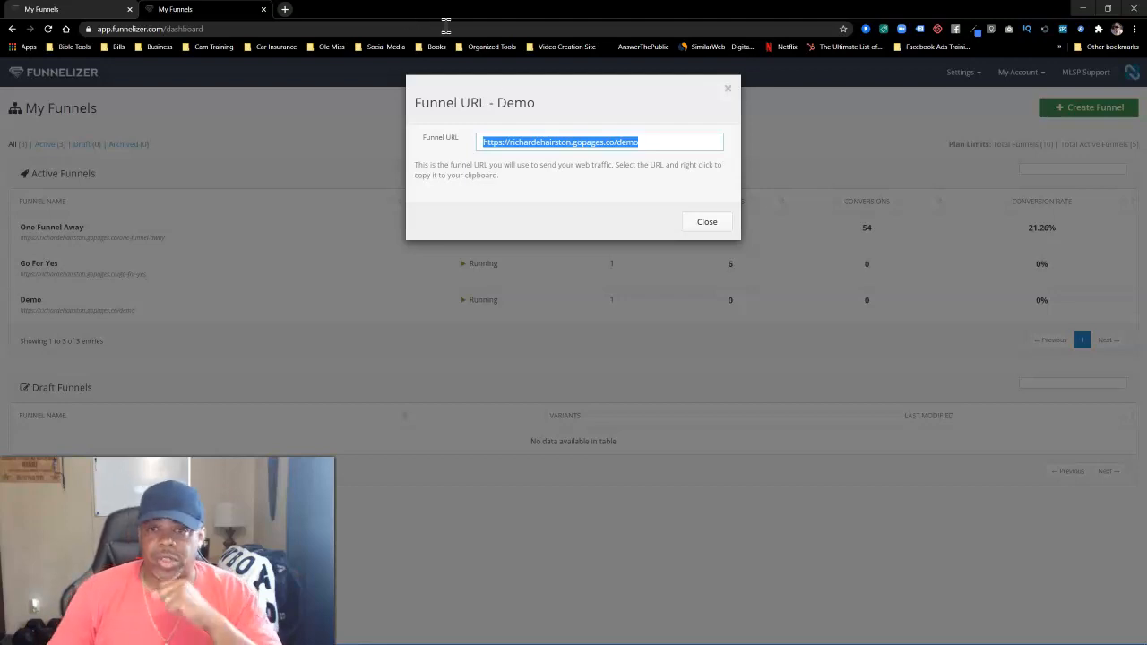
click(708, 224)
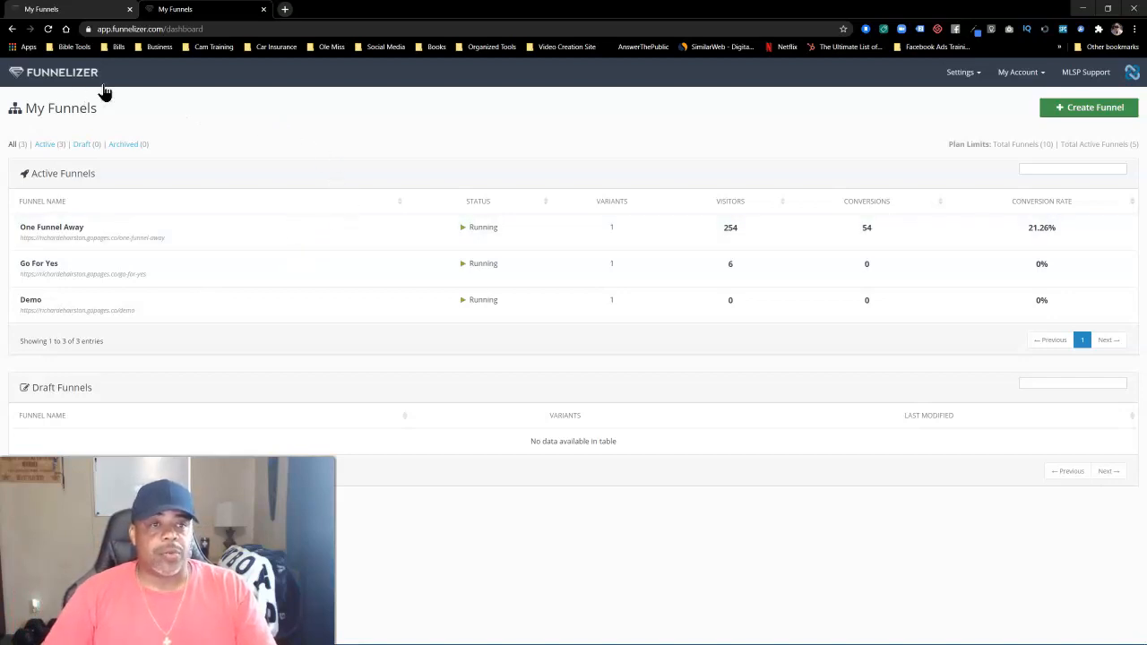
key(F5)
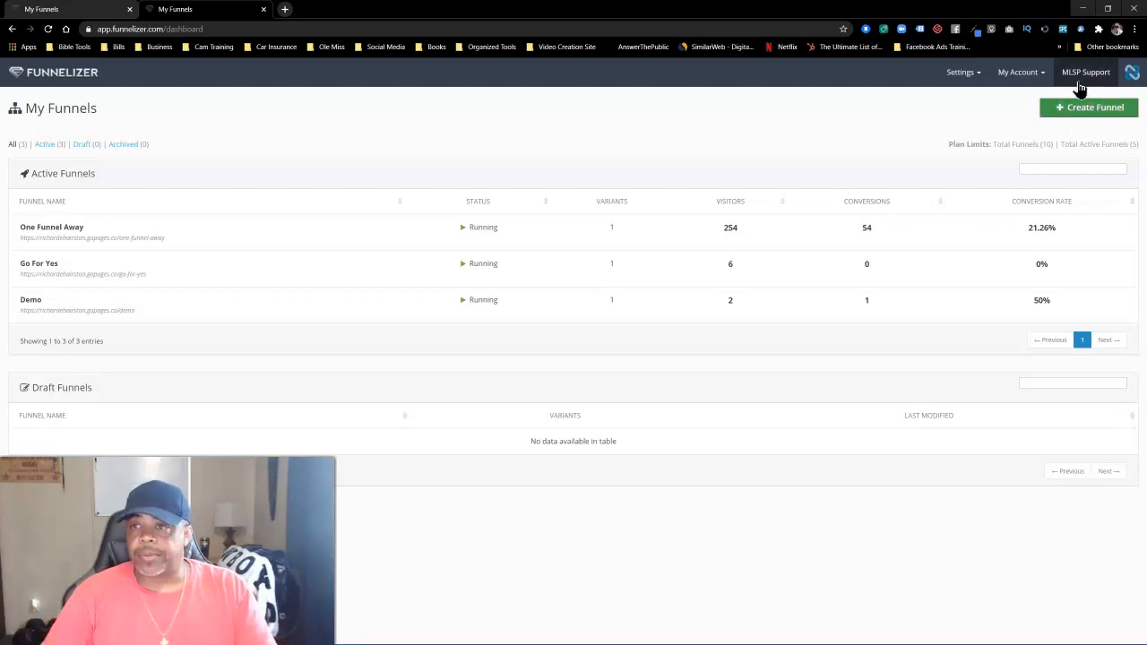
Step: Switch to the MyLeadSystemPRO member site and open the account's My Subscription page
click(1131, 78)
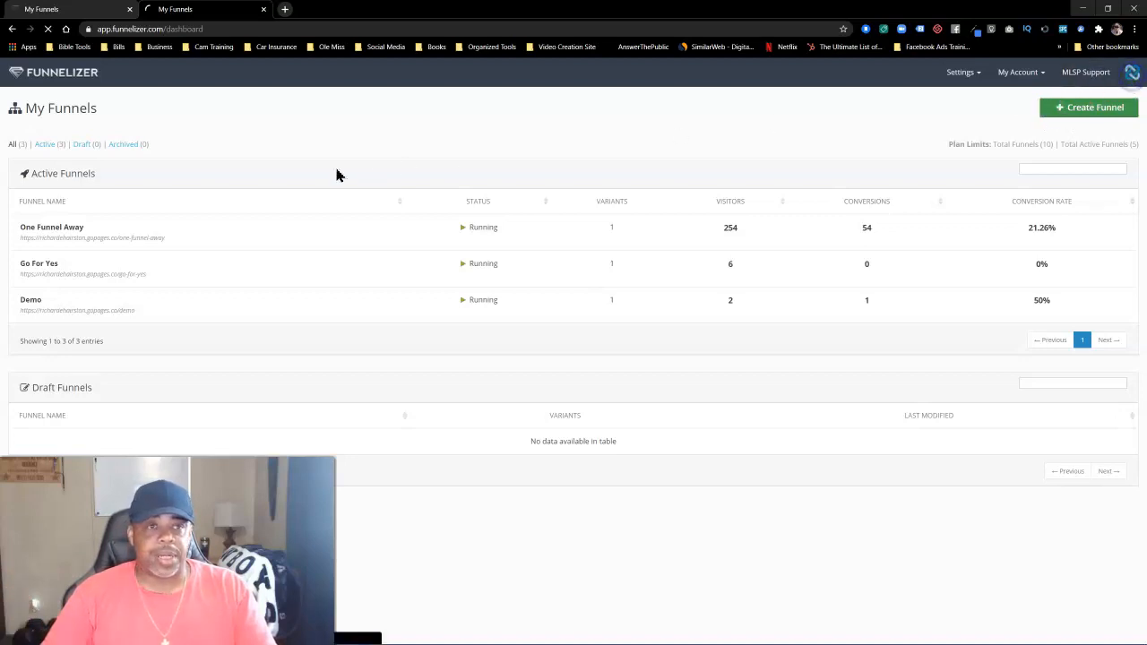
mouse_move(419, 151)
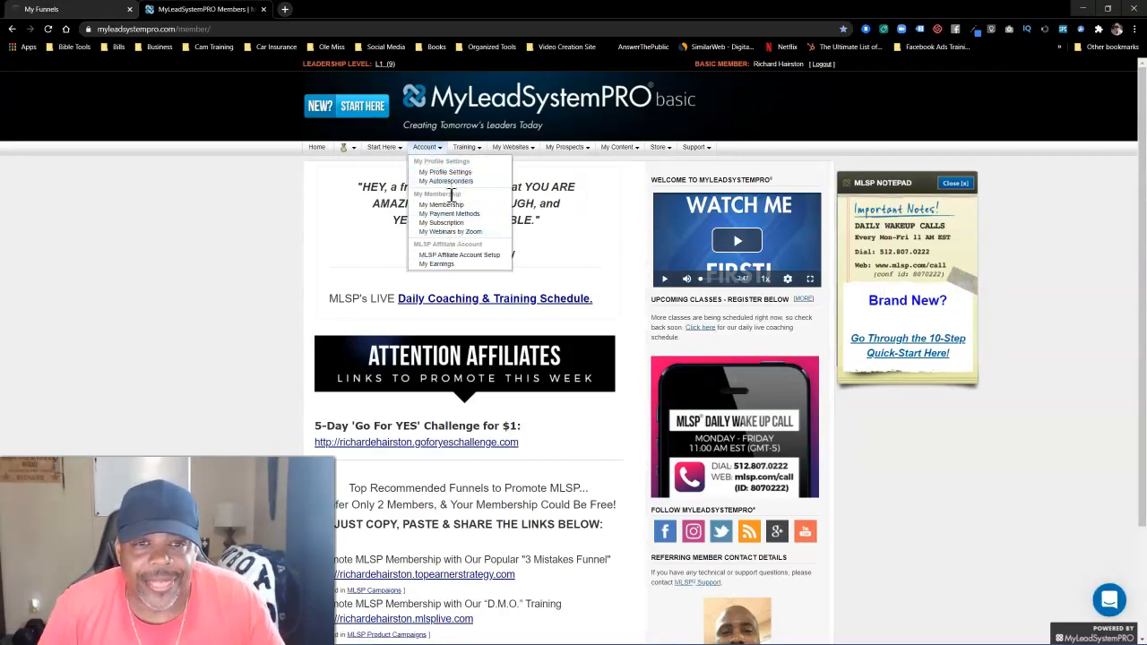
click(452, 223)
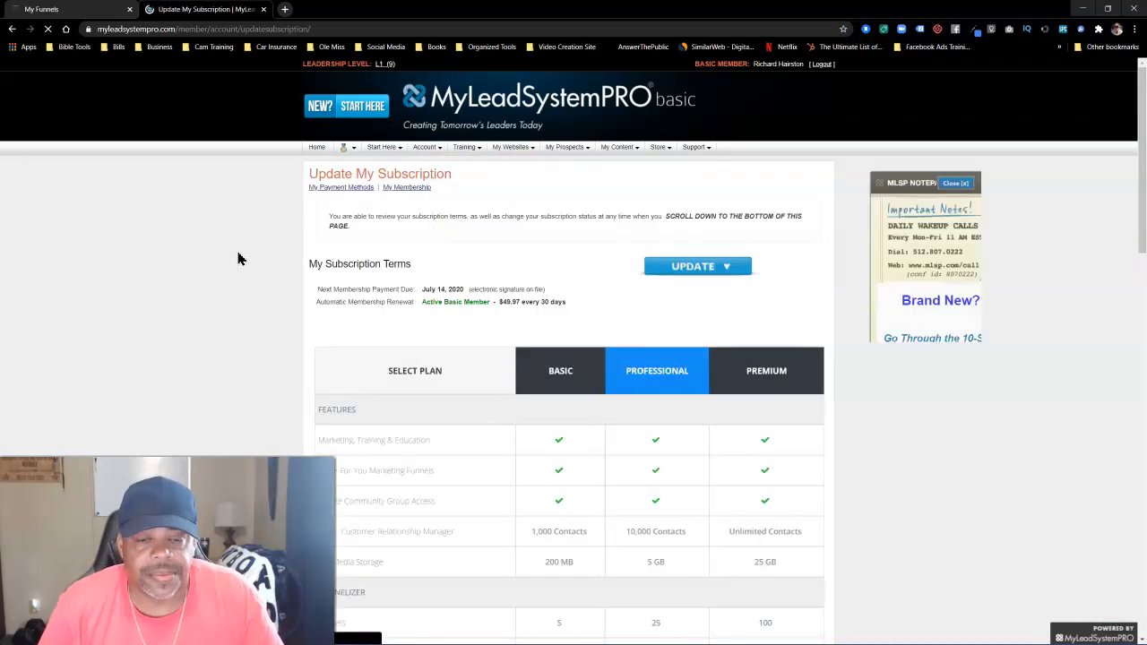
Step: Compare the features and Funnelizer limits of the Basic, Professional and Premium plans in the subscription table
scroll(238, 258, down, 3)
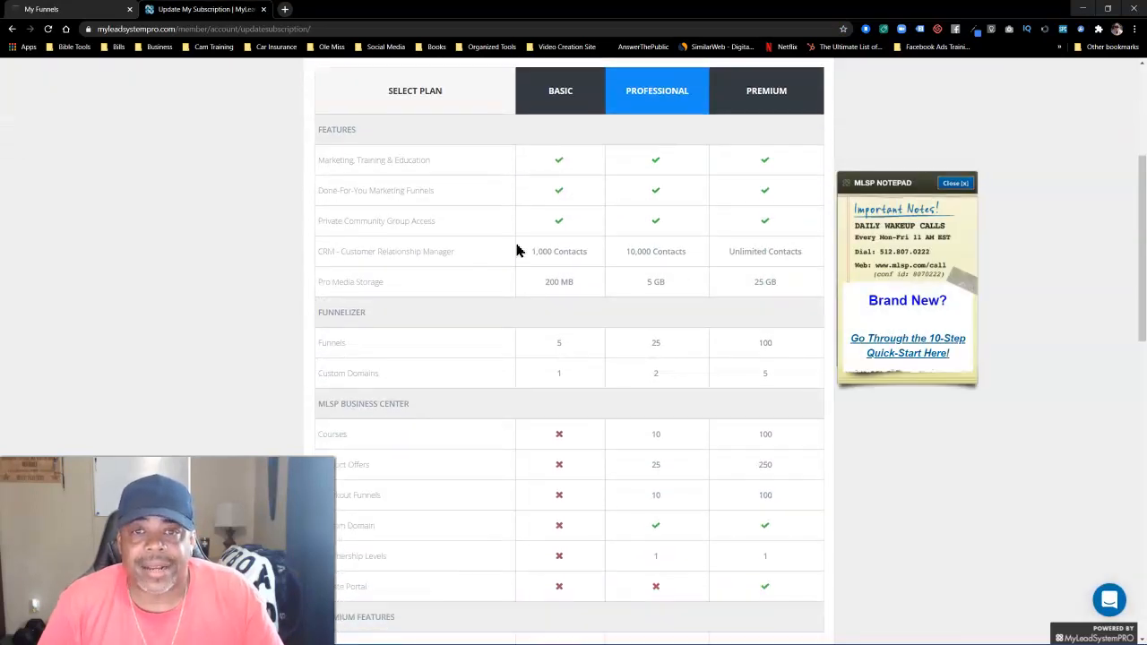
scroll(574, 135, down, 2)
scroll(576, 170, up, 2)
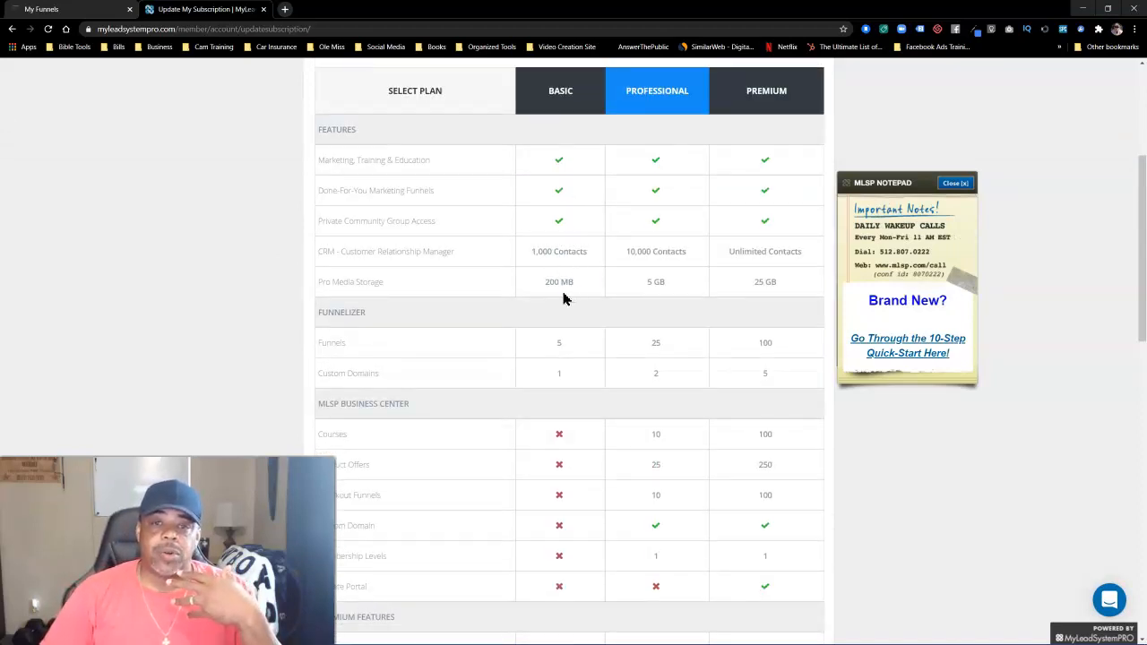
scroll(574, 299, down, 2)
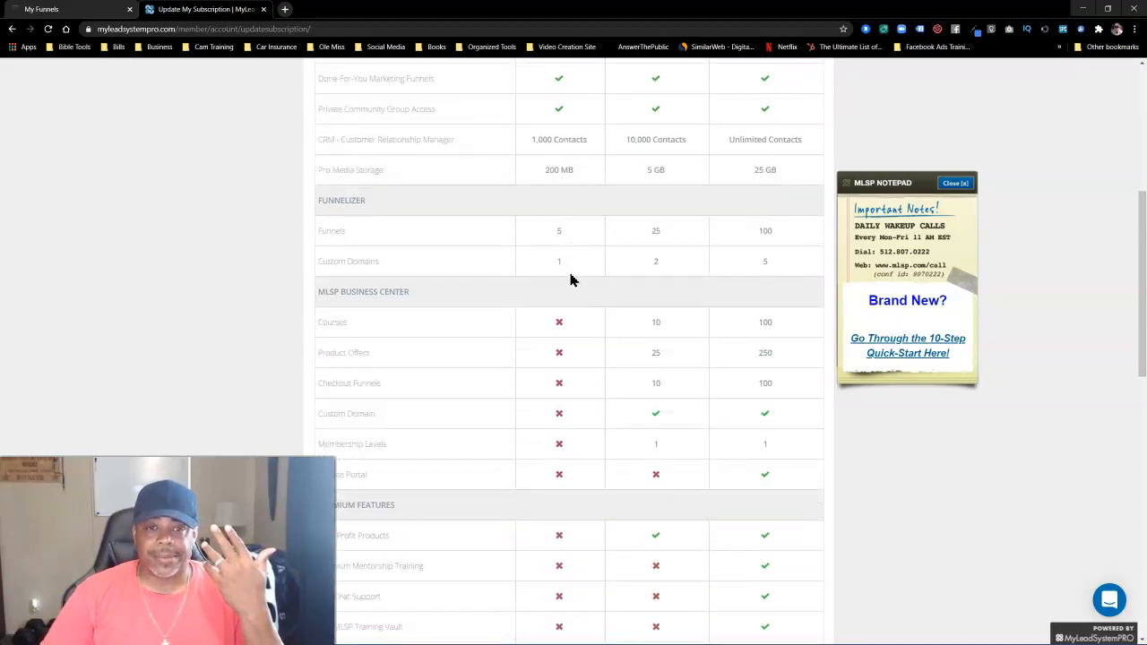
scroll(570, 278, down, 2)
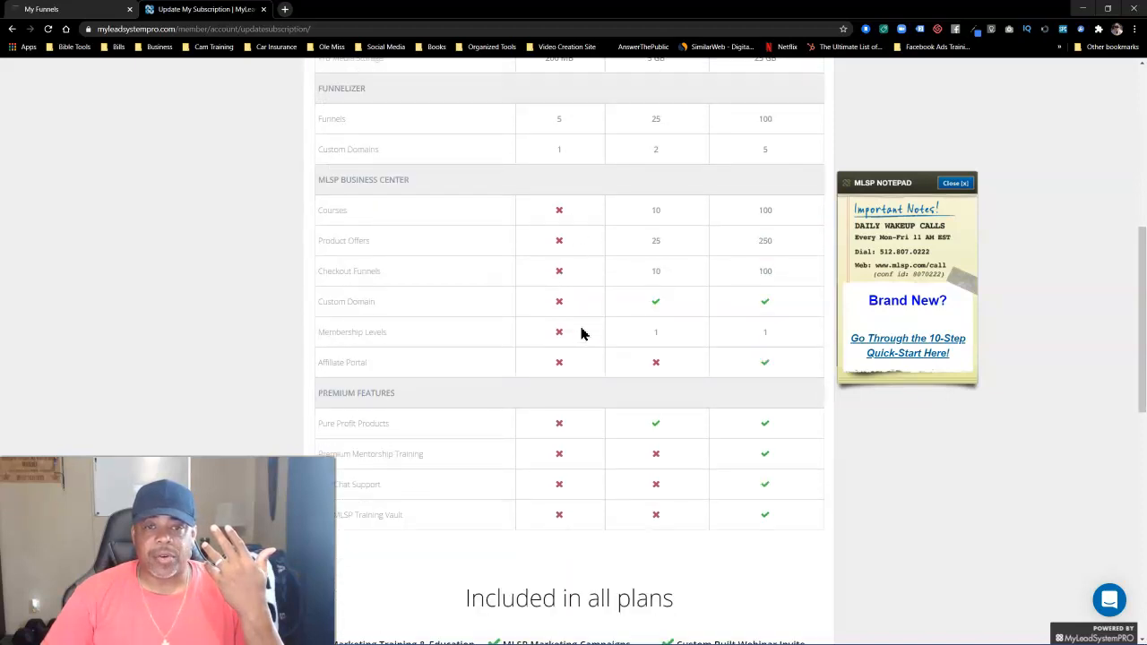
scroll(581, 333, up, 7)
scroll(657, 317, down, 1)
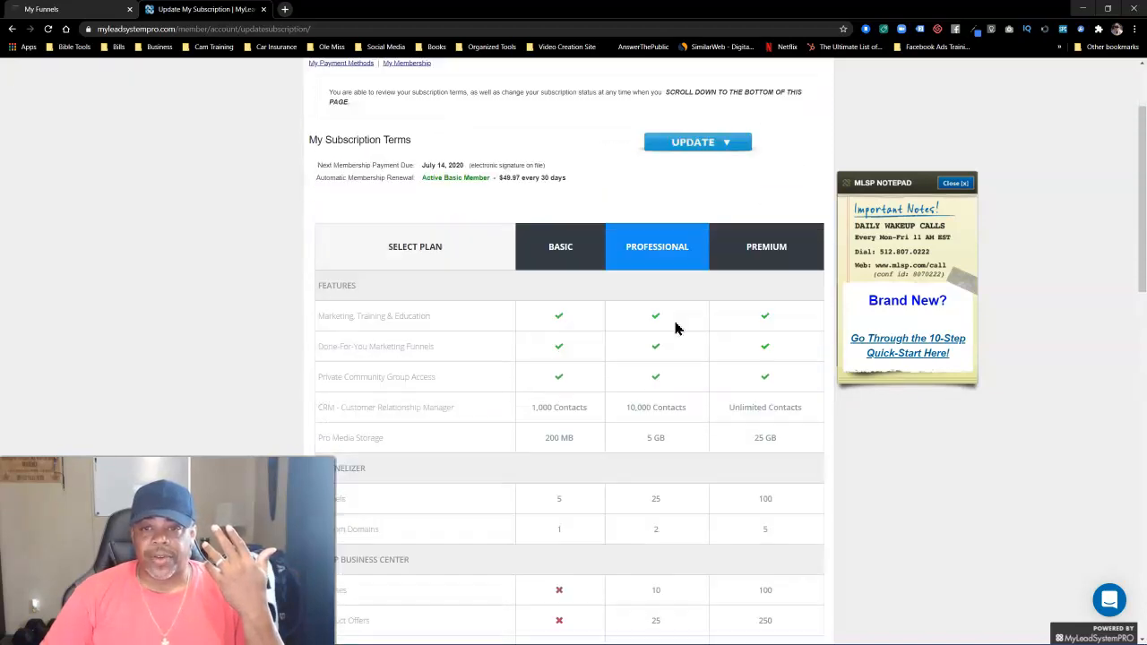
scroll(676, 329, down, 1)
scroll(678, 318, down, 1)
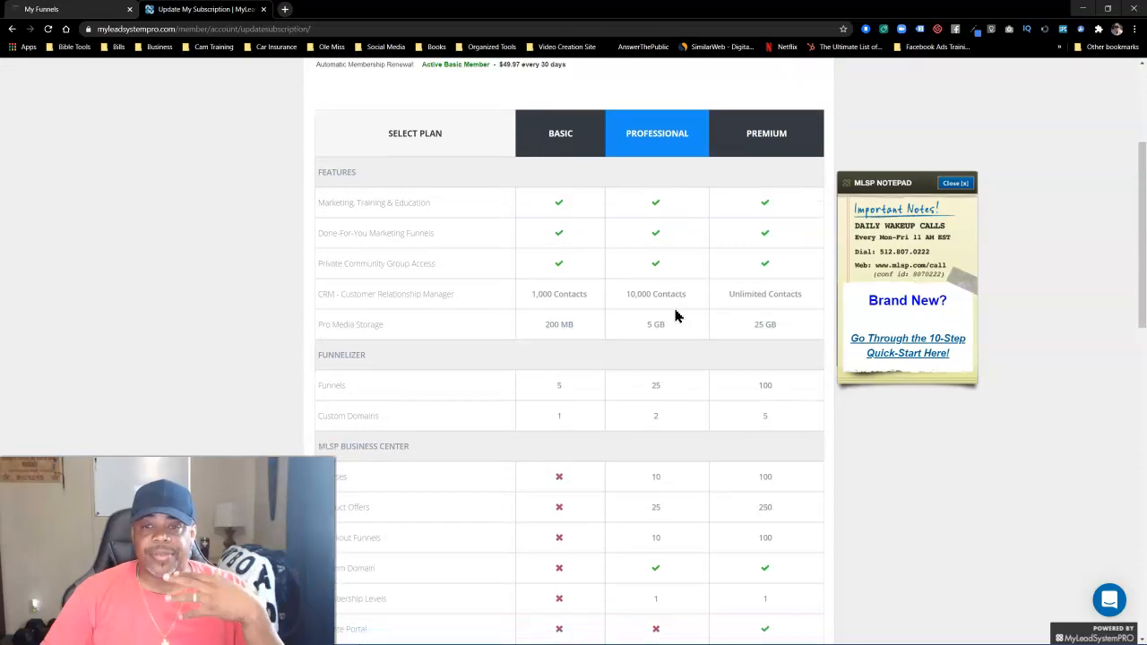
scroll(674, 295, down, 1)
scroll(677, 279, down, 1)
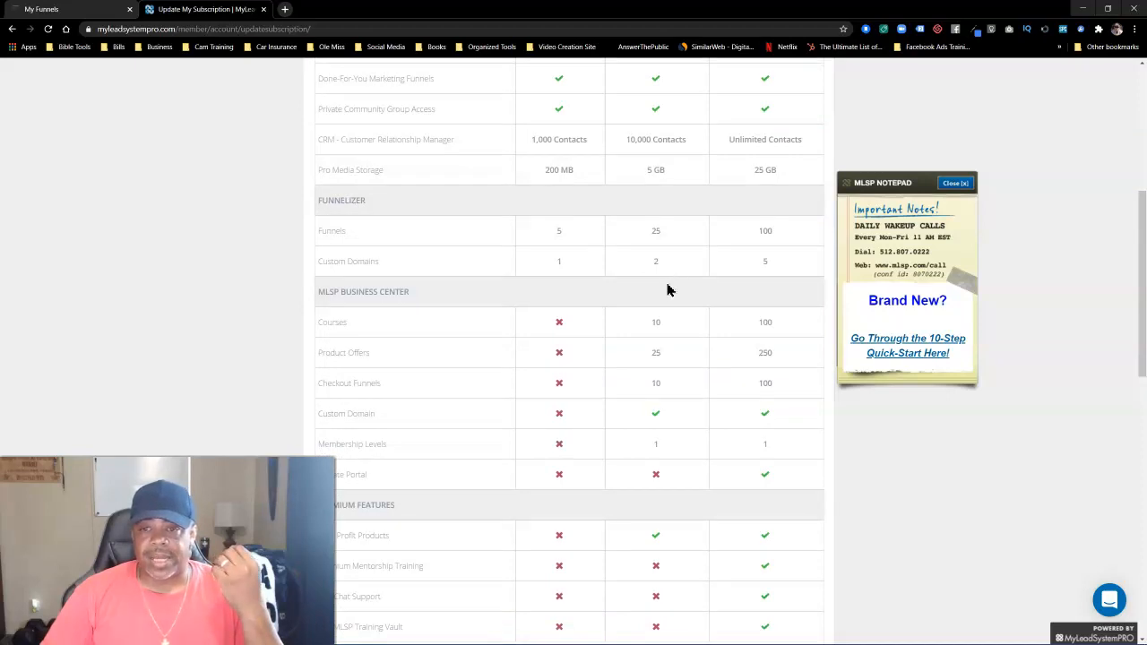
scroll(668, 332, down, 1)
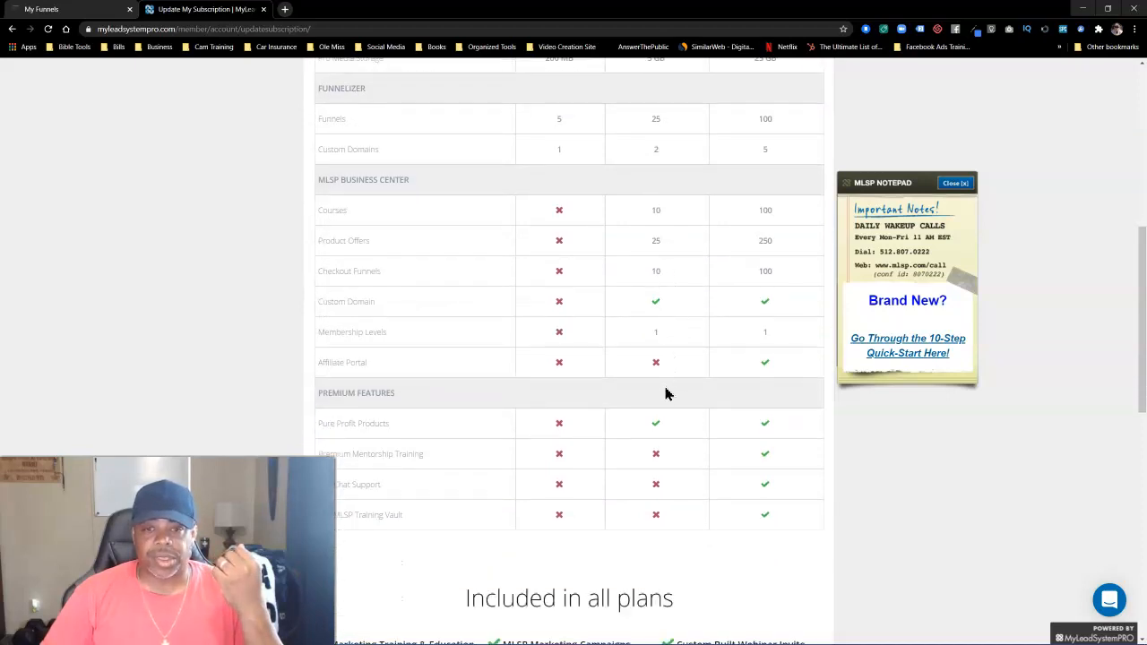
scroll(673, 428, up, 5)
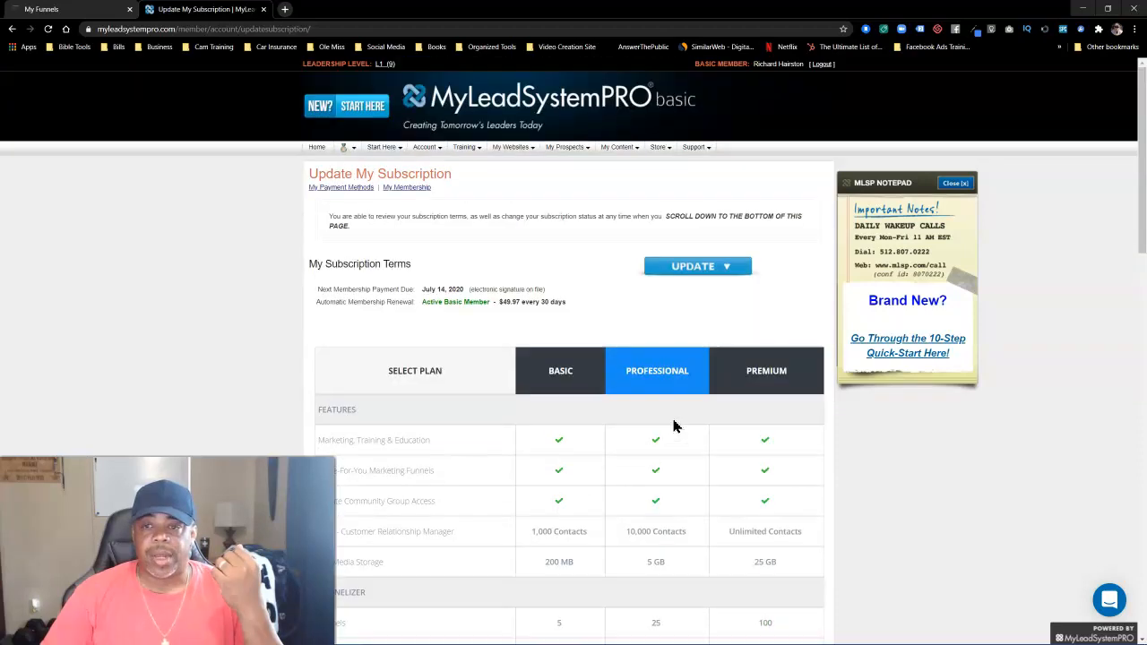
scroll(766, 376, down, 2)
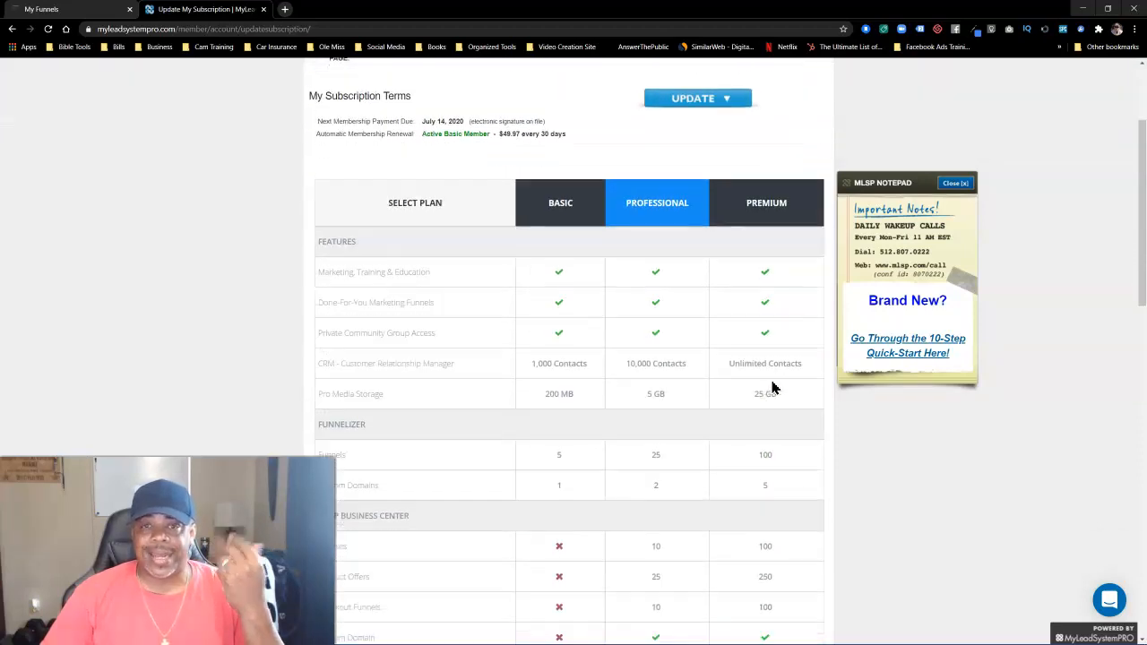
scroll(768, 327, down, 2)
scroll(768, 350, down, 4)
scroll(768, 395, up, 4)
scroll(768, 395, up, 3)
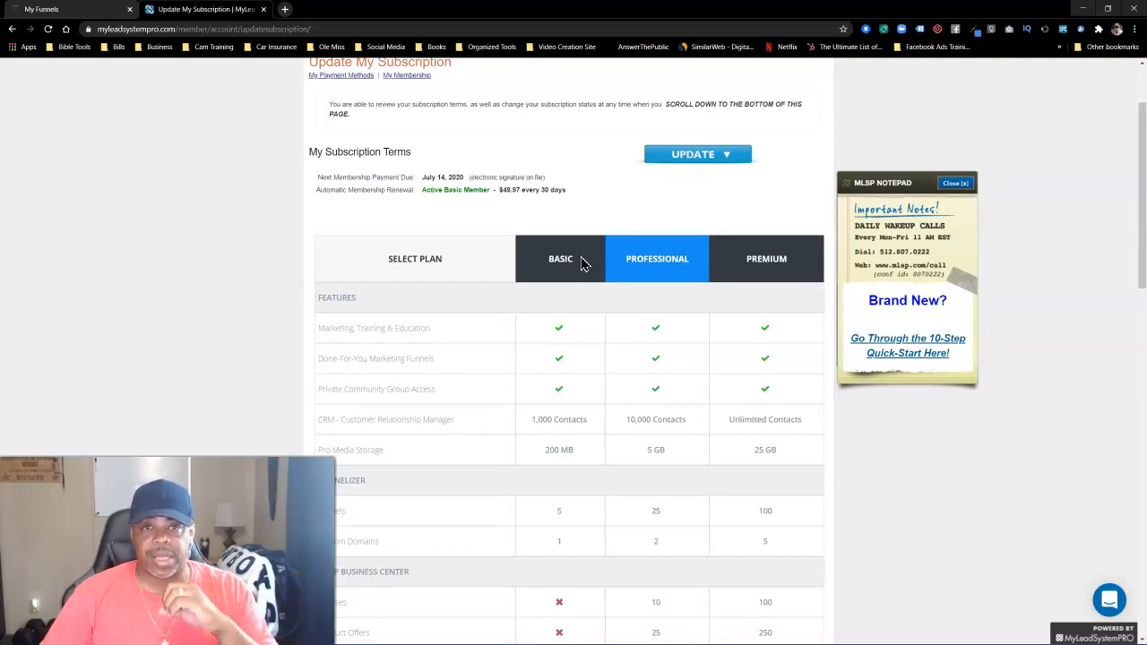
scroll(609, 288, up, 2)
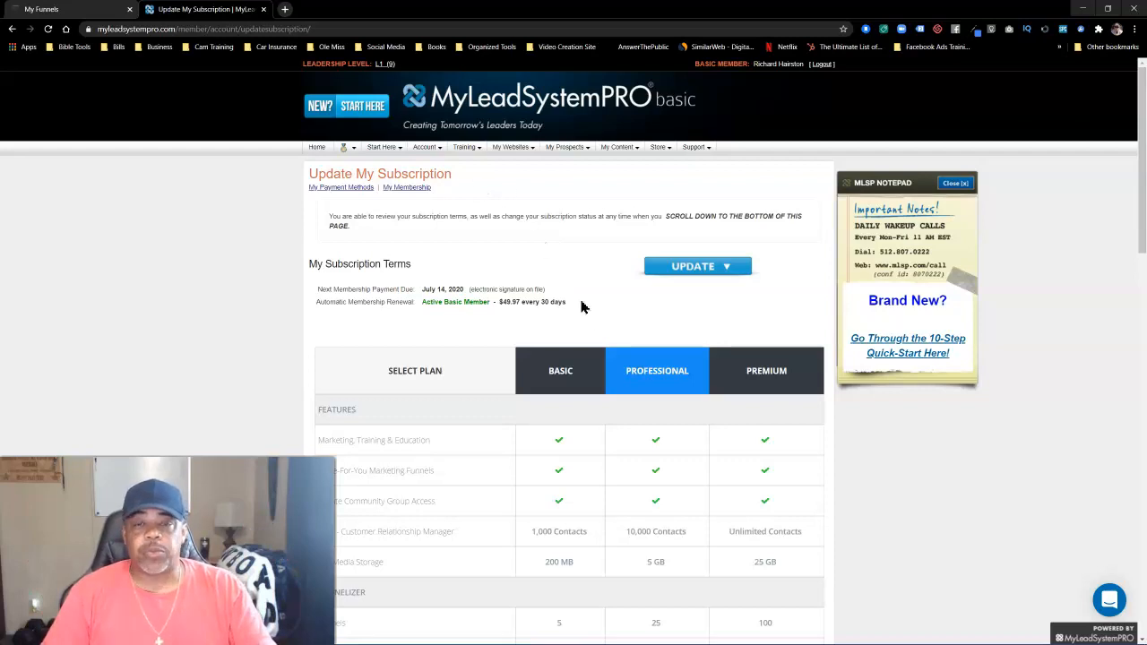
scroll(583, 313, down, 6)
scroll(588, 324, up, 6)
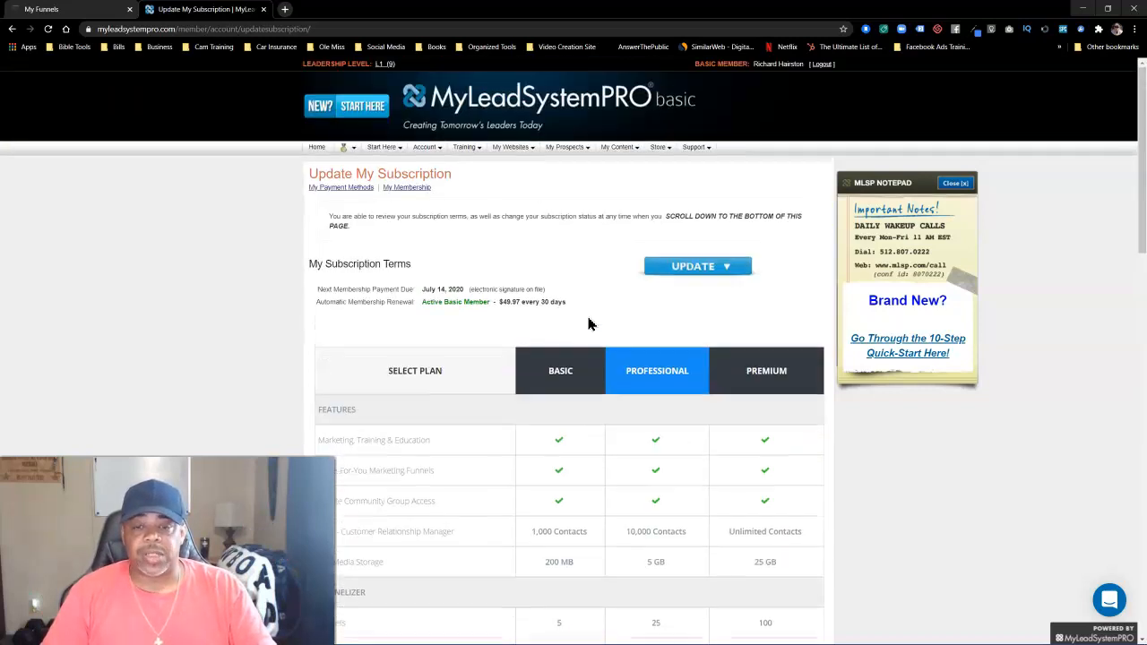